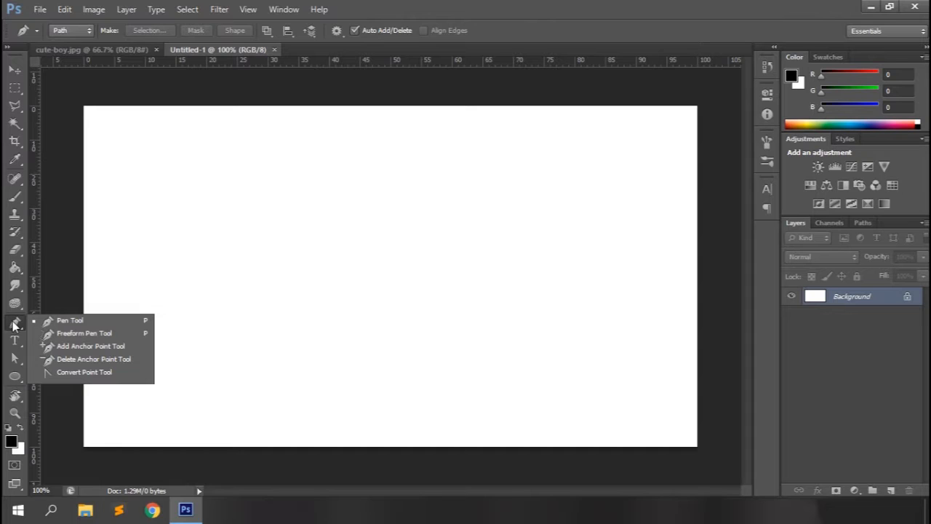
Choose the Pen tool and review its drawing modes and its path operation, alignment and arrangement options
click(79, 320)
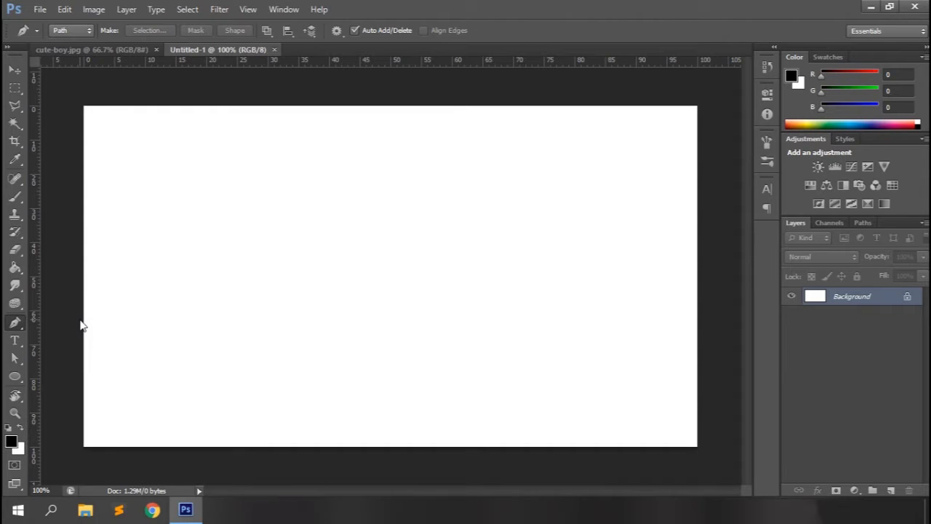
click(81, 31)
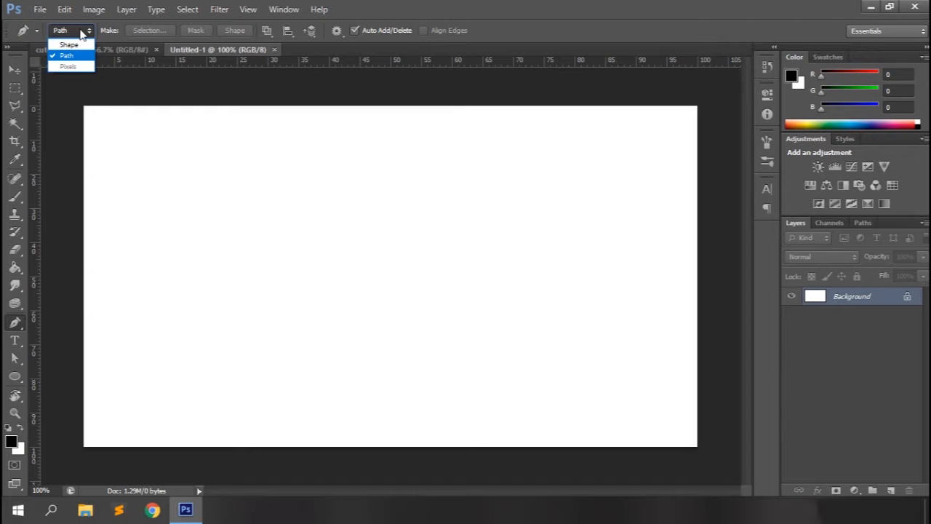
click(81, 33)
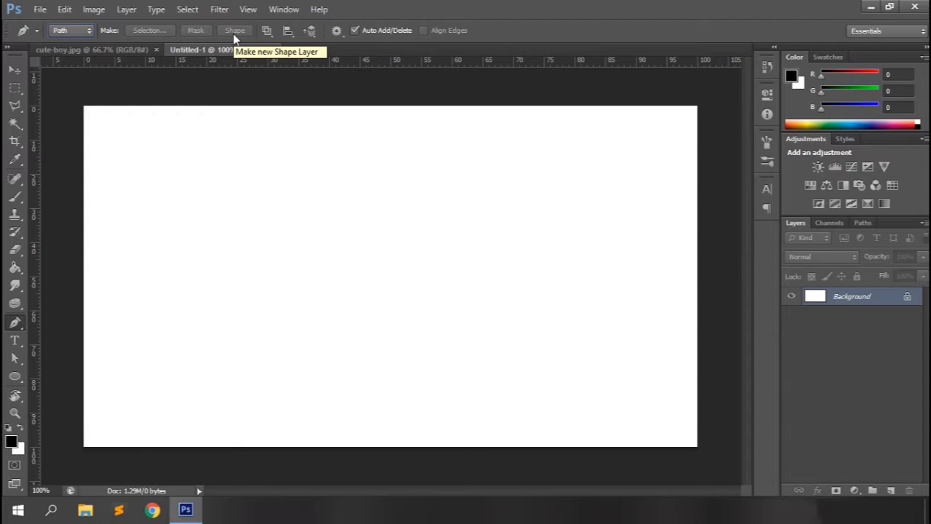
click(273, 34)
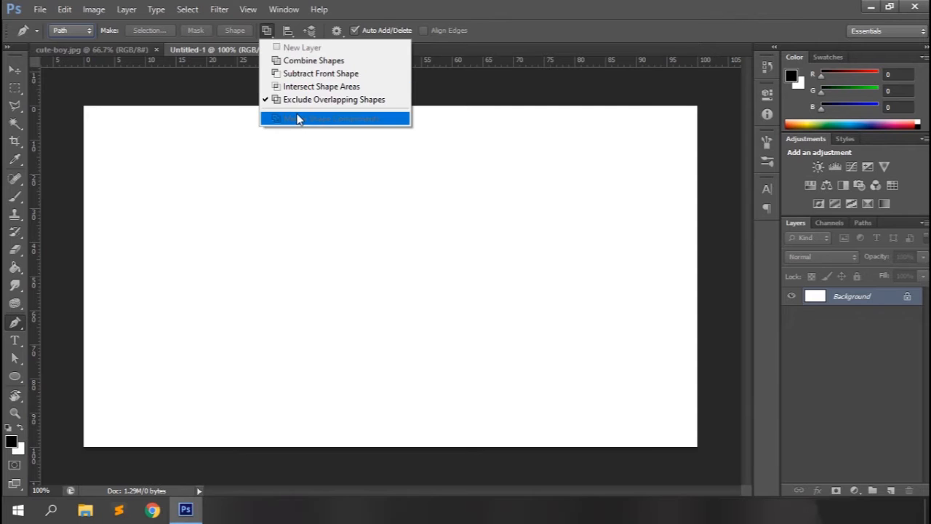
click(385, 7)
click(288, 30)
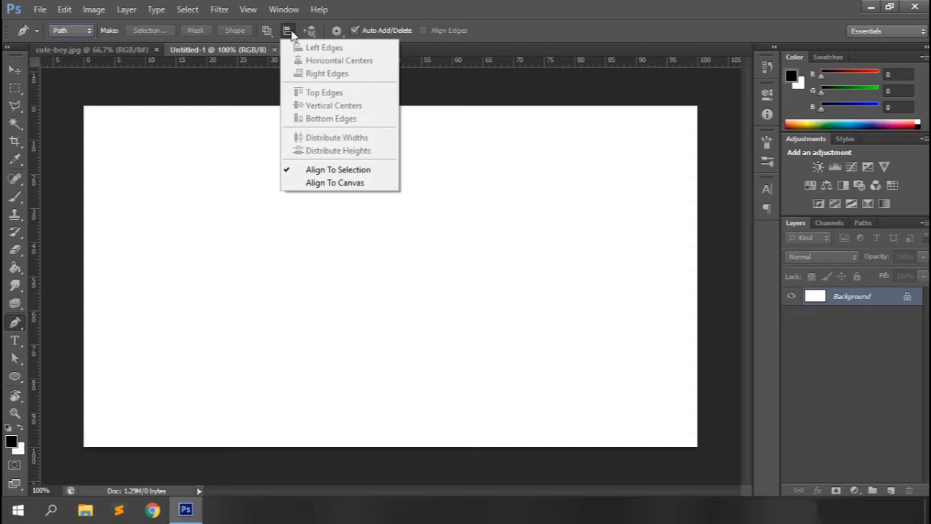
click(310, 32)
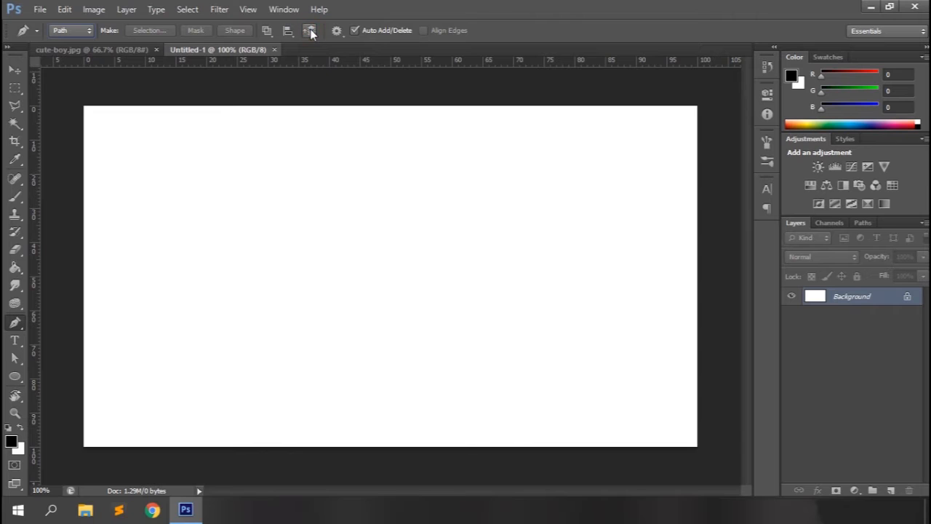
click(311, 33)
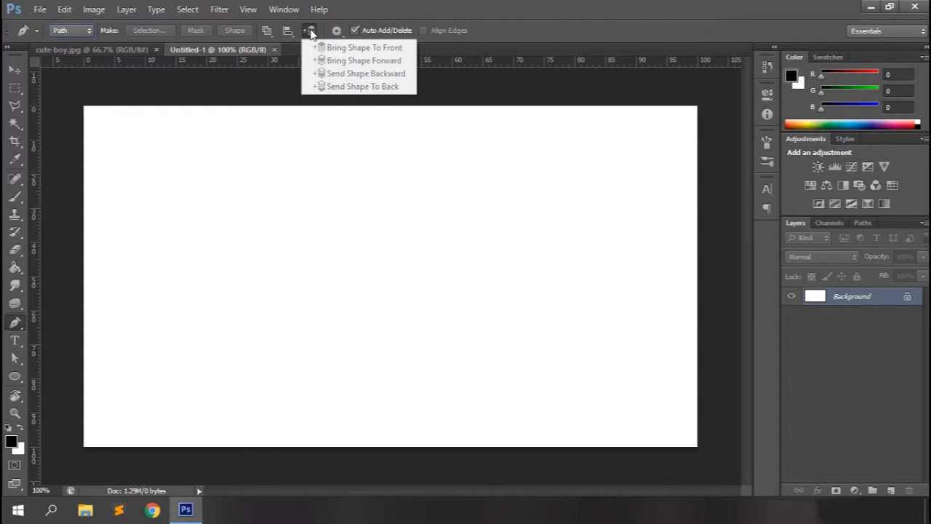
Draw a straight test segment with Rubber Band turned off, and undo it
click(336, 29)
click(336, 30)
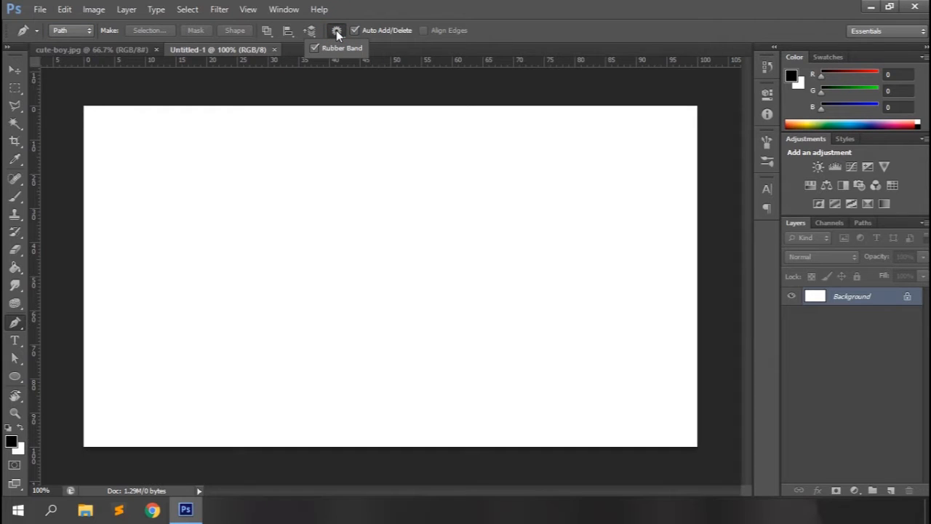
click(314, 49)
click(375, 20)
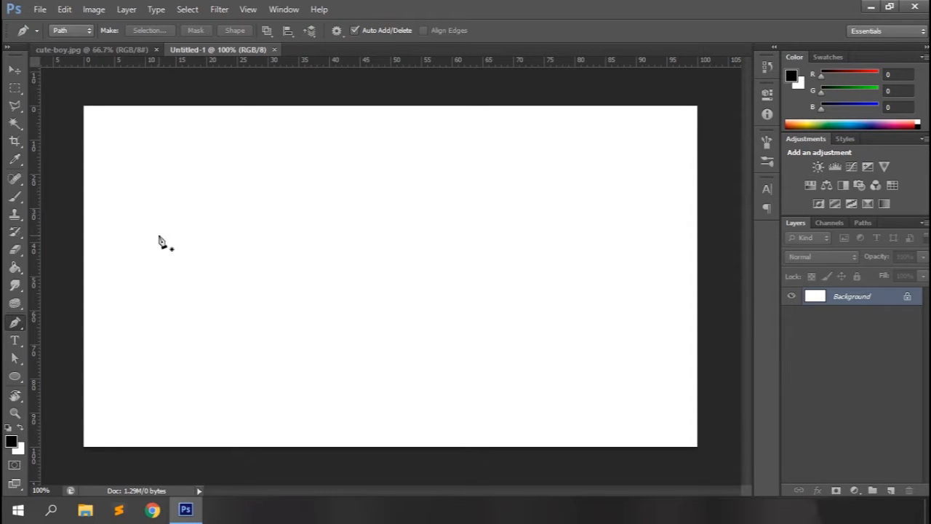
click(169, 271)
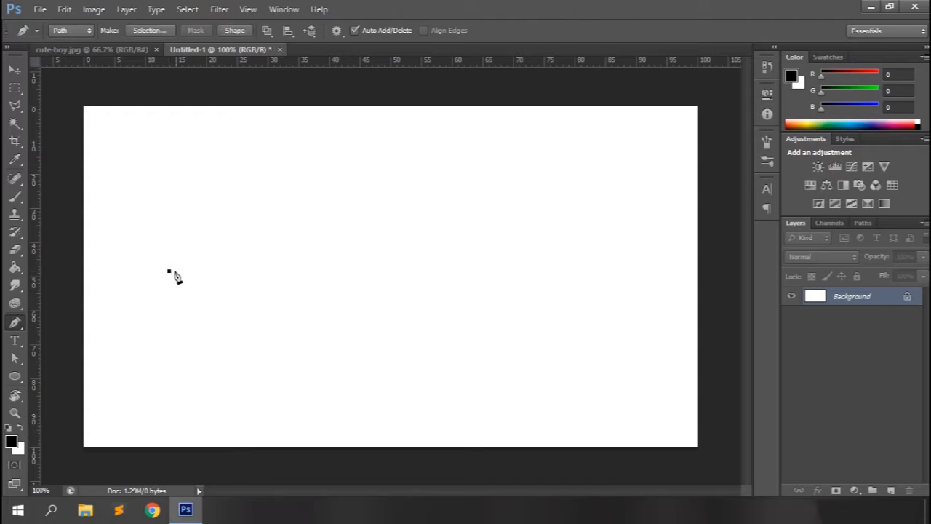
click(348, 174)
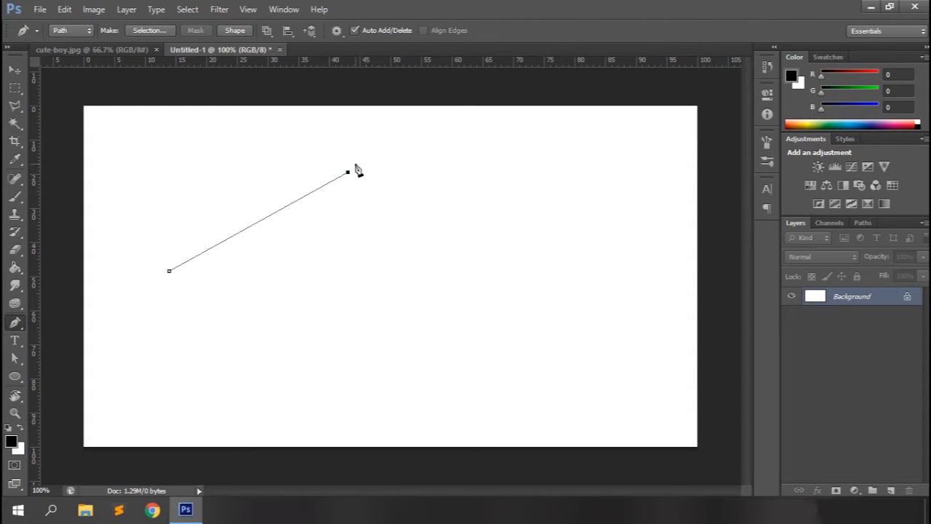
key(ctrl+alt+z)
key(ctrl+alt+z)
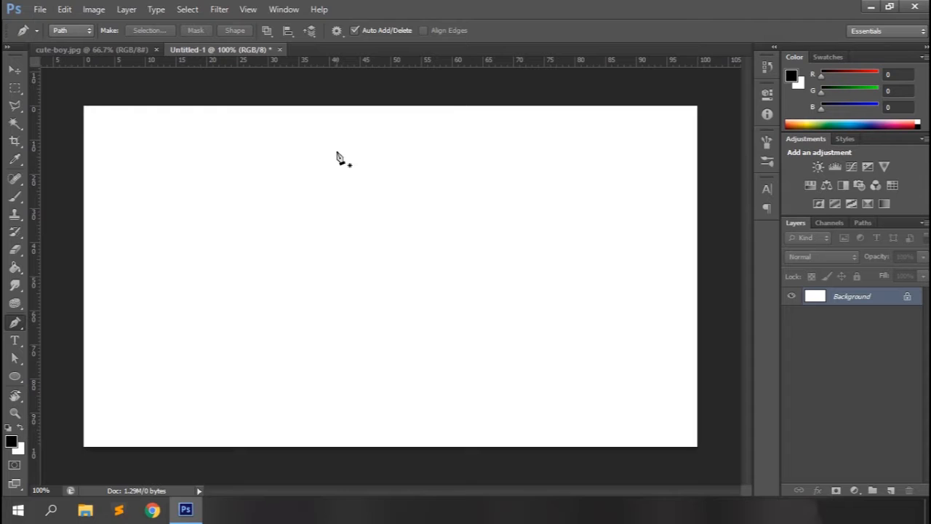
Turn on Rubber Band and draw a closed four-sided path with straight segments in the canvas's upper-left area
click(338, 32)
click(315, 48)
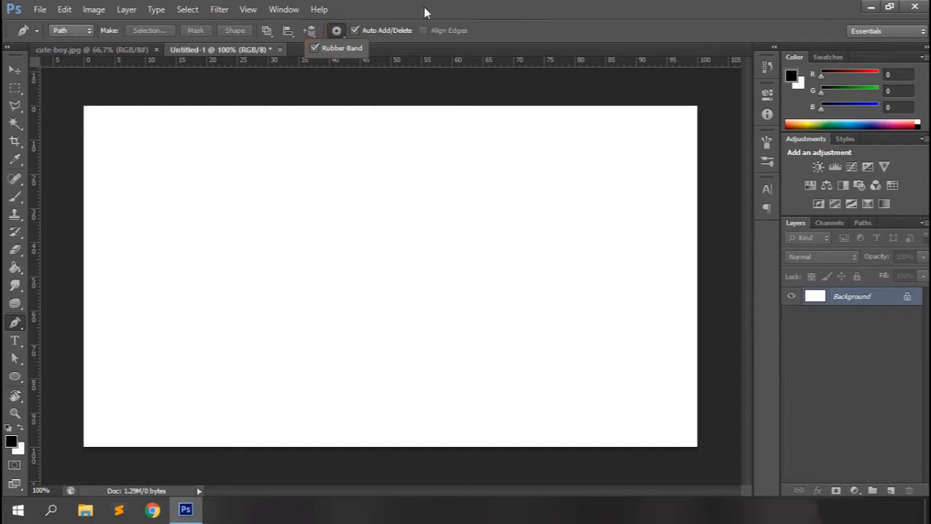
click(164, 269)
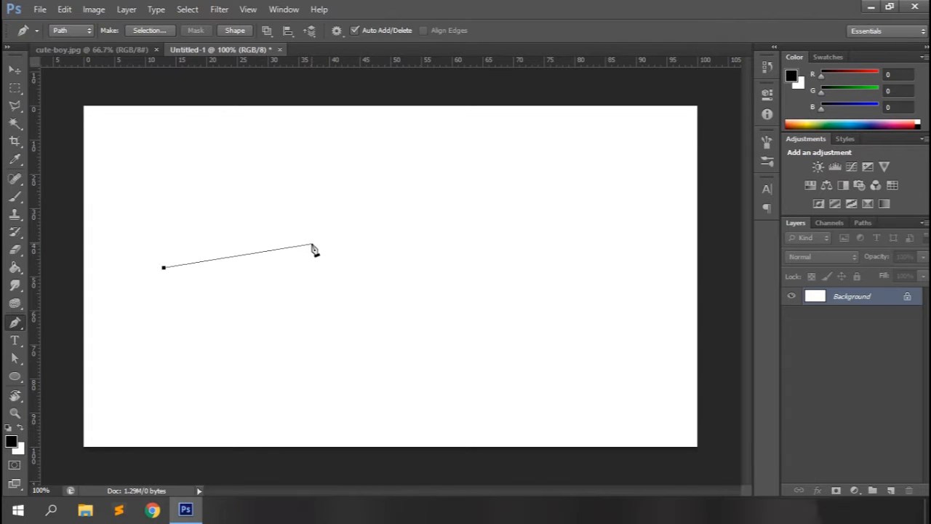
click(383, 239)
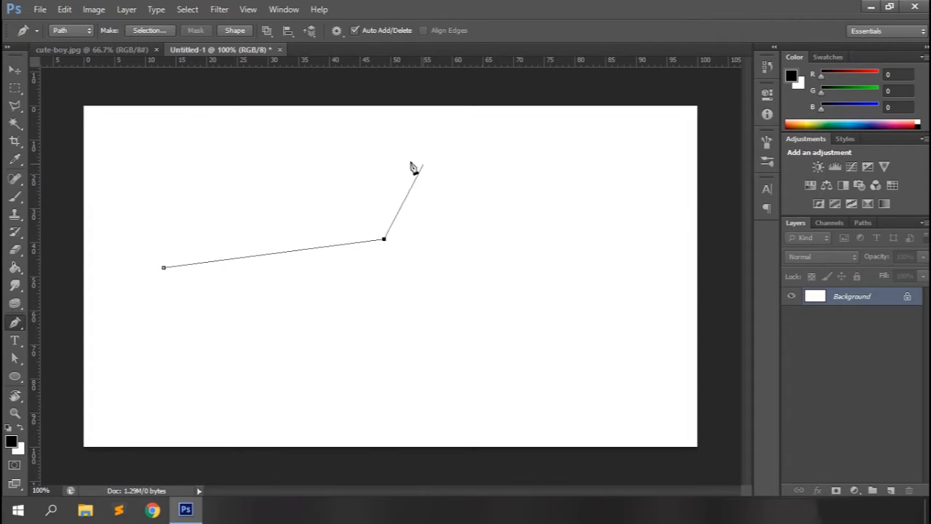
click(301, 140)
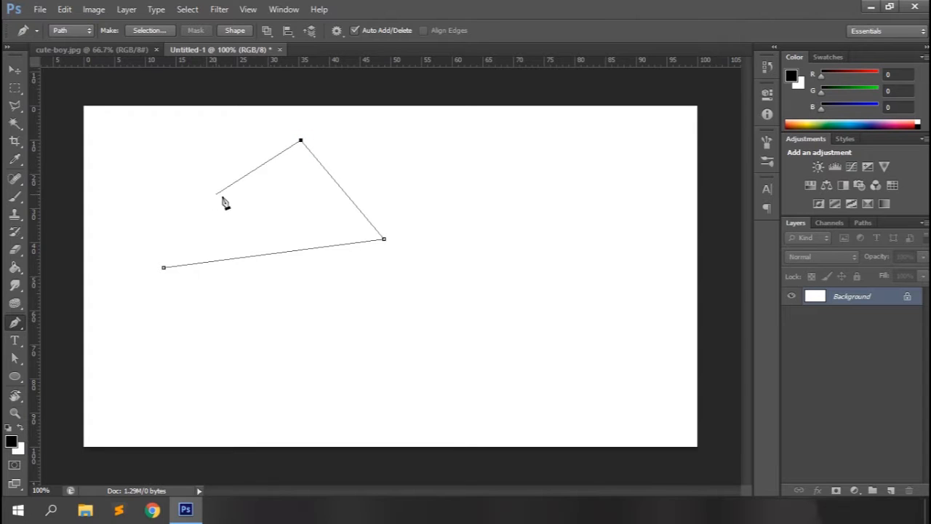
click(164, 160)
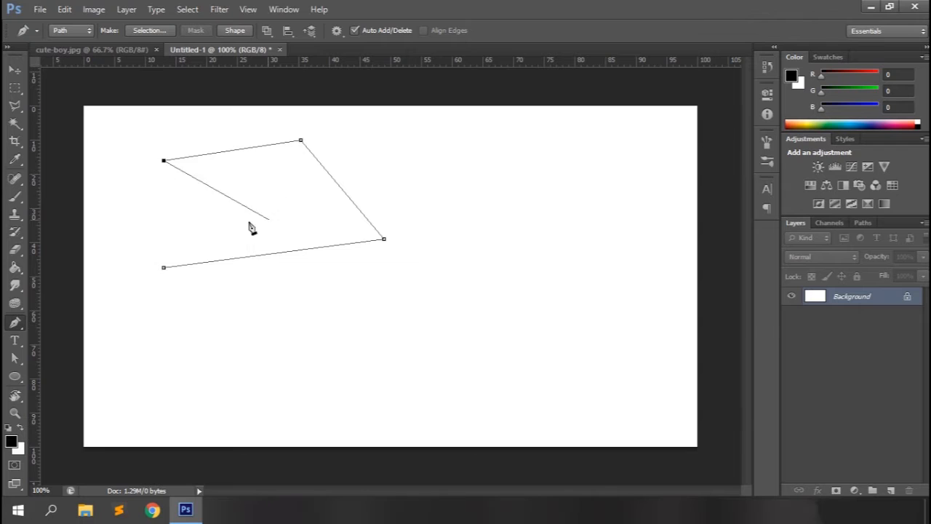
click(164, 269)
Draw an open straight path below the quadrilateral, end it, resume from its endpoint with two more segments, and end it again
click(192, 346)
click(391, 320)
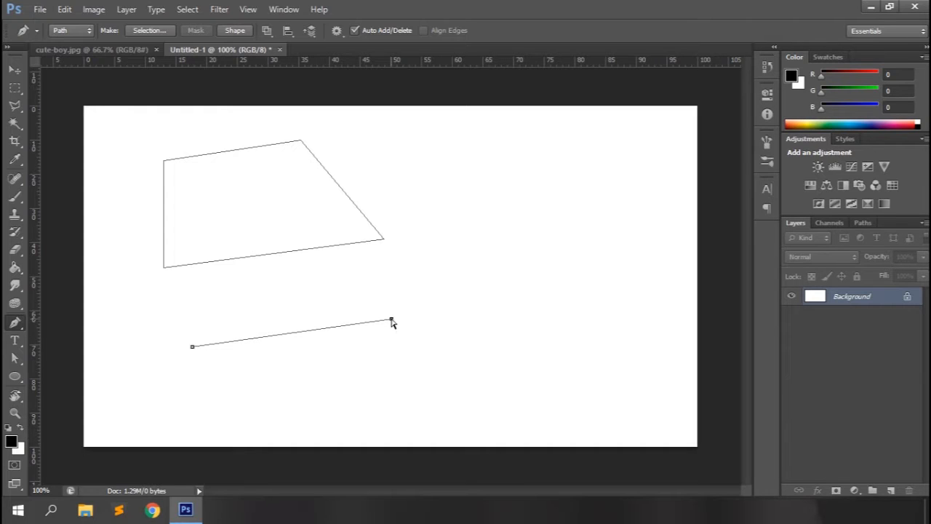
ctrl+click(514, 224)
click(390, 319)
click(507, 195)
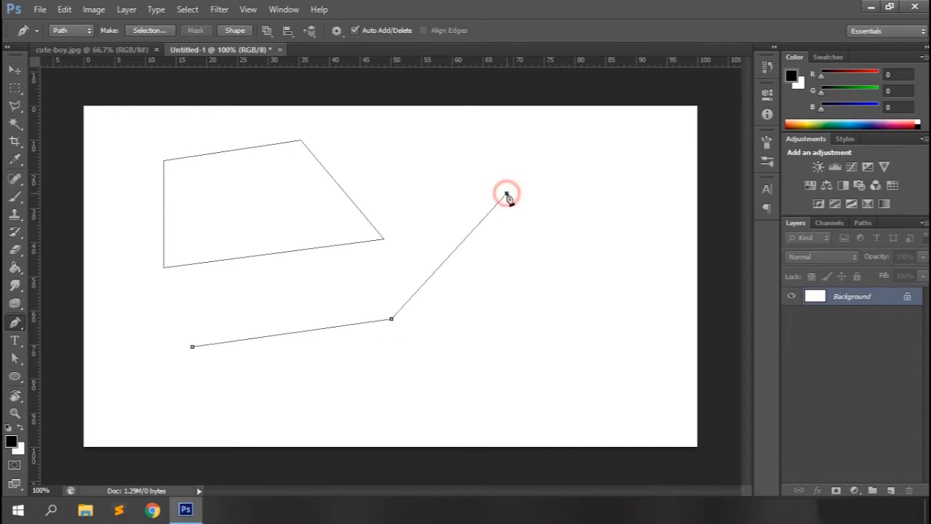
click(511, 339)
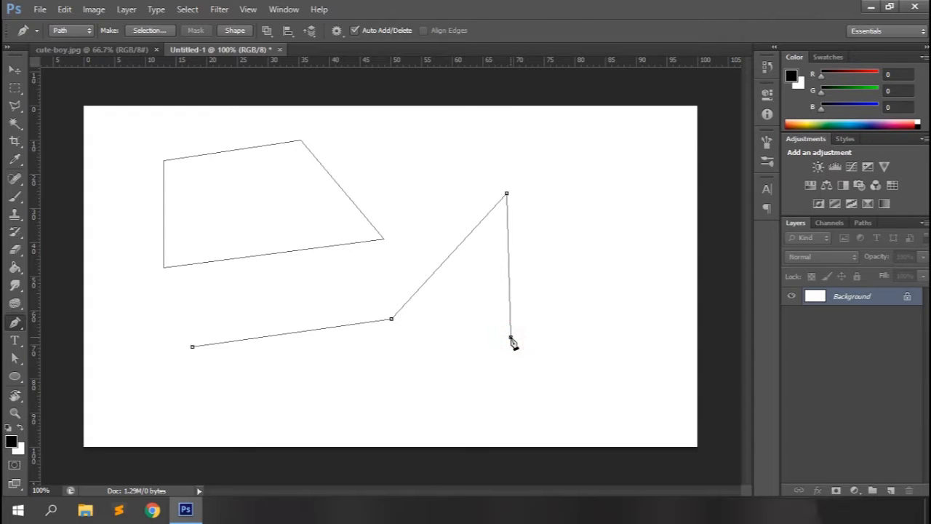
ctrl+click(407, 366)
Draw a separate open path with two straight segments near the canvas's lower middle
click(261, 396)
click(418, 375)
click(431, 238)
Undo all the drawn paths back to a blank canvas
key(ctrl+alt+z)
key(ctrl+alt+z)
key(ctrl+alt+z)
key(ctrl+alt+z)
key(ctrl+alt+z)
key(ctrl+alt+z)
key(ctrl+alt+z)
key(ctrl+alt+z)
key(ctrl+alt+z)
key(ctrl+alt+z)
key(ctrl+alt+z)
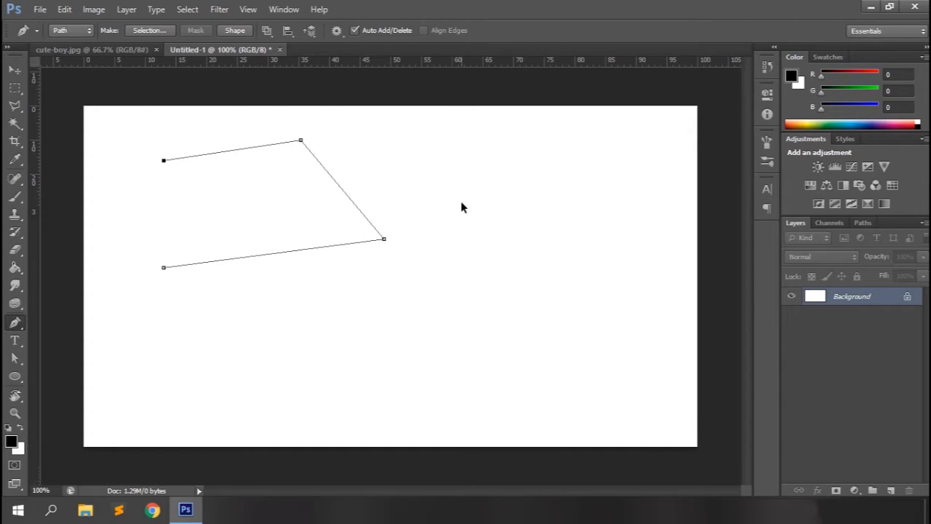
key(ctrl+alt+z)
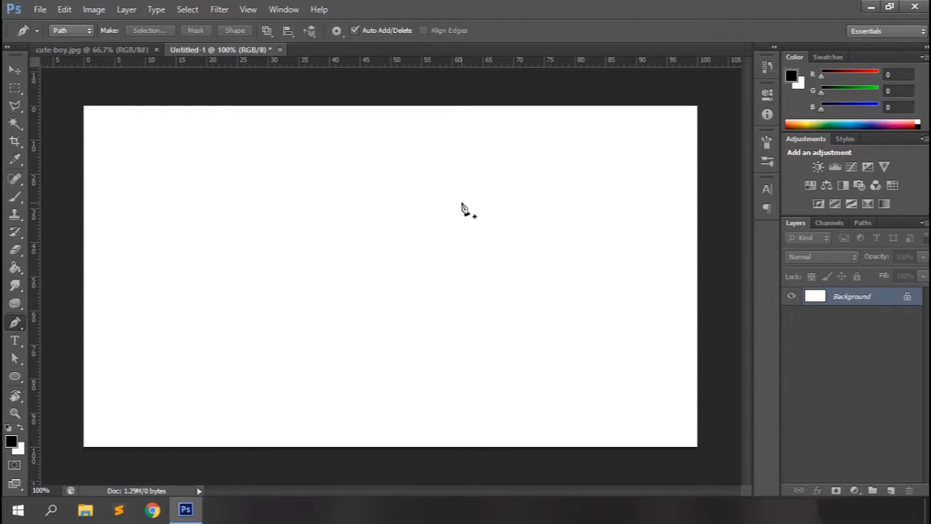
Draw a rectangular path in the middle of the canvas using strictly horizontal and vertical segments
click(235, 209)
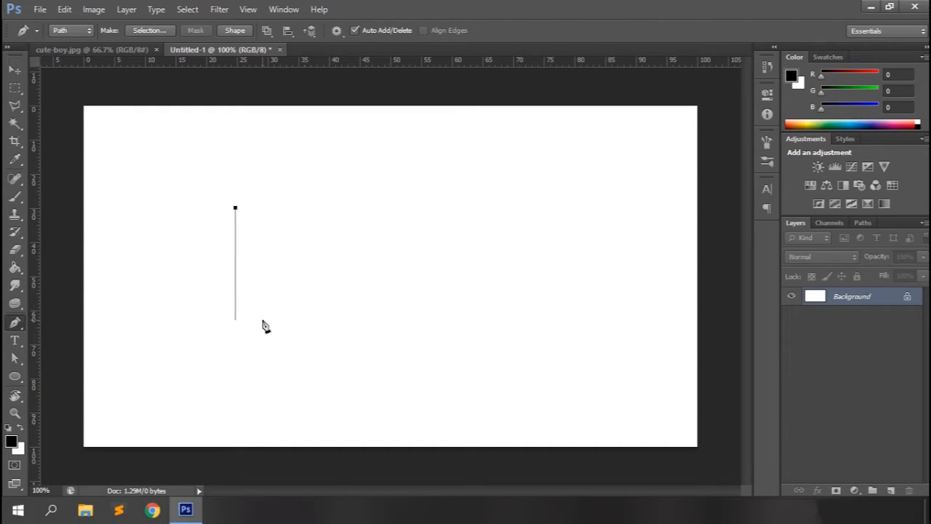
click(235, 320)
click(464, 320)
click(464, 203)
click(235, 205)
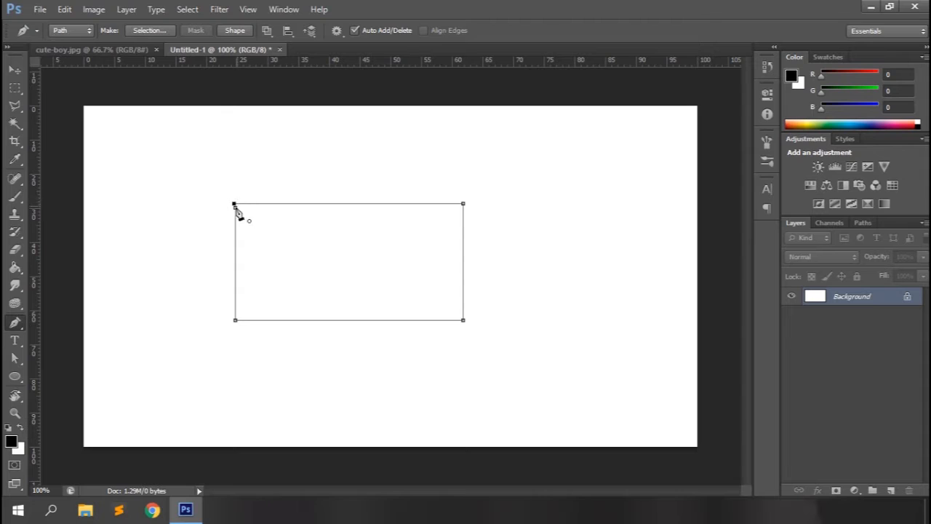
click(235, 205)
Undo the rectangular path back to a blank canvas
key(ctrl+alt+z)
key(ctrl+alt+z)
key(ctrl+alt+z)
key(ctrl+alt+z)
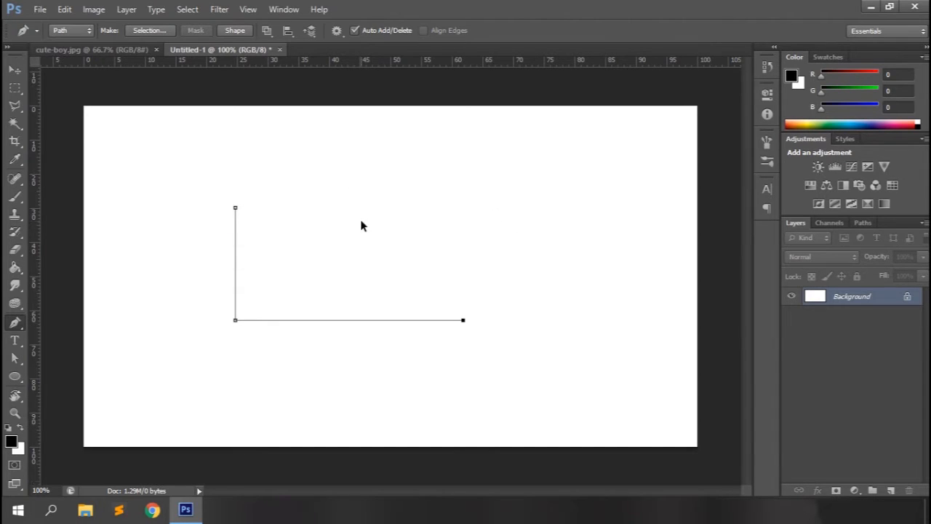
key(ctrl+alt+z)
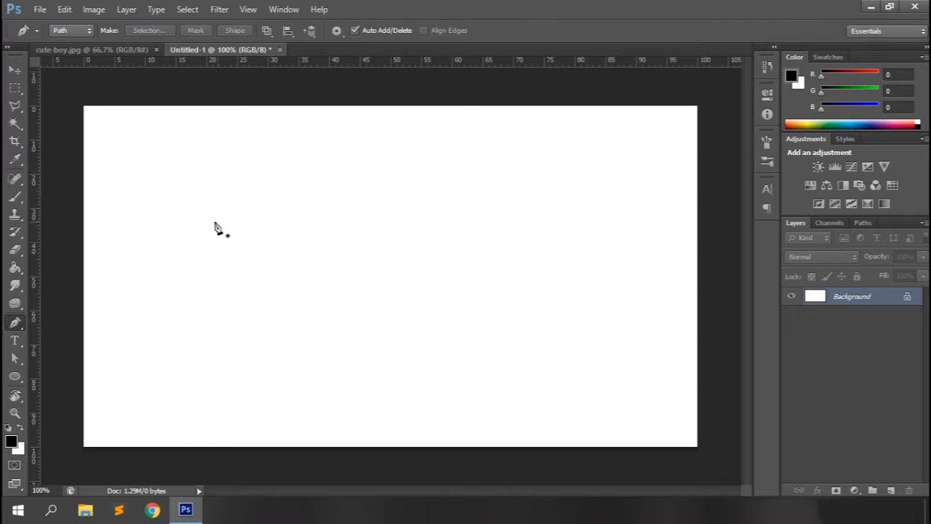
Draw a wavy path from the canvas's left side through three smooth anchor points, pulling out direction handles for each curve
click(175, 222)
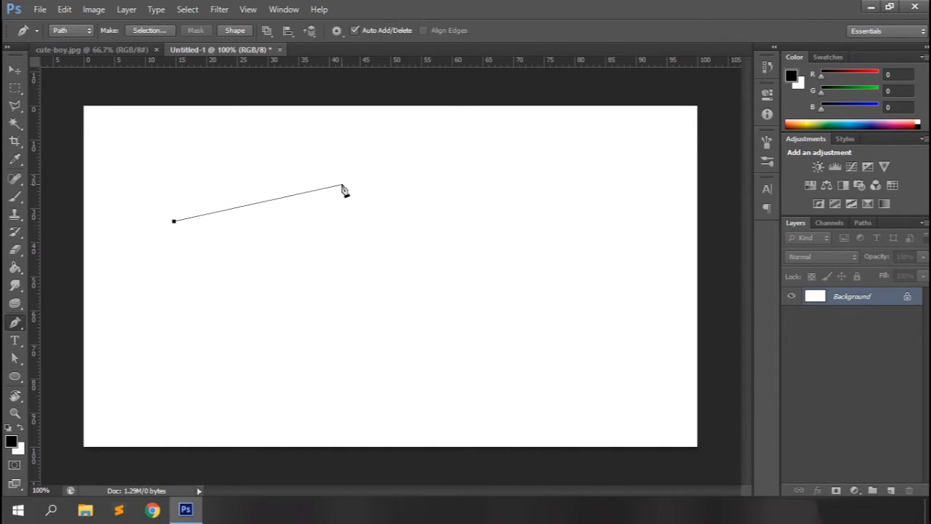
drag(342, 185, 456, 238)
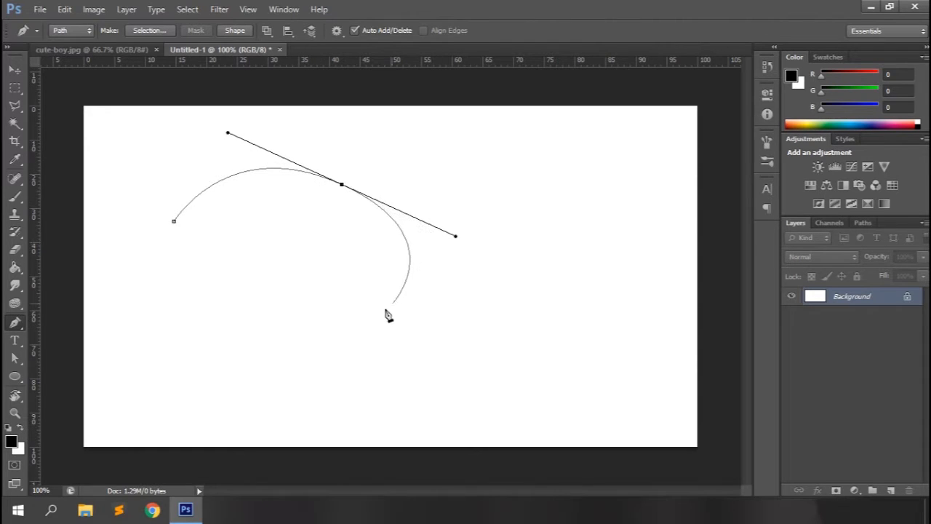
drag(513, 123, 644, 140)
click(499, 255)
drag(499, 254, 629, 305)
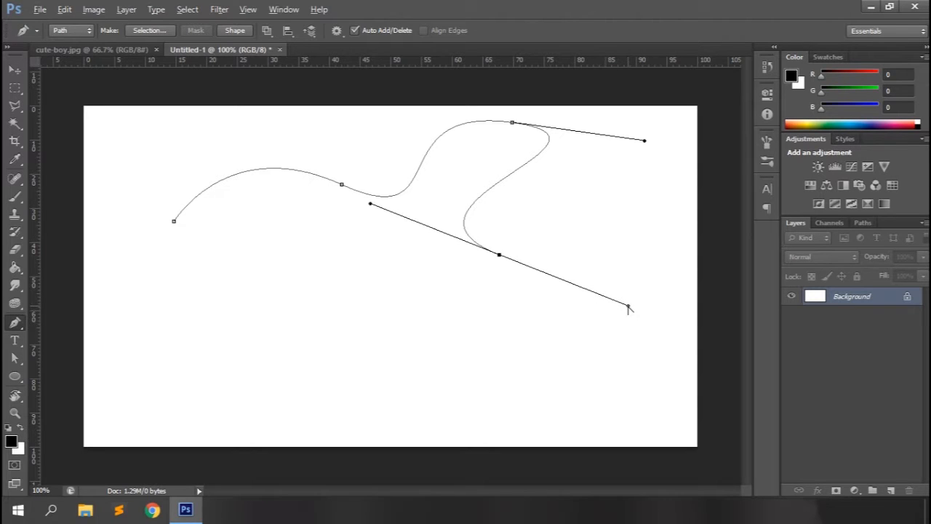
Swing the last anchor's outgoing handle toward the lower left, add one curve, and close the path with straight segments
drag(628, 306, 459, 339)
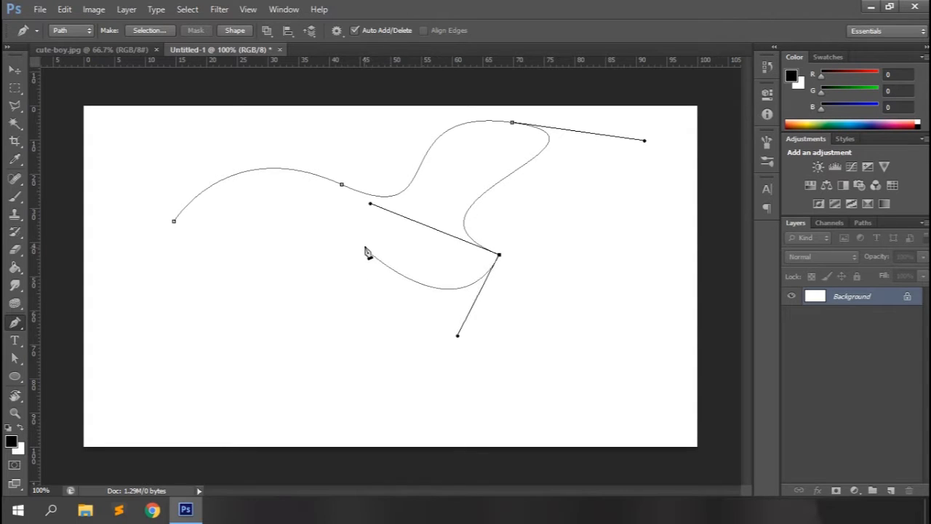
click(388, 241)
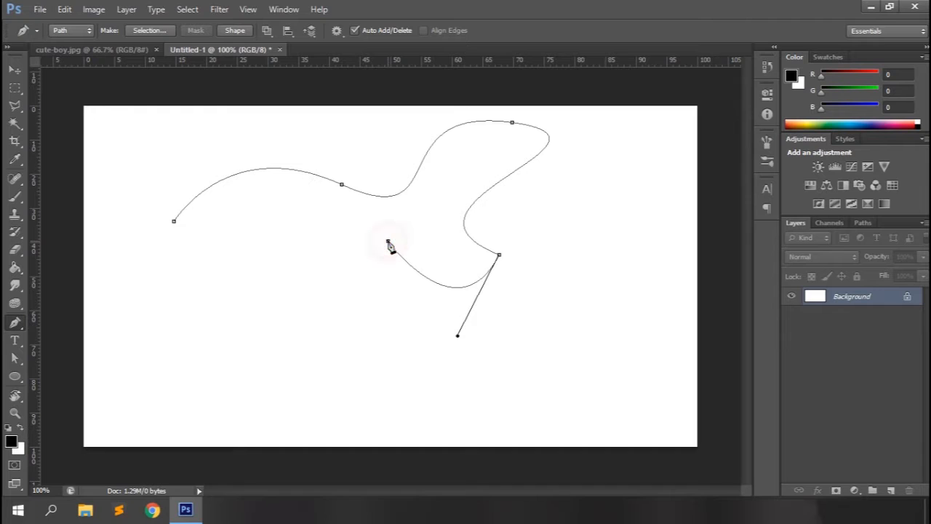
click(310, 327)
click(249, 293)
click(325, 239)
click(174, 222)
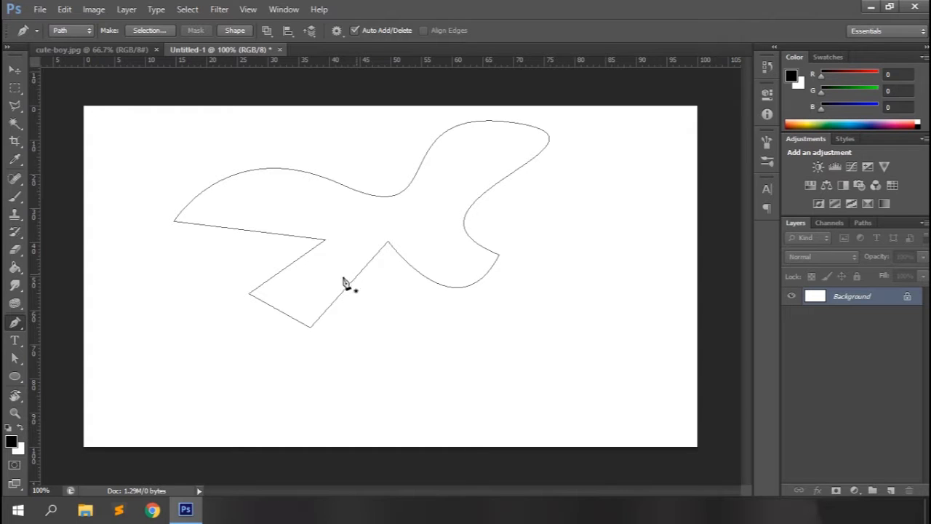
Select the closed path to show all its anchor points, and return to the Pen tool with the path active
click(16, 358)
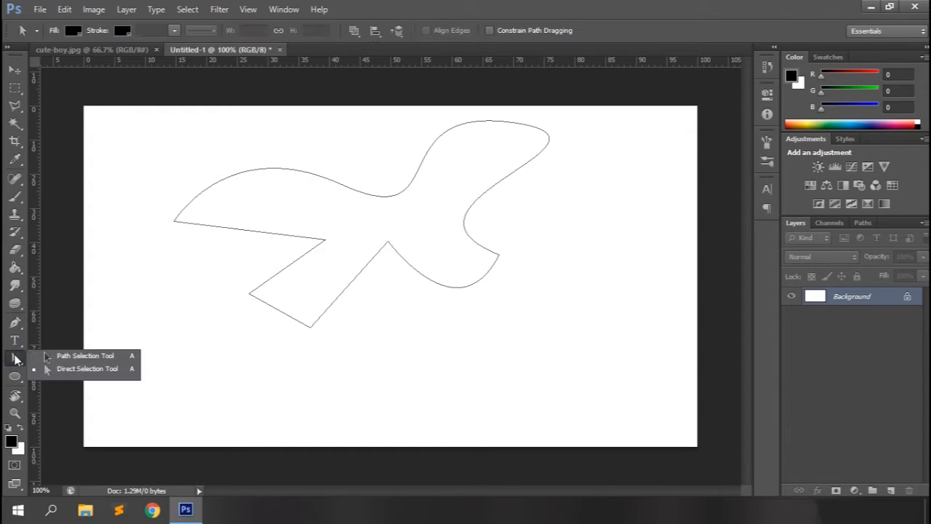
click(75, 367)
click(331, 308)
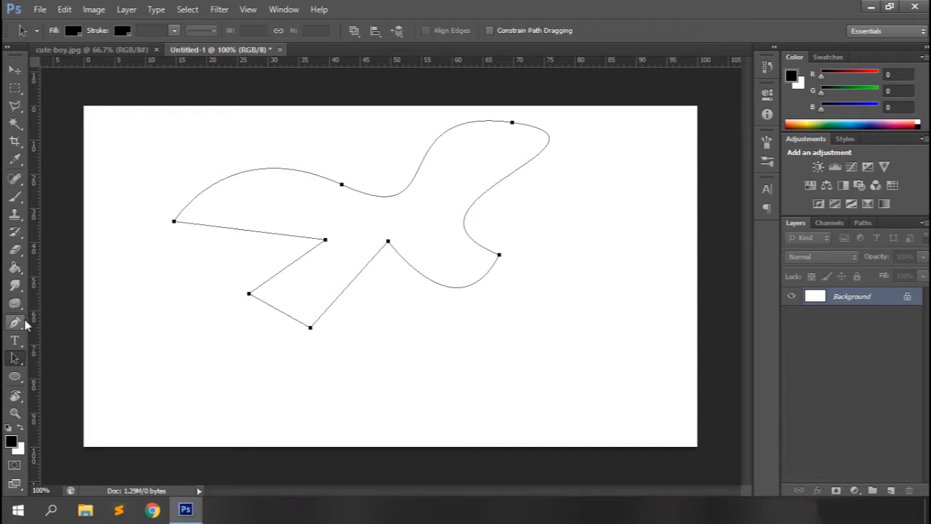
click(14, 322)
click(436, 328)
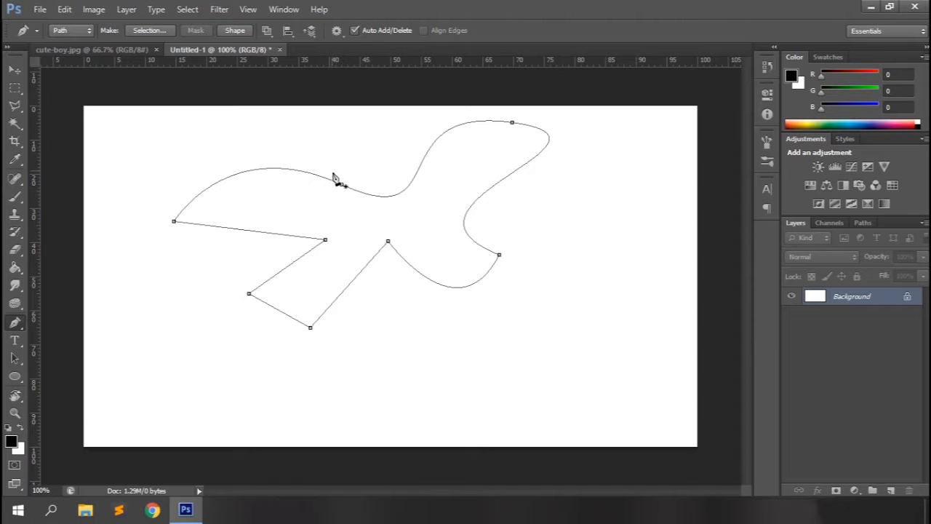
Add an anchor point on the upper curve of the closed path and delete three anchor points along its lower edge
click(428, 148)
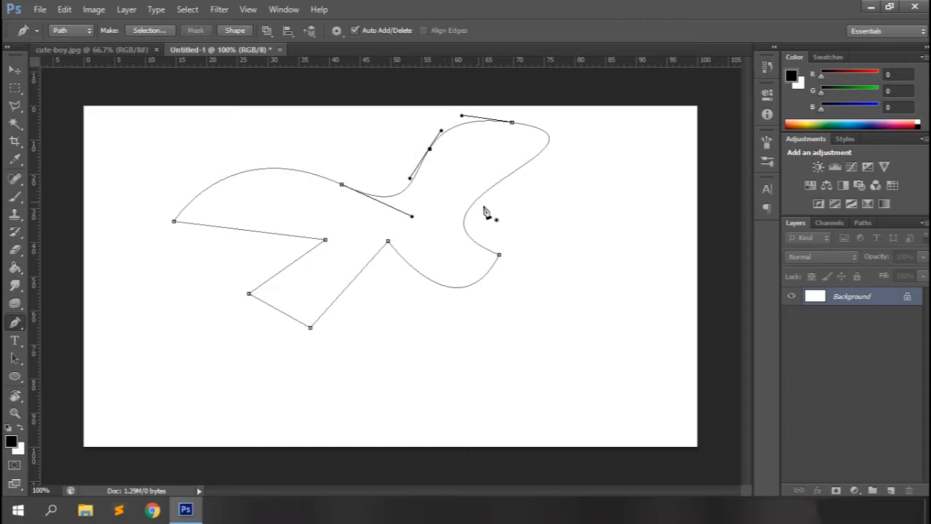
click(499, 258)
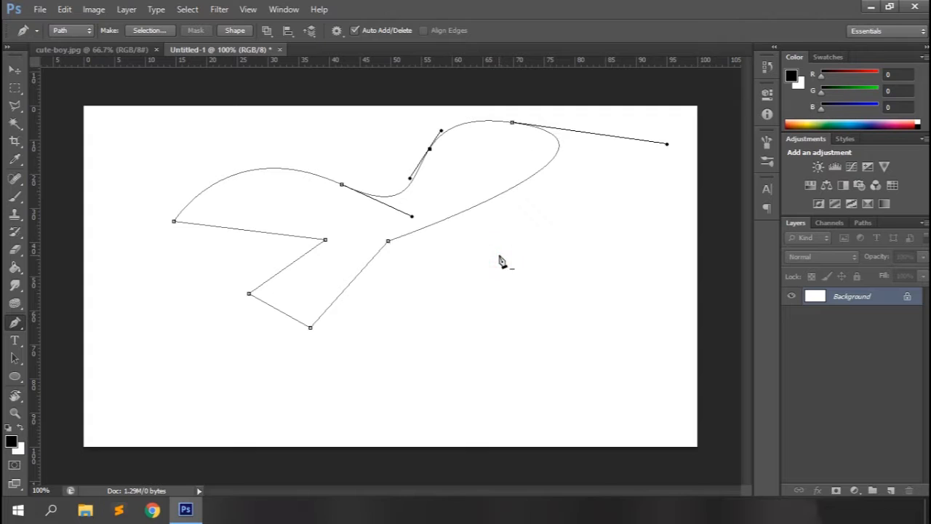
click(388, 241)
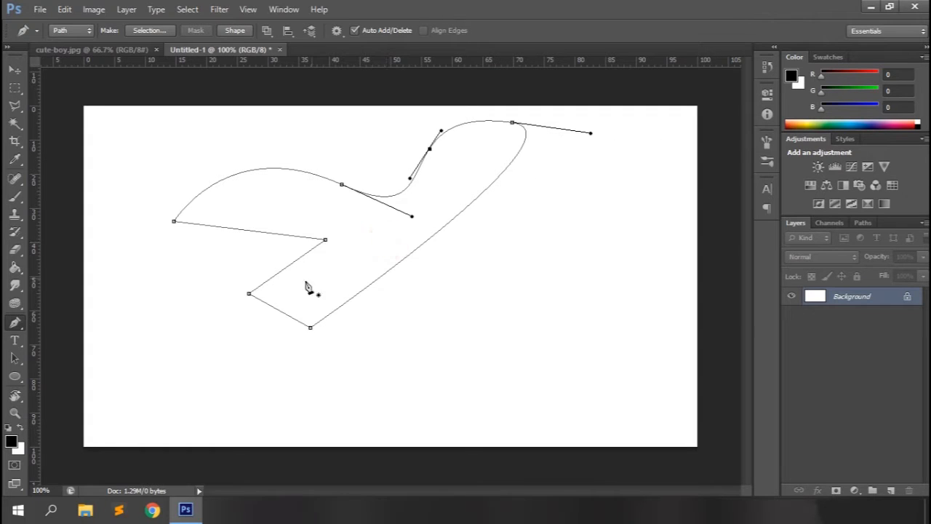
click(248, 295)
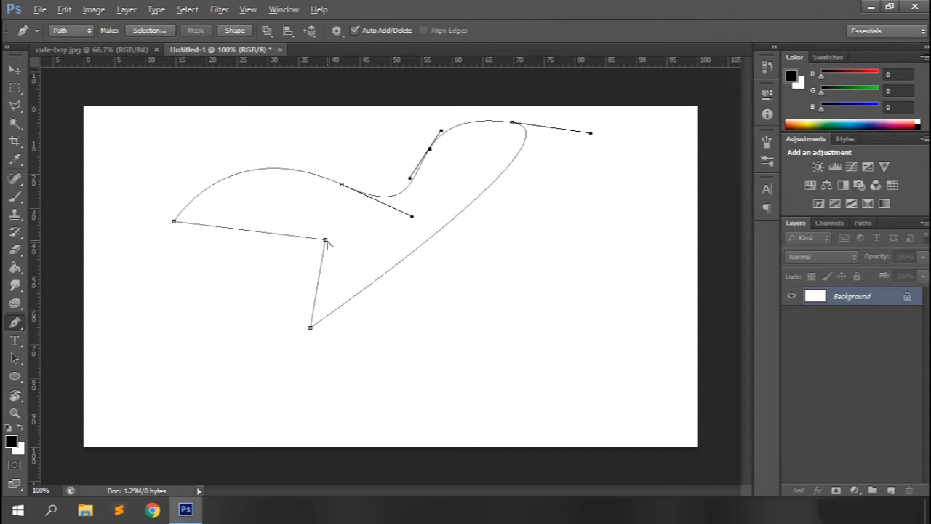
Reshape the path's lower part into smooth curves by moving and converting its two lower anchors, and pull the top anchor's handle downward
drag(325, 239, 271, 253)
drag(288, 284, 486, 290)
drag(591, 134, 592, 179)
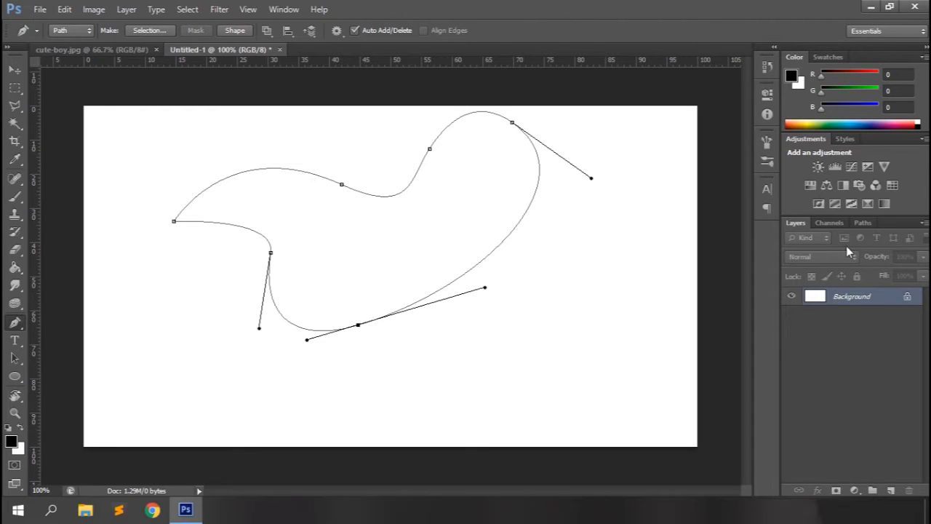
Delete the Work Path to clear the canvas, and return to the layer list
click(863, 223)
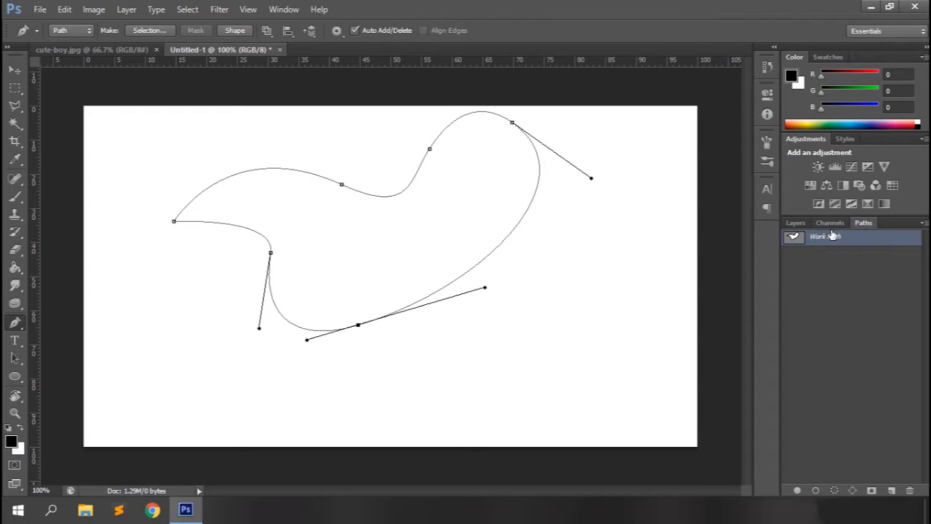
drag(817, 242, 910, 490)
click(798, 224)
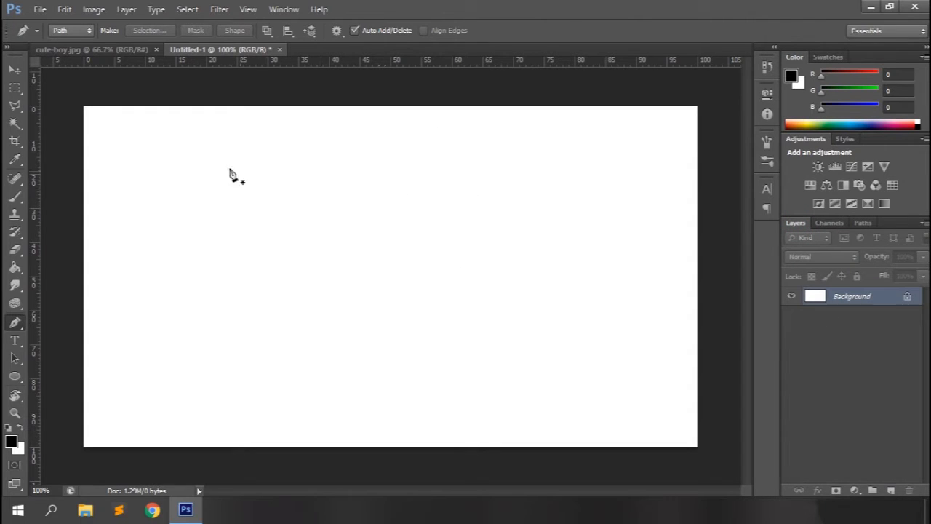
Draw a closed rectangular path with straight, constrained segments in the upper-left part of the canvas
click(180, 158)
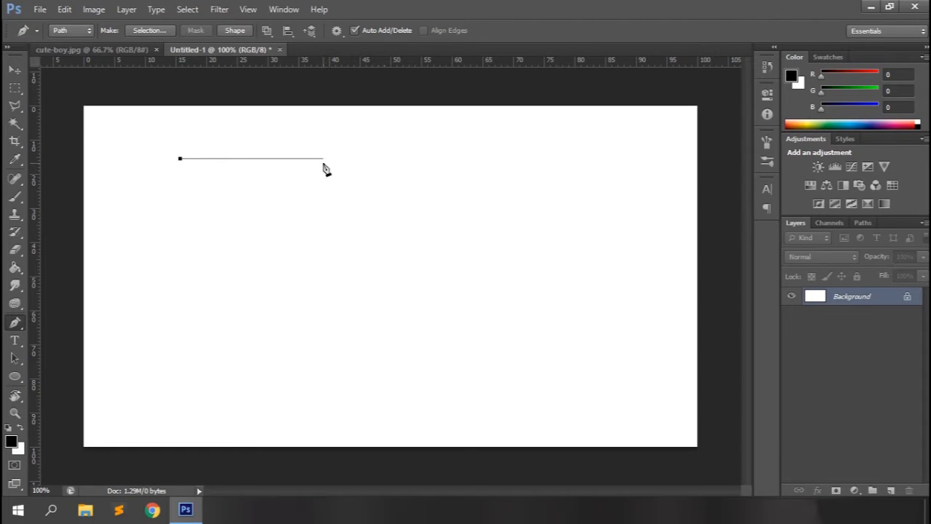
click(320, 251)
click(176, 251)
click(178, 161)
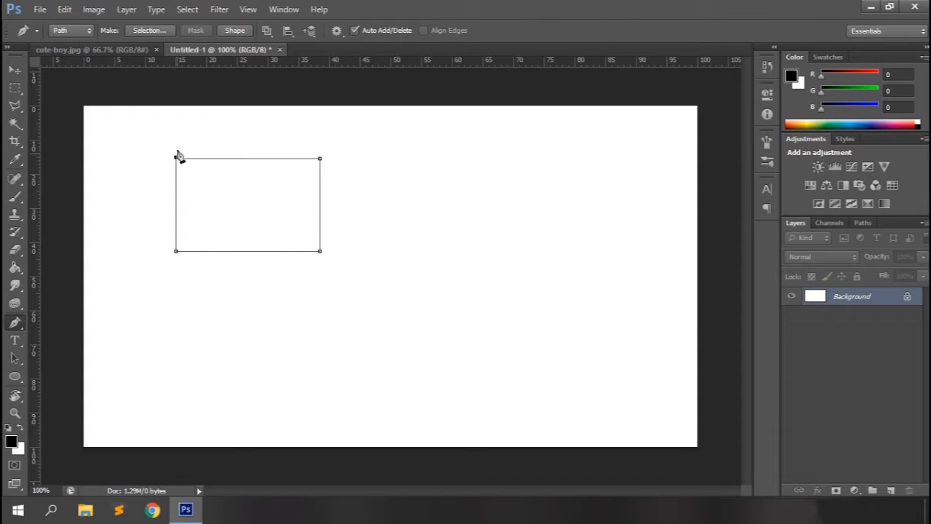
Clean up the overshooting segment at the rectangle's upper-left corner so the edges meet, and deselect the path
key(ctrl+plus)
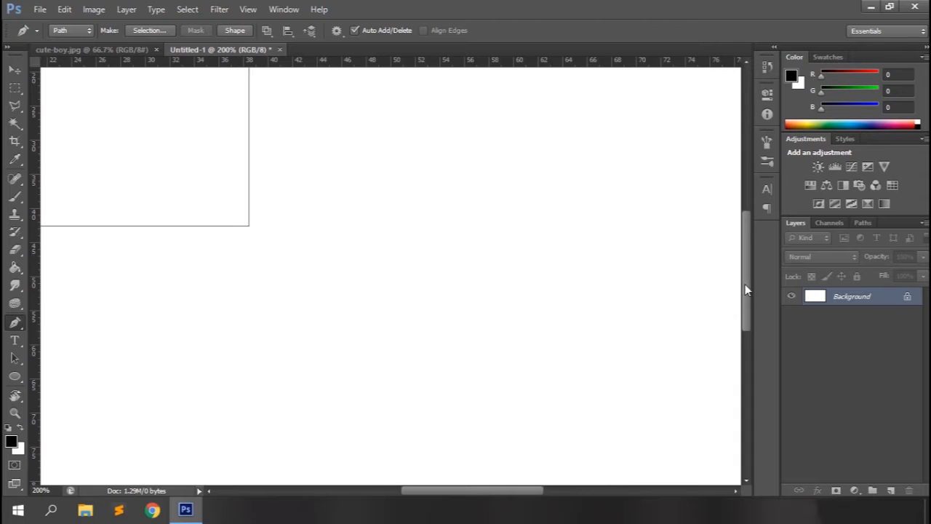
drag(742, 284, 749, 206)
drag(501, 489, 449, 489)
drag(745, 211, 745, 242)
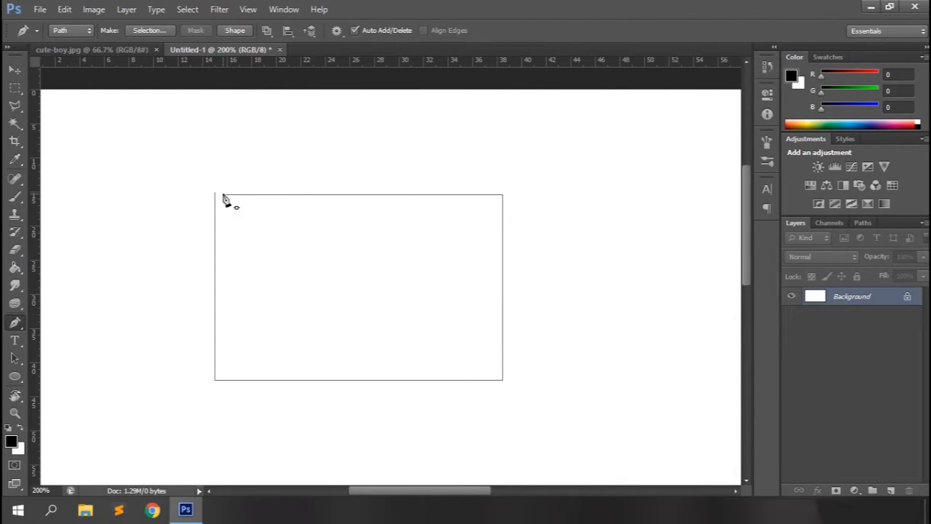
click(224, 195)
click(224, 196)
key(ctrl+plus)
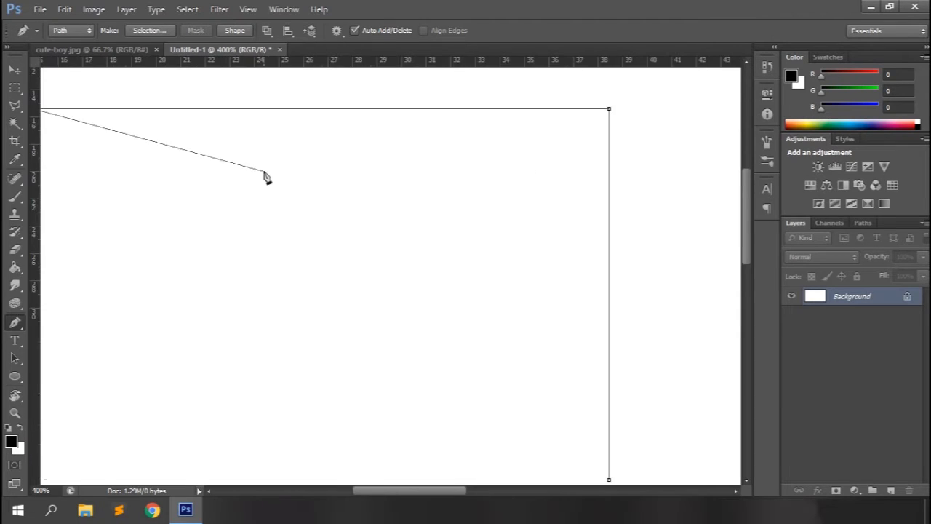
drag(390, 491, 350, 493)
drag(748, 230, 748, 202)
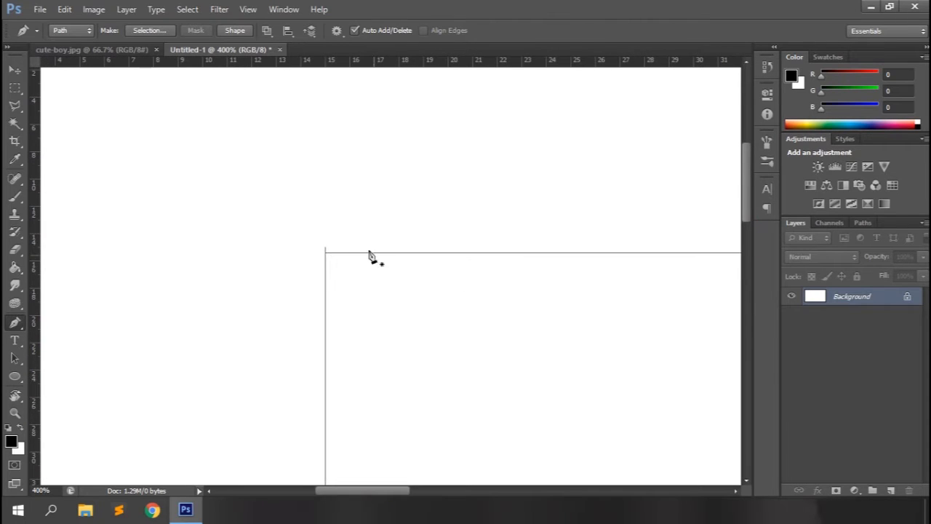
click(326, 252)
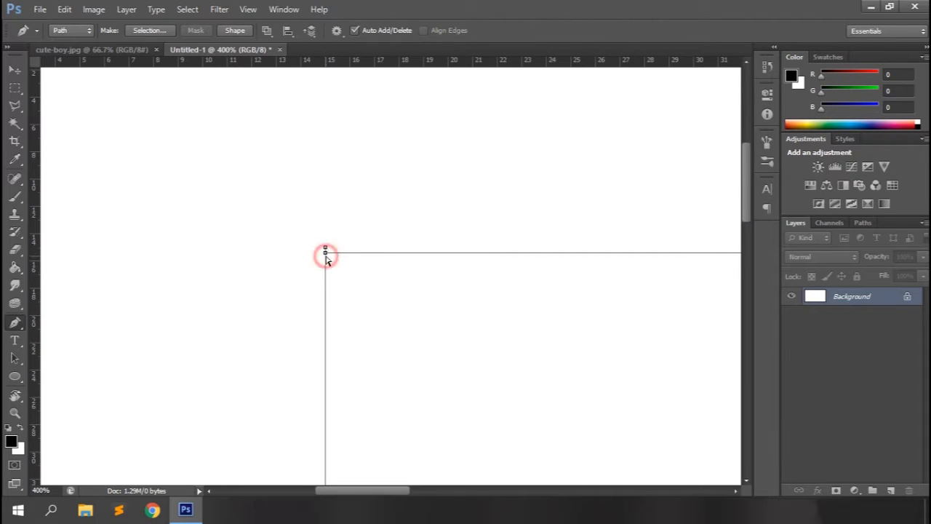
ctrl+click(387, 199)
key(ctrl+minus)
key(ctrl+minus)
key(ctrl+minus)
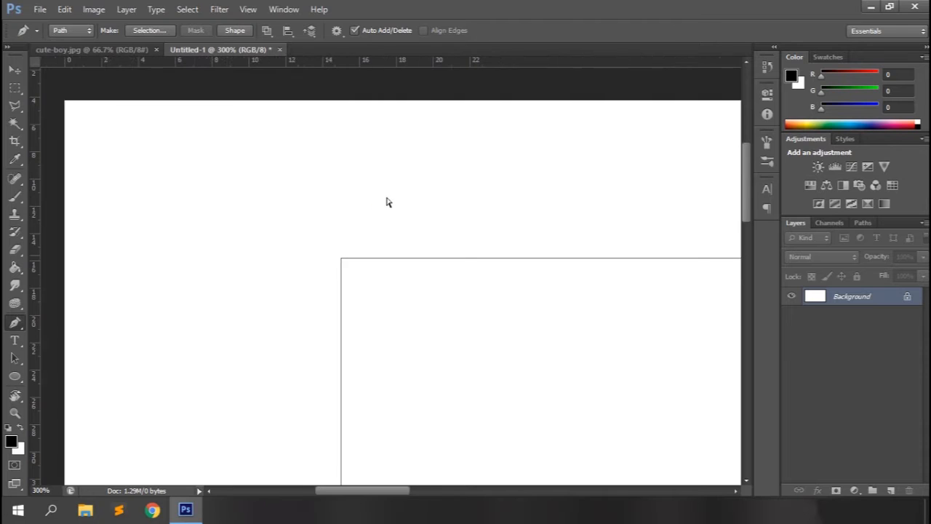
Draw a smaller closed rectangular path to the right of the first one and straighten its lower-left corner
click(391, 160)
click(506, 160)
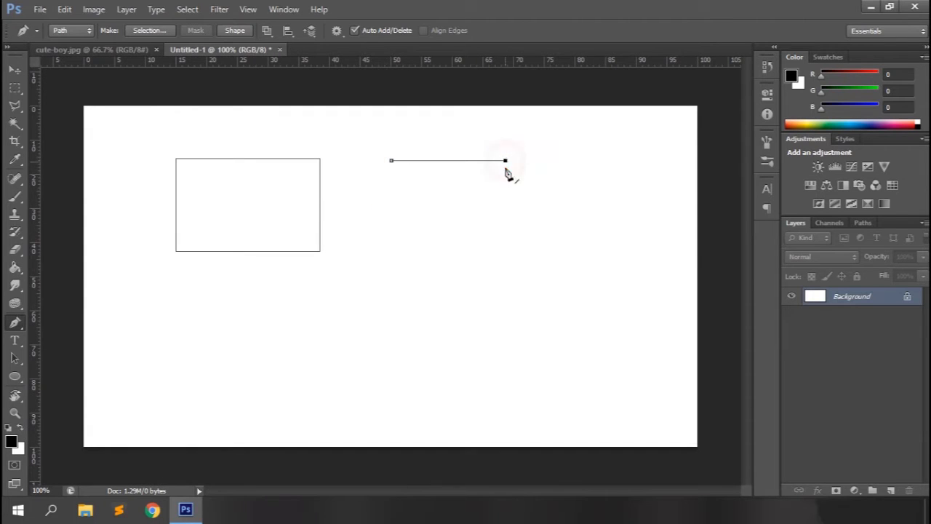
click(505, 204)
click(391, 204)
click(392, 161)
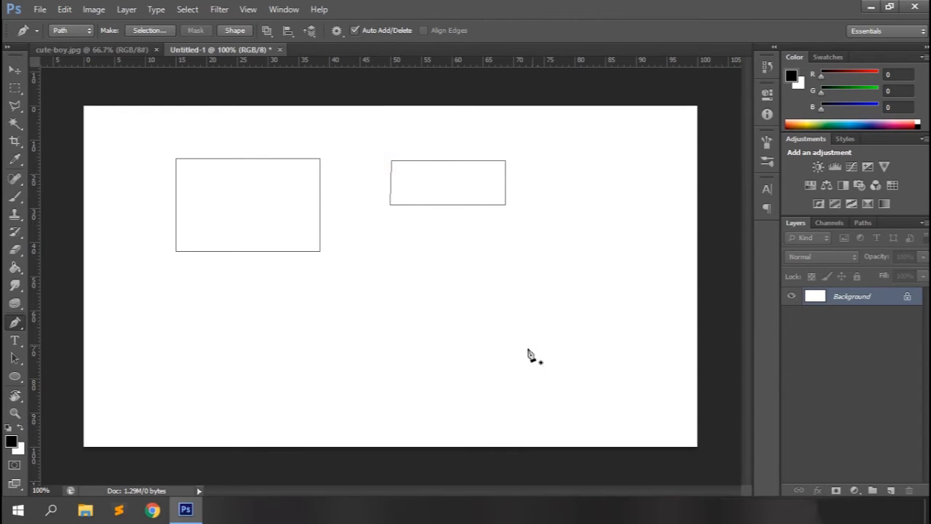
click(392, 205)
Draw a closed heart-shaped path below the small rectangle, bending the right side's lower handle inward before placing the bottom point
click(429, 275)
click(489, 307)
drag(485, 393, 495, 406)
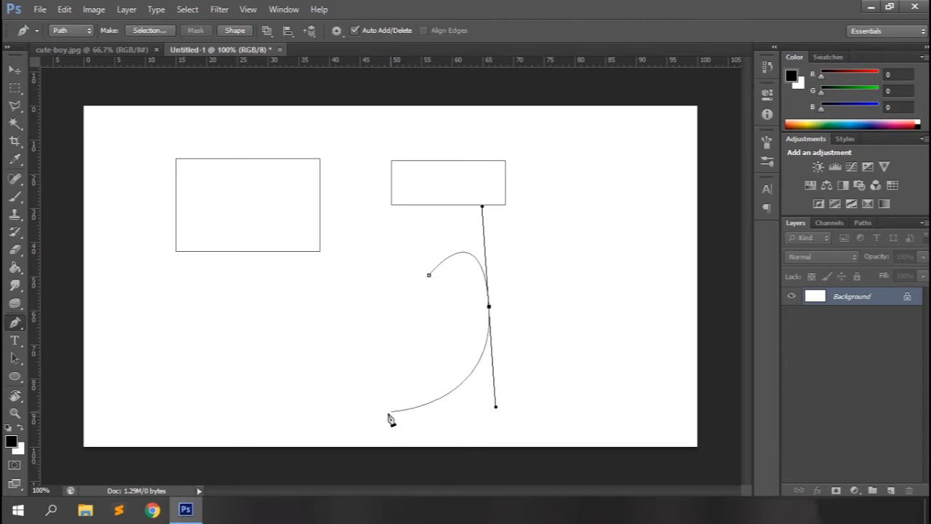
drag(496, 406, 469, 392)
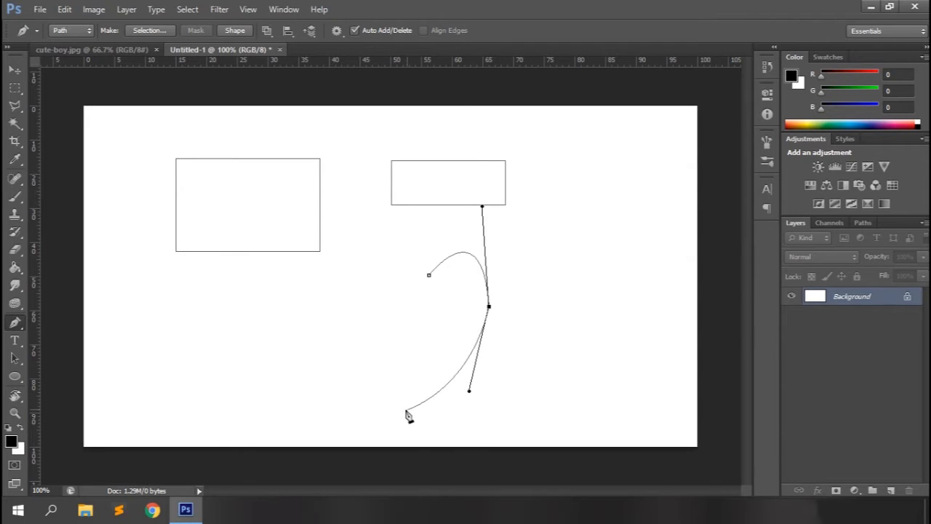
click(400, 412)
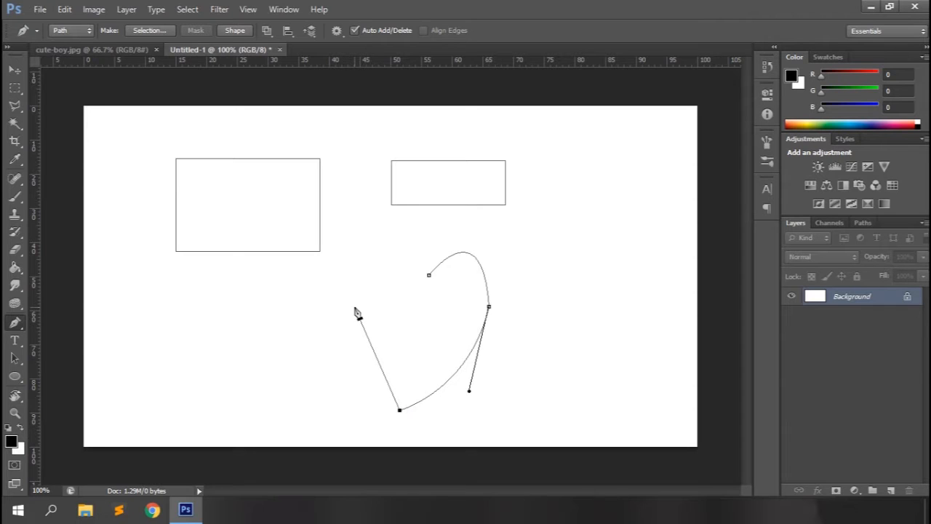
drag(354, 307, 393, 242)
click(431, 277)
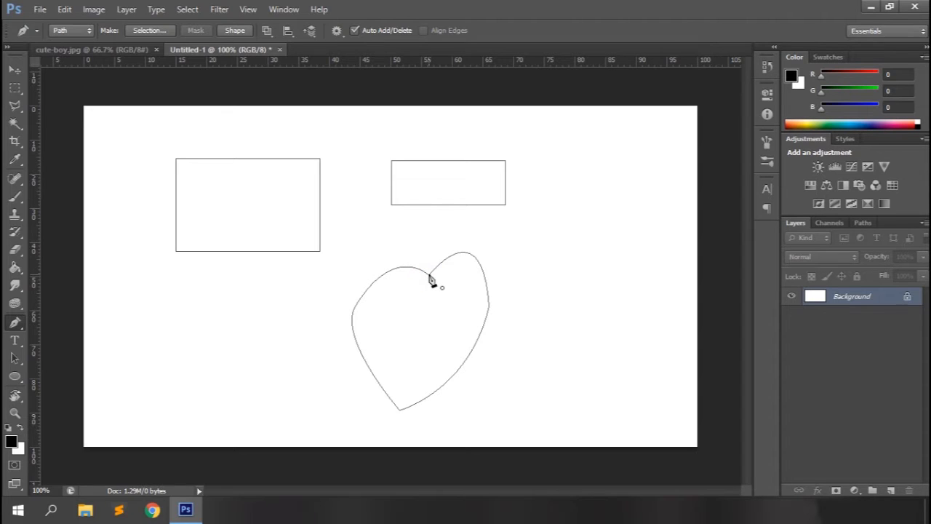
Rebuild the heart's left side with a new smooth anchor, and reshape both lobes by adjusting the top notch and its handles
ctrl+click(365, 293)
drag(396, 246, 384, 203)
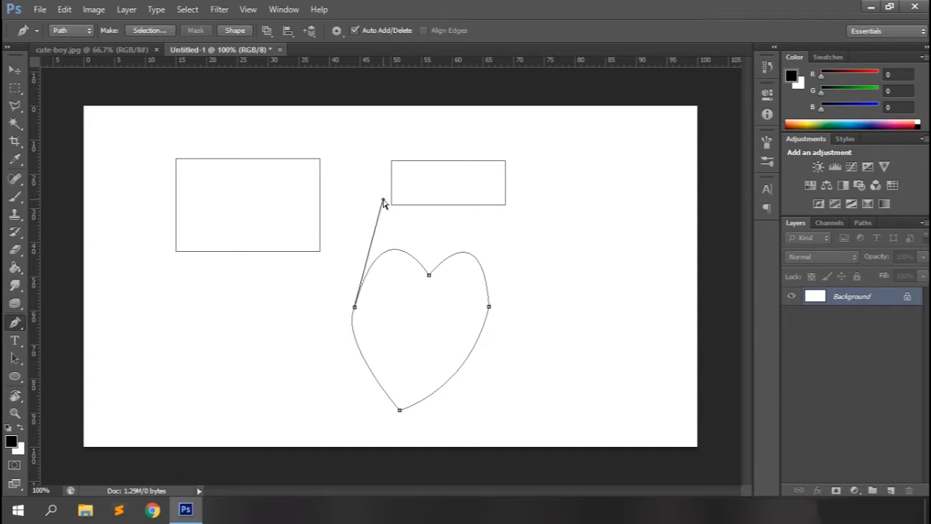
alt+click(355, 308)
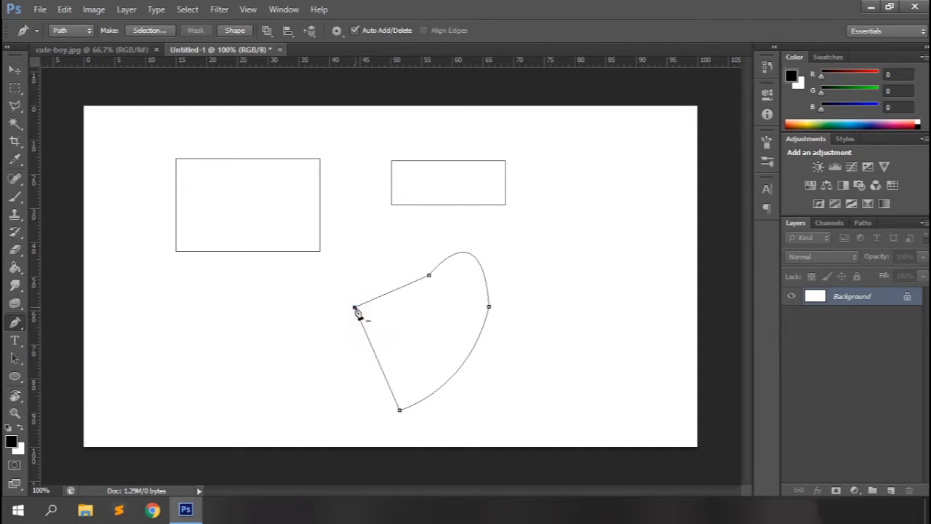
drag(355, 308, 358, 216)
drag(355, 308, 347, 291)
drag(429, 275, 453, 234)
drag(392, 246, 402, 234)
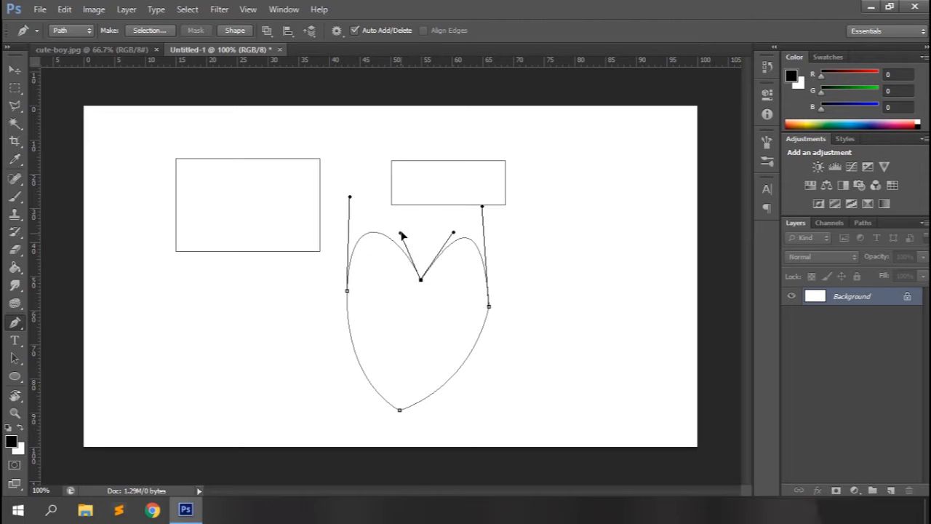
Widen the heart by moving its two side anchors outward, and adjust the left anchor's direction handles
drag(489, 306, 473, 369)
drag(489, 306, 506, 306)
drag(348, 293, 328, 294)
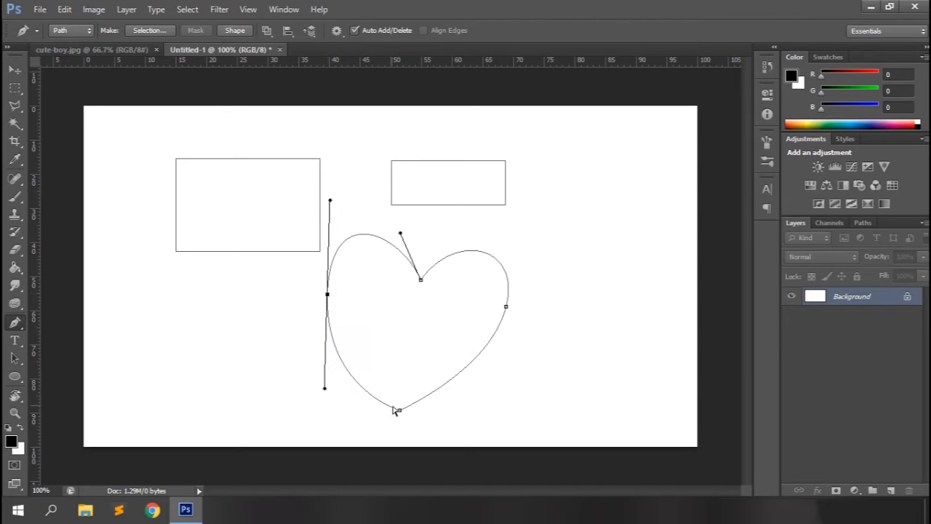
drag(325, 391, 340, 392)
drag(315, 202, 324, 228)
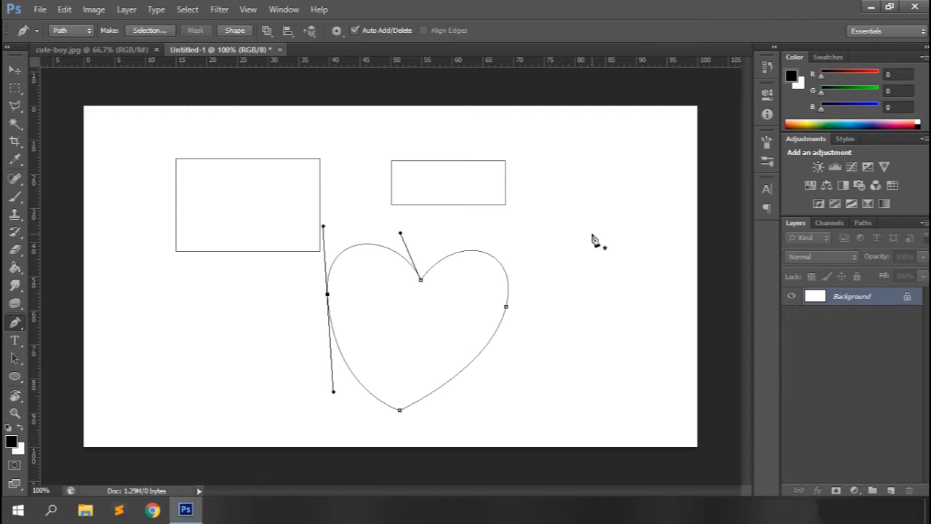
Draw a closed, roughly circular path with three curved anchor points to the right of the small rectangle
click(549, 211)
drag(603, 181, 656, 205)
mouse_move(609, 251)
mouse_down()
mouse_move(585, 258)
mouse_move(596, 257)
mouse_up()
drag(549, 213, 546, 163)
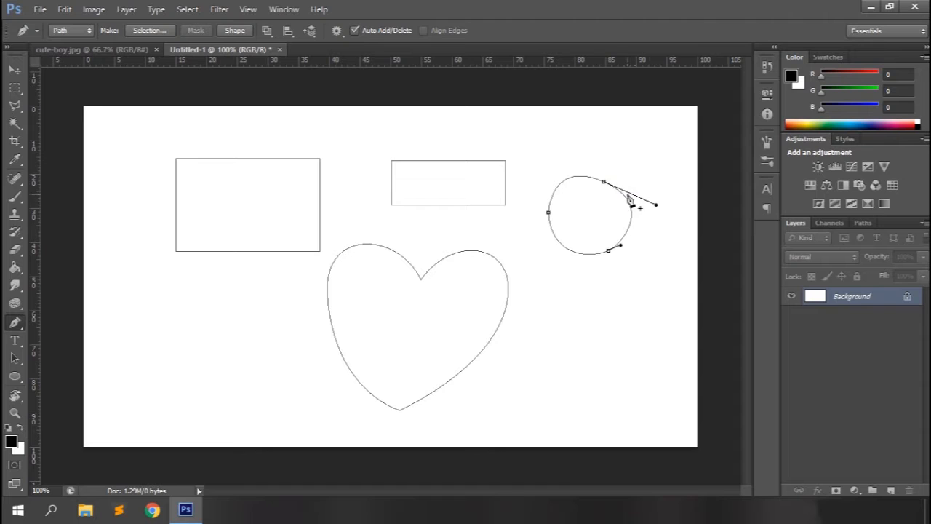
Make the circular path rounder by repositioning its anchor points and adjusting their direction handles
mouse_move(658, 209)
mouse_down()
mouse_move(642, 204)
mouse_move(646, 191)
mouse_move(598, 181)
mouse_move(652, 193)
mouse_up()
mouse_move(609, 256)
mouse_down()
mouse_move(623, 245)
mouse_move(588, 259)
mouse_move(615, 259)
mouse_up()
click(549, 213)
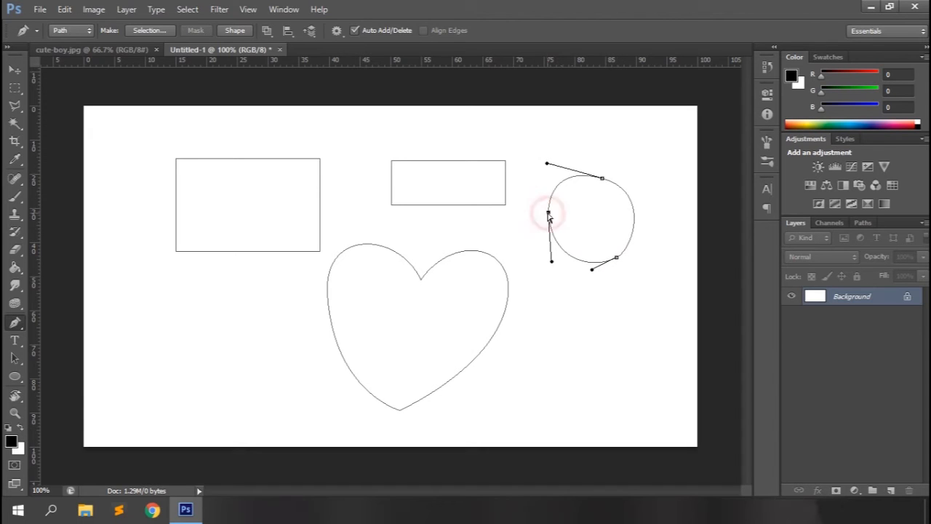
drag(549, 213, 546, 217)
drag(616, 257, 639, 245)
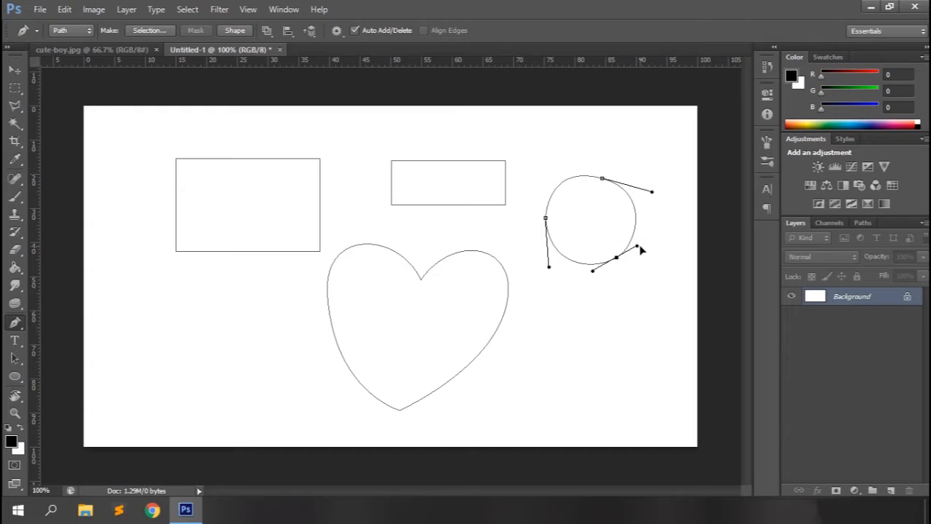
Draw an open wavy path of five curves from the canvas's left side across the heart, and deselect it
click(103, 307)
drag(203, 299, 275, 364)
mouse_move(318, 279)
mouse_down()
mouse_move(365, 274)
mouse_move(355, 264)
mouse_up()
drag(407, 337, 460, 344)
drag(492, 278, 528, 276)
drag(566, 337, 607, 343)
ctrl+click(626, 327)
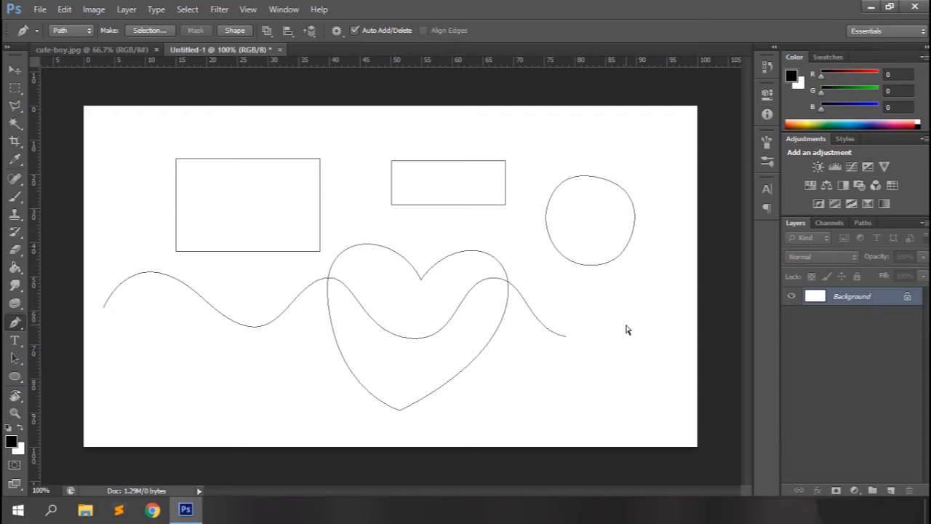
Select a heart segment with the Direct Selection tool, select the whole circle and heart paths together, and return to the Pen tool
ctrl+click(552, 197)
click(14, 359)
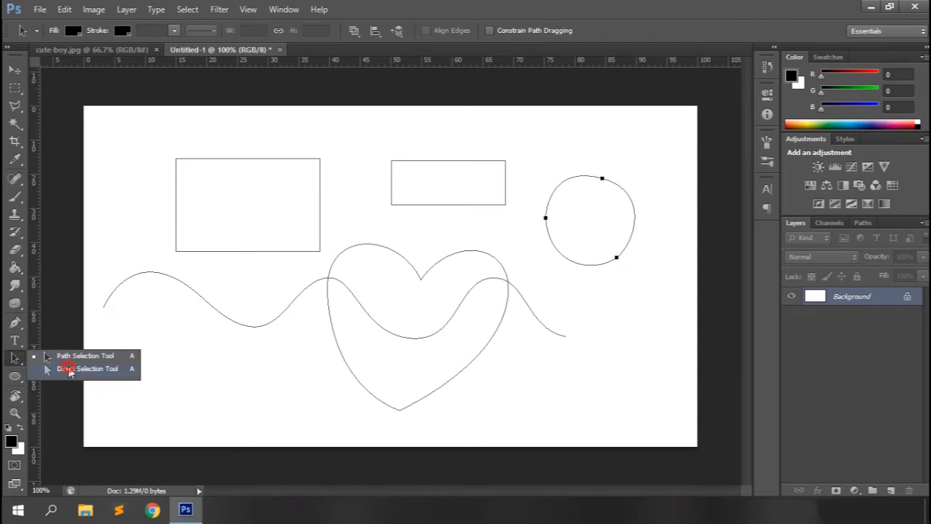
click(69, 369)
click(509, 287)
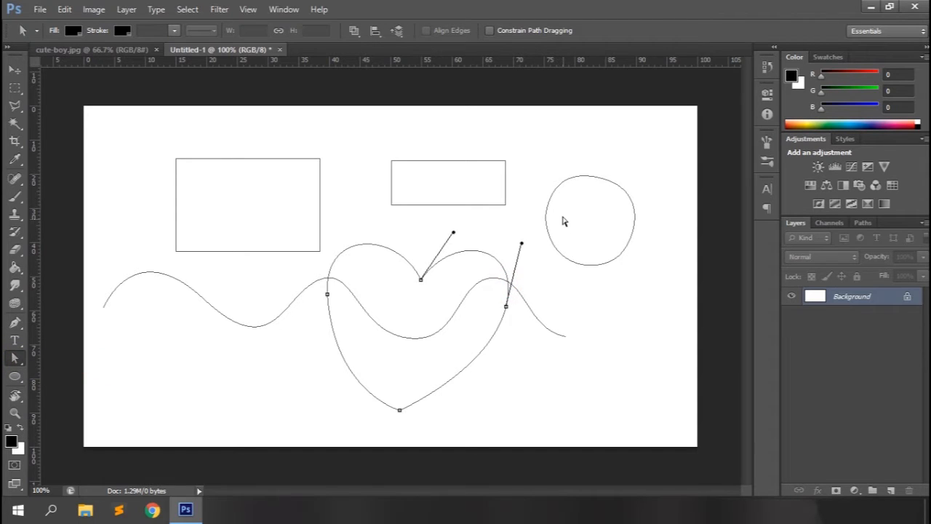
click(559, 189)
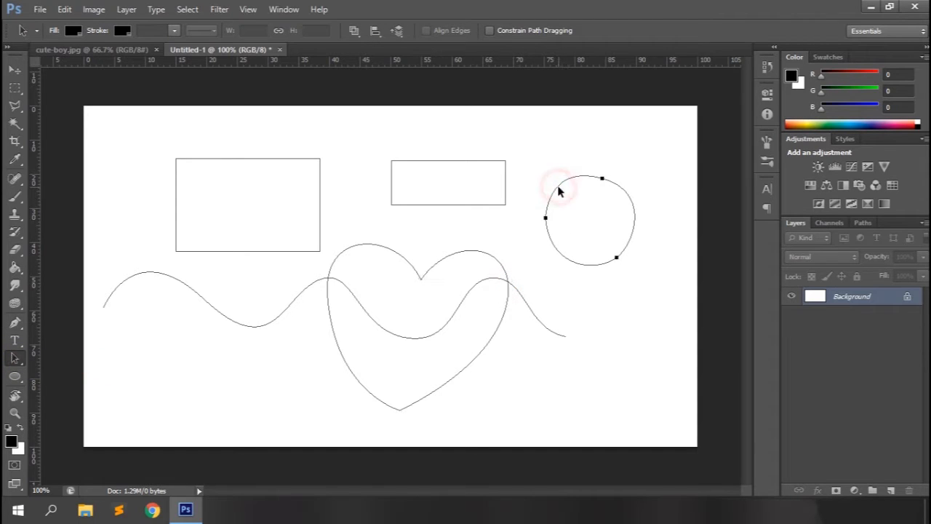
shift+click(378, 246)
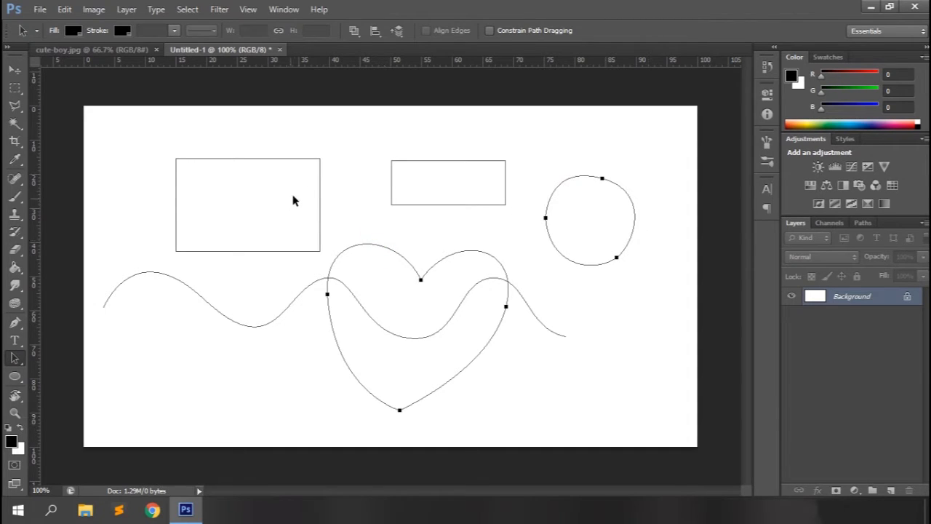
click(14, 322)
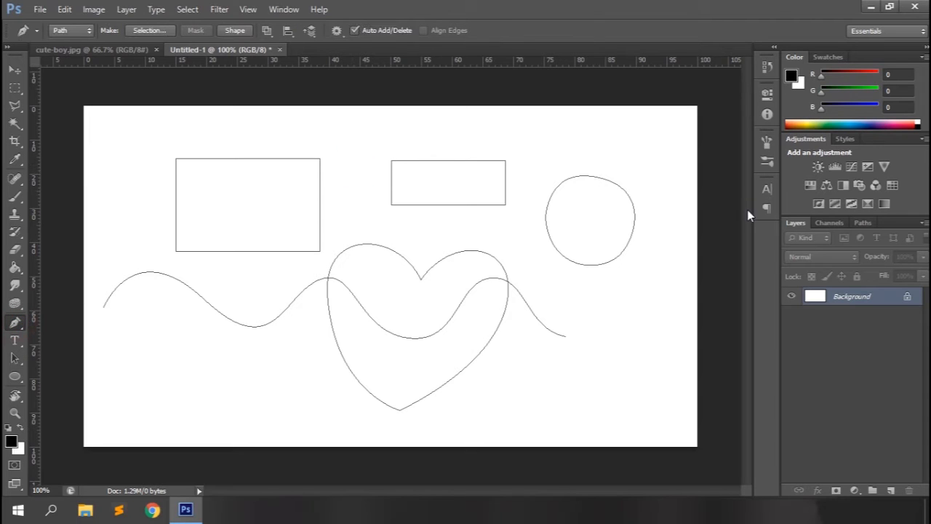
Select the circle and heart paths together with the Path Selection tool and align them by their left edges
click(618, 256)
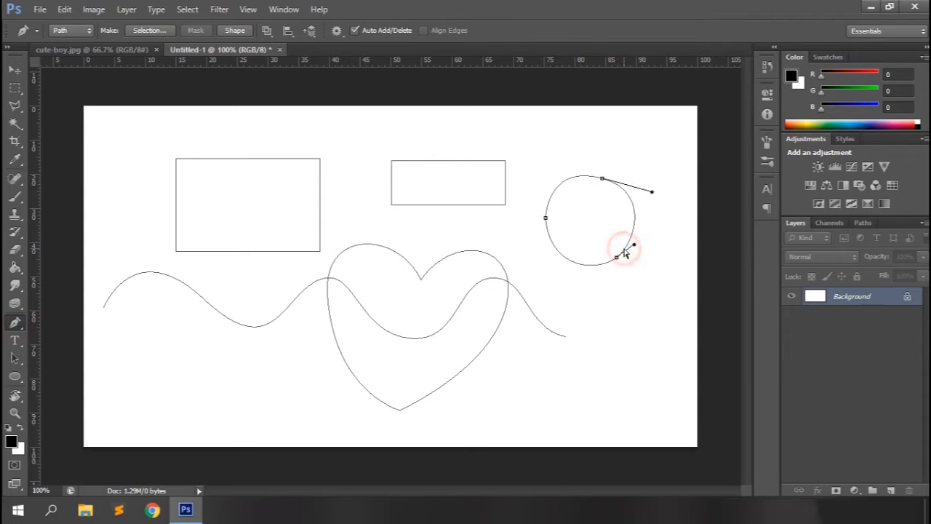
ctrl+click(472, 363)
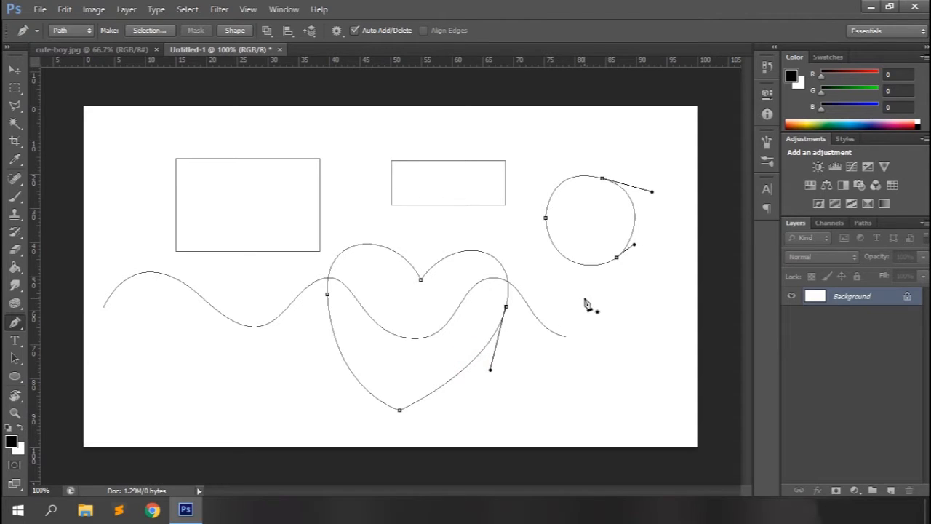
click(16, 358)
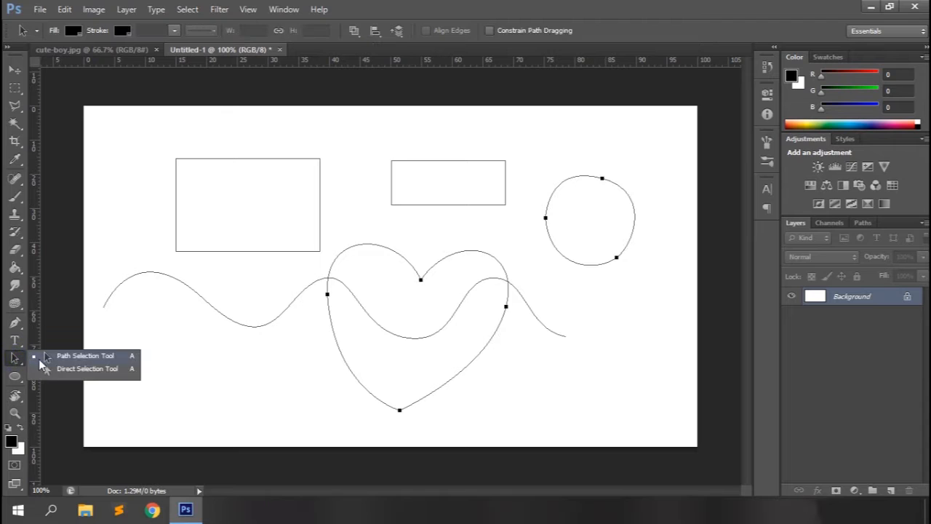
click(437, 6)
click(377, 31)
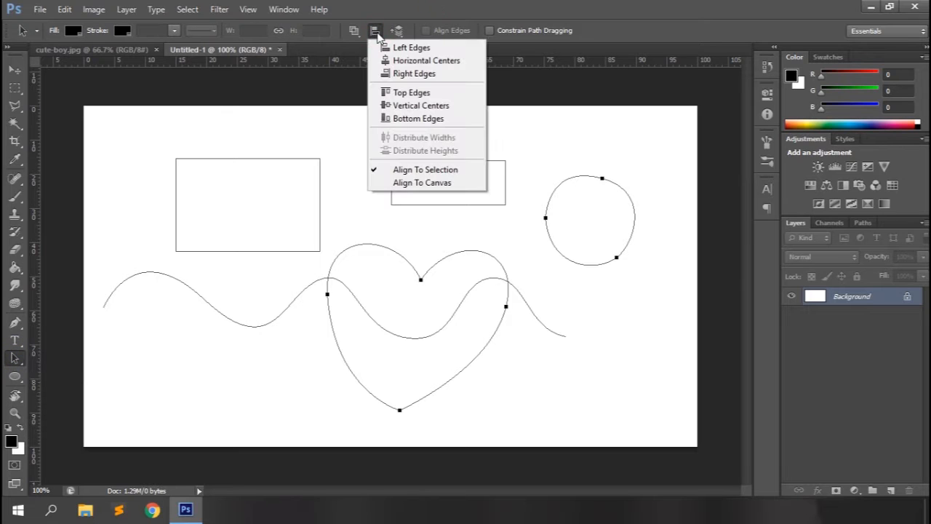
click(405, 49)
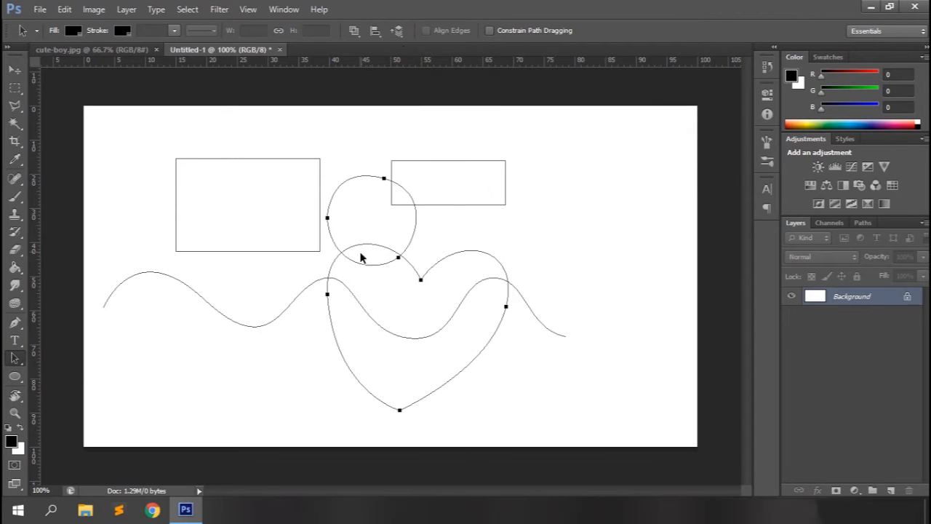
Align the selected circle and heart by their vertical centers, followed by their bottom edges
click(376, 31)
click(412, 92)
click(376, 31)
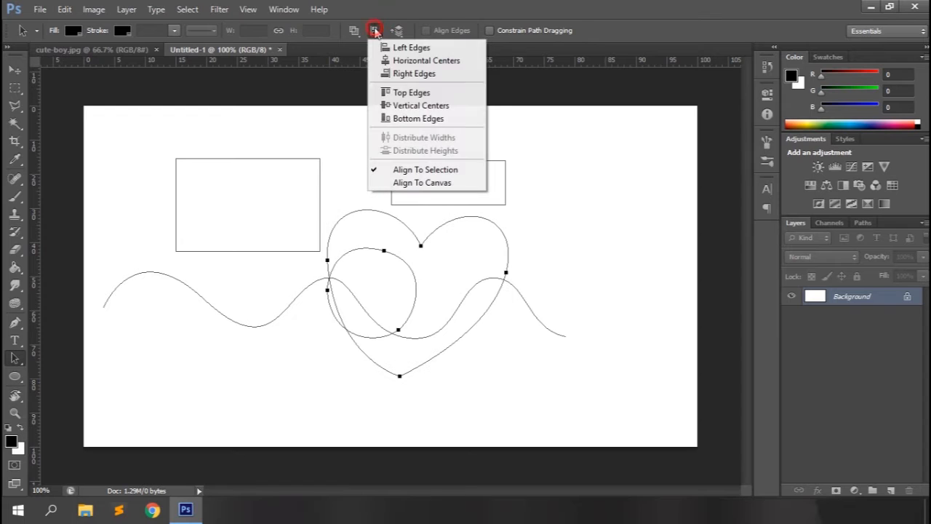
click(415, 119)
click(376, 32)
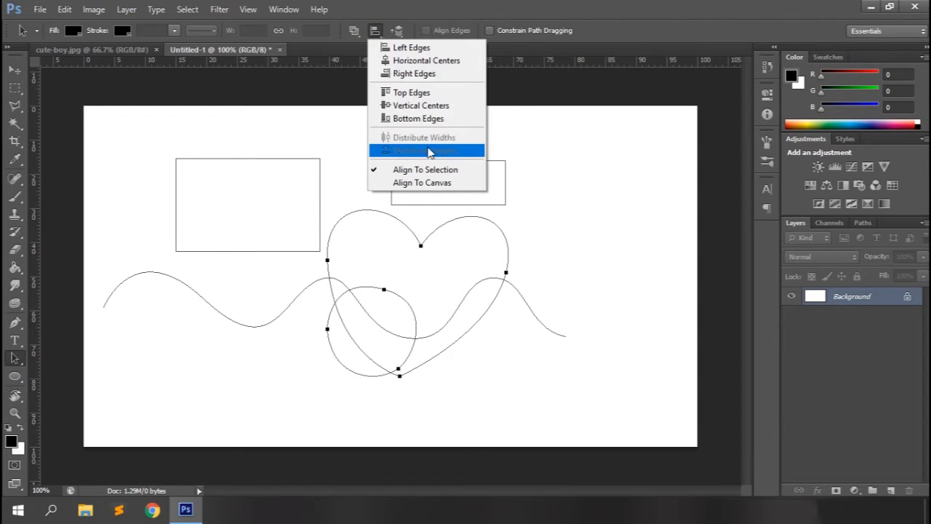
click(499, 9)
Select the heart and both rectangles together, and distribute them by widths and by heights
click(421, 166)
click(437, 236)
shift+click(391, 182)
shift+click(288, 252)
click(376, 30)
click(404, 140)
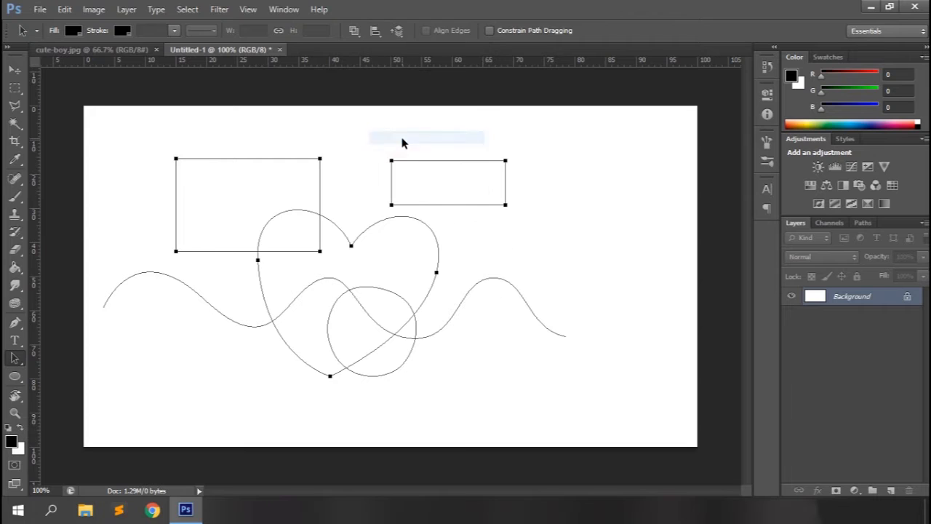
click(375, 31)
click(401, 151)
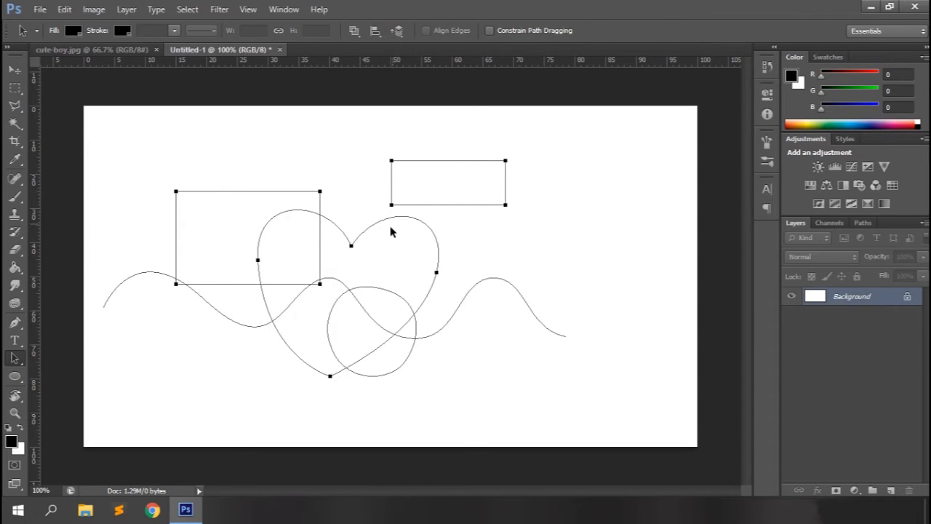
Move the heart and both rectangles a short way to the right, and nudge the heart's notch anchor slightly up and left
drag(321, 223, 389, 229)
click(530, 240)
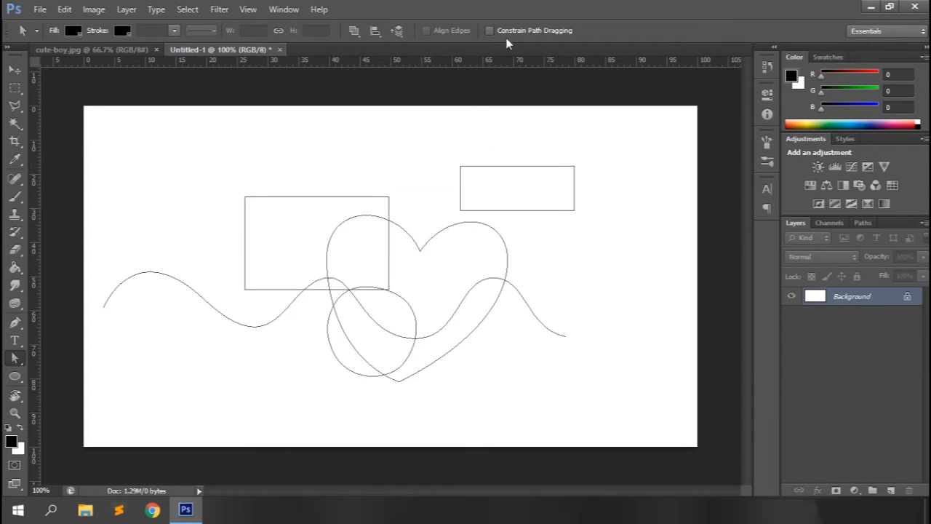
click(485, 228)
mouse_move(421, 252)
mouse_down()
mouse_move(416, 224)
mouse_move(416, 258)
mouse_move(411, 245)
mouse_up()
click(505, 279)
Use the Path Selection tool to spread the heart to the canvas's lower right, the circle to the upper left and the wave downwards
right_click(15, 358)
click(73, 375)
click(602, 293)
click(449, 222)
drag(449, 222, 613, 251)
mouse_move(406, 364)
mouse_down()
mouse_move(316, 364)
mouse_move(196, 213)
mouse_up()
drag(277, 320, 286, 380)
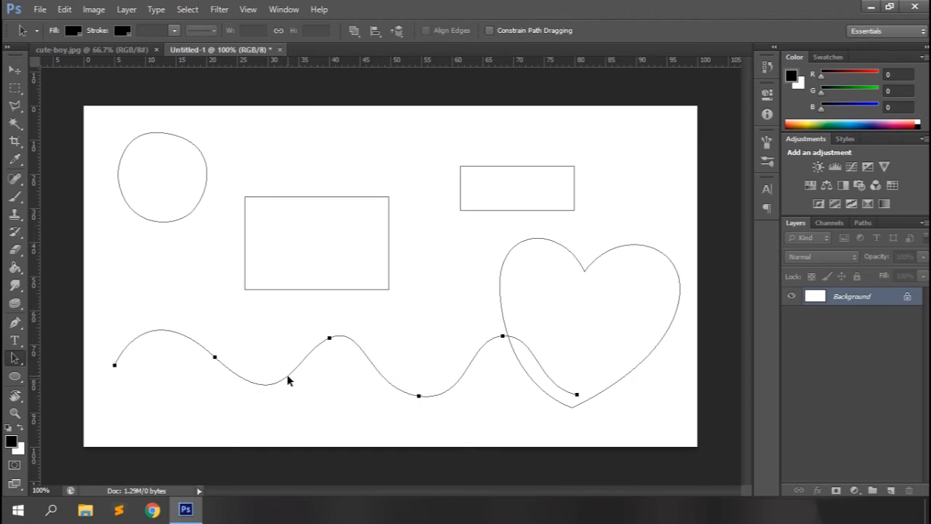
With the Direct Selection tool, shift the wave's middle crest anchor slightly left and reshape the curves on both sides of it
right_click(15, 363)
click(42, 370)
click(331, 339)
mouse_move(331, 336)
mouse_down()
mouse_move(316, 312)
mouse_move(342, 313)
mouse_move(317, 344)
mouse_up()
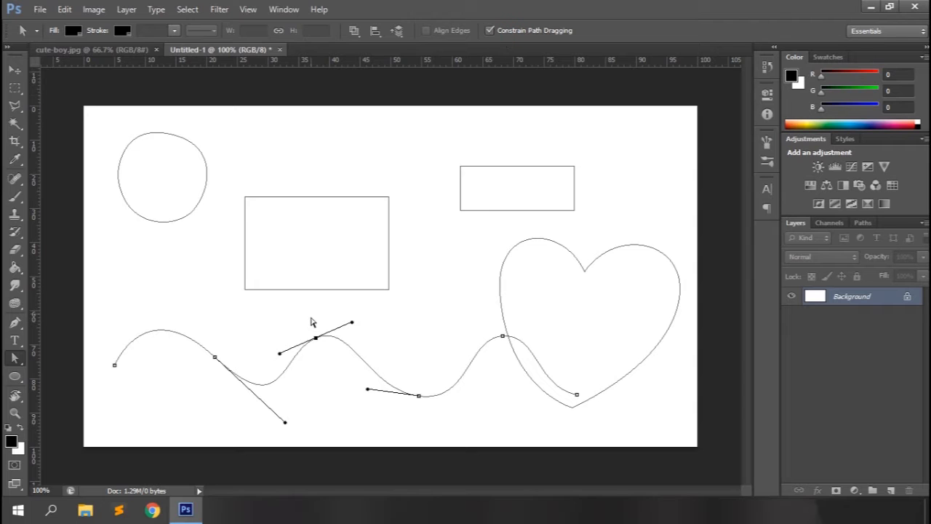
drag(314, 339, 271, 360)
drag(353, 361, 331, 383)
Reshape the wave's rising curve before its last crest by bending the segment with Constrain Path Dragging off
click(472, 365)
drag(471, 366, 486, 384)
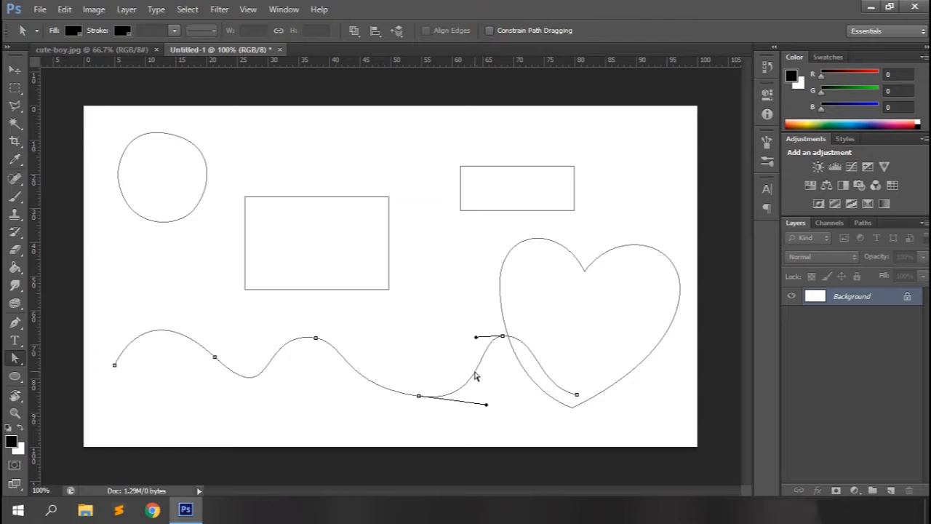
drag(475, 376, 459, 356)
Pick the heart path while in the Pen tool and try making a new anti-aliased selection with a 0 pixel feather radius
click(15, 326)
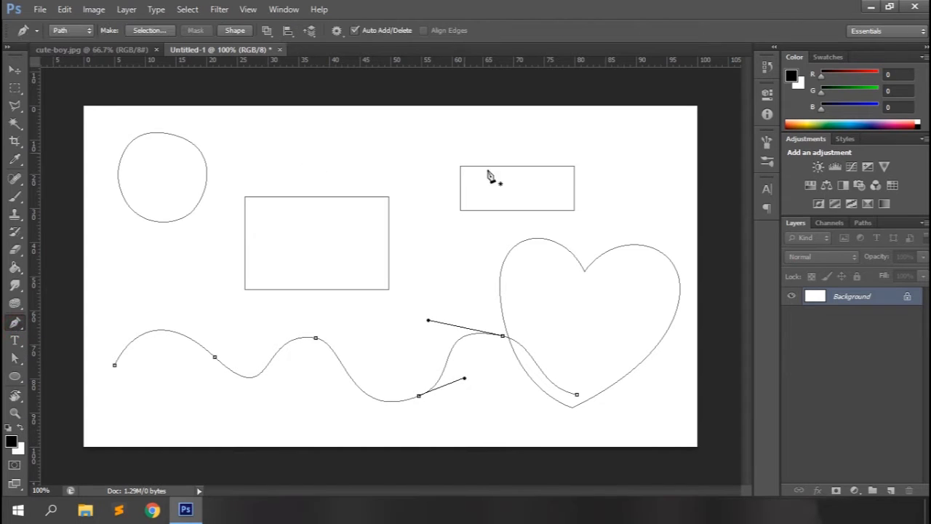
ctrl+click(575, 261)
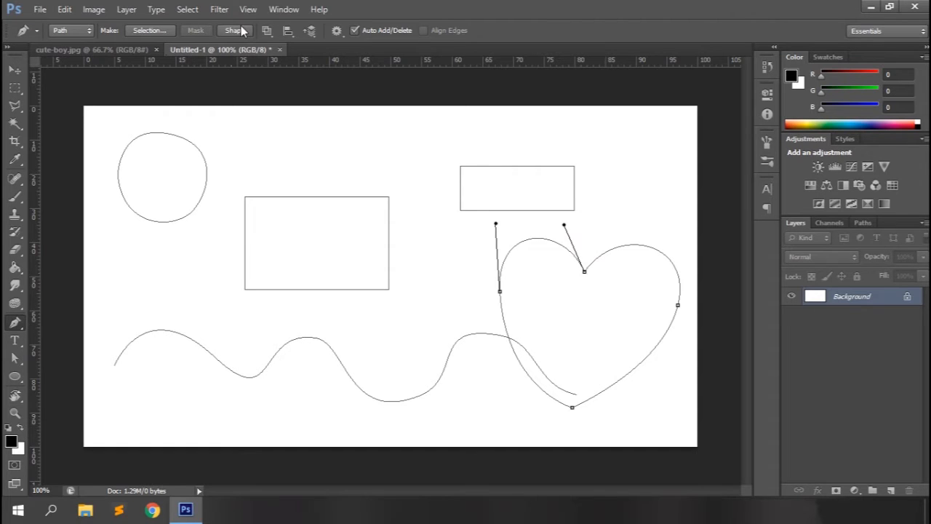
click(149, 31)
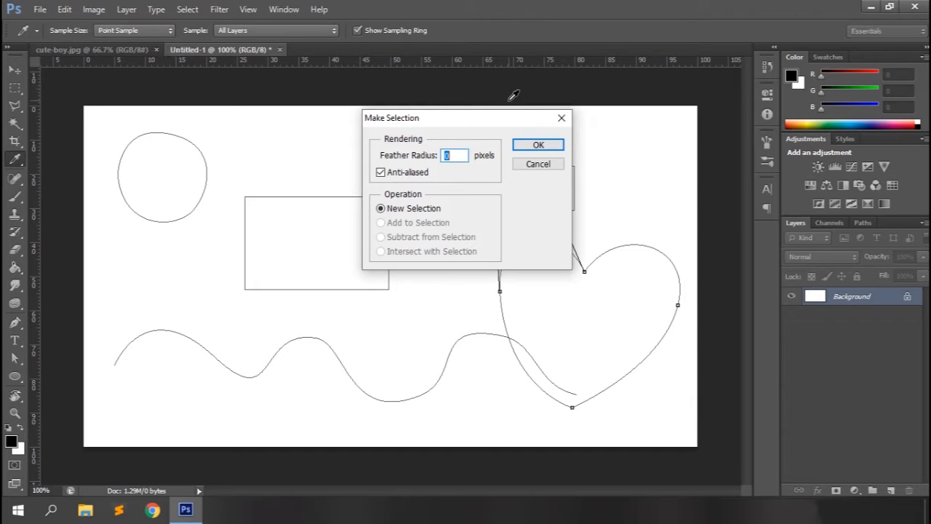
click(529, 146)
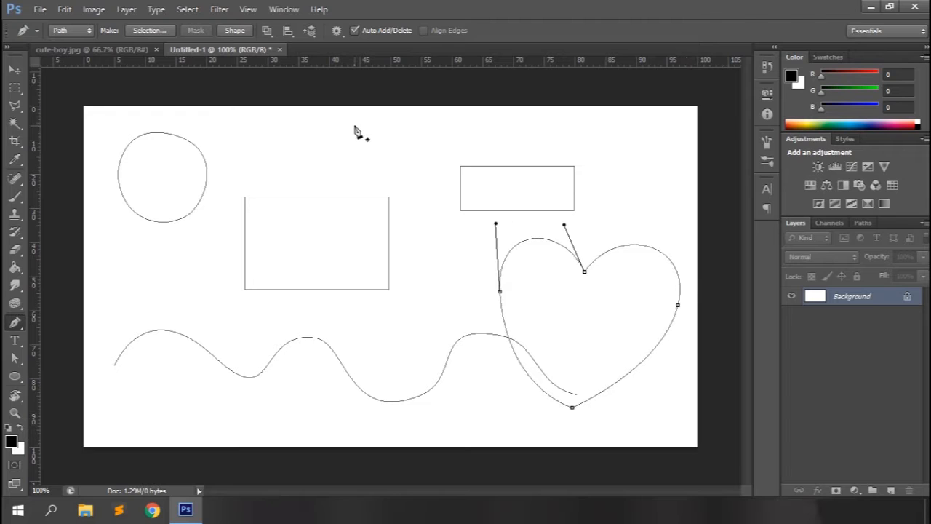
Try converting the paths to a filled shape layer and deleting all the paths, undoing each attempt
click(234, 30)
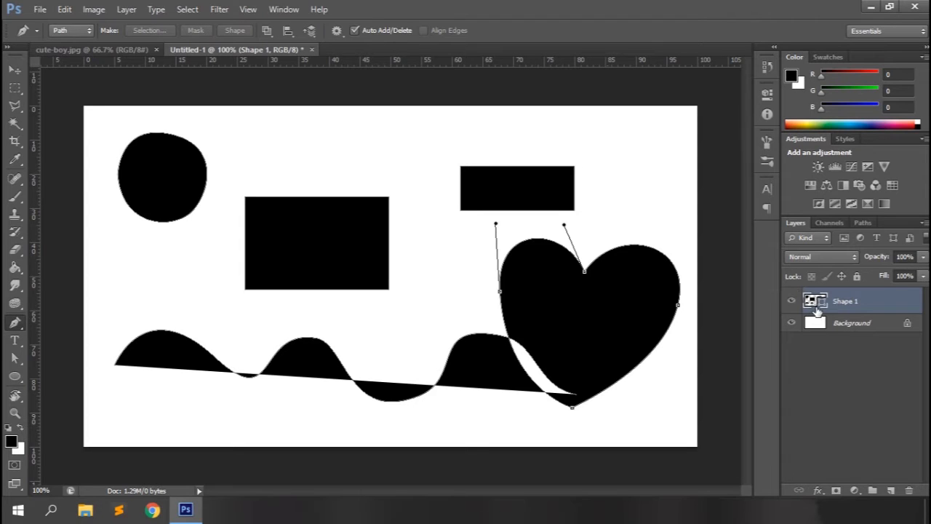
key(ctrl+z)
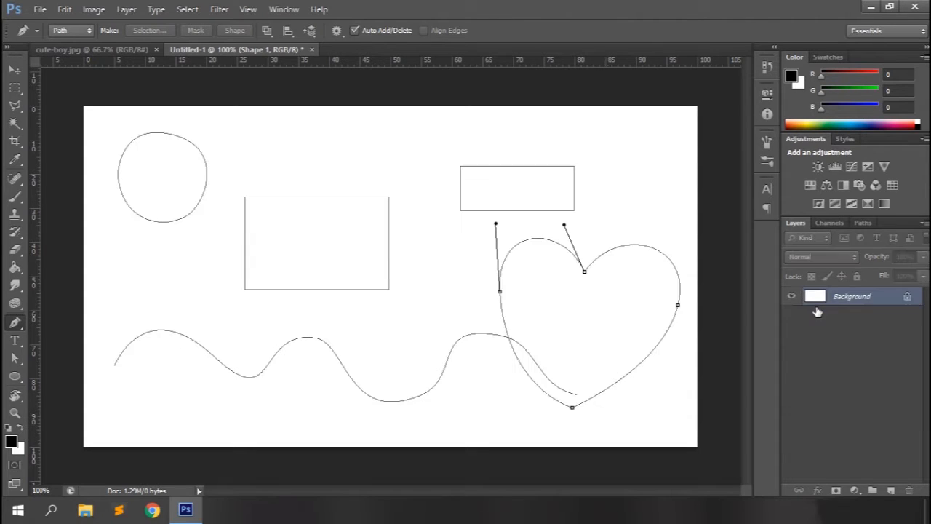
right_click(596, 287)
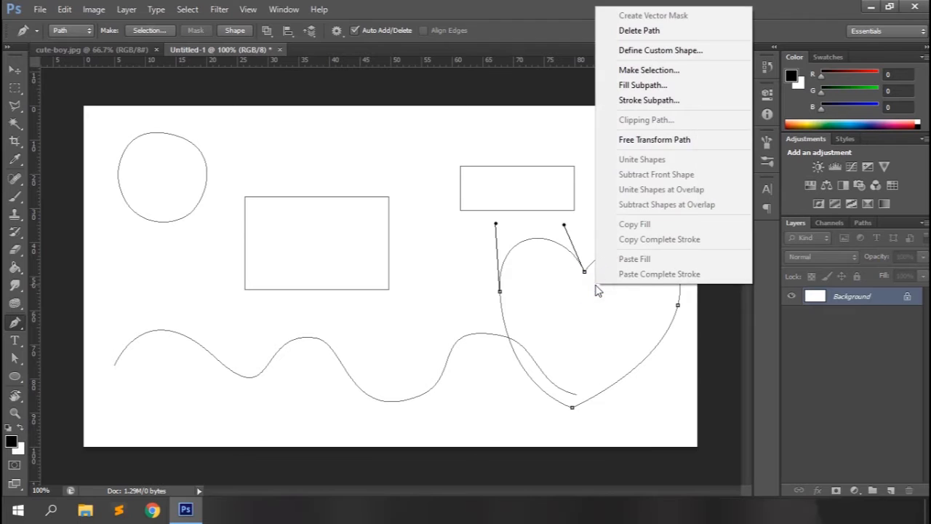
right_click(173, 178)
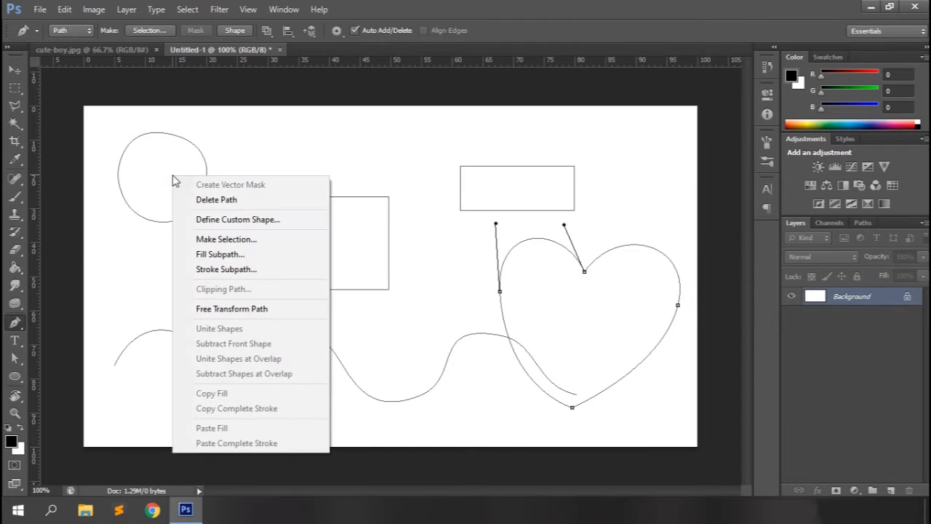
click(203, 202)
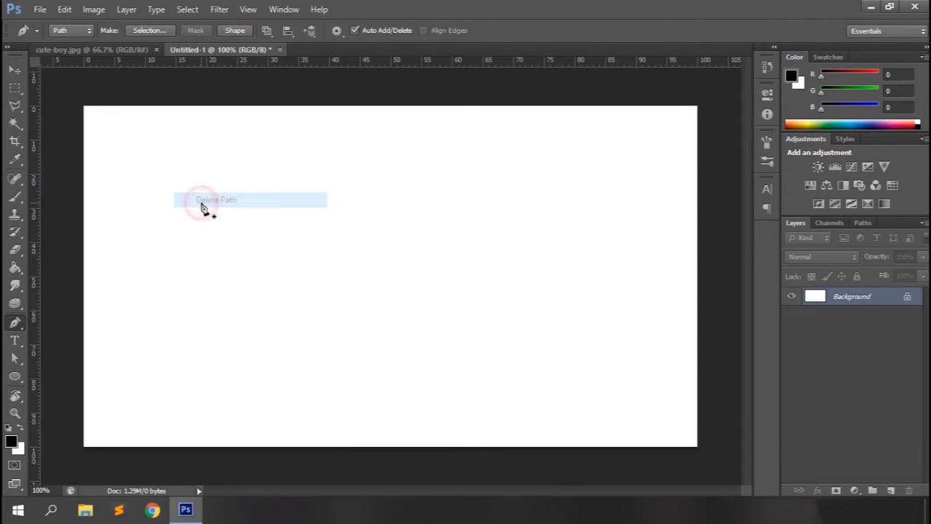
key(ctrl+z)
Try to define the drawn paths as a custom shape, and cancel at the shape naming
ctrl+click(204, 194)
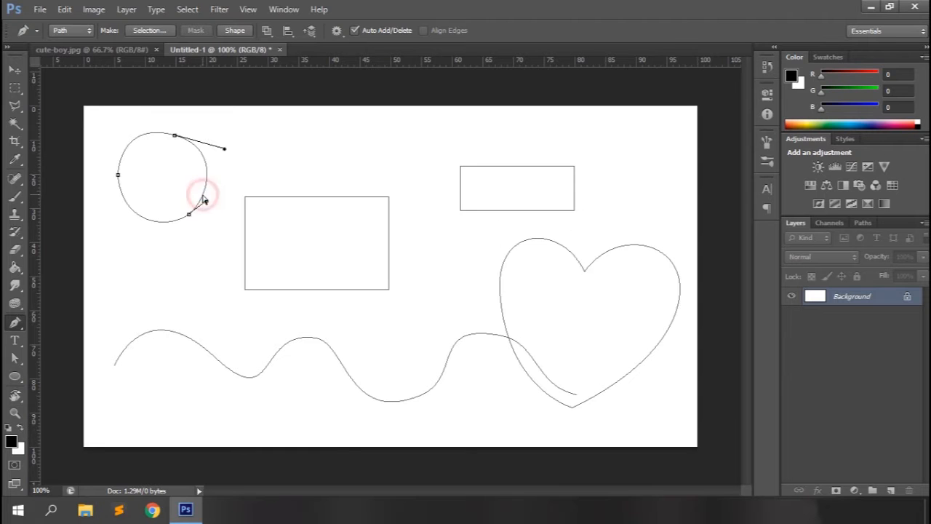
right_click(191, 182)
click(253, 226)
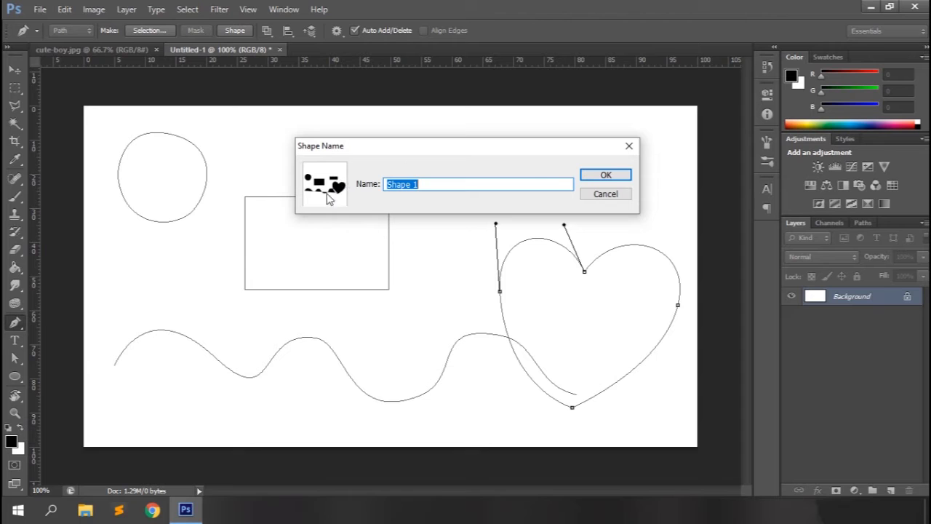
click(606, 194)
Fill the heart subpath with the red color ed0b0b in Normal mode at 100% opacity
right_click(550, 262)
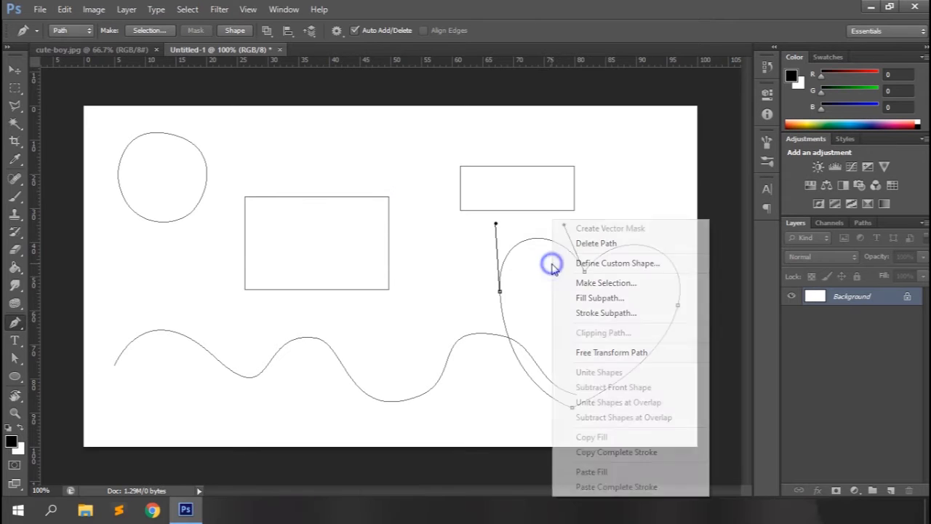
click(606, 298)
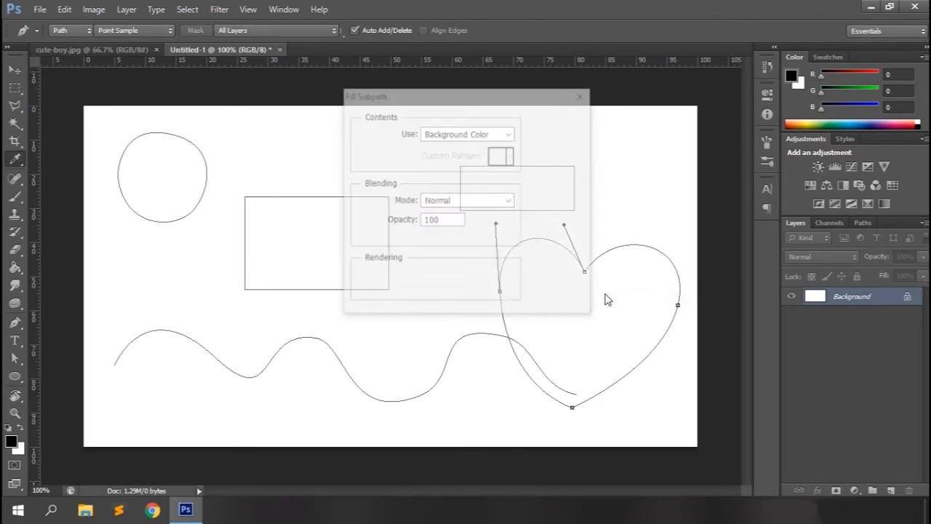
click(501, 133)
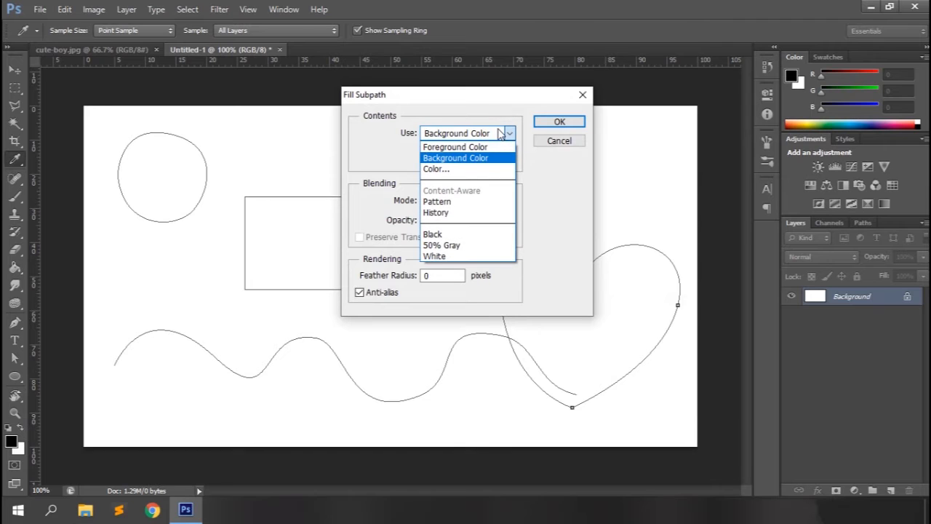
click(449, 169)
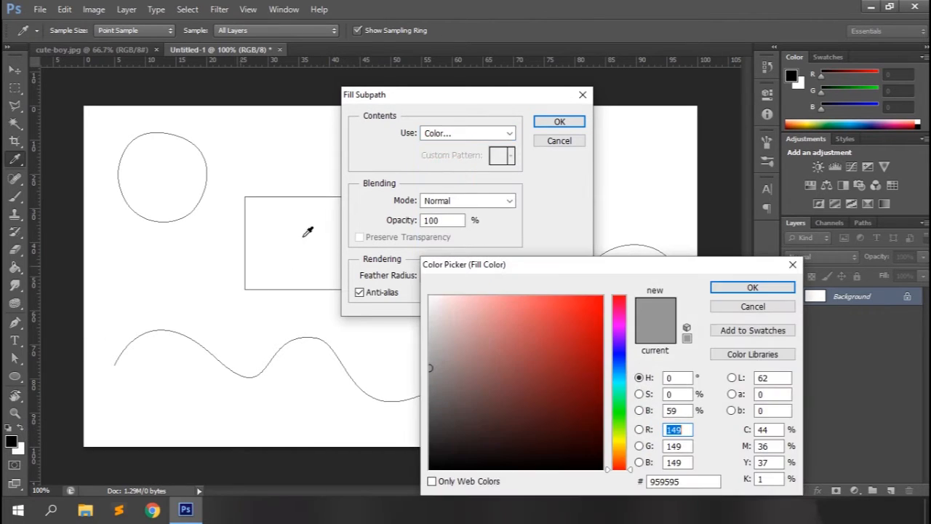
click(594, 307)
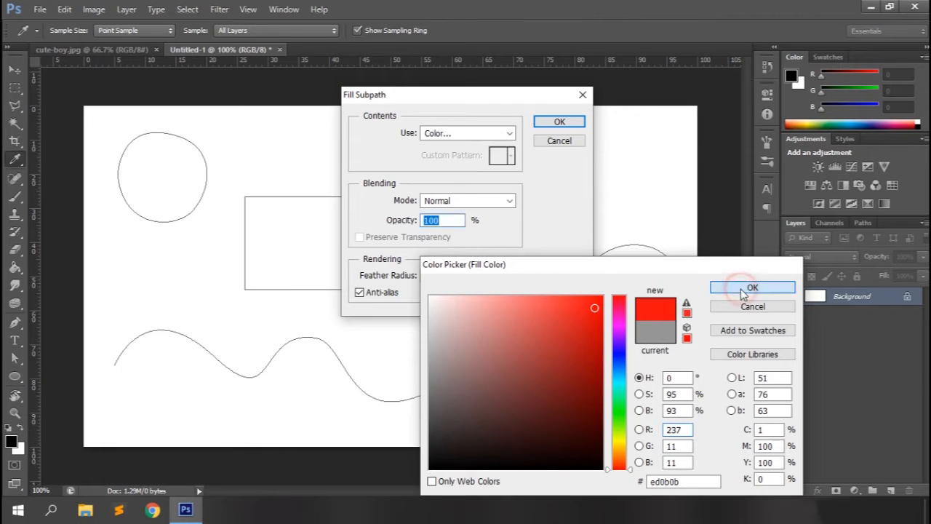
click(753, 287)
click(553, 121)
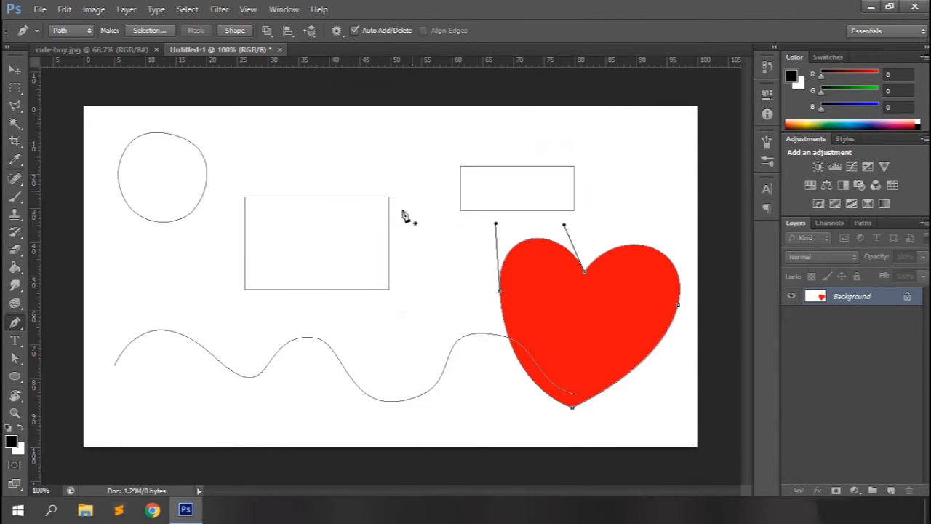
Stroke the circle subpath using the Brush with Simulate Pressure enabled
right_click(159, 168)
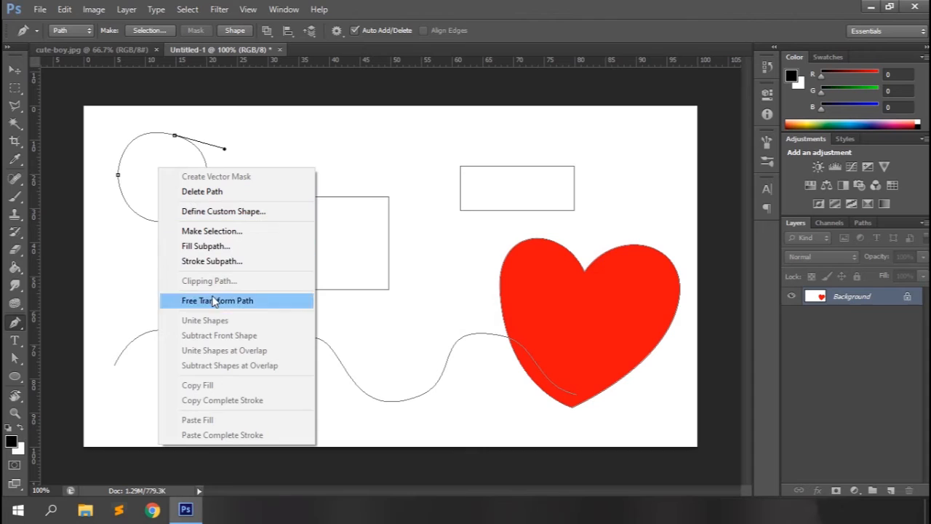
click(206, 262)
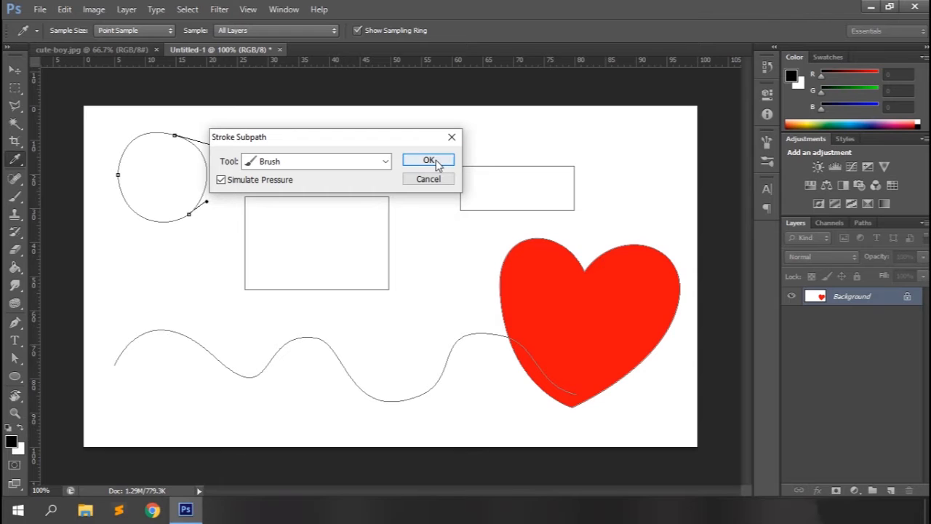
click(435, 161)
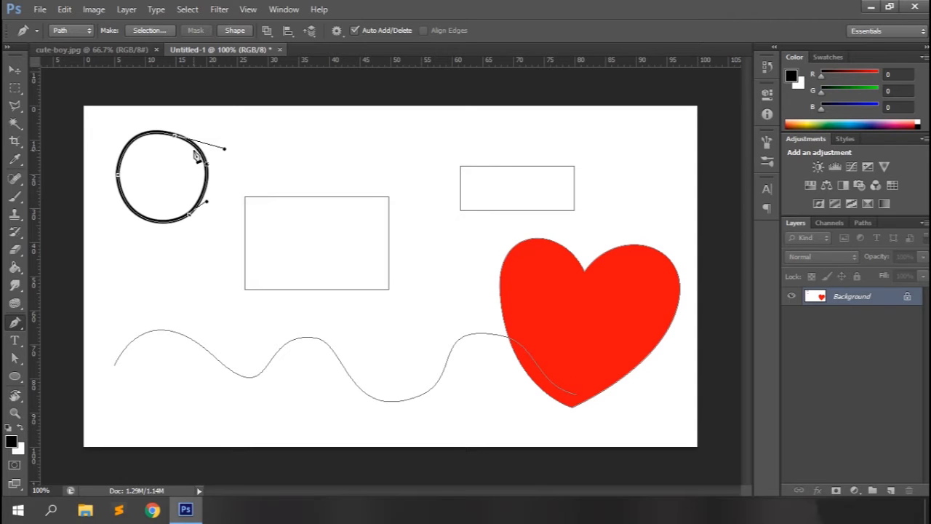
Free-transform the larger rectangle path to 129.38% width and 122.79% height, keeping its lower-left corner in place
ctrl+click(337, 197)
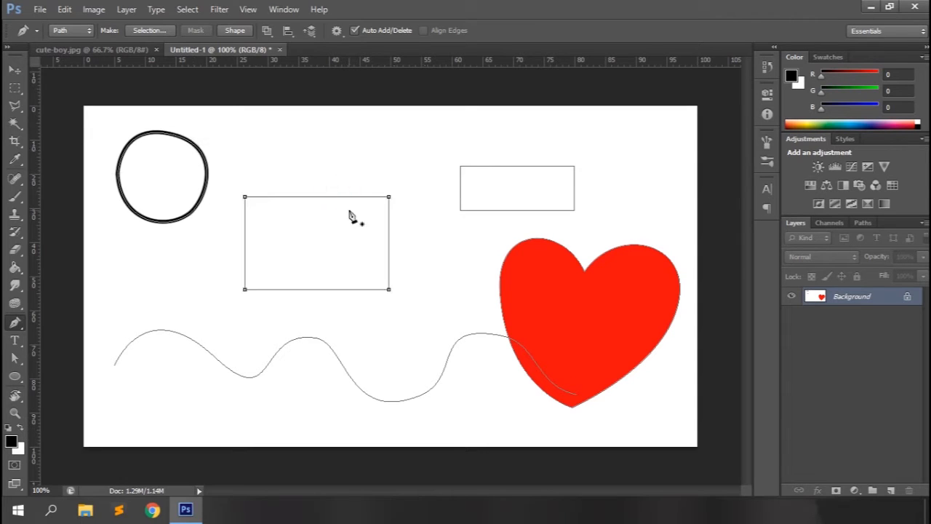
right_click(349, 210)
click(415, 344)
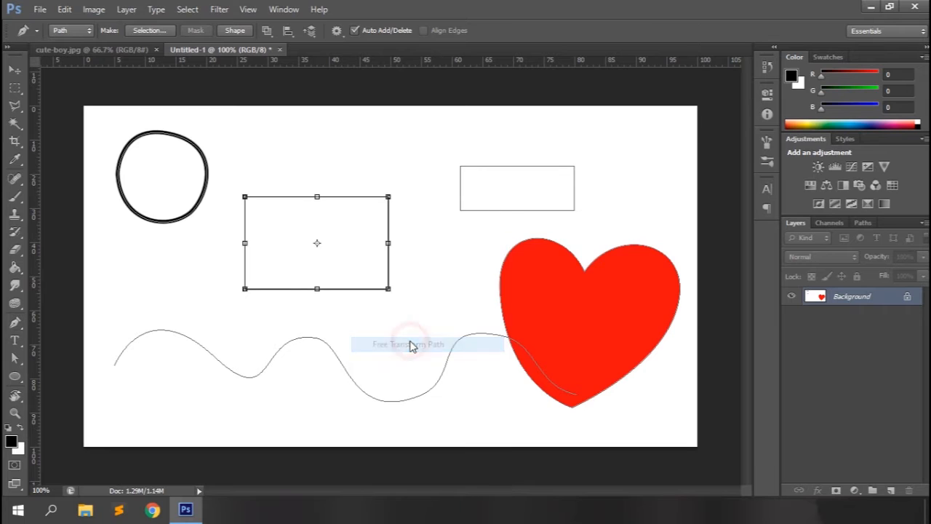
drag(390, 196, 432, 175)
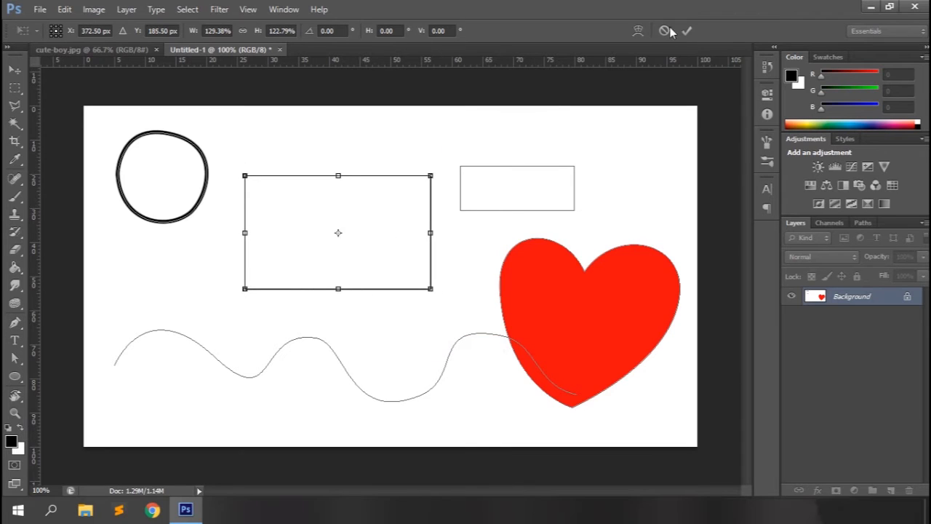
click(687, 30)
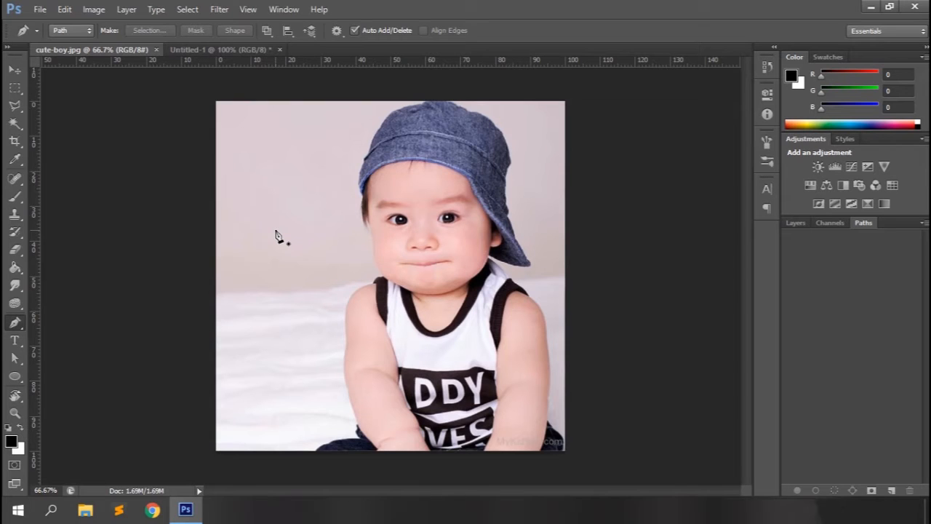
In the cute-boy.jpg photo, start a path at the bottom edge and trace the dark trousers on the left side towards the arm
key(ctrl+plus)
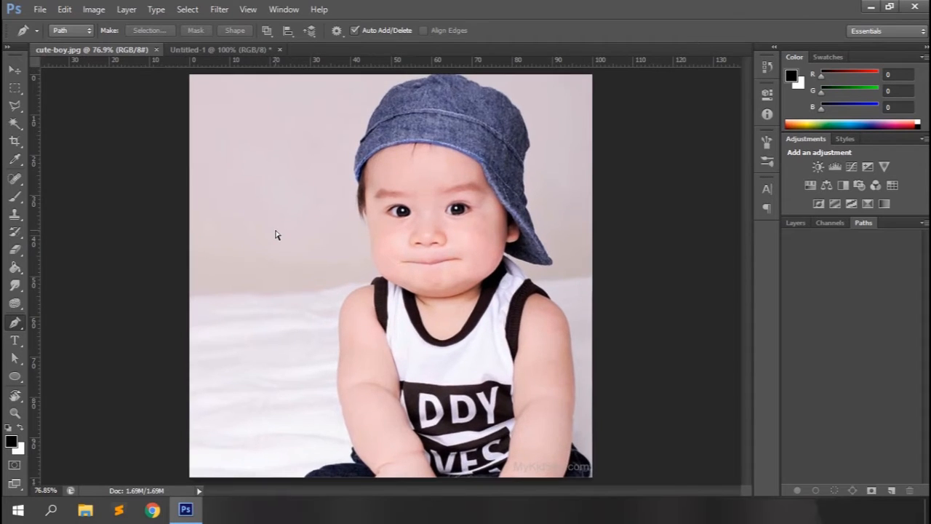
key(ctrl+plus)
drag(747, 244, 750, 344)
key(ctrl+plus)
click(165, 362)
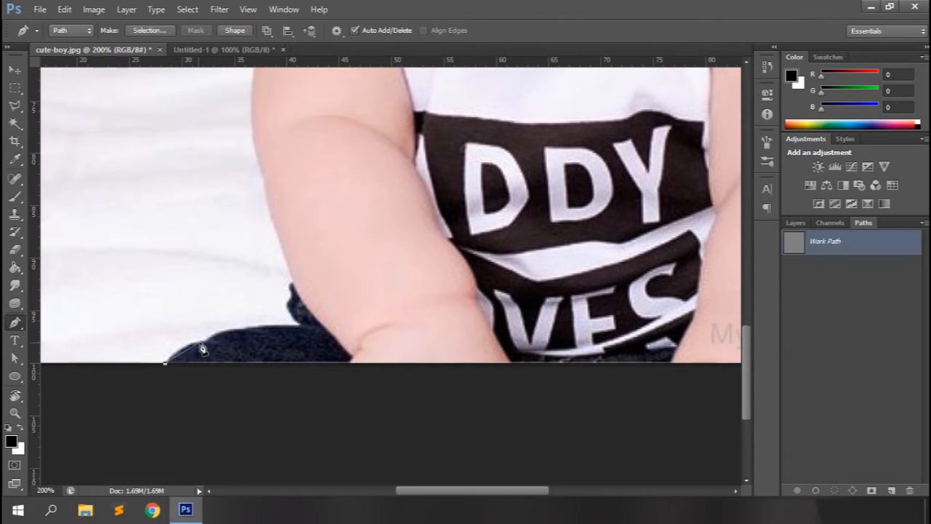
drag(204, 340, 226, 340)
key(ctrl+plus)
drag(187, 356, 269, 350)
key(ctrl+z)
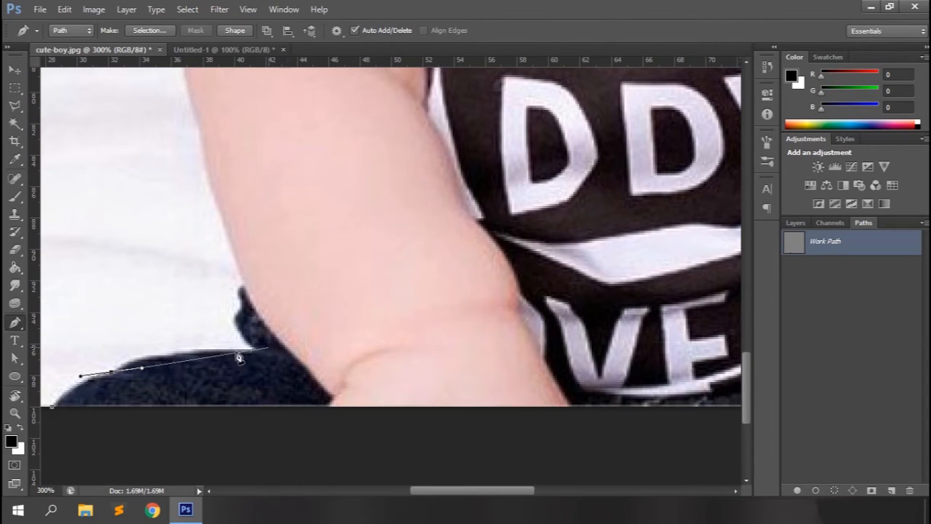
drag(143, 371, 144, 364)
drag(168, 356, 200, 348)
click(254, 352)
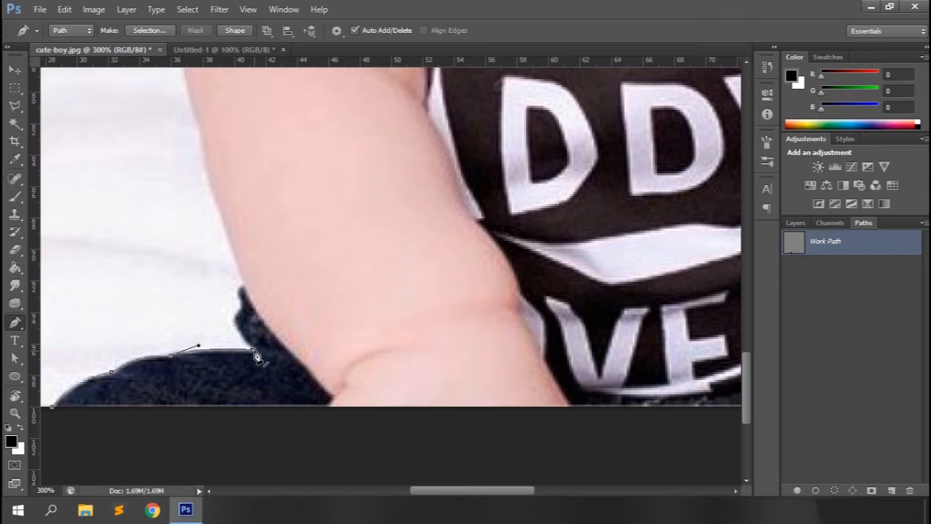
Extend the path past the trouser fold and up the outer edge of the boy's arm on the photo's left side
drag(252, 289, 256, 289)
drag(198, 130, 209, 116)
scroll(210, 115, up, 3)
drag(209, 354, 188, 347)
drag(187, 192, 213, 136)
drag(173, 242, 168, 250)
scroll(207, 277, up, 2)
drag(205, 275, 189, 276)
drag(191, 266, 192, 268)
Curve the path over the shoulder on the photo's left side and remove the last anchor's outgoing handle at the neck
scroll(191, 267, up, 3)
drag(218, 194, 250, 161)
drag(306, 147, 378, 114)
alt+click(351, 112)
Trace the cheek up to the side hair on the photo's left side with small anchor segments
scroll(351, 114, up, 7)
drag(312, 230, 324, 180)
scroll(323, 186, up, 3)
drag(325, 289, 306, 289)
click(296, 270)
click(292, 278)
click(280, 252)
click(283, 274)
Continue the path up the side hair and around the hat's brim to the lower crown on the photo's left side
drag(264, 159, 257, 78)
click(263, 112)
scroll(251, 103, up, 2)
scroll(259, 82, up, 3)
drag(269, 175, 318, 118)
scroll(318, 118, up, 3)
drag(289, 217, 296, 192)
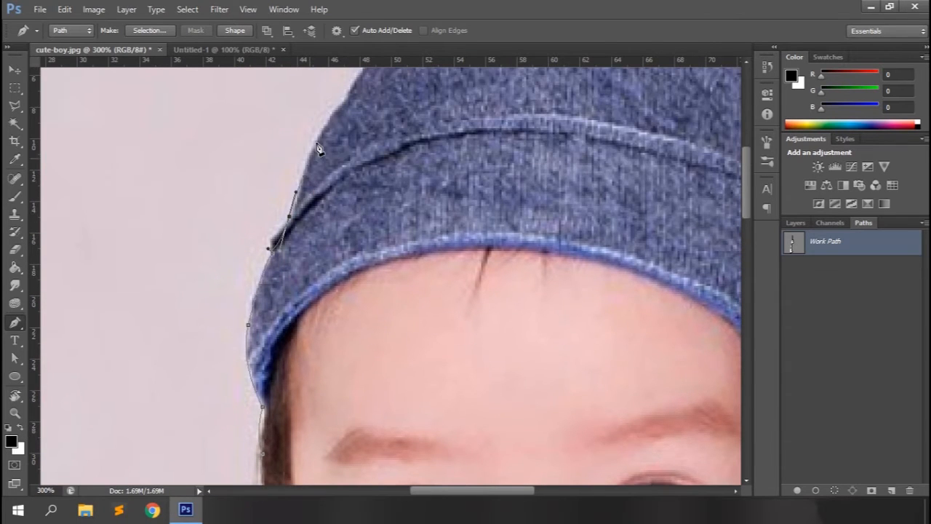
drag(342, 100, 369, 82)
Trace the curved top of the denim hat across to its right-hand slope
scroll(369, 83, up, 5)
drag(369, 279, 354, 269)
drag(434, 214, 454, 201)
drag(532, 187, 574, 189)
scroll(574, 189, up, 1)
drag(575, 232, 559, 215)
drag(694, 241, 707, 284)
drag(480, 491, 513, 490)
drag(524, 284, 545, 268)
Follow the hat's outer edge down the photo's right side with short curved and straight segments
mouse_move(689, 354)
mouse_down()
mouse_move(718, 405)
mouse_move(671, 349)
mouse_up()
scroll(694, 389, down, 2)
drag(715, 373, 686, 473)
scroll(686, 476, down, 2)
drag(687, 386, 663, 300)
drag(665, 324, 645, 362)
click(649, 354)
click(642, 391)
scroll(642, 392, down, 3)
click(642, 298)
click(643, 382)
click(653, 423)
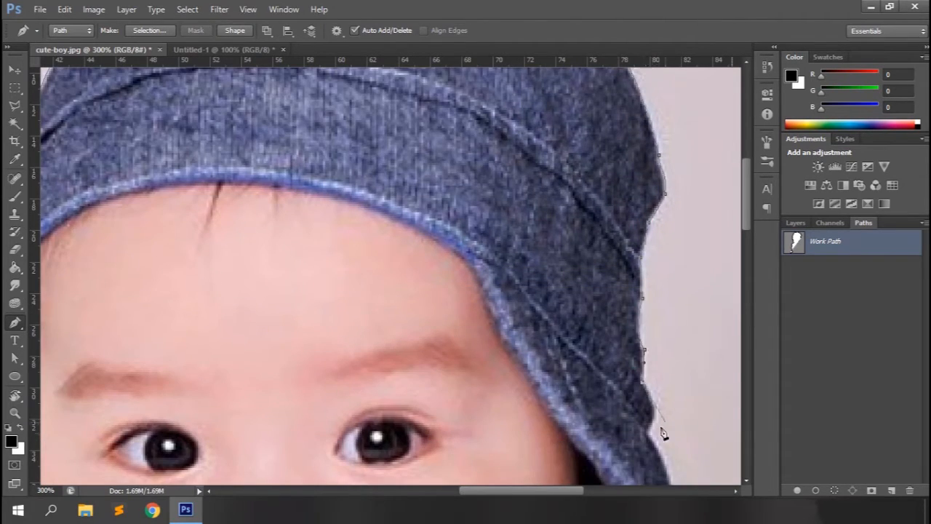
Trace the hat's hanging flap around its lower tip and back along its underside to the neck
drag(649, 432, 633, 459)
scroll(633, 462, down, 4)
drag(632, 275, 662, 266)
drag(686, 352, 692, 393)
scroll(692, 394, down, 3)
drag(529, 492, 549, 492)
drag(583, 260, 593, 240)
drag(614, 280, 596, 348)
drag(454, 294, 408, 255)
Extend the path from the neck along the shirt and its dark shoulder trim to the bare shoulder on the photo's right side
scroll(407, 256, down, 3)
mouse_move(558, 275)
mouse_down()
mouse_move(582, 316)
mouse_move(560, 284)
mouse_up()
click(563, 290)
drag(634, 355, 641, 387)
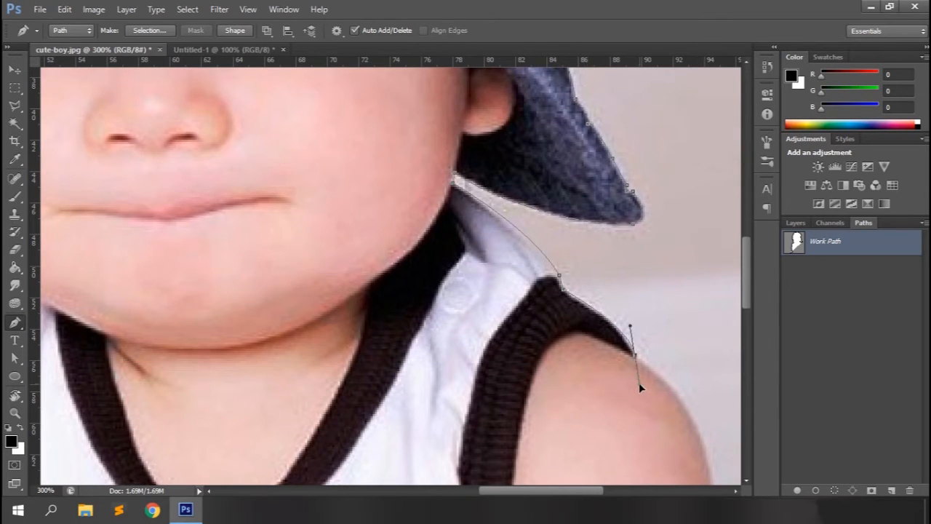
Trace the outer edge of the shoulder and arm down the photo's right side
scroll(642, 388, down, 3)
drag(639, 277, 651, 254)
scroll(651, 254, down, 2)
drag(711, 295, 722, 375)
drag(566, 491, 590, 494)
scroll(617, 409, down, 5)
drag(590, 209, 586, 173)
click(588, 247)
scroll(589, 251, down, 2)
drag(595, 374, 579, 432)
scroll(579, 432, down, 3)
drag(579, 322, 594, 306)
Trace the trousers to the photo's bottom edge and close the path at its starting anchor so it encloses the whole boy
click(591, 387)
scroll(593, 386, down, 3)
scroll(619, 356, down, 2)
drag(658, 322, 663, 357)
click(655, 398)
click(383, 491)
click(385, 398)
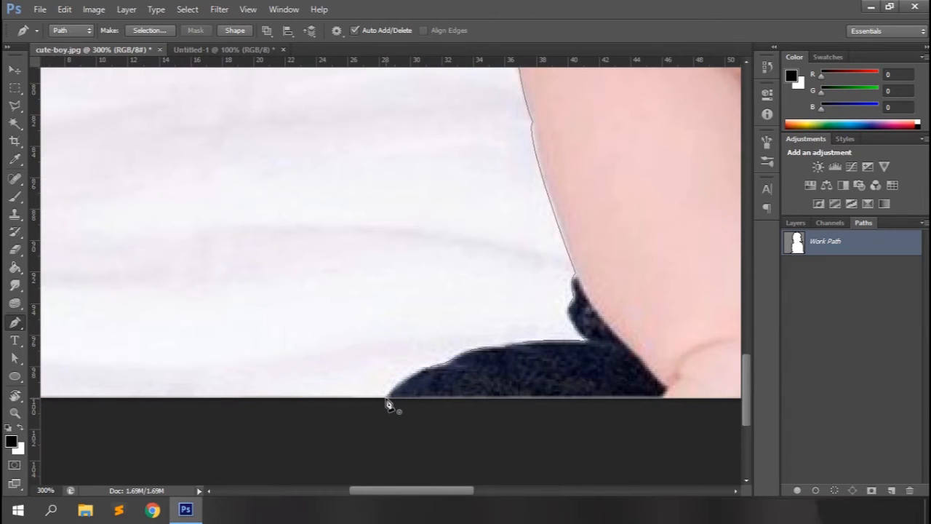
key(ctrl+minus)
key(ctrl+minus)
key(ctrl+minus)
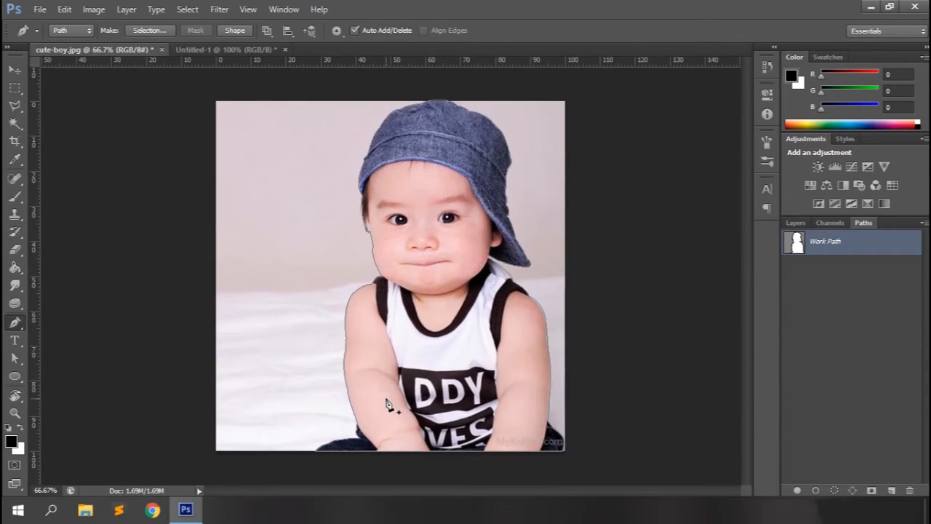
Convert the background to a regular layer and make a new anti-aliased selection from the path with 0 px feather
click(796, 223)
alt+double_click(844, 304)
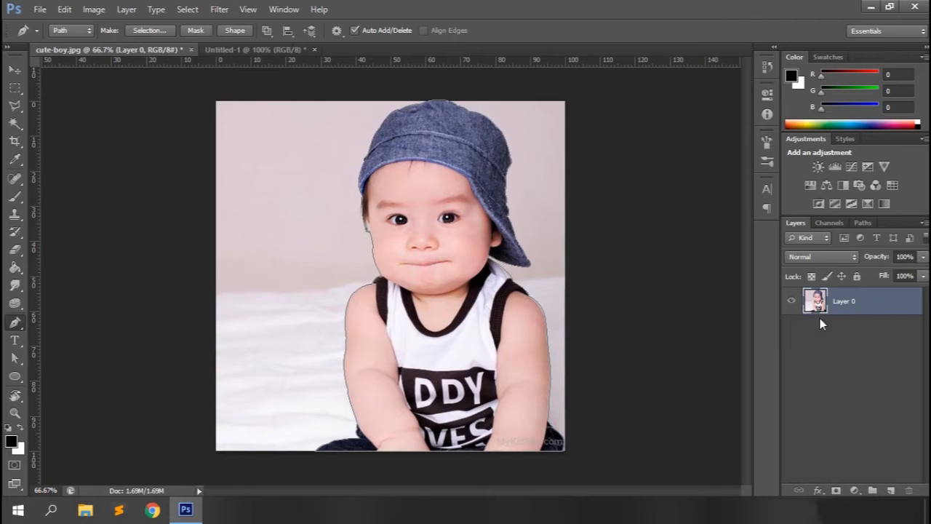
right_click(423, 179)
click(476, 241)
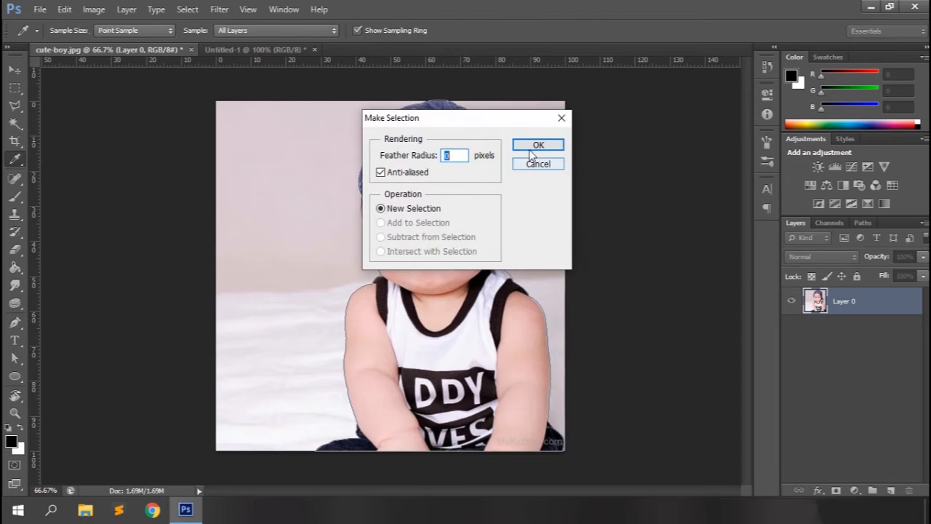
click(533, 144)
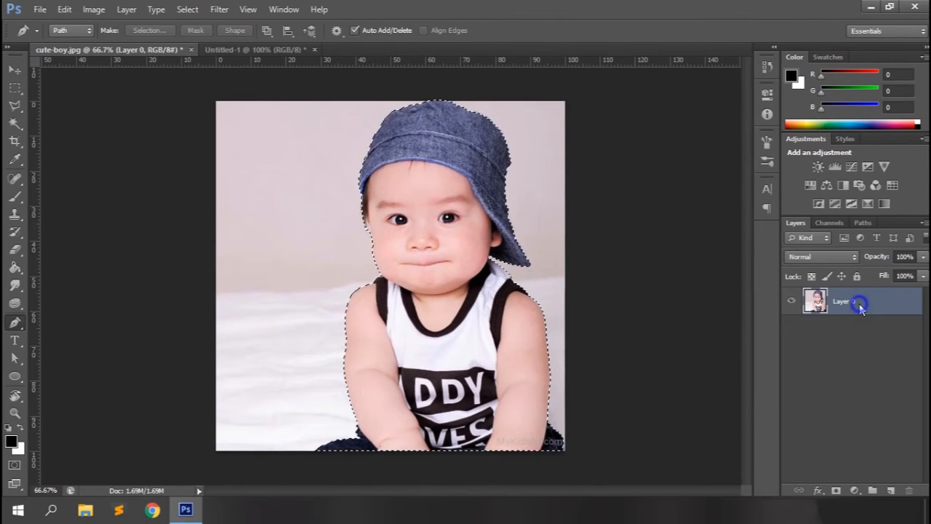
Duplicate Layer 0 and add a layer mask to the copy from the selection of the boy
right_click(858, 306)
click(779, 75)
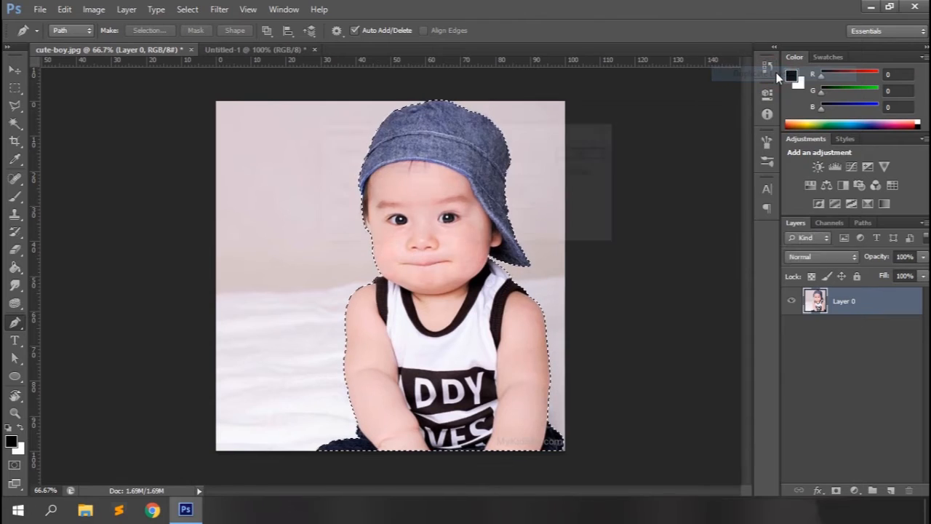
key(Return)
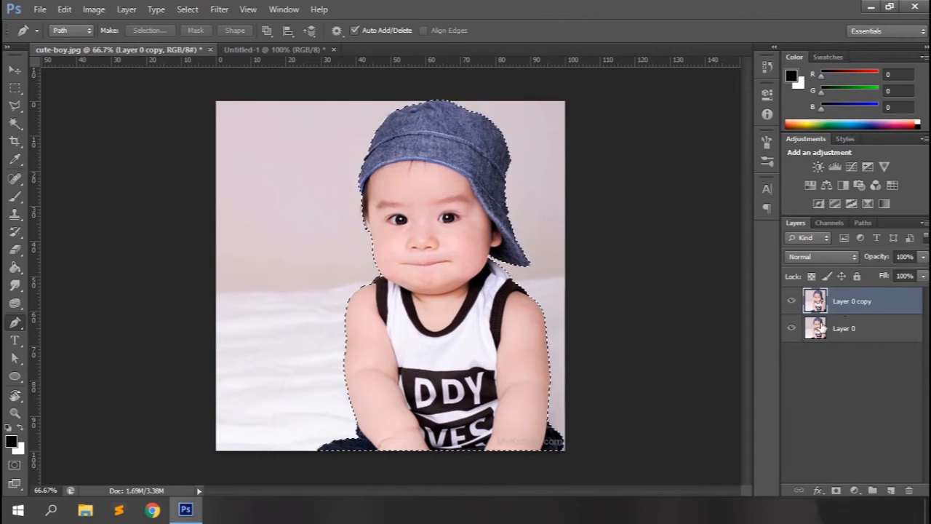
click(837, 490)
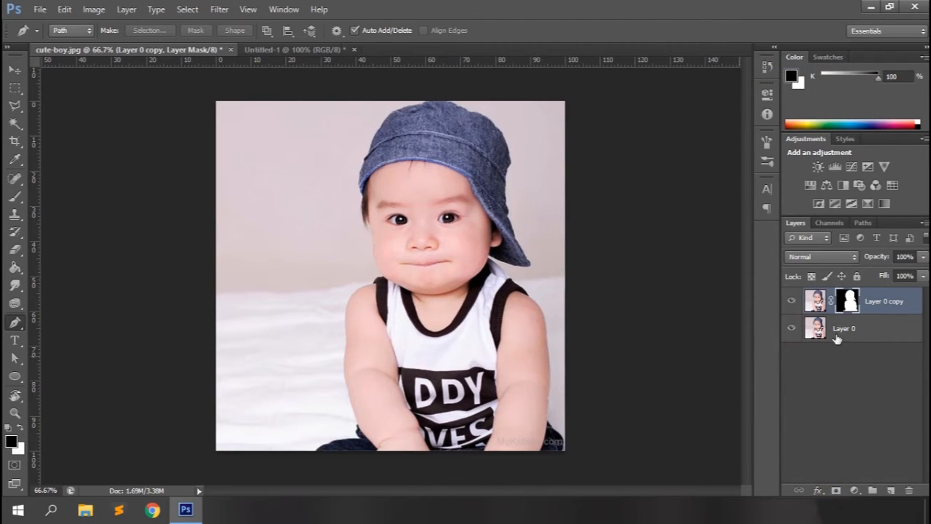
Hide the original Layer 0 and inspect the cutout's edges around the face and hat
click(792, 333)
key(ctrl+plus)
key(ctrl+plus)
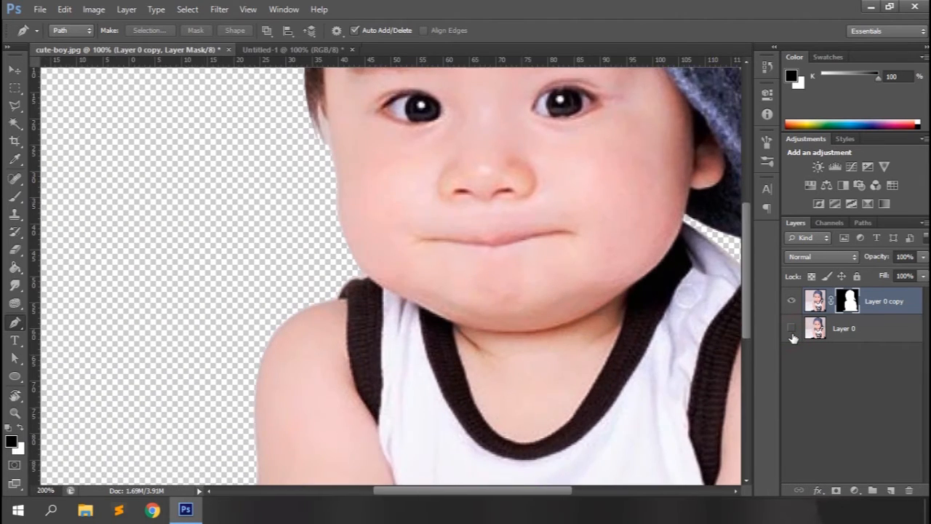
drag(747, 269, 767, 186)
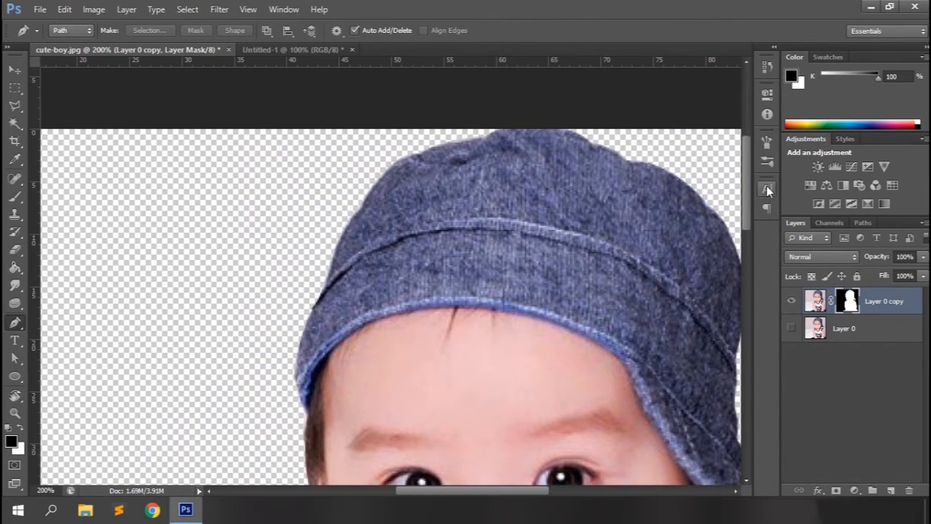
drag(447, 492, 478, 494)
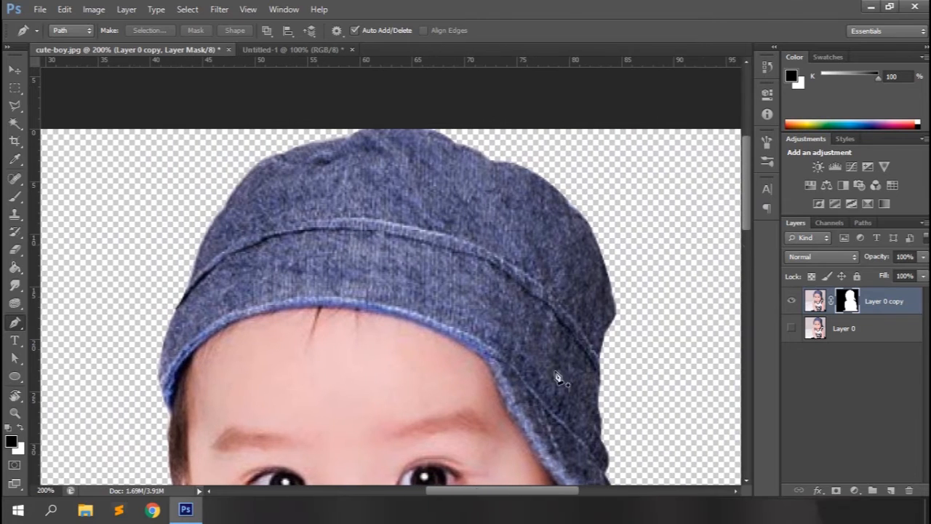
mouse_move(745, 203)
mouse_down()
mouse_move(747, 399)
mouse_move(750, 200)
mouse_move(748, 209)
mouse_up()
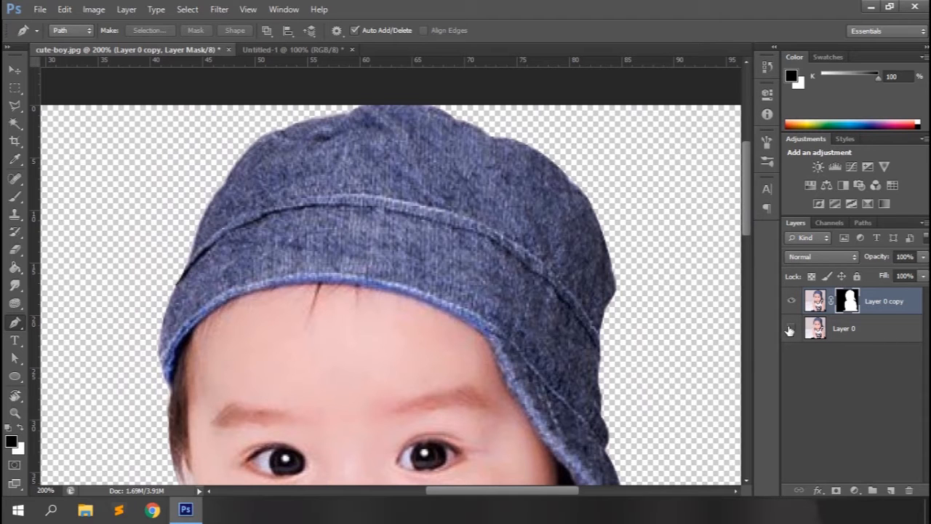
key(ctrl+minus)
key(ctrl+minus)
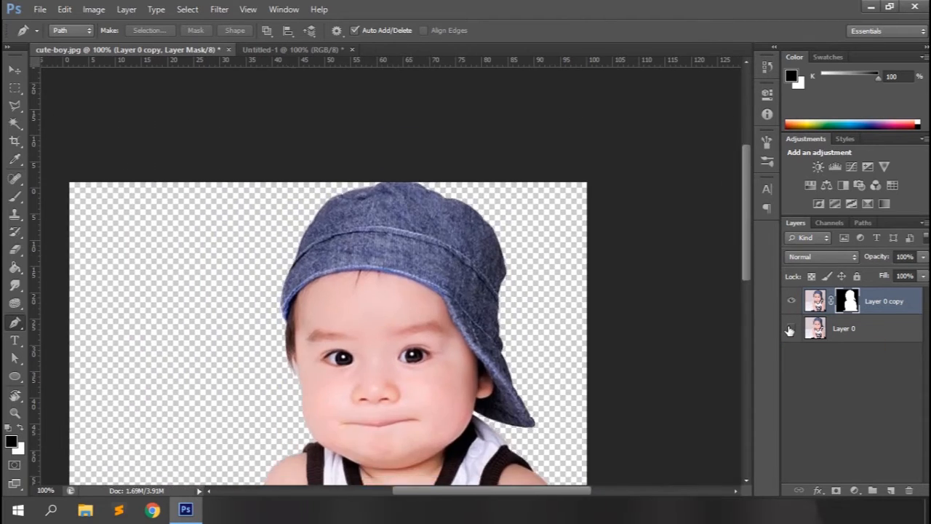
Switch to the Untitled-1 document and set the Pen tool to Shape mode with a green fill
click(298, 53)
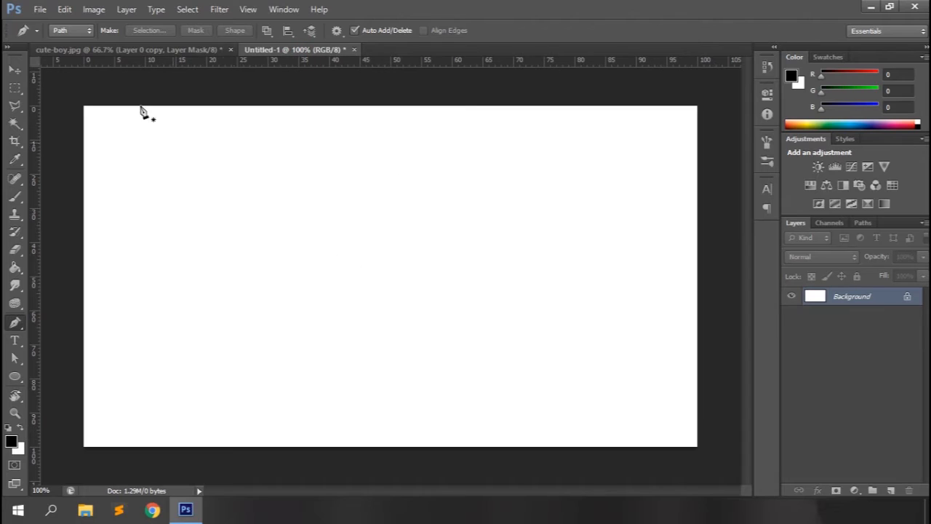
click(71, 30)
click(78, 46)
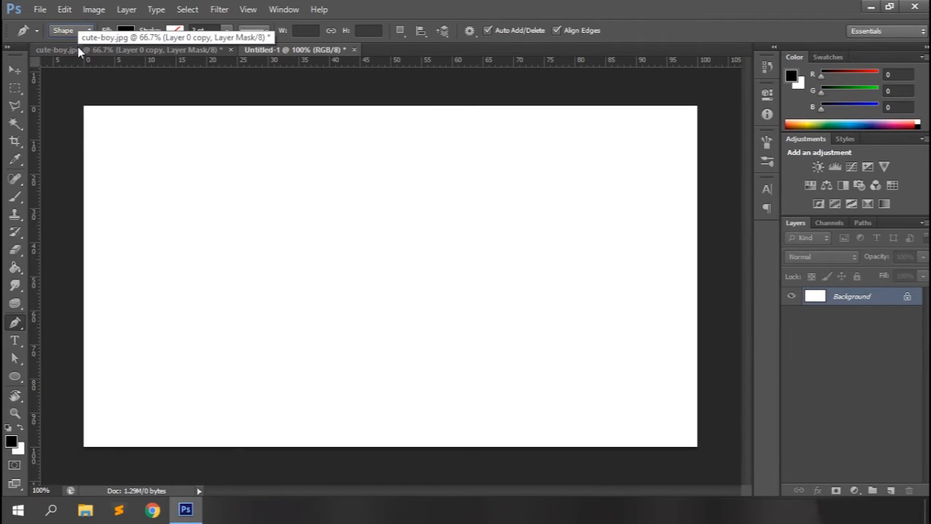
click(126, 30)
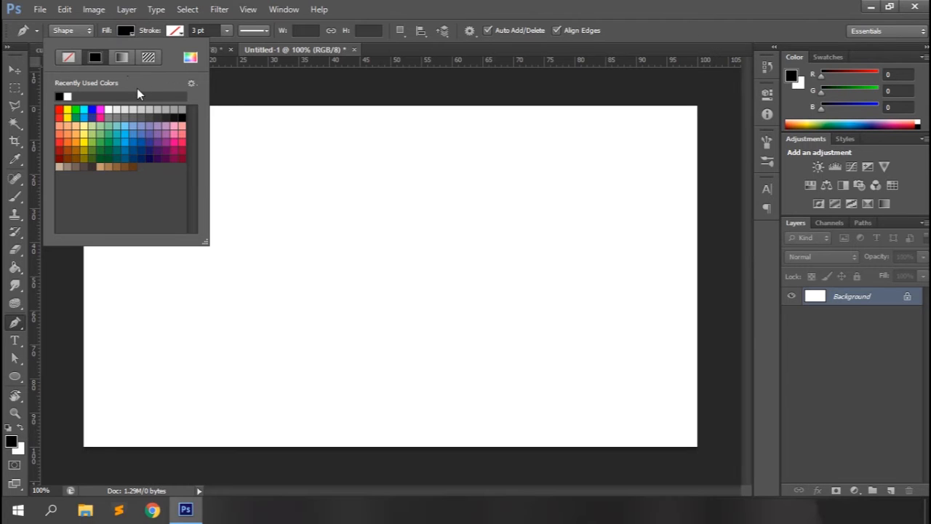
click(191, 57)
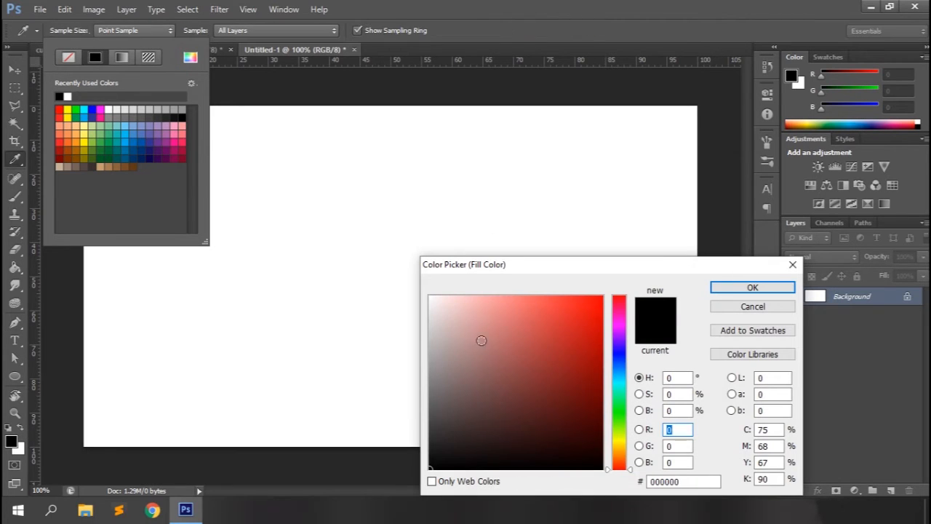
key(Escape)
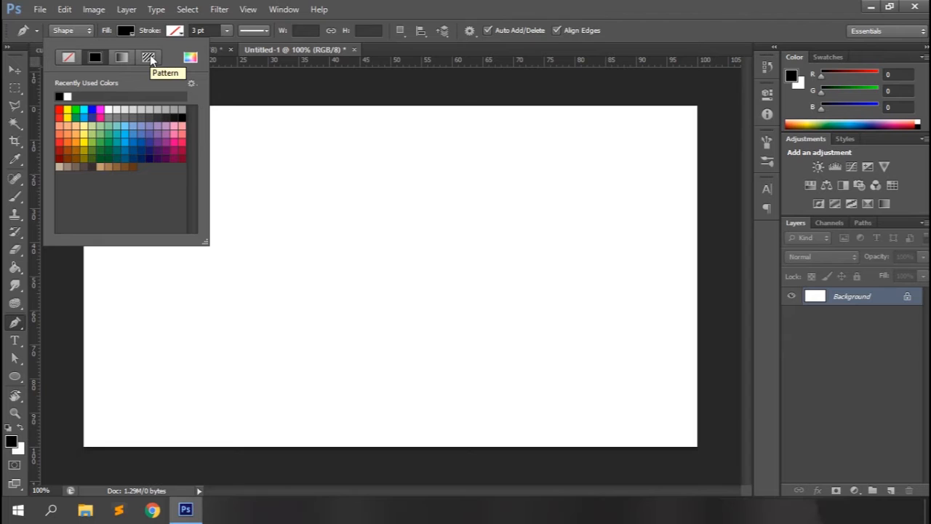
click(75, 110)
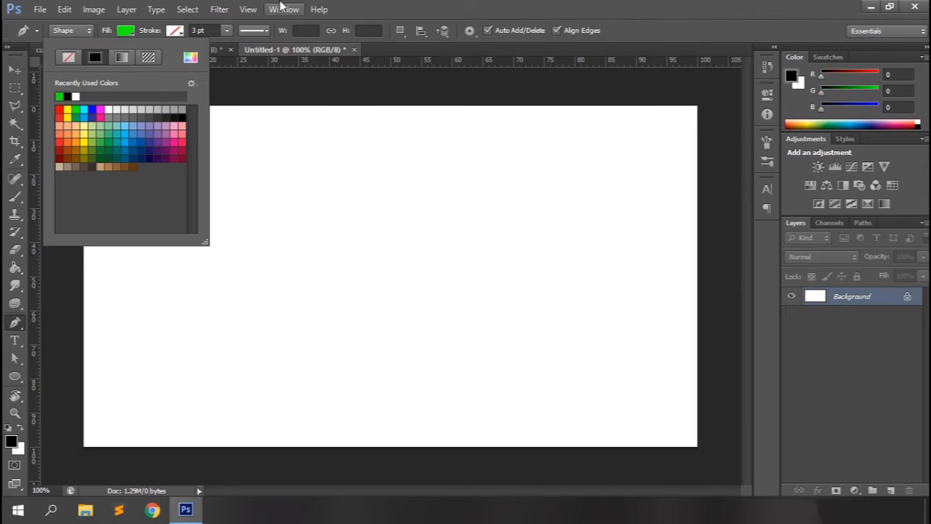
click(402, 8)
Set the shape's stroke color to black and keep the stroke width at 3 pt
click(175, 32)
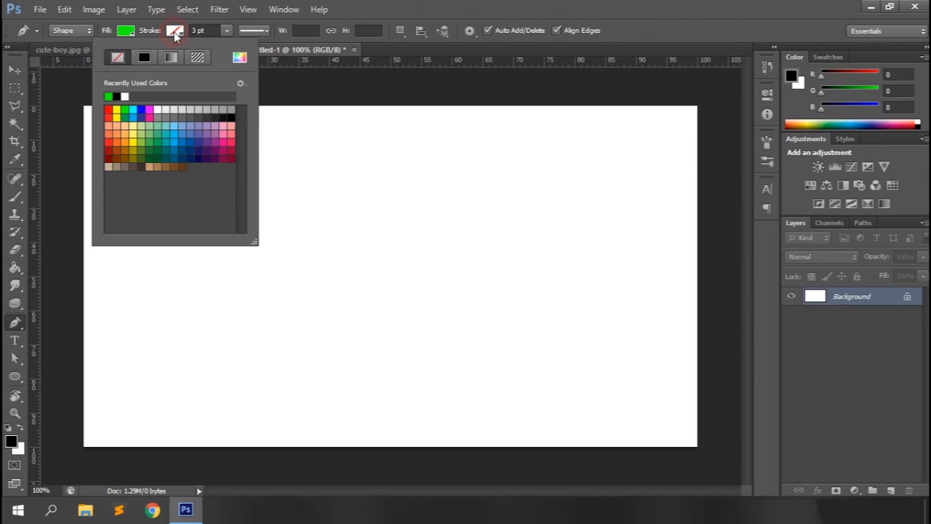
click(117, 96)
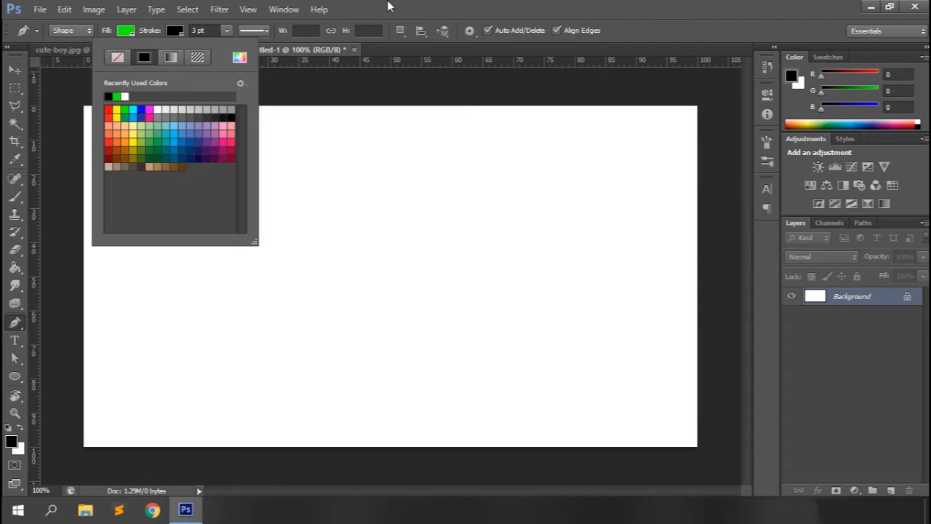
click(392, 6)
click(227, 30)
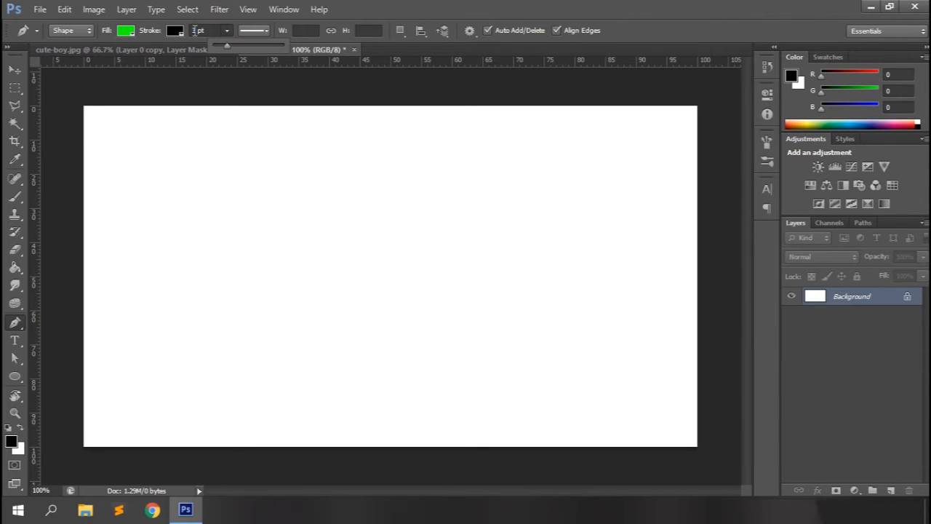
click(408, 6)
Draw a closed triangle shape, about 246 by 172 px, in the upper-left part of the canvas with the Pen tool
click(161, 133)
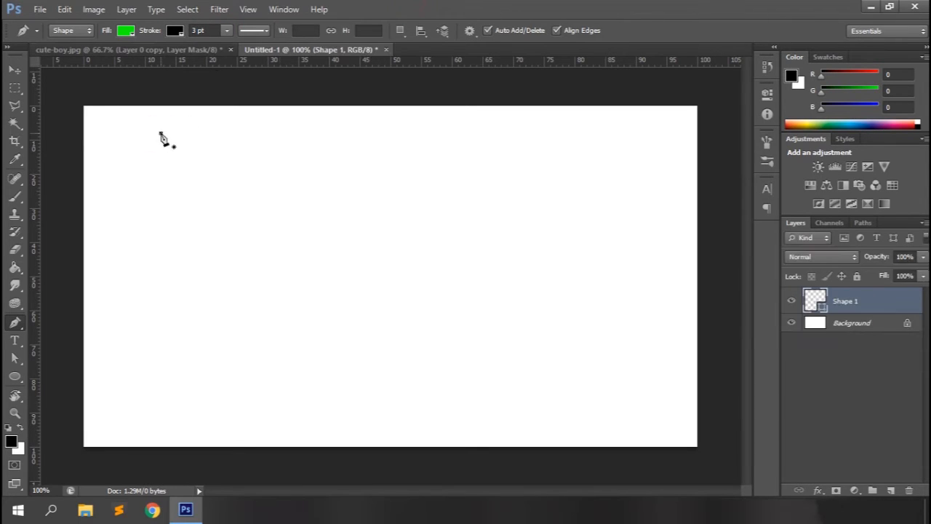
click(328, 134)
click(196, 250)
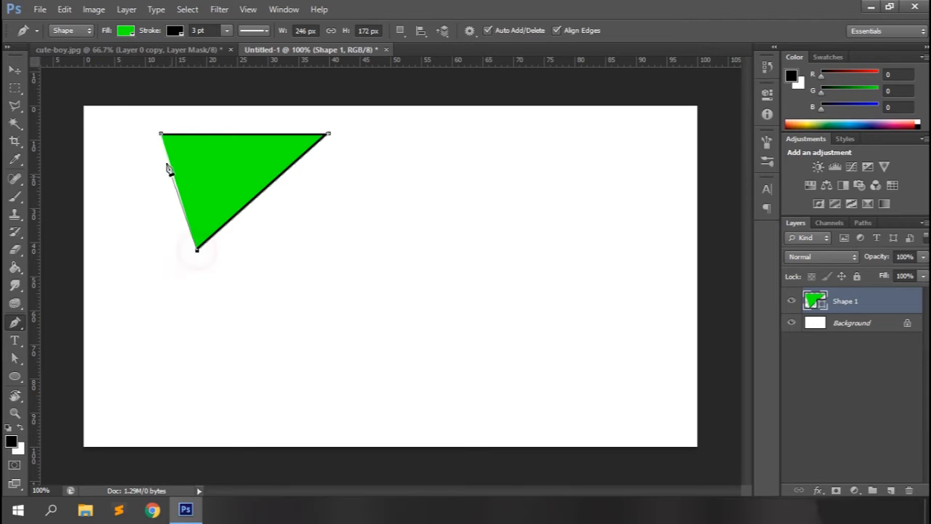
click(161, 134)
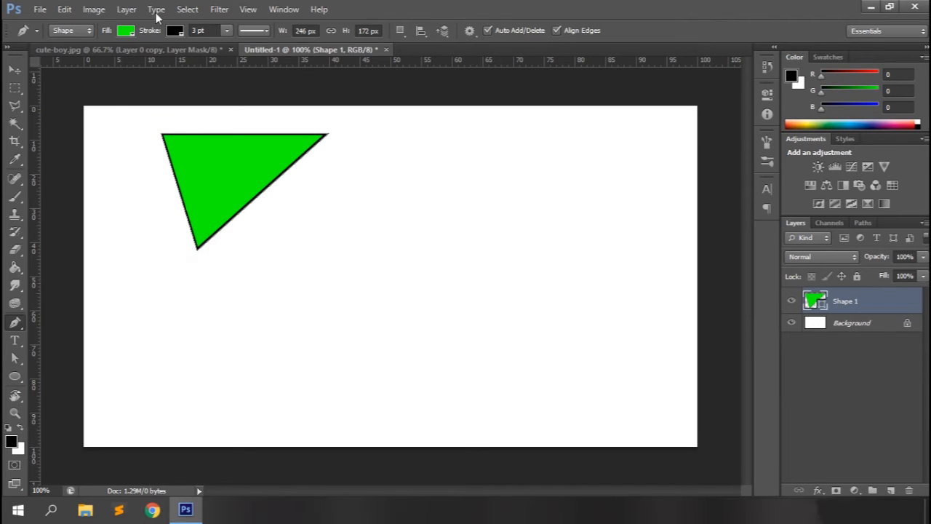
Try the dotted stroke style on the triangle and switch it back to a solid line
click(266, 33)
click(251, 77)
click(403, 150)
click(256, 32)
click(241, 108)
click(434, 6)
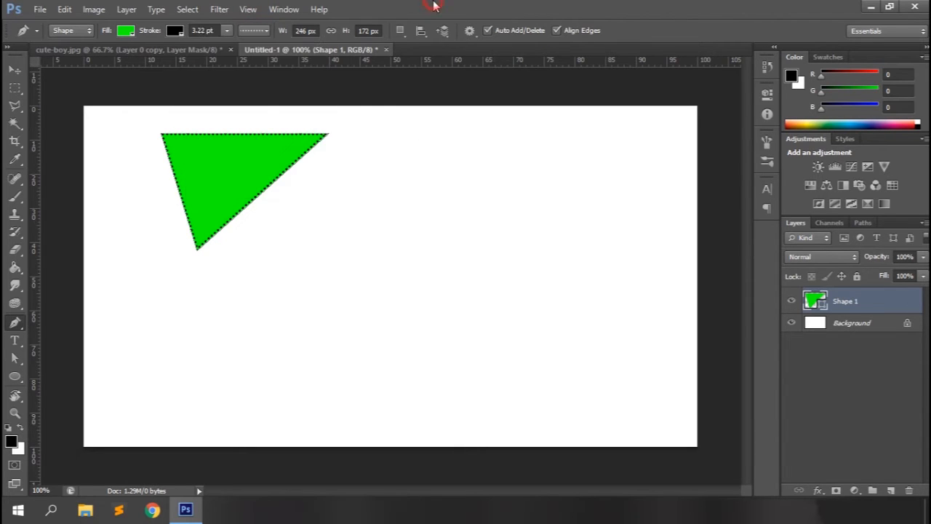
click(264, 32)
click(211, 68)
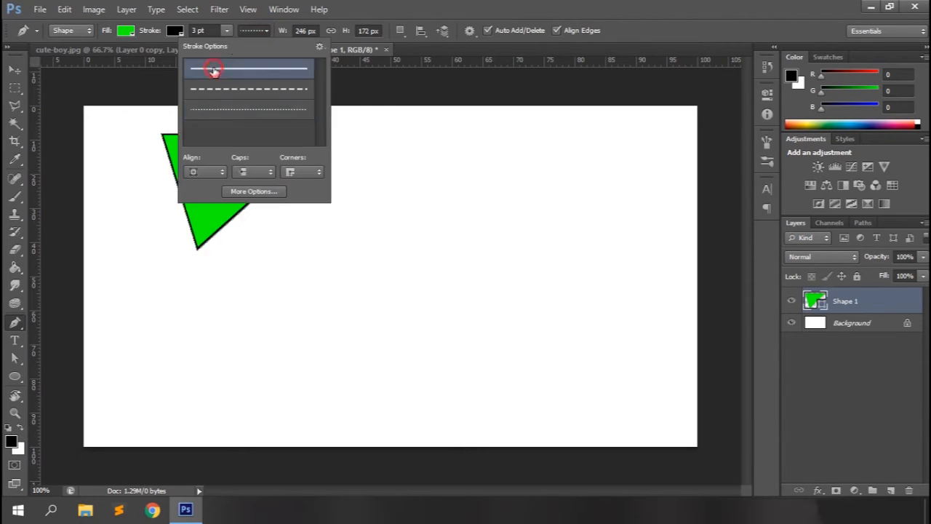
Try the centered stroke alignment on the triangle and set the alignment to Outside
click(193, 174)
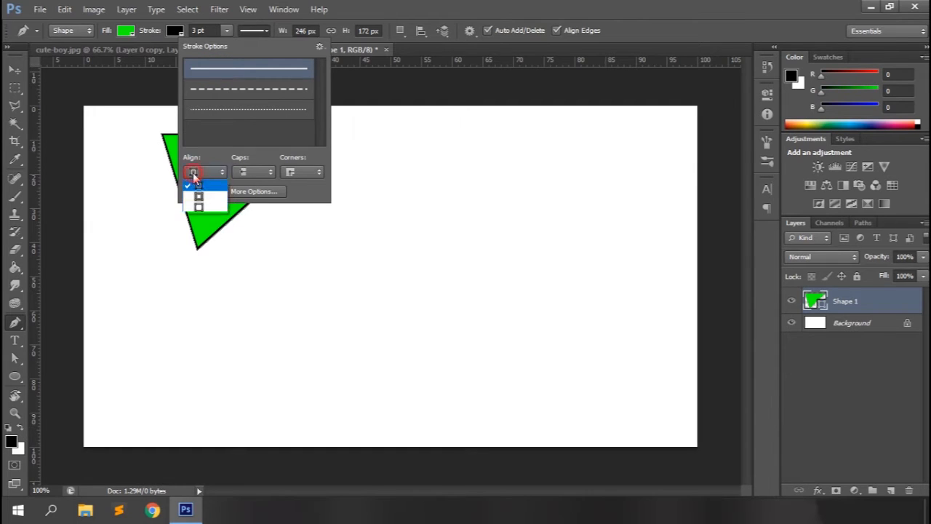
click(204, 197)
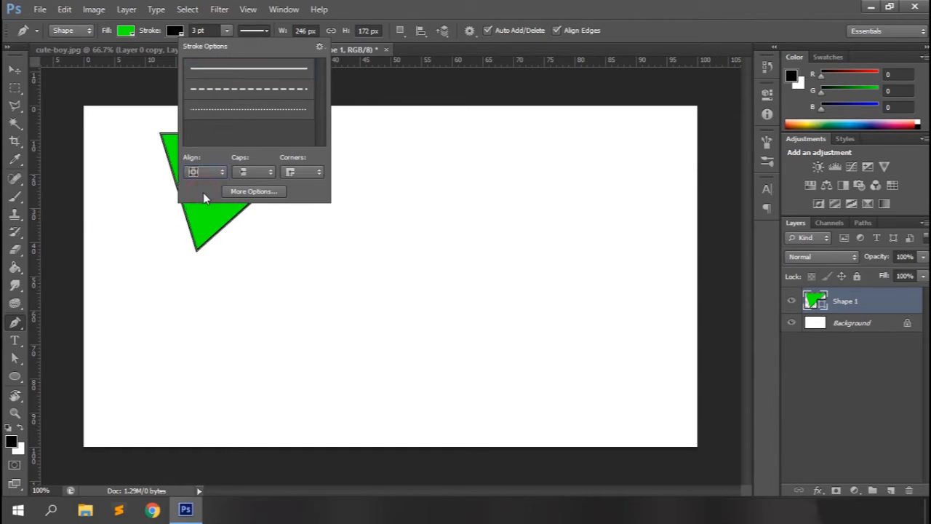
click(207, 174)
click(202, 209)
Try round caps for the triangle's stroke and set the caps to Square
click(248, 173)
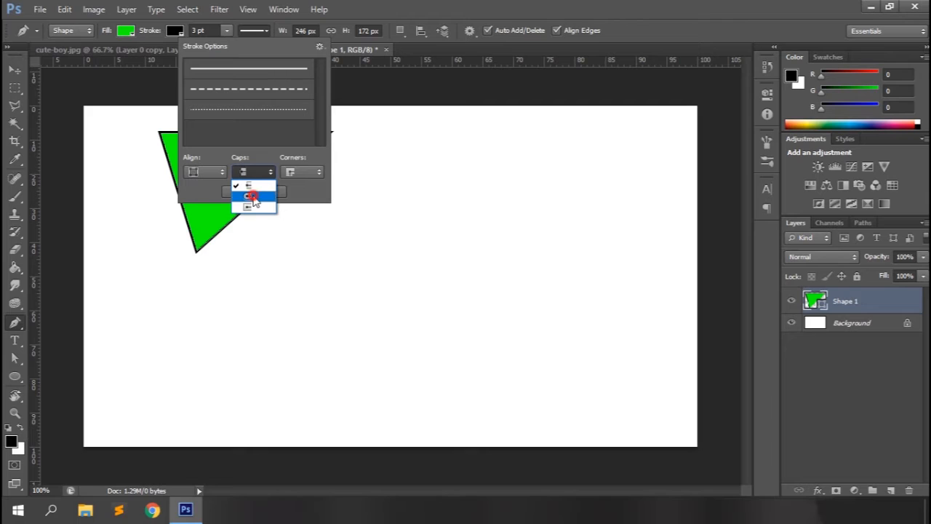
click(251, 195)
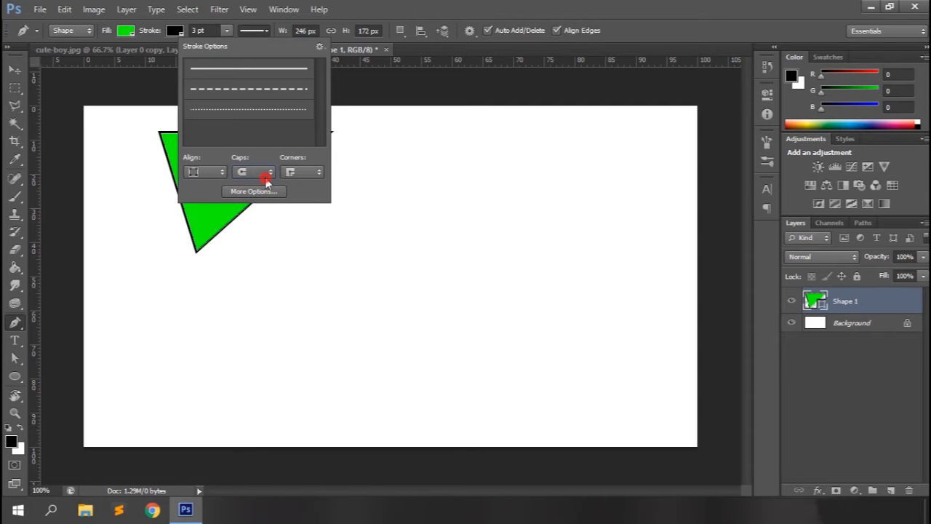
click(266, 180)
click(249, 208)
Try the round and bevel corner styles on the triangle's stroke and return the corners to Miter
click(308, 173)
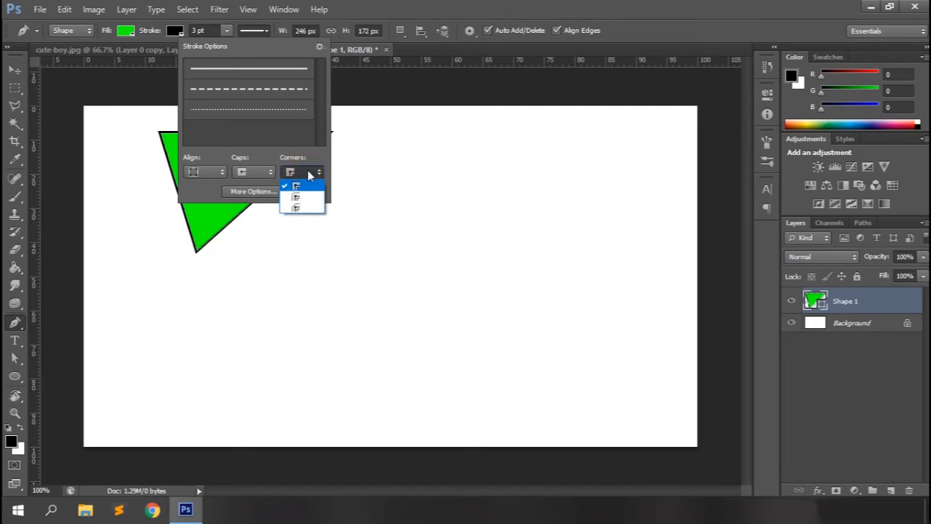
click(305, 191)
click(305, 172)
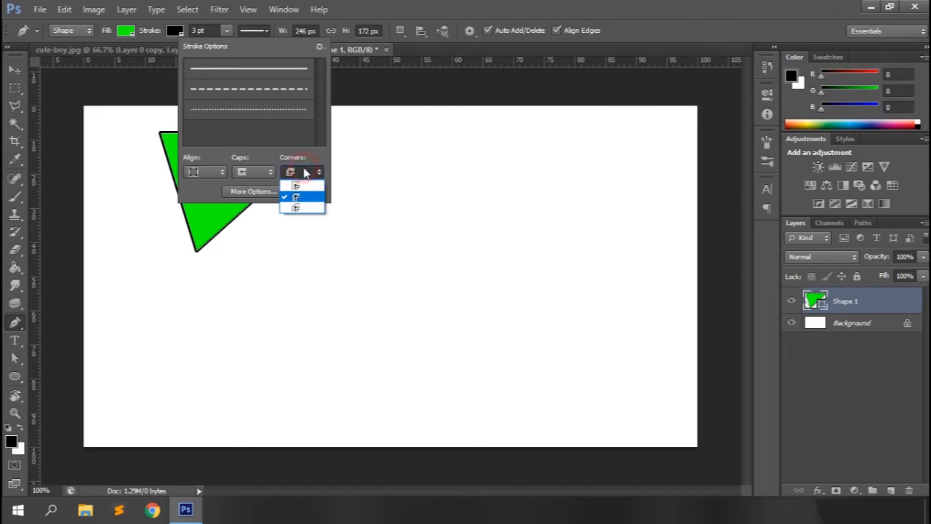
click(298, 208)
click(304, 175)
click(295, 187)
Try a dashed line with dash 4 and gap 2 in the detailed stroke settings, and cancel it
click(257, 191)
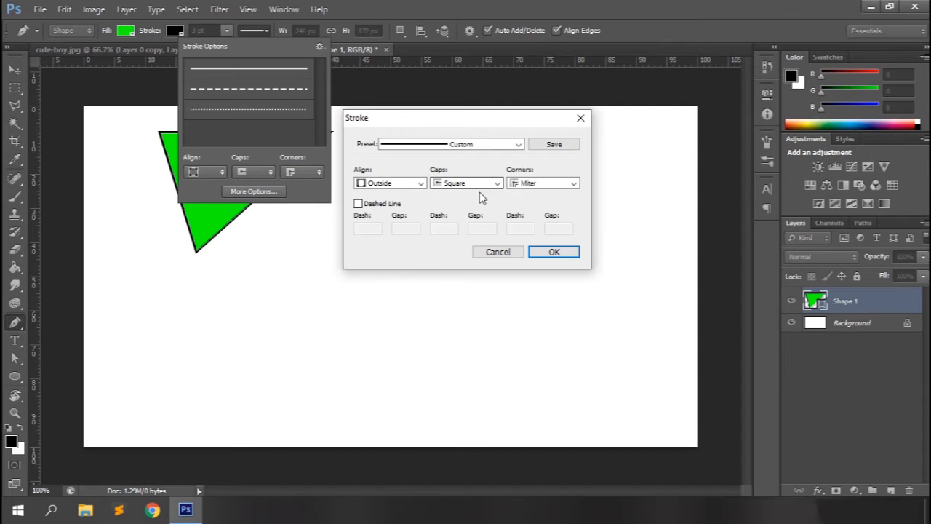
click(358, 204)
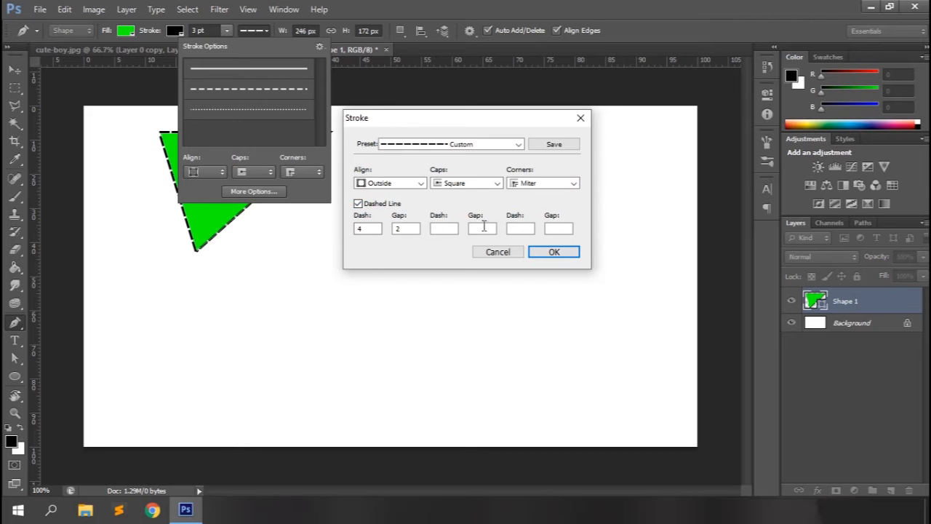
click(505, 255)
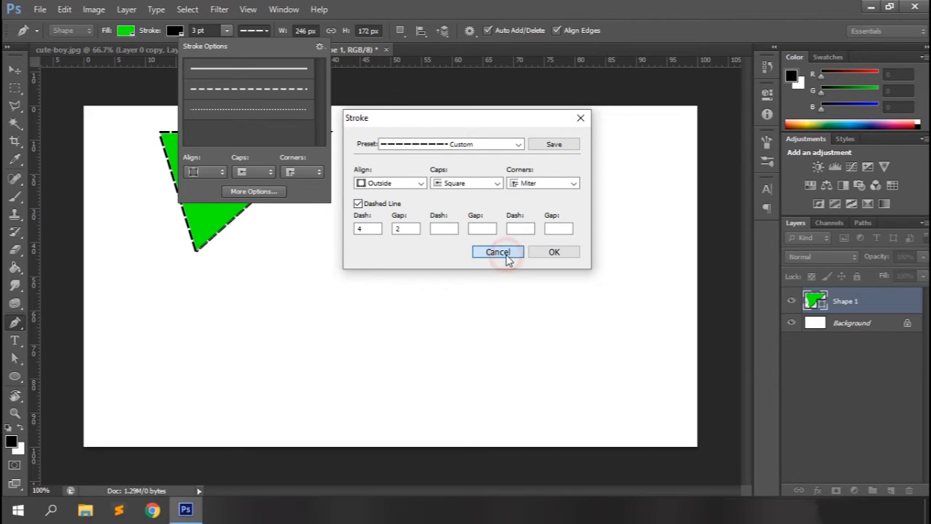
click(383, 14)
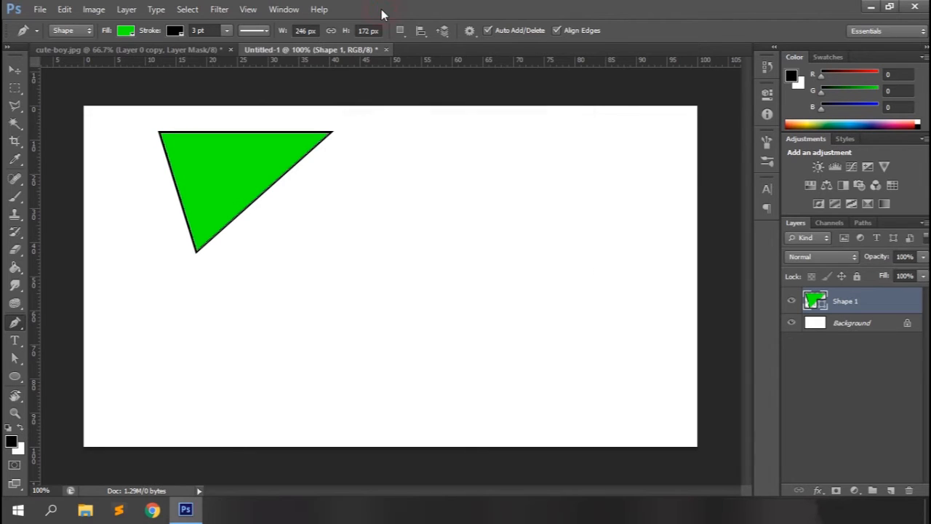
Set the triangle's width to 346 px and its height to 272 px
click(297, 31)
text(3)
key(Return)
click(359, 30)
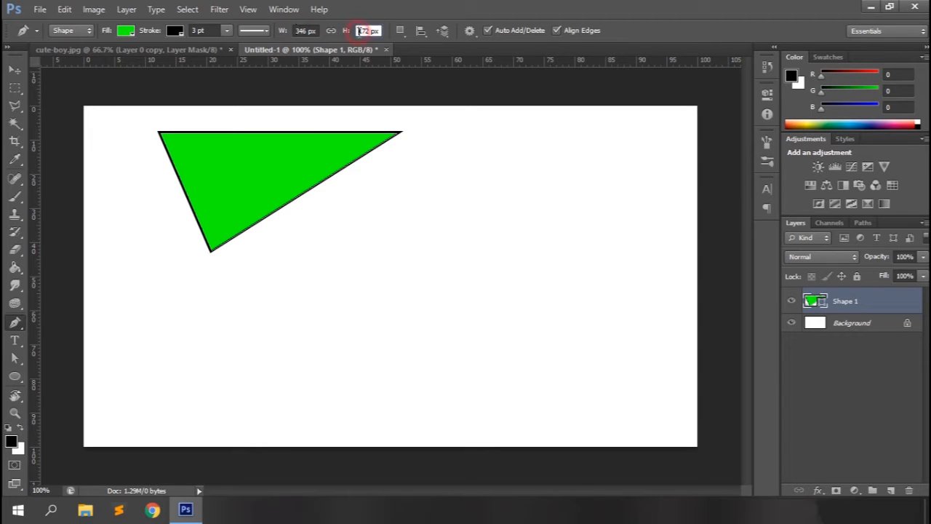
text(2)
key(Return)
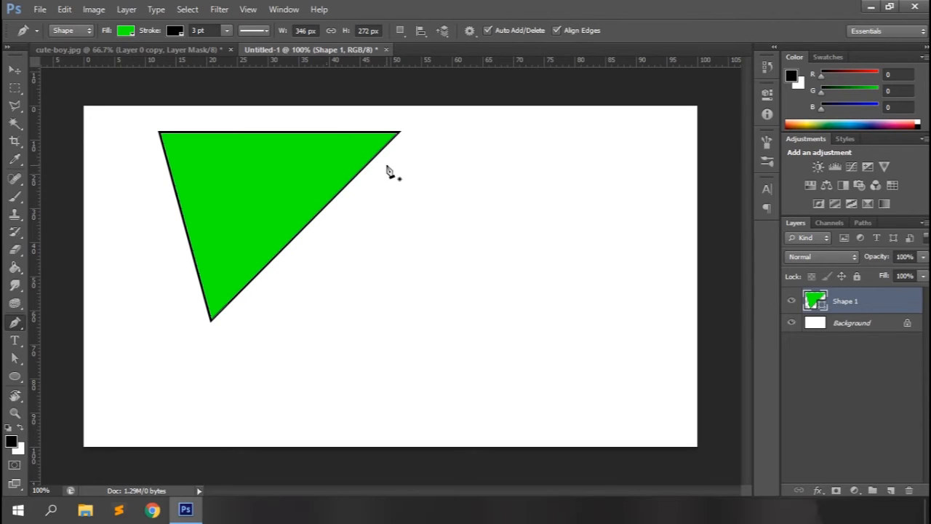
Set the path operation to Combine Shapes and draw a second triangle overlapping the first one
click(402, 32)
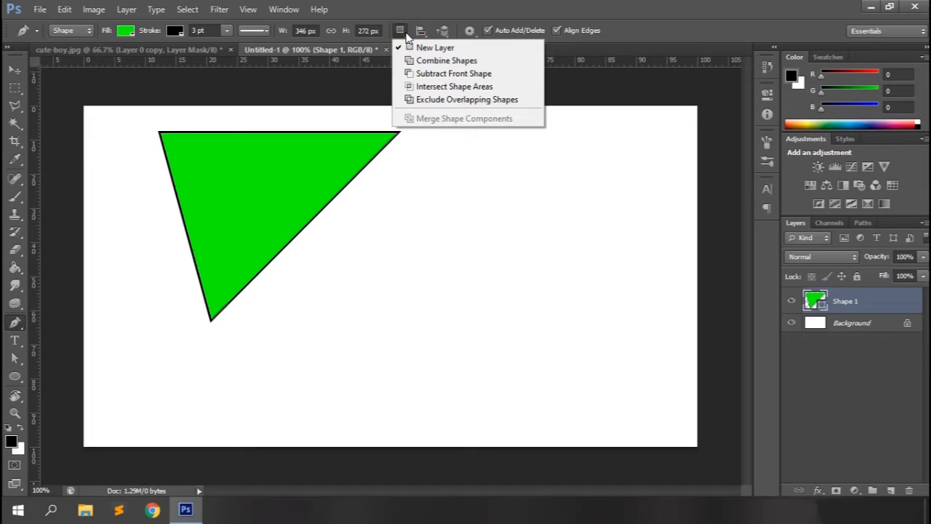
click(446, 61)
click(321, 297)
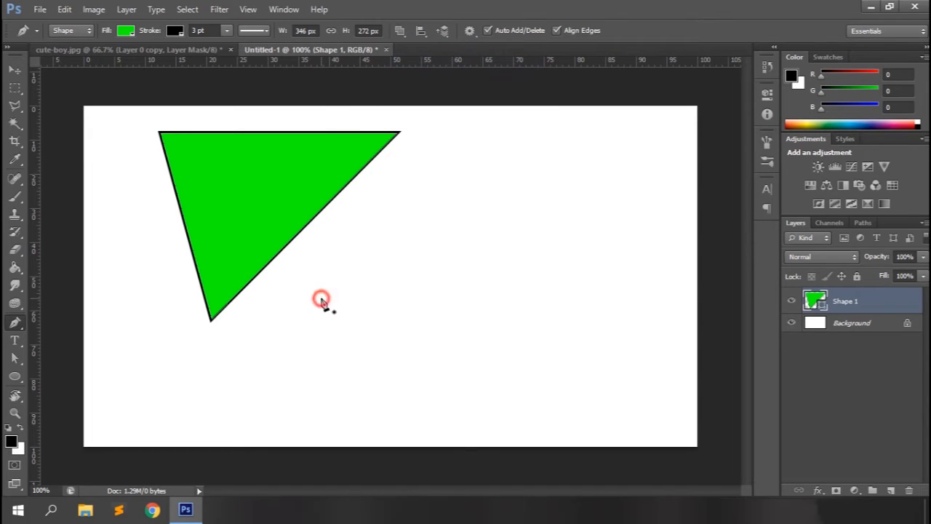
click(311, 109)
click(466, 239)
click(321, 298)
Review the path alignment and path arrangement options for the combined shape
click(420, 33)
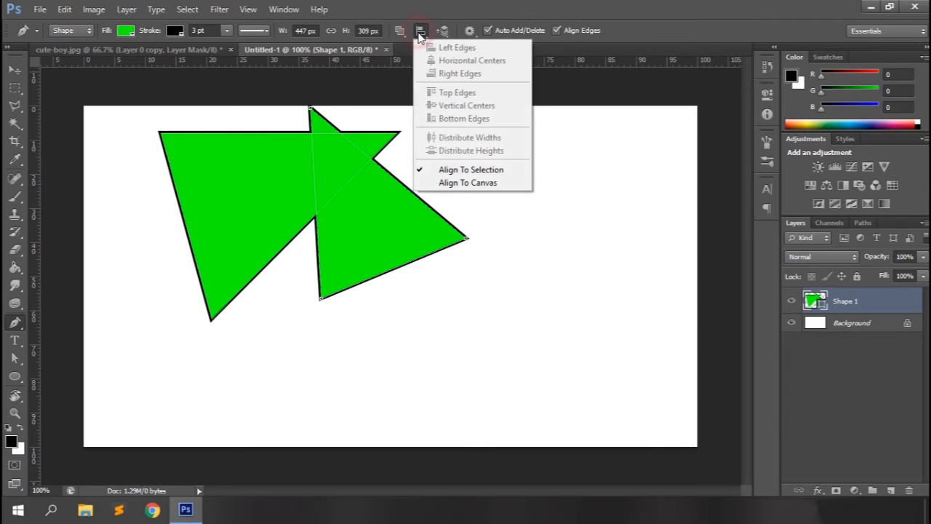
click(597, 3)
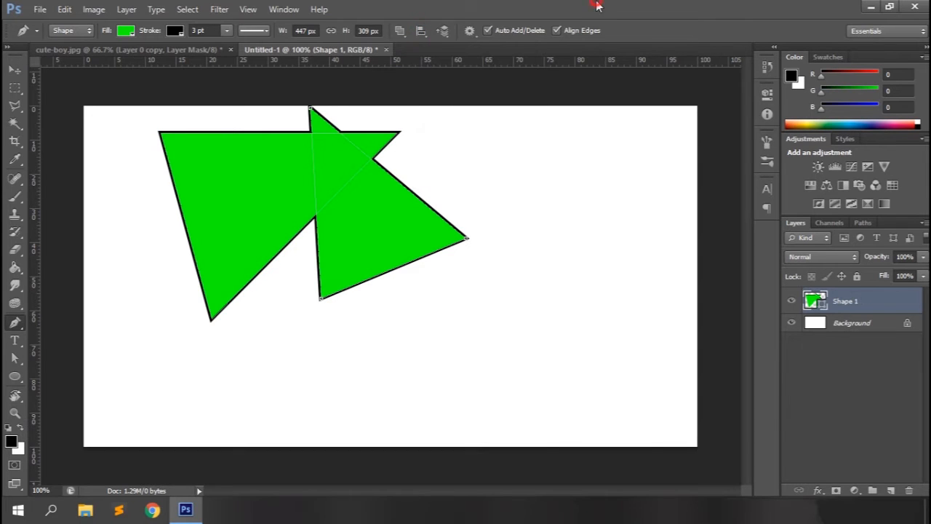
click(441, 32)
click(621, 3)
Turn on the pixel grid and all other view extras, and hide the extras again
click(249, 8)
mouse_move(332, 211)
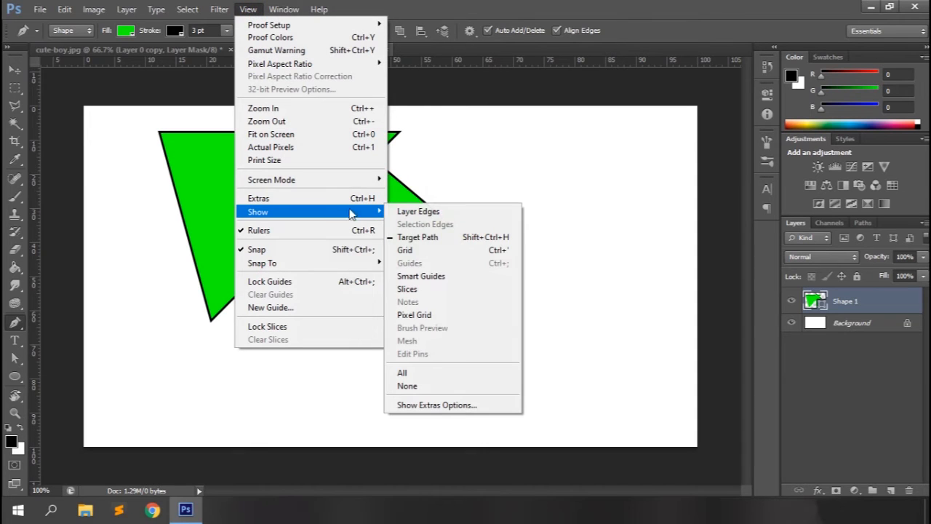
click(414, 315)
click(245, 9)
mouse_move(280, 215)
click(416, 373)
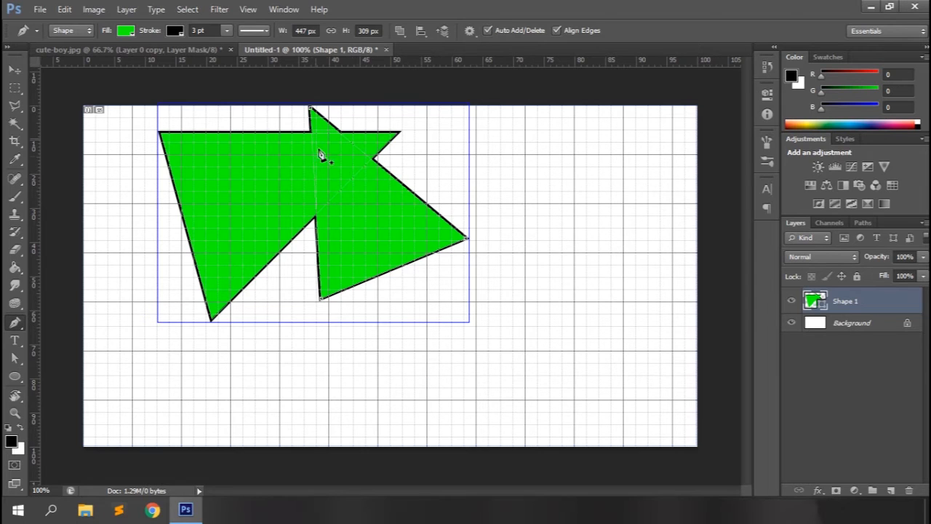
key(ctrl+h)
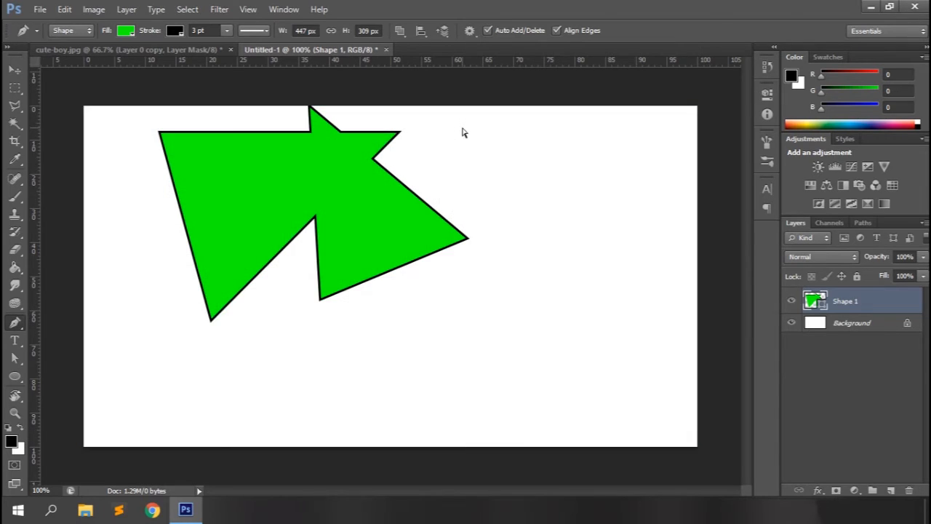
Delete the combined Shape 1 layer and draw a new green triangle with the Pen tool left of the canvas center
key(v)
drag(861, 311, 909, 490)
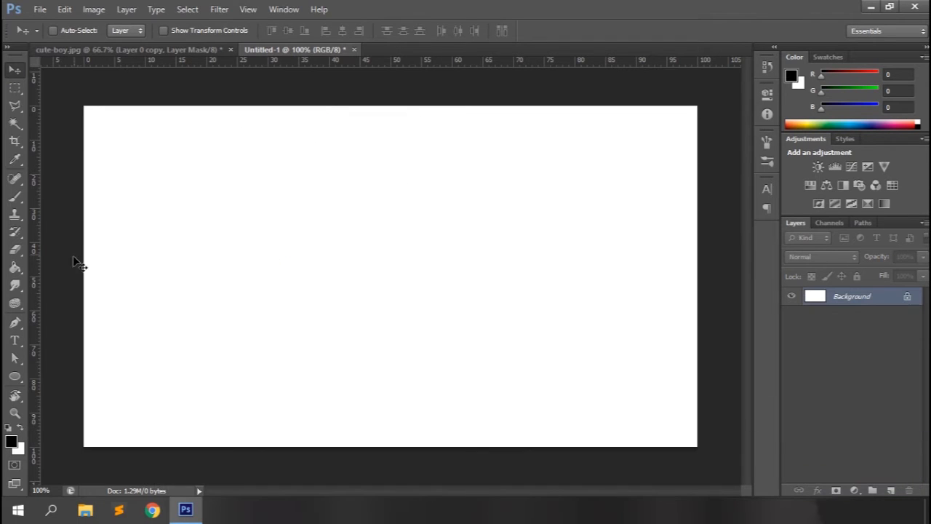
click(16, 322)
click(300, 213)
click(402, 242)
click(270, 326)
click(301, 213)
click(16, 70)
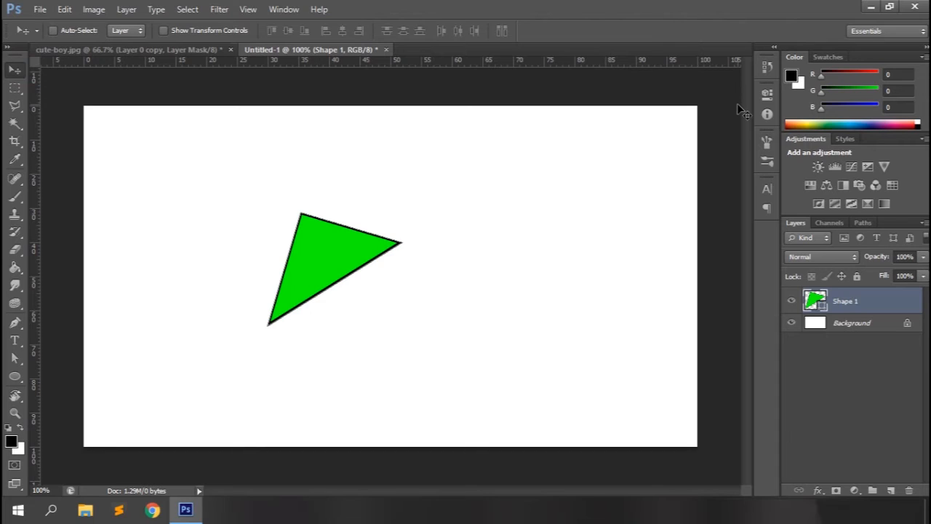
Shrink the new triangle to about 30% of its size with Free Transform
key(ctrl+t)
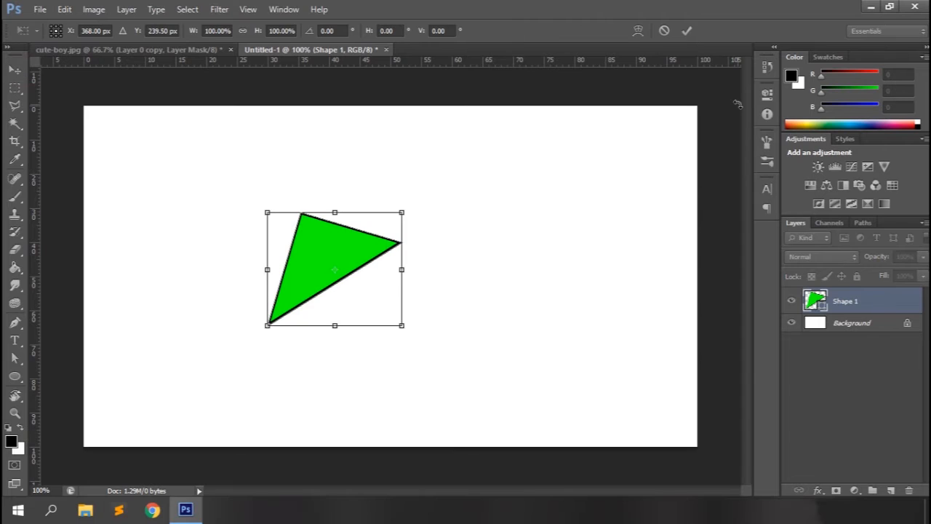
drag(400, 329, 306, 255)
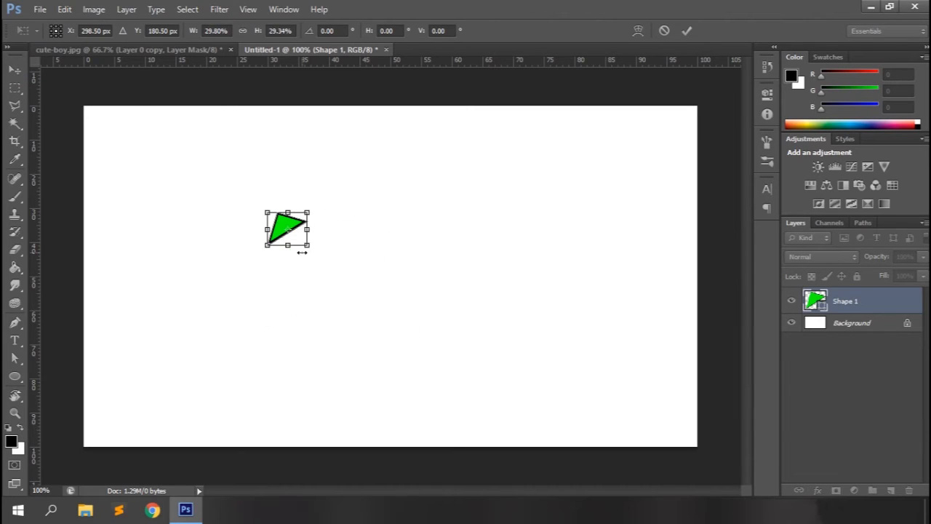
key(Return)
Enlarge the small triangle to most of the canvas height and move it to the left side of the canvas
key(ctrl+t)
drag(307, 245, 664, 387)
key(Return)
drag(401, 267, 249, 179)
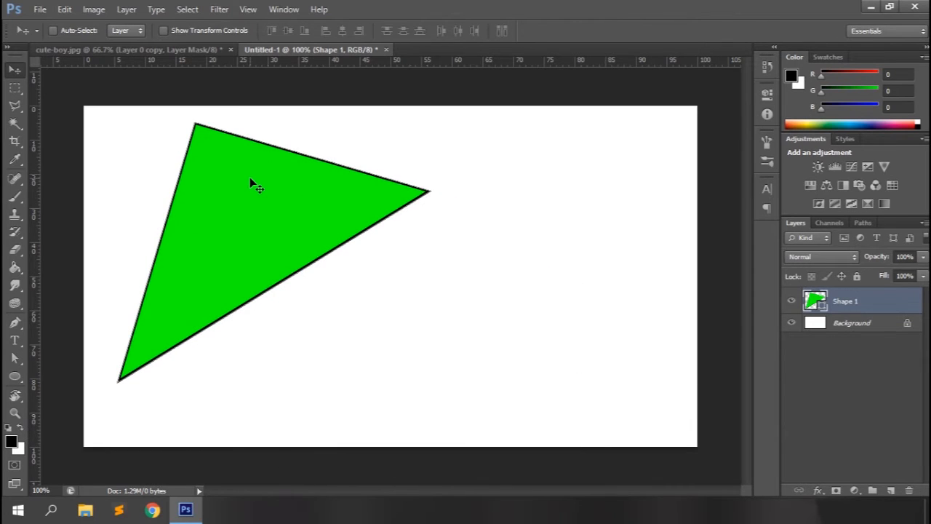
Make Layer 0 visible in cute-boy.jpg and copy it into the Untitled-1 document
click(171, 49)
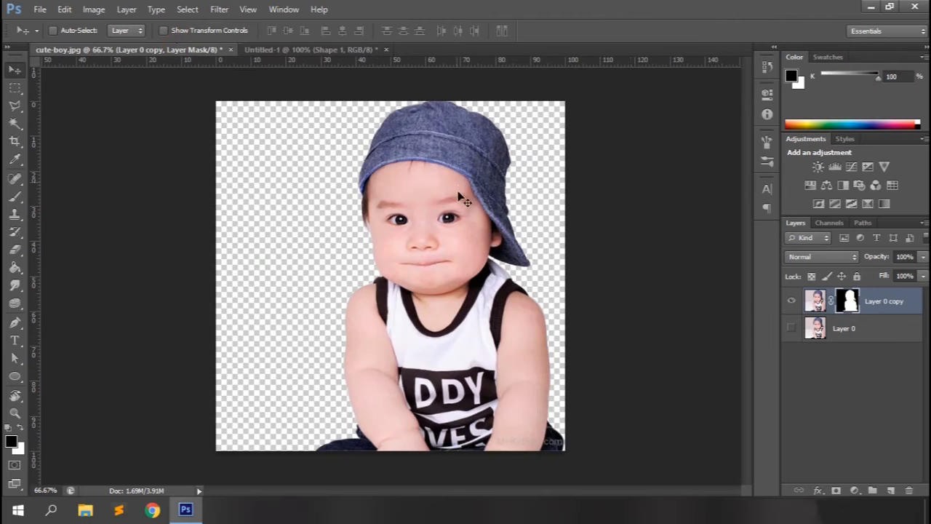
click(791, 328)
click(867, 334)
drag(347, 172, 443, 244)
Shrink the copied boy photo to a small size with Free Transform
key(ctrl+t)
key(ctrl+0)
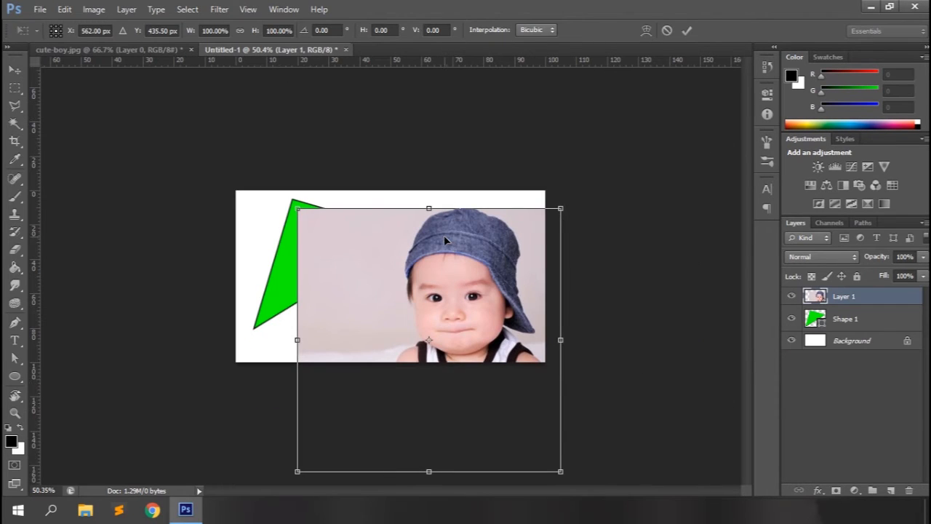
drag(562, 473, 465, 249)
key(Return)
Scale the shrunken boy photo back up with Free Transform and move it to the right edge of the canvas
key(ctrl+t)
key(Return)
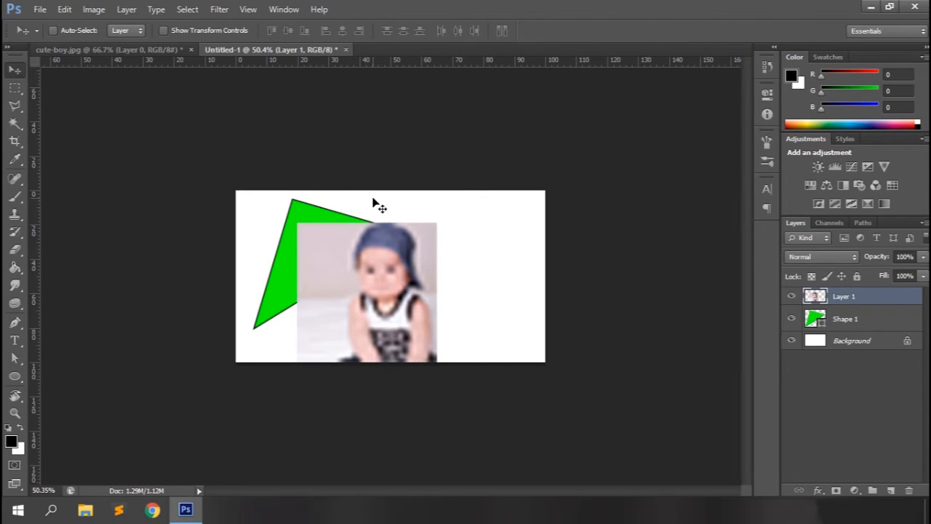
drag(359, 266, 469, 266)
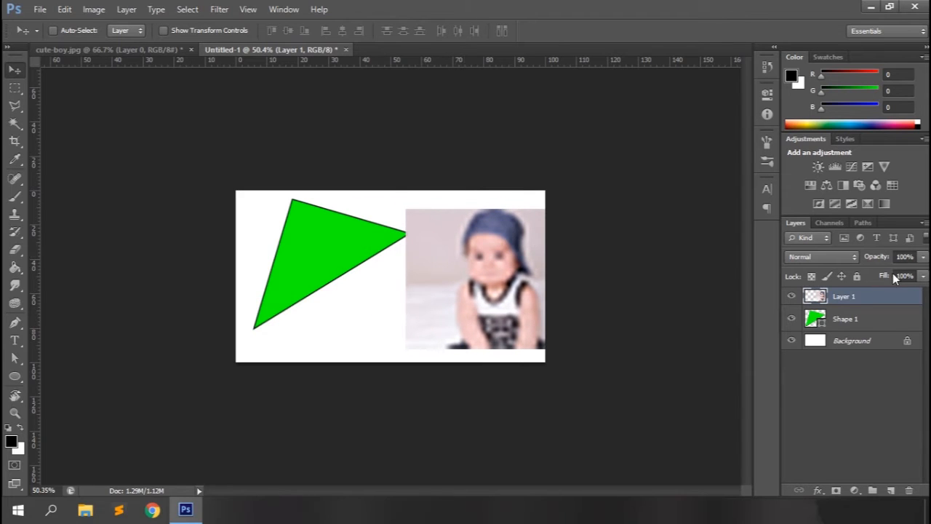
Resize the Shape 1 triangle with Free Transform and reposition it so its tip lies beneath the boy photo
click(848, 318)
key(ctrl+t)
drag(408, 198, 508, 230)
key(Return)
key(ctrl+t)
key(Return)
drag(355, 227, 363, 251)
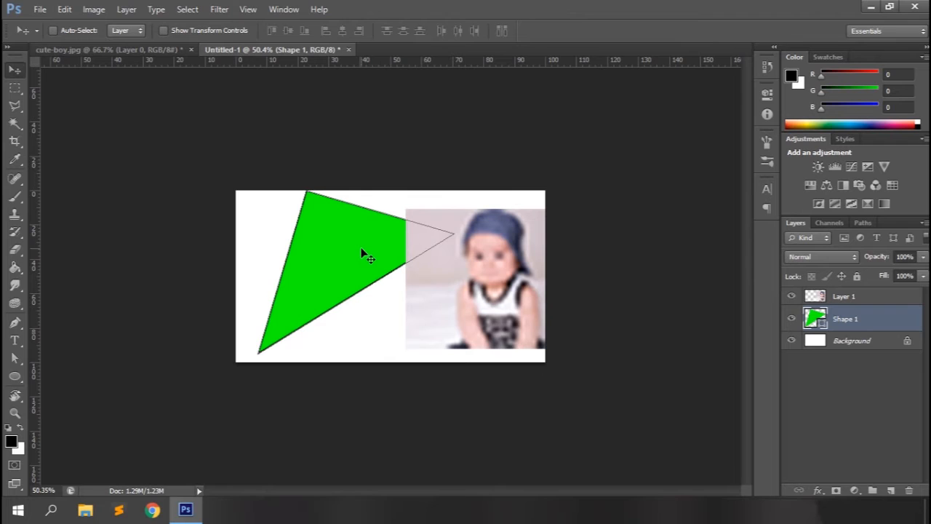
key(ctrl+plus)
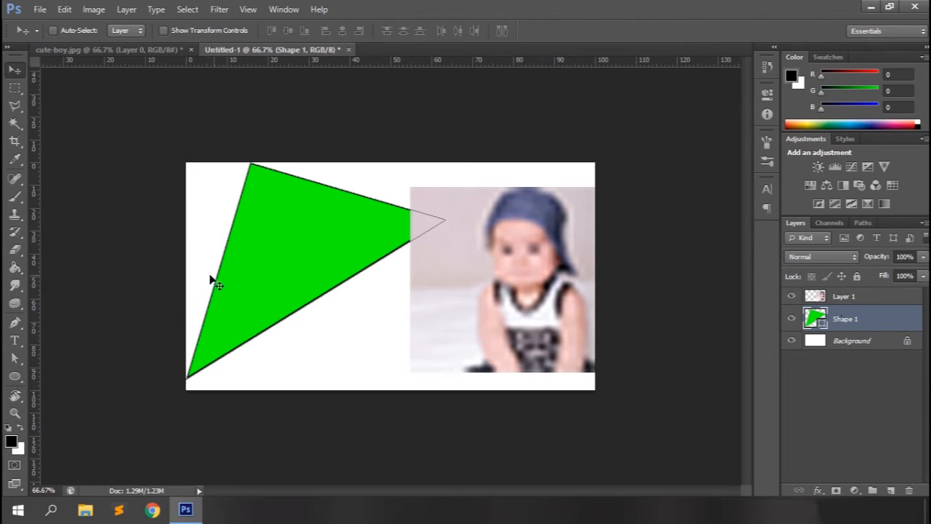
Recolour the Shape 1 triangle with the Pen tool's fill option, first to yellow and finally to dark gray
click(15, 323)
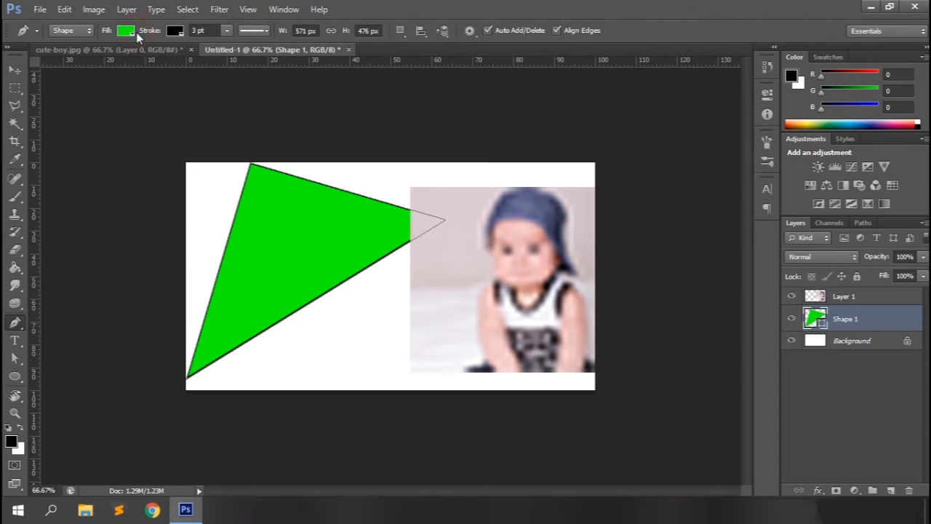
click(128, 31)
click(67, 110)
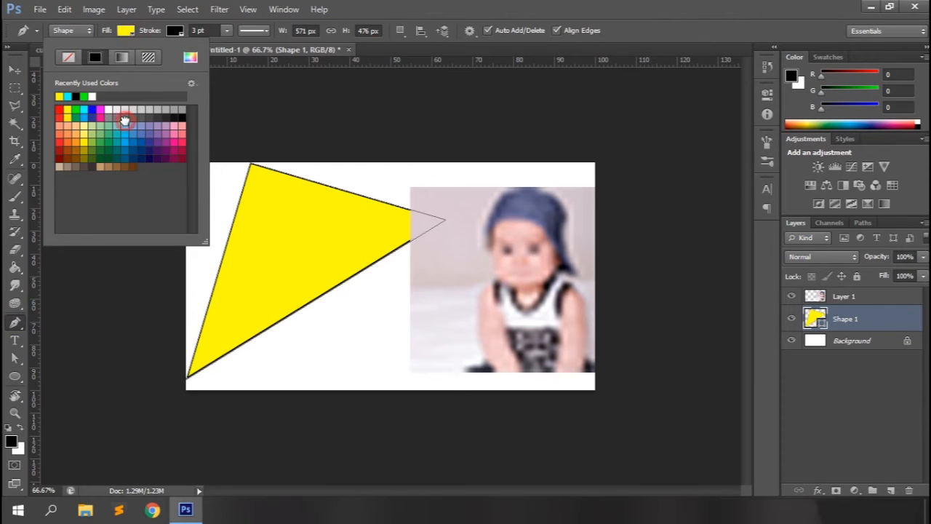
click(133, 110)
click(393, 3)
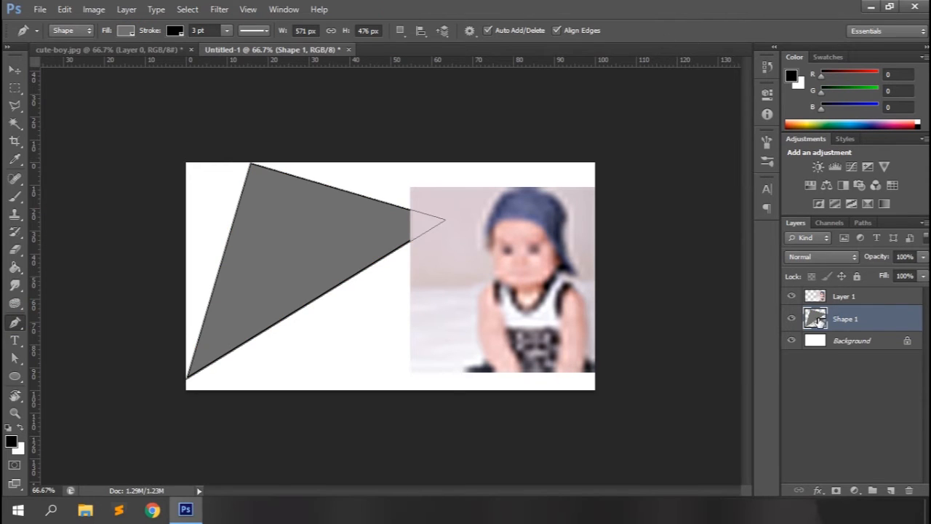
Change the Shape 1 triangle's solid fill colour to red using the Color Picker from its layer
double_click(817, 320)
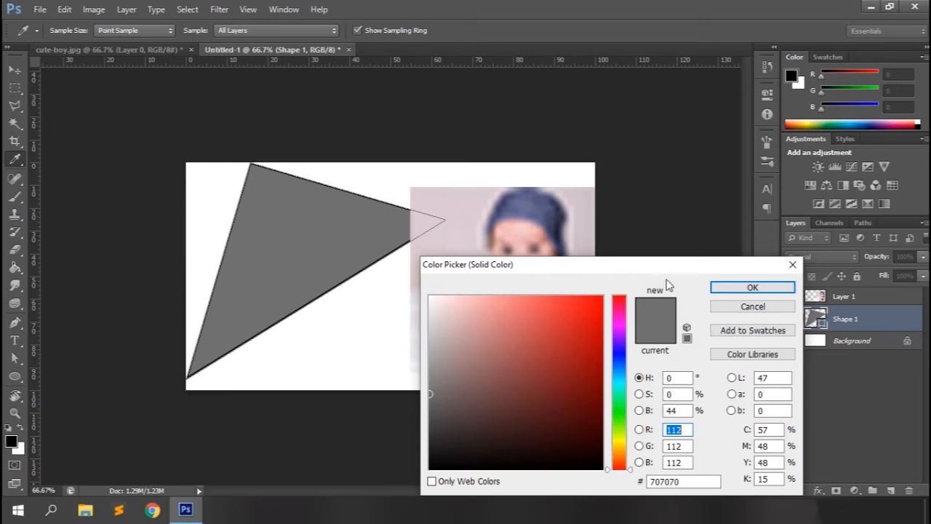
click(568, 309)
click(588, 329)
click(744, 288)
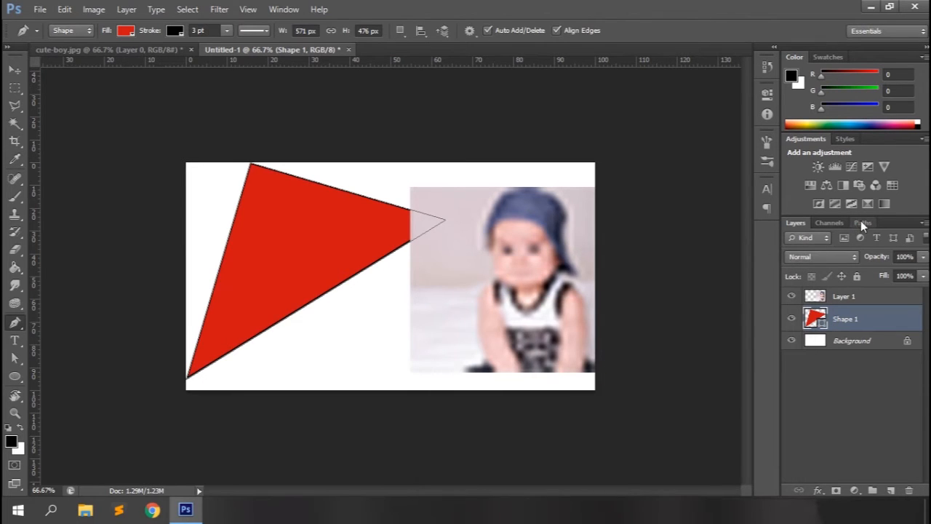
View the triangle's shape path in the document's paths, and close Untitled-1 without saving
click(862, 223)
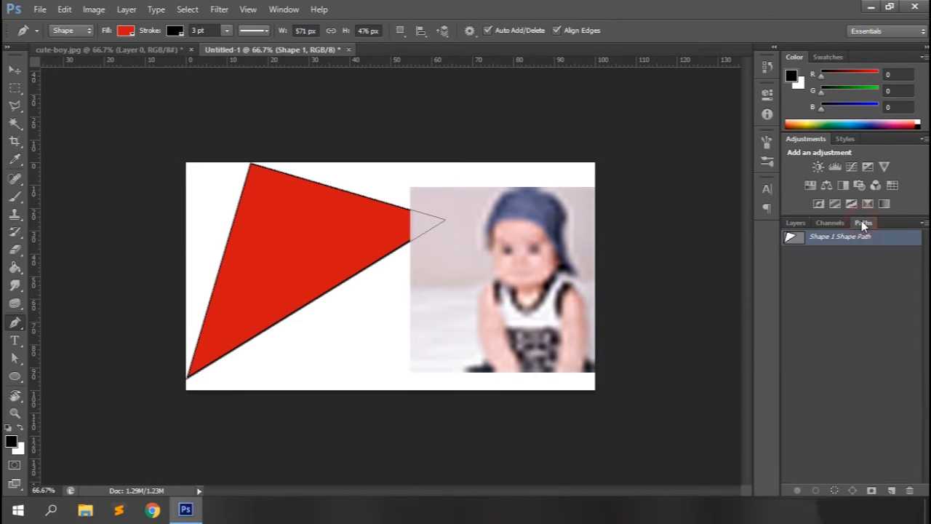
click(796, 224)
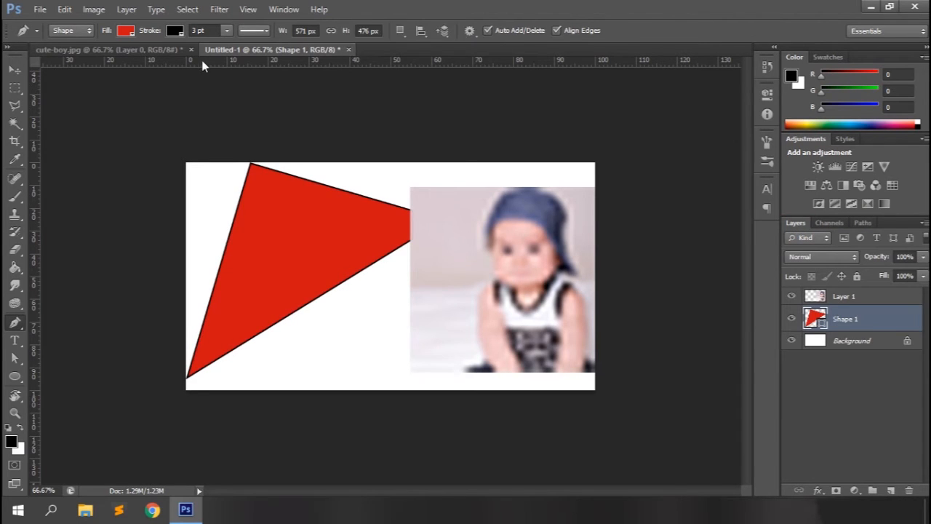
click(347, 50)
key(n)
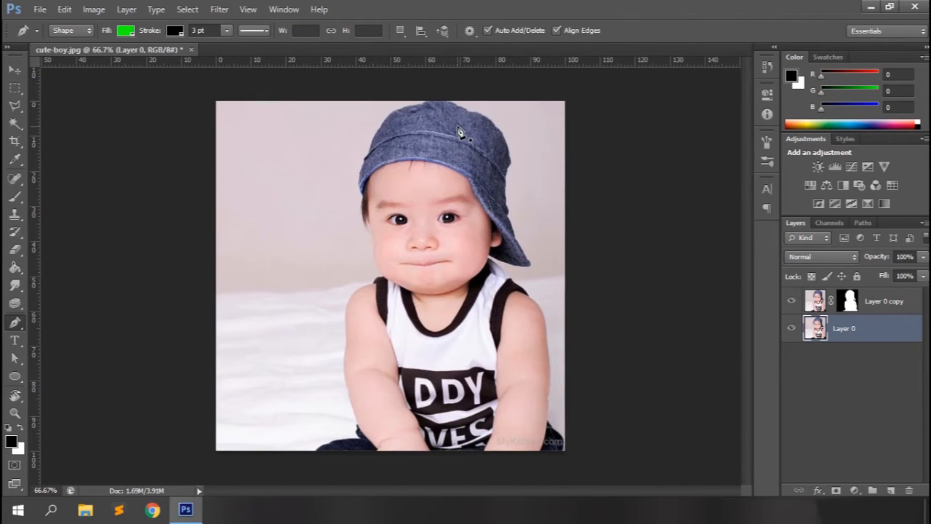
Lock and hide the masked Layer 0 copy in cute-boy.jpg, and duplicate Layer 0
click(879, 299)
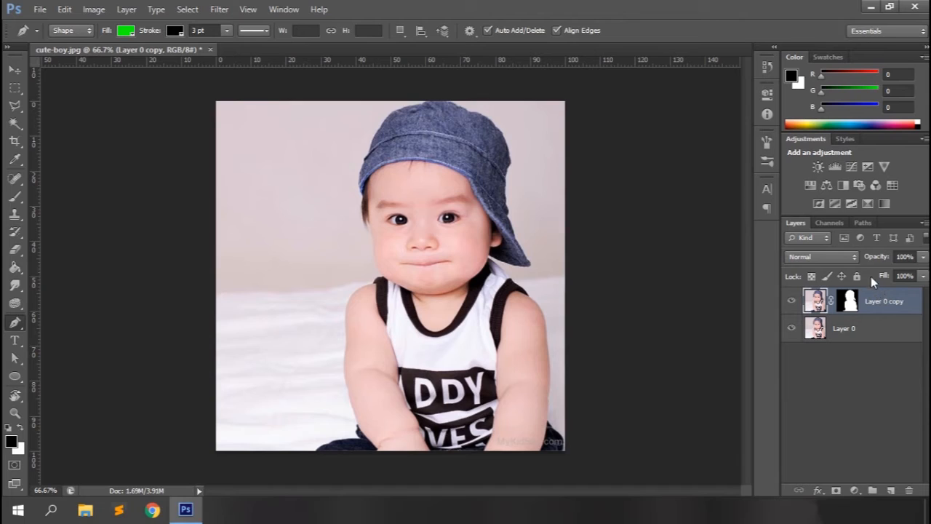
click(856, 276)
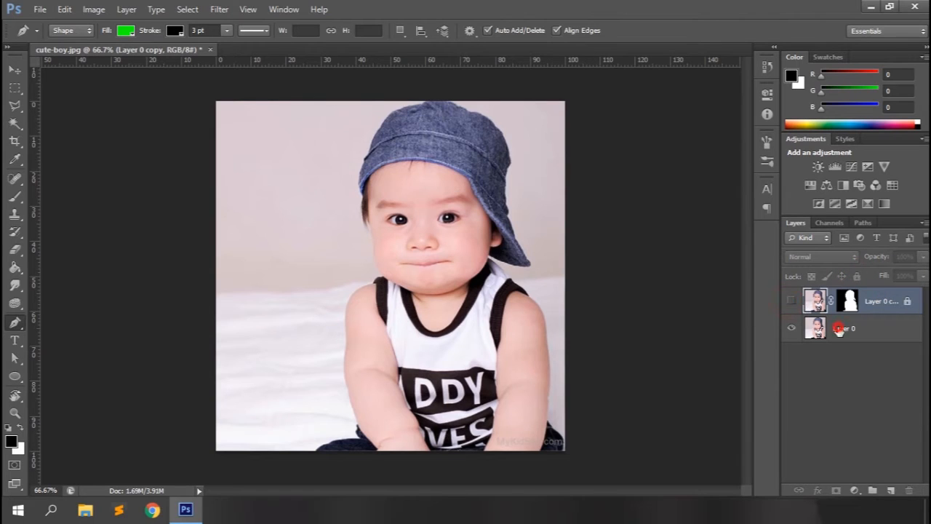
click(837, 329)
key(ctrl+j)
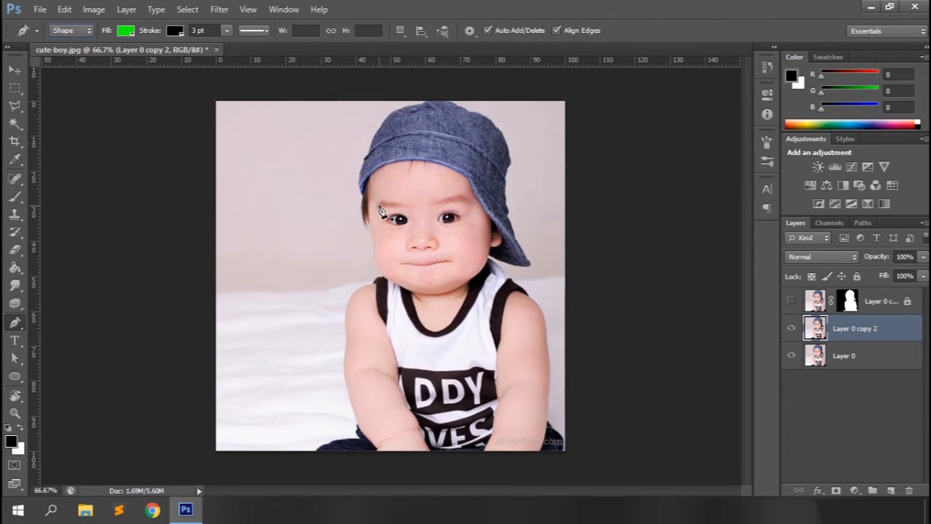
Begin tracing the boy's hat as a Pen shape, from the brim's left end up the left side of the crown
key(ctrl+plus)
key(ctrl+plus)
drag(435, 494, 466, 494)
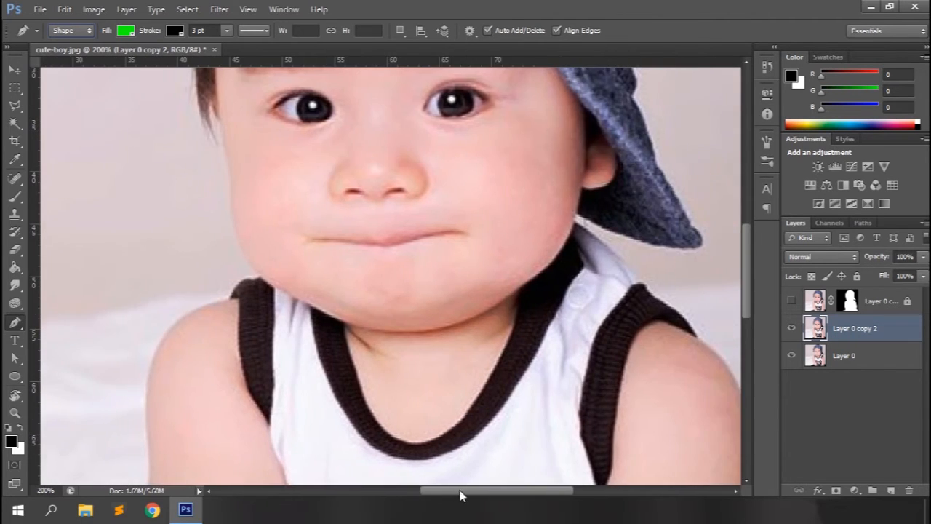
drag(744, 309, 756, 236)
key(ctrl+minus)
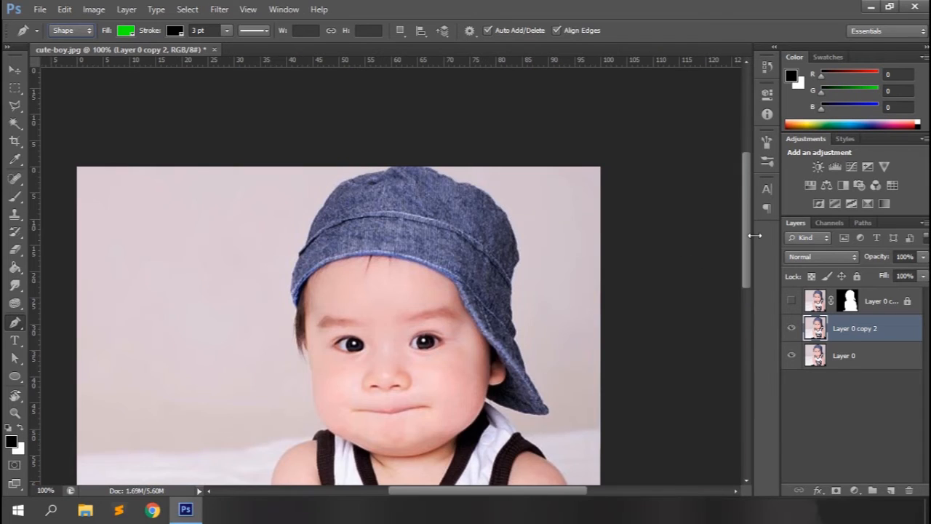
click(297, 311)
drag(298, 254, 318, 243)
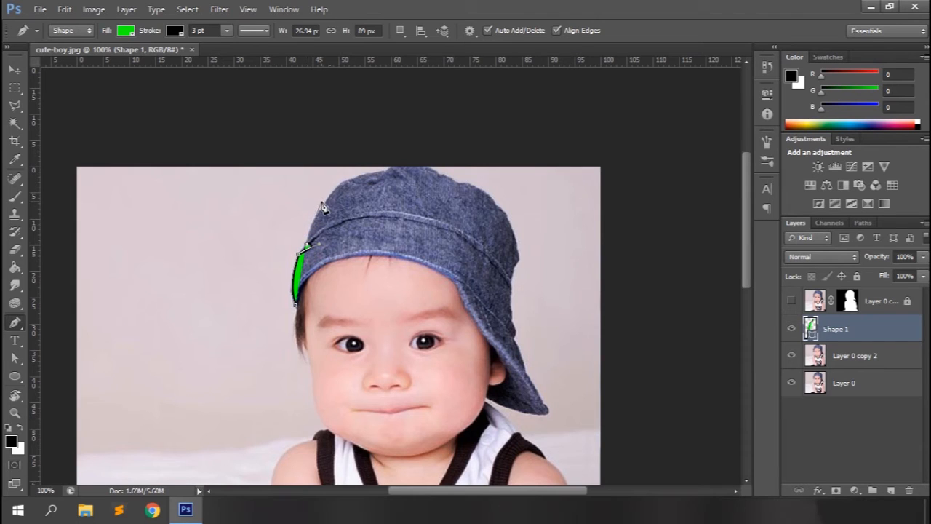
drag(321, 205, 337, 204)
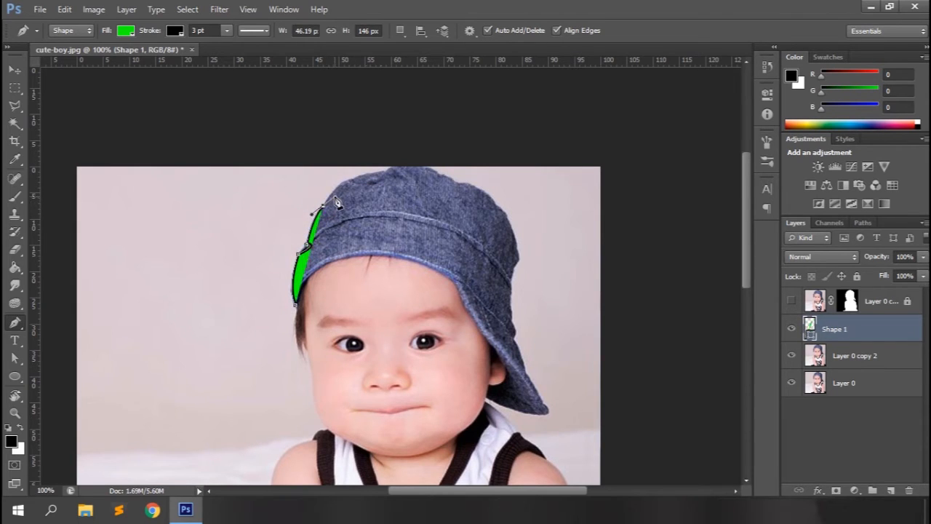
Set both the fill and the stroke of the hat shape to none
click(124, 30)
click(69, 58)
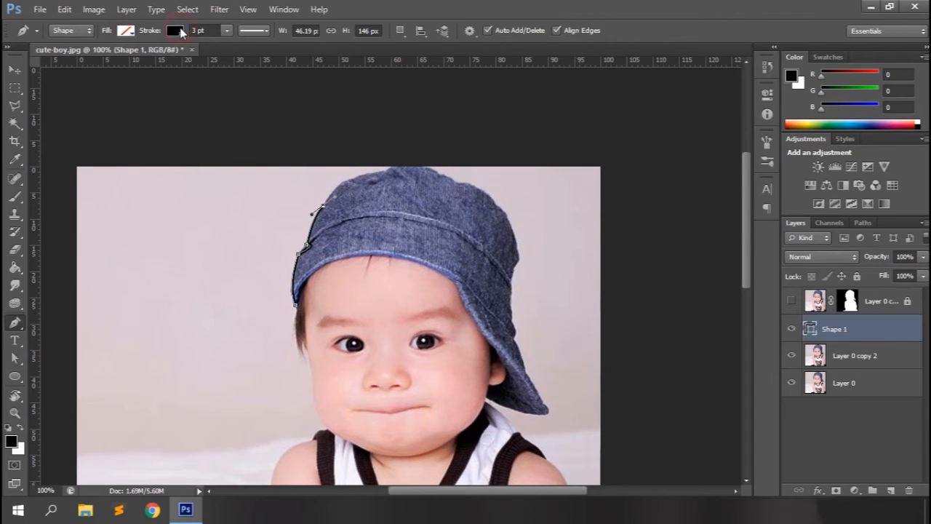
click(175, 30)
click(119, 61)
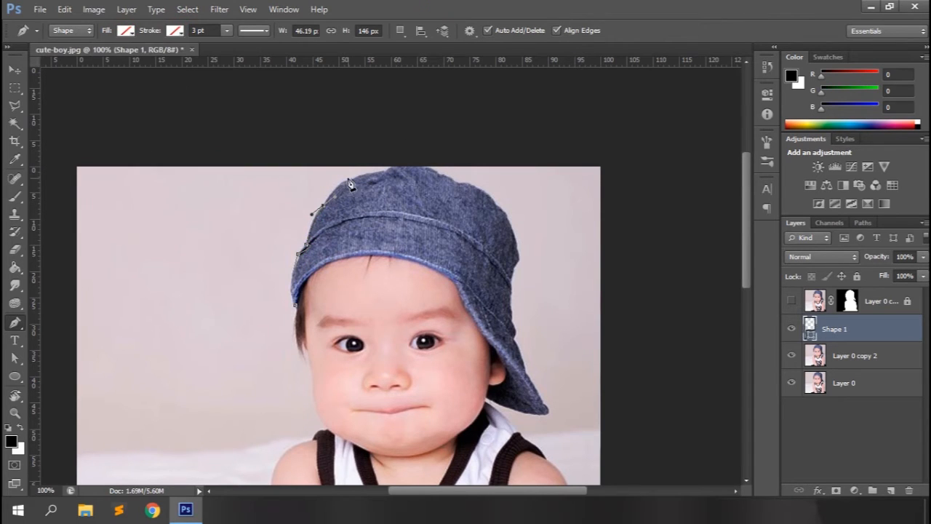
Continue the hat outline with curved anchor points over the crown and down its right side
drag(352, 178, 364, 177)
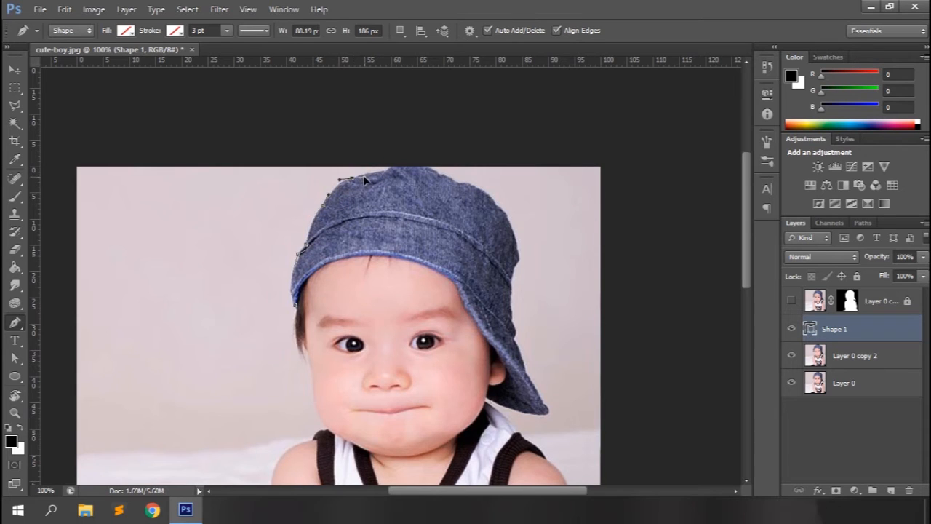
drag(439, 173, 470, 191)
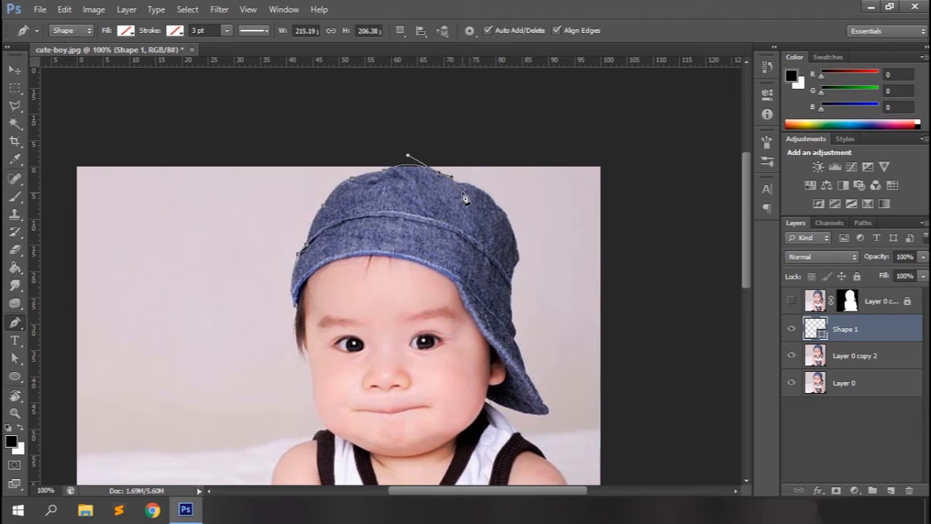
mouse_move(499, 204)
mouse_down()
mouse_move(519, 234)
mouse_move(526, 199)
mouse_move(507, 210)
mouse_up()
drag(519, 259, 523, 282)
alt+click(520, 258)
click(513, 271)
click(516, 332)
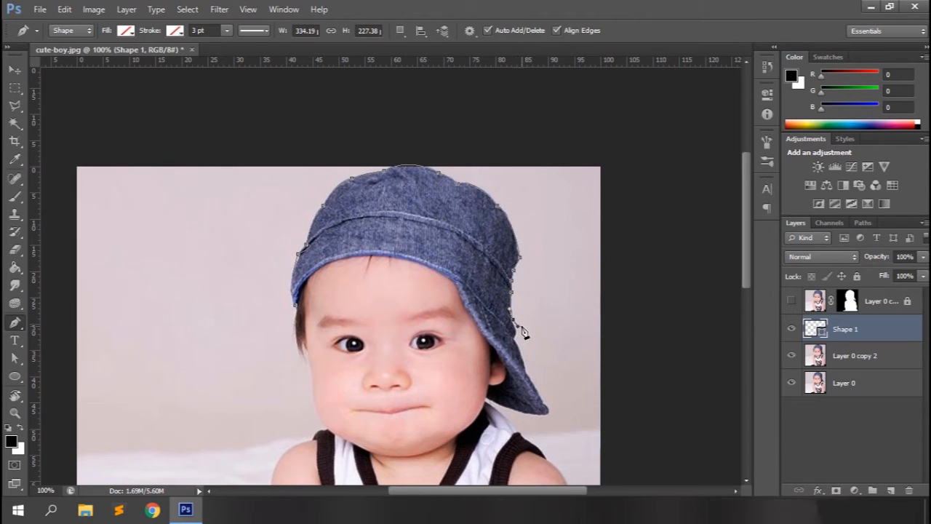
Trace the hat's right flap down to its tip and back along the lower edge to the cheek
key(ctrl+plus)
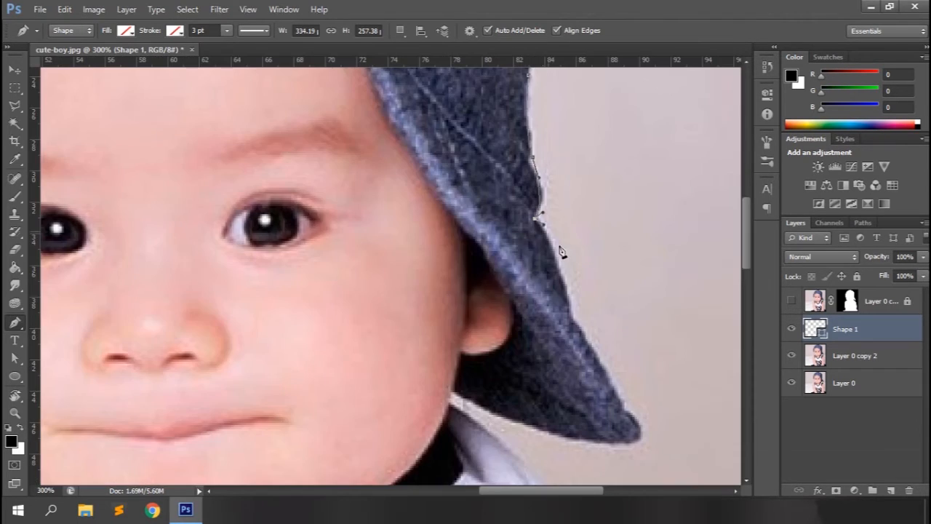
click(583, 353)
drag(583, 353, 584, 366)
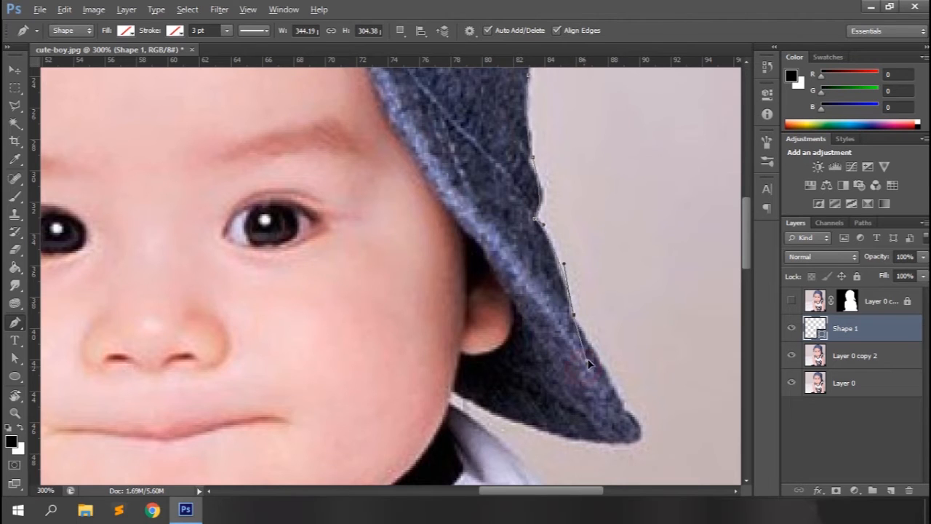
drag(629, 413, 633, 422)
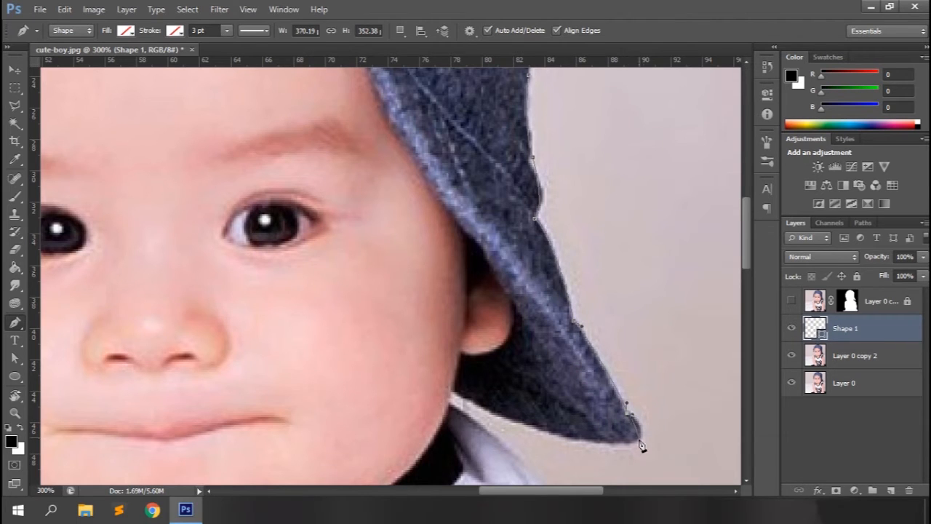
drag(607, 452, 604, 449)
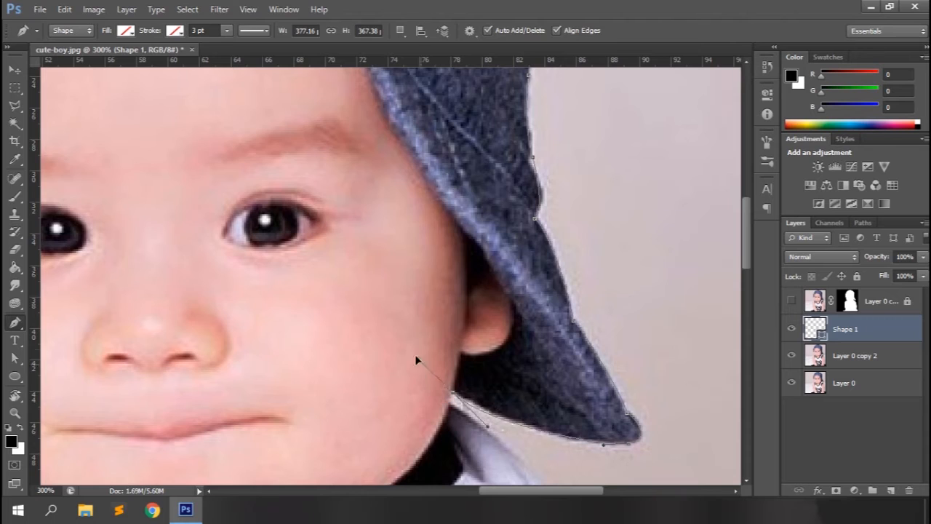
Extend the hat path up past the ear and curve it along the brim's front edge to the left end
key(ctrl+minus)
drag(403, 318, 438, 314)
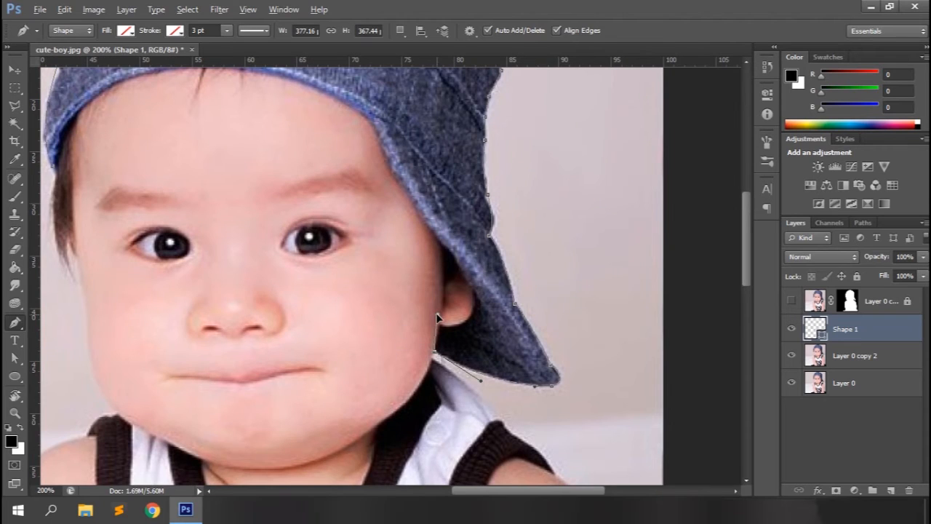
drag(442, 247, 437, 217)
drag(746, 235, 746, 213)
drag(62, 222, 351, 362)
Adjust the direction handles at the brim's left end to fit the curve, and close the hat path at its starting point
key(ctrl+minus)
key(ctrl+plus)
drag(454, 491, 496, 491)
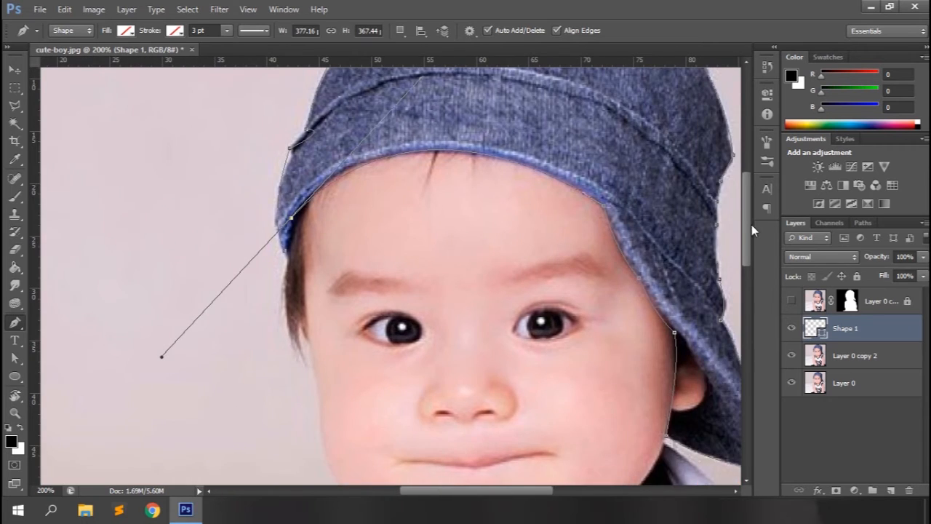
drag(747, 225, 748, 216)
mouse_move(421, 116)
mouse_down()
mouse_move(395, 119)
mouse_move(413, 112)
mouse_up()
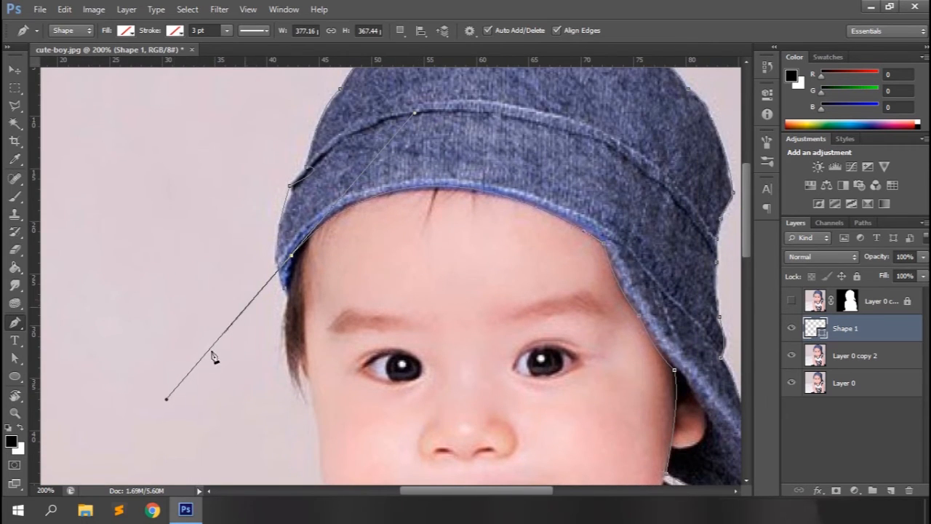
drag(167, 400, 269, 280)
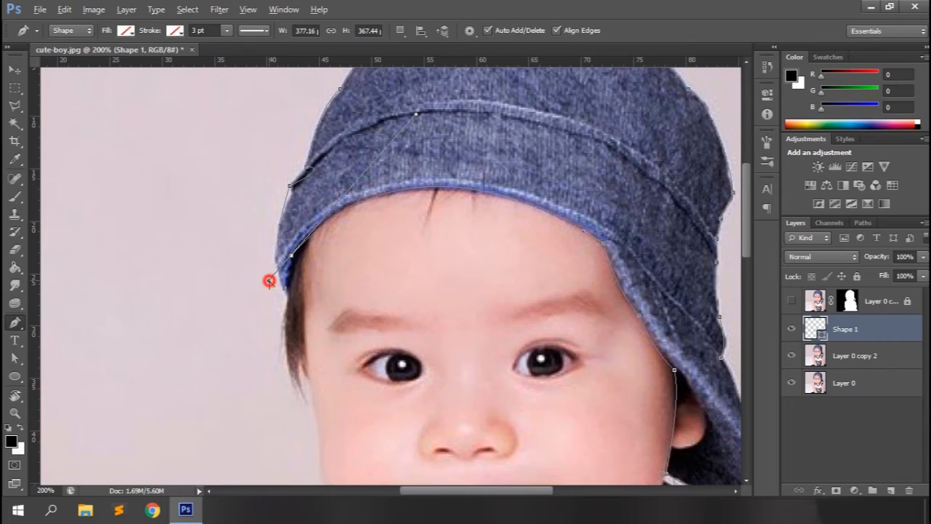
click(291, 298)
click(287, 291)
Move the Shape 1 layer beneath Layer 0 copy 2 in the layer stack
drag(854, 325, 855, 362)
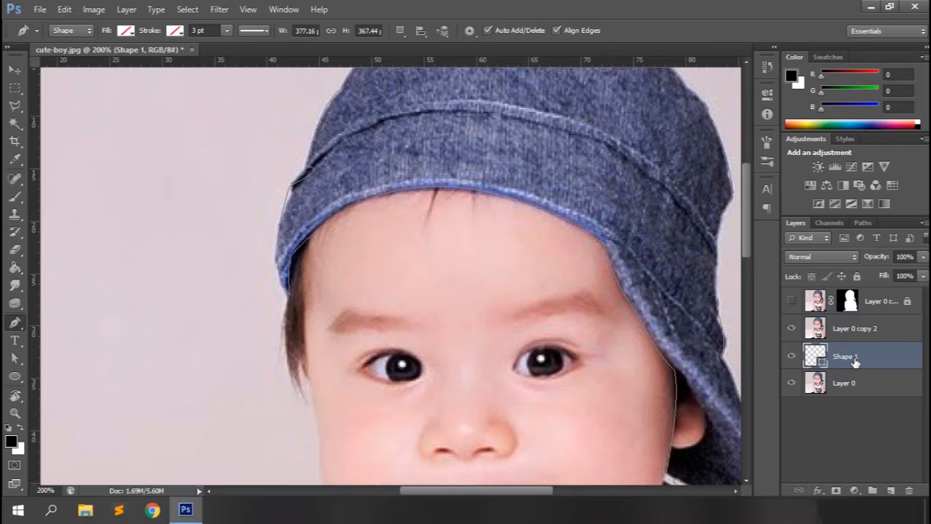
Fill the cap shape with a solid blue sampled from the denim cap and hide Layer 0 copy 2
click(126, 31)
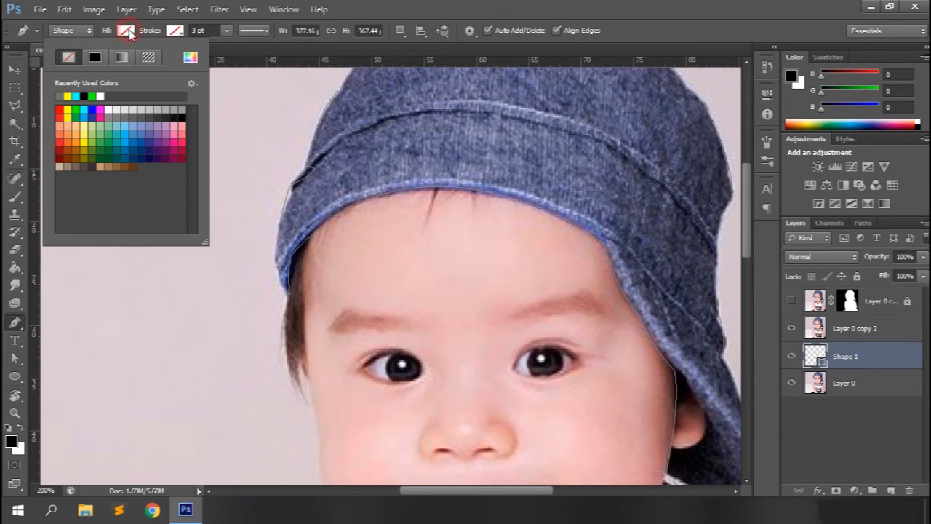
click(190, 58)
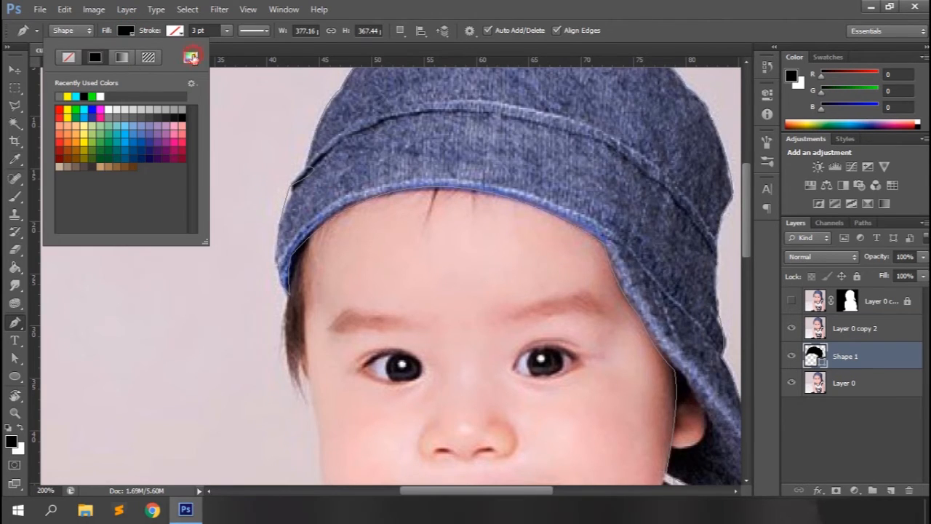
click(415, 136)
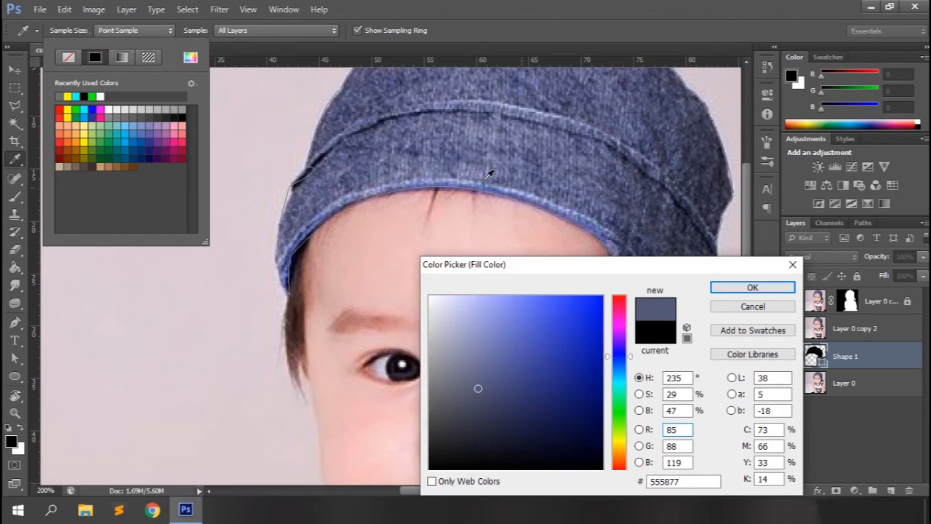
click(771, 288)
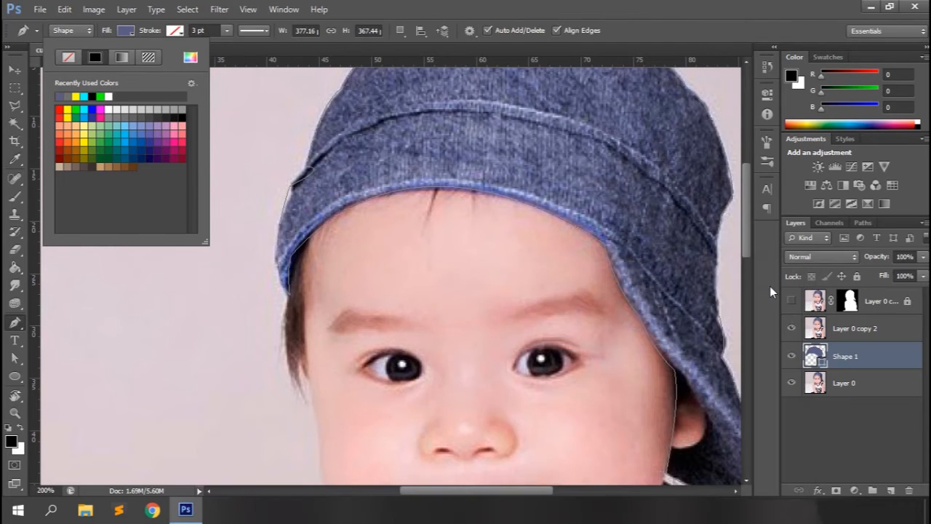
click(648, 16)
click(792, 329)
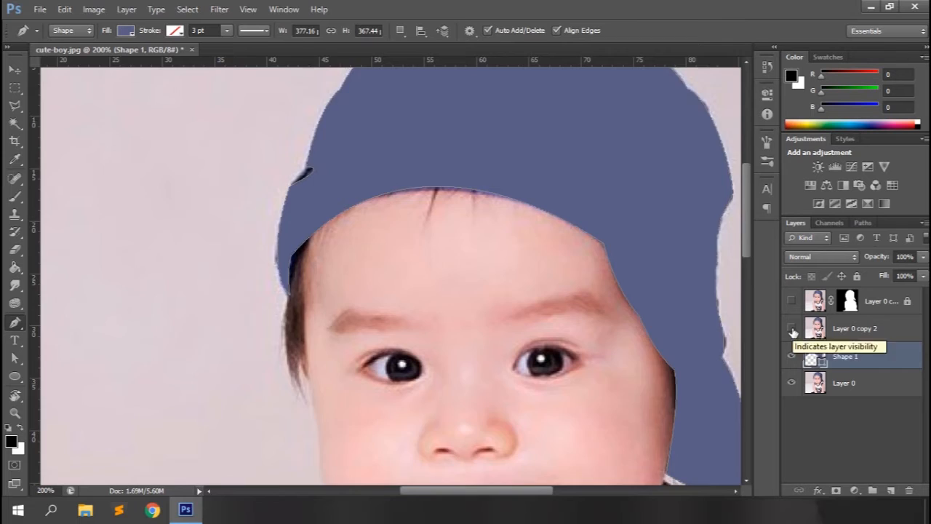
Adjust the cap path's anchor points along its left edge to cover the notch at the band and follow the photo's cap
key(ctrl+plus)
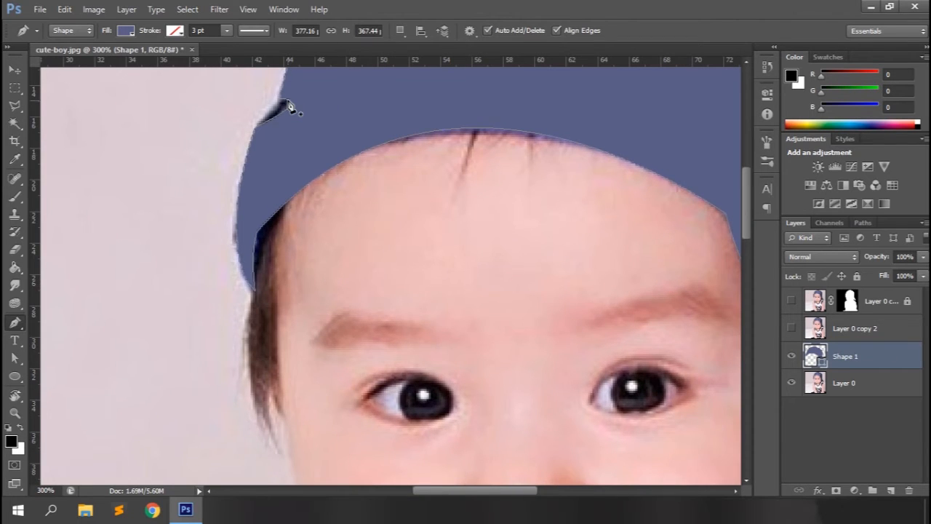
drag(290, 111, 280, 108)
ctrl+click(236, 228)
drag(219, 235, 214, 233)
ctrl+click(257, 232)
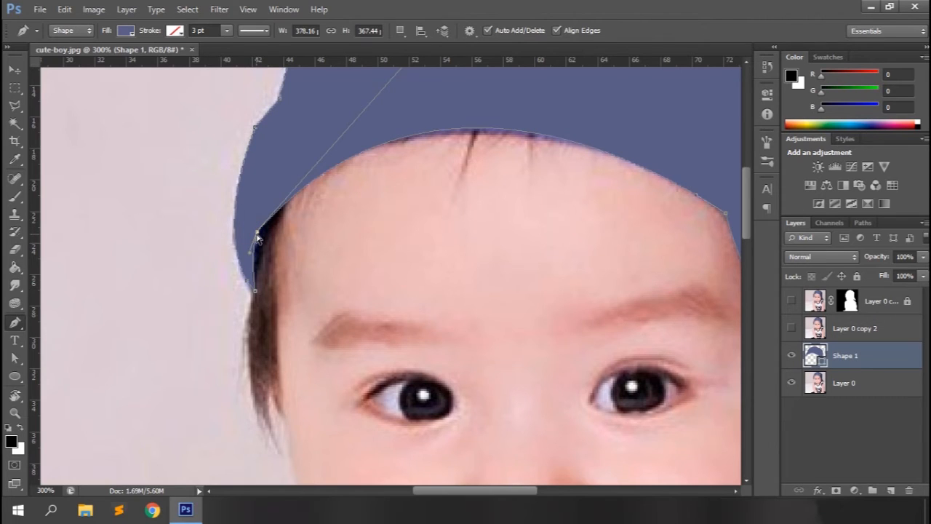
scroll(369, 125, up, 1)
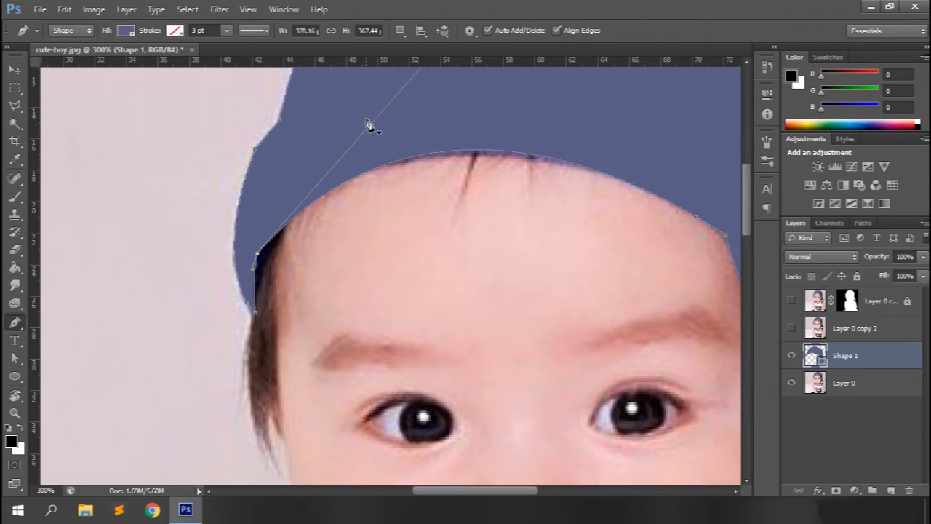
key(ctrl+1)
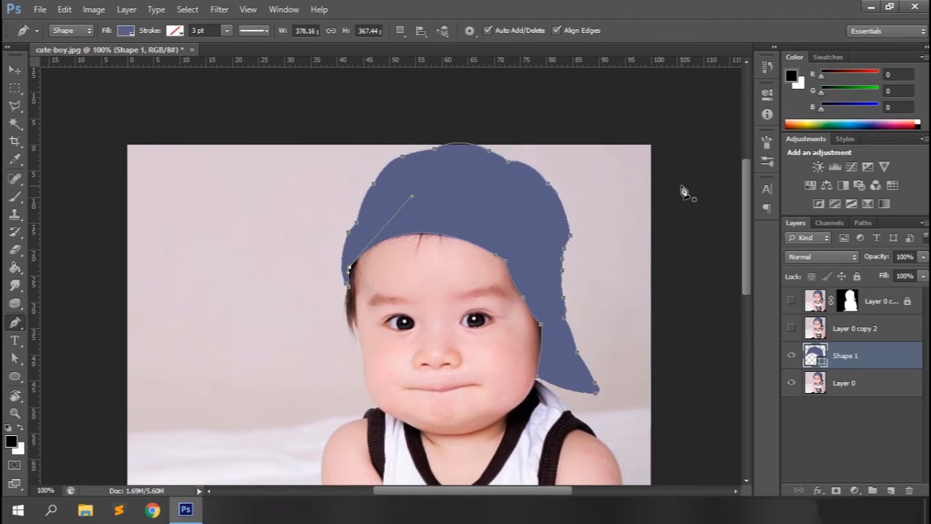
Show Layer 0 copy 2 again and rename the cap's shape layer to "cap"
click(842, 333)
click(792, 329)
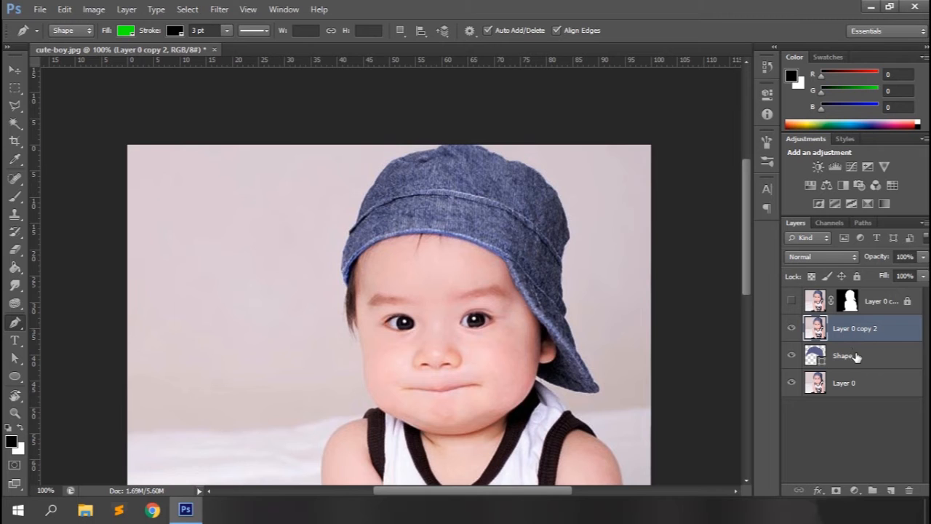
click(852, 385)
key(ctrl+plus)
drag(743, 232, 711, 272)
scroll(751, 229, up, 2)
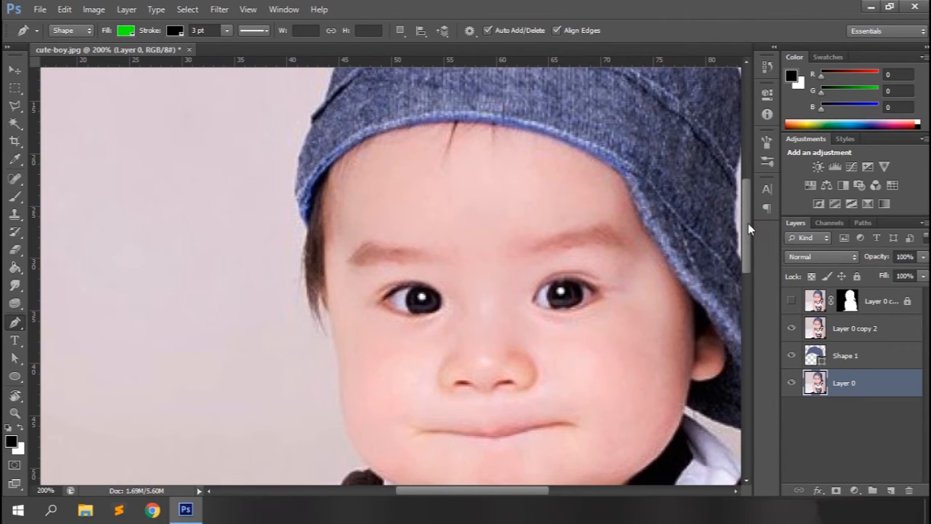
double_click(846, 356)
text(cap)
key(Return)
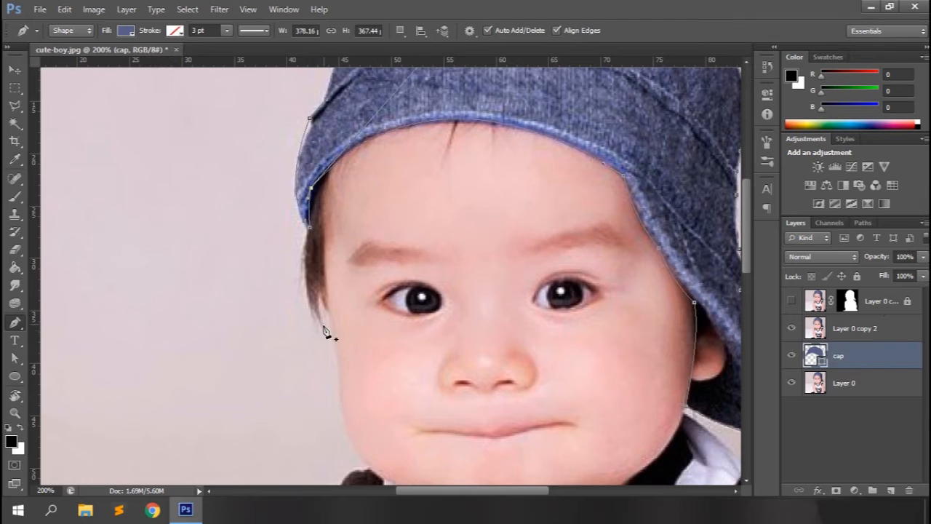
Trace the hair on the left side of the face with the Pen tool, continuing up over the cap's brim
click(324, 329)
drag(313, 304, 301, 279)
alt+click(314, 304)
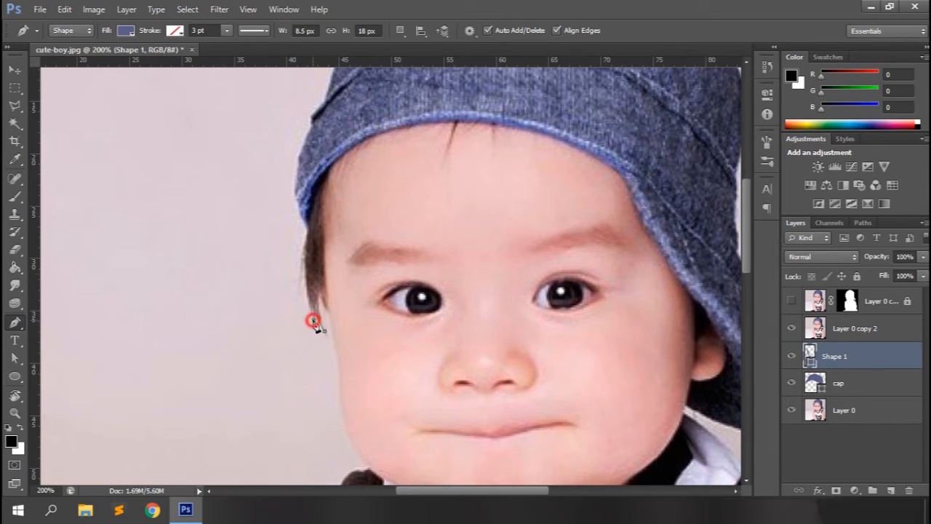
drag(308, 228, 310, 195)
click(335, 149)
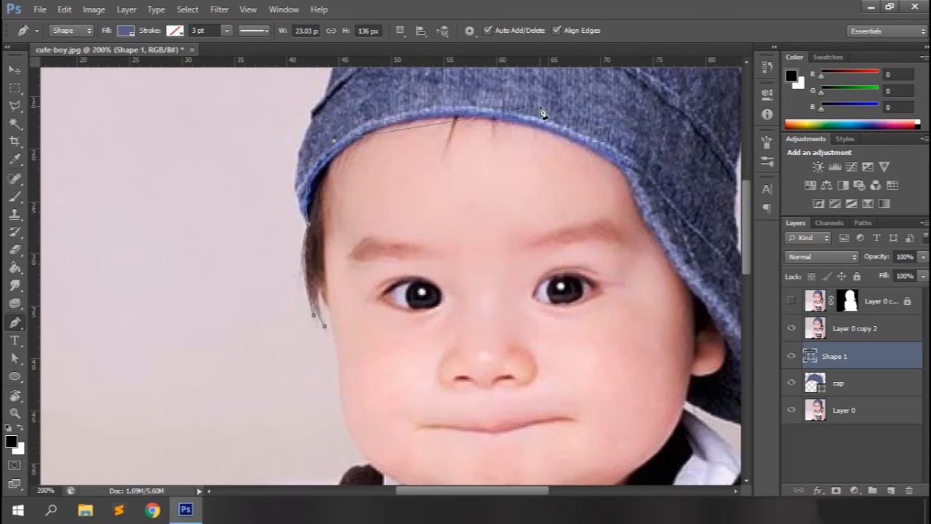
drag(523, 102, 518, 174)
Continue the hair path with pointed strands along the forehead and close it beside the left temple
click(495, 117)
click(497, 142)
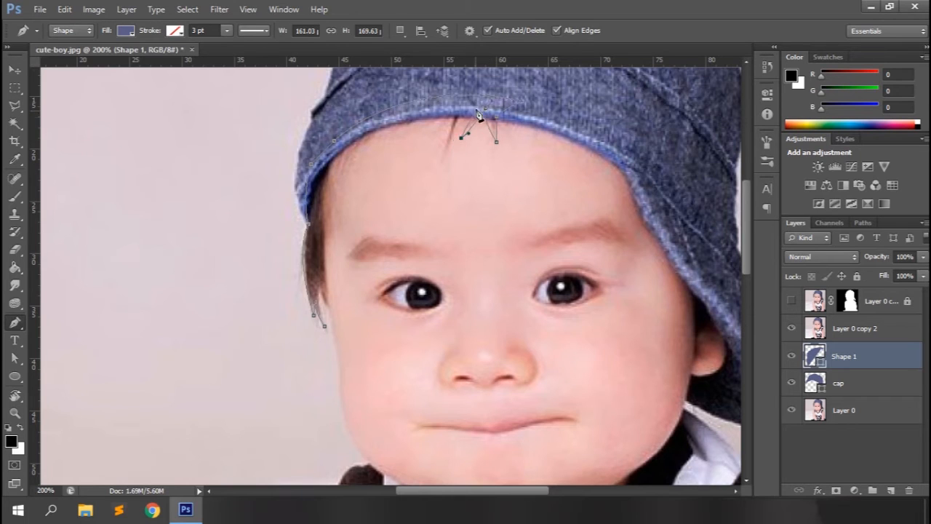
click(446, 153)
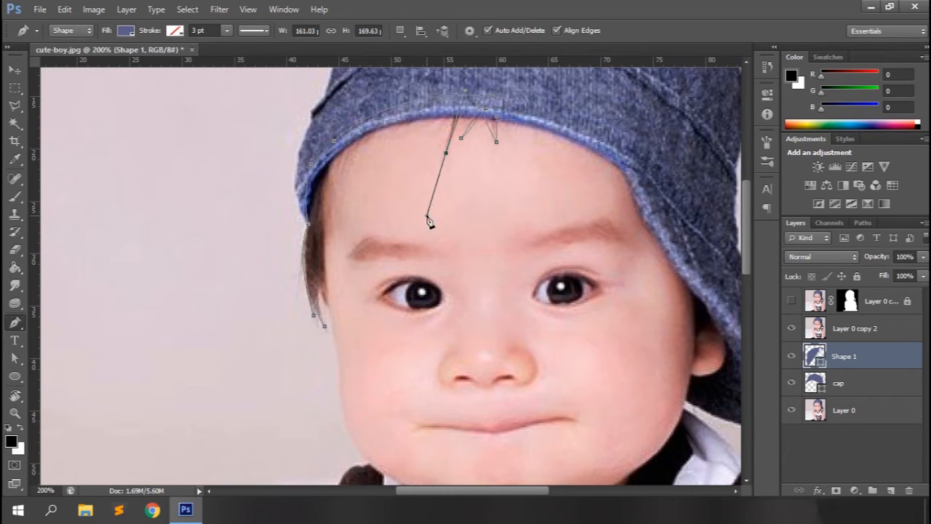
click(455, 105)
click(422, 114)
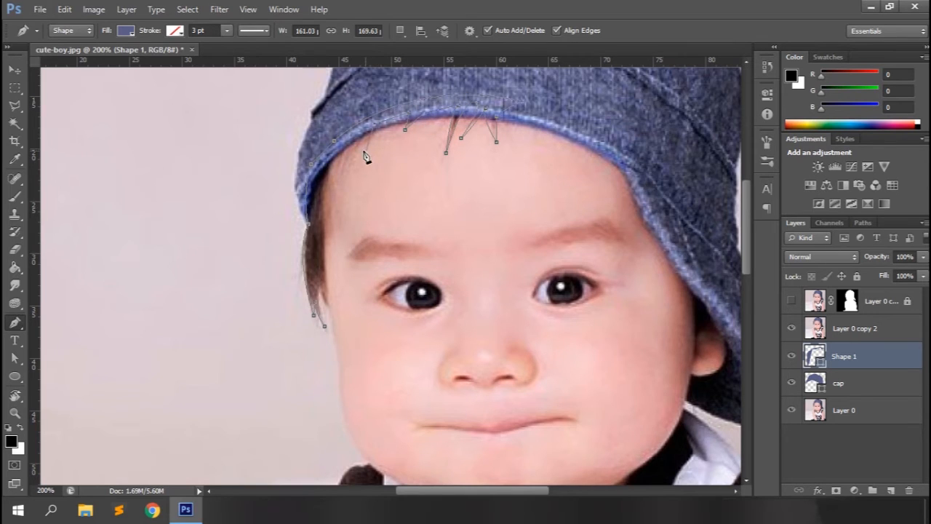
drag(321, 186, 322, 203)
drag(328, 305, 331, 310)
drag(320, 186, 310, 225)
drag(335, 173, 320, 213)
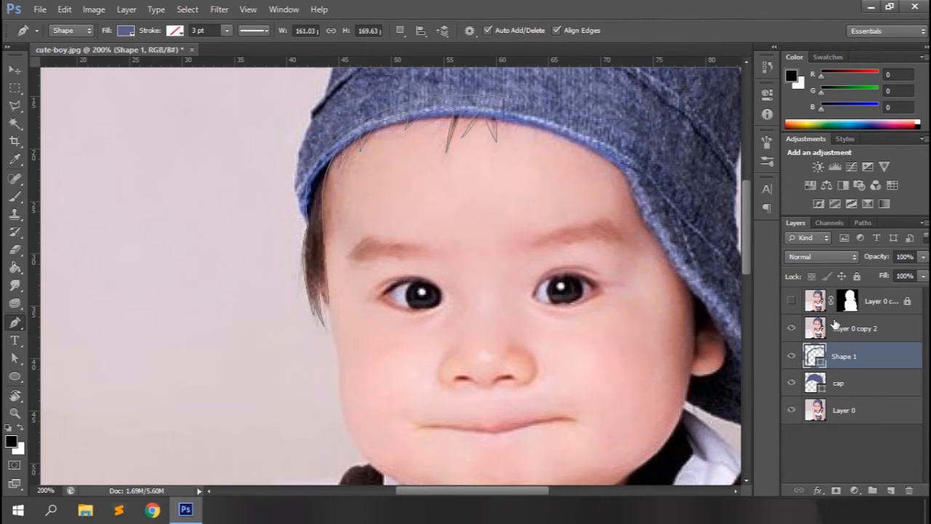
Fill the hair shape with dark brown #3d2525 sampled from the photo's hair
double_click(814, 355)
click(313, 245)
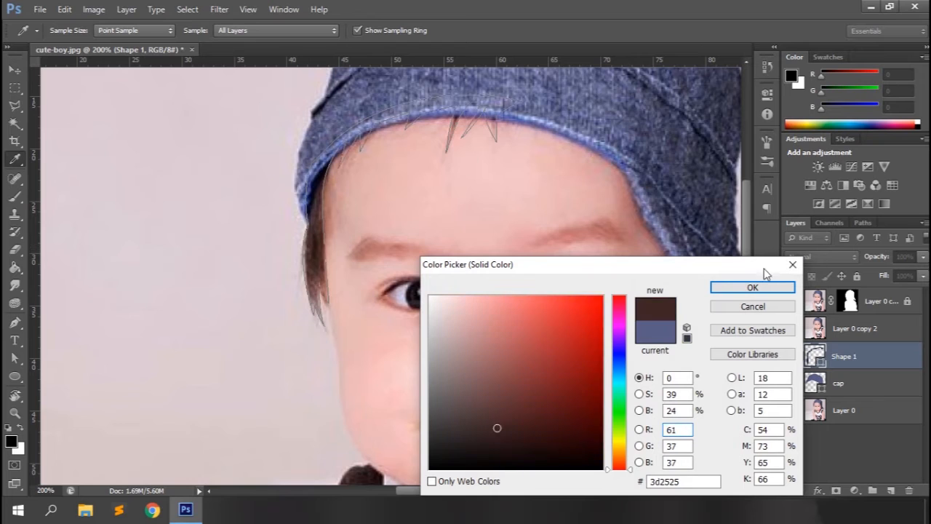
click(743, 285)
Hide Layer 0 copy 2 and move the hair shape below the cap layer
click(792, 328)
drag(860, 370, 857, 401)
key(ctrl+minus)
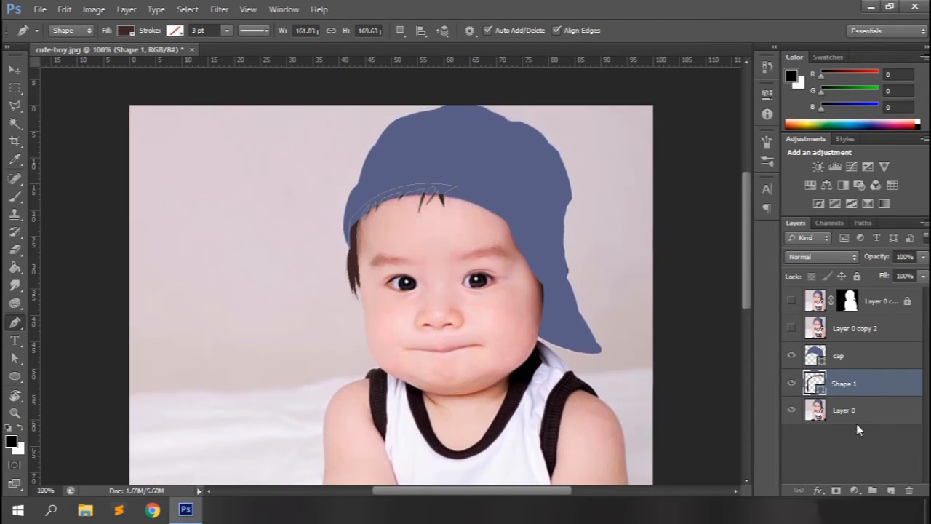
Show Layer 0 copy 2 again and make Layer 0 the active layer
click(856, 412)
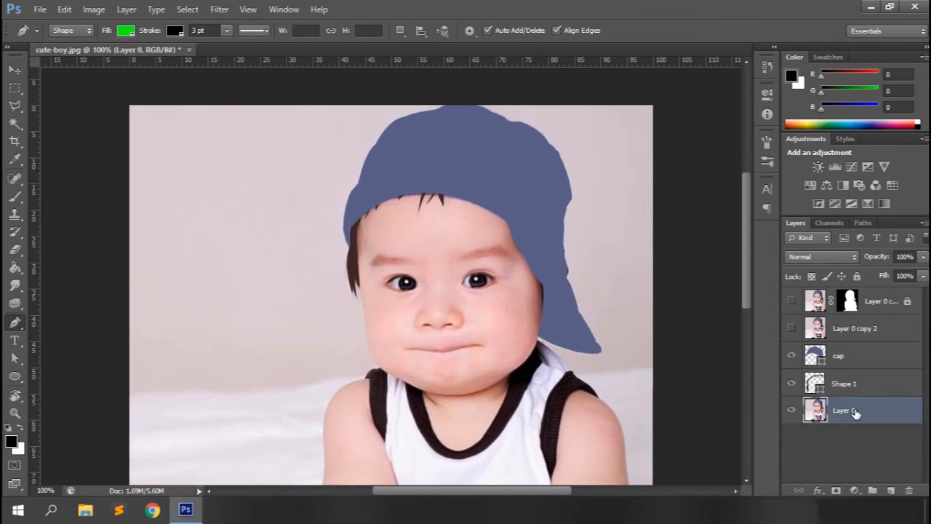
click(792, 328)
click(836, 329)
key(ctrl+plus)
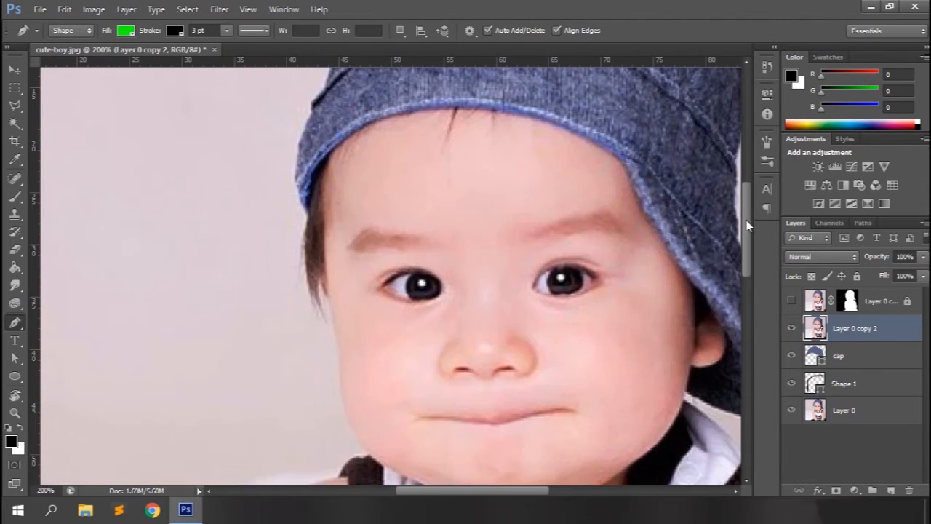
drag(745, 226, 752, 233)
click(855, 411)
Start a face path with the Pen tool, tracing from under the cap down the left cheek to the jaw
click(335, 103)
mouse_move(328, 248)
mouse_down()
mouse_move(349, 340)
mouse_move(339, 375)
mouse_up()
alt+click(327, 247)
click(352, 400)
click(400, 446)
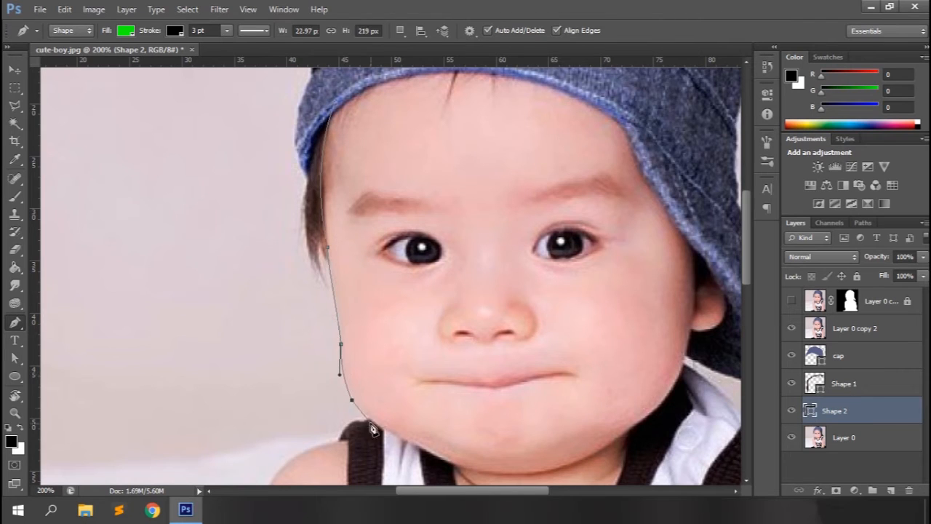
key(ctrl+z)
click(342, 344)
drag(354, 404, 363, 417)
click(407, 443)
Continue the face path along the chin and up the right cheek, then around the ear
drag(449, 463, 458, 468)
drag(549, 473, 567, 470)
click(636, 426)
click(692, 331)
drag(728, 297, 731, 338)
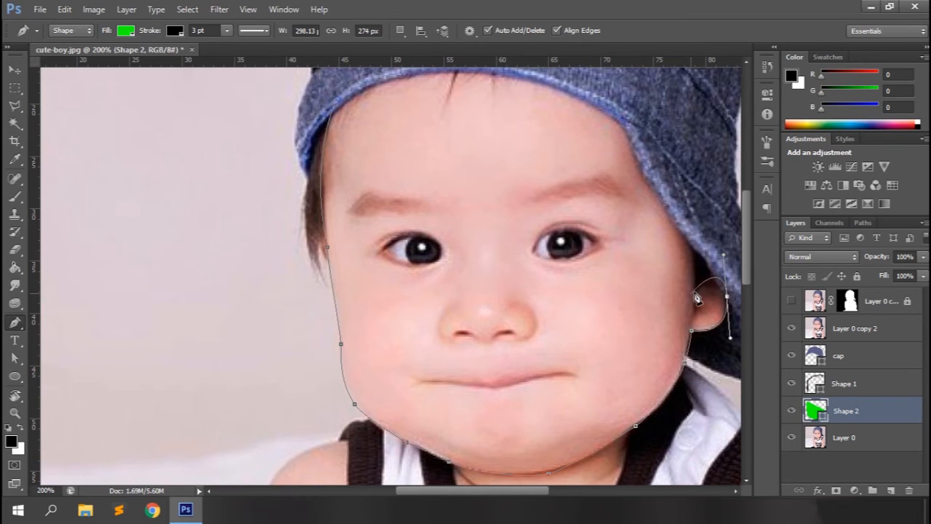
click(697, 292)
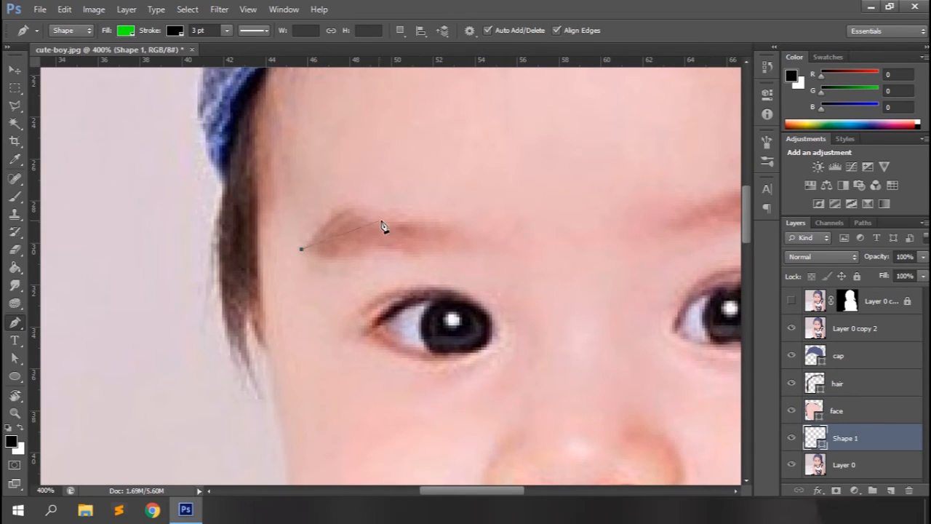
Trace the eyebrow on the image's left side as a closed shape with the Pen tool
drag(367, 206, 410, 205)
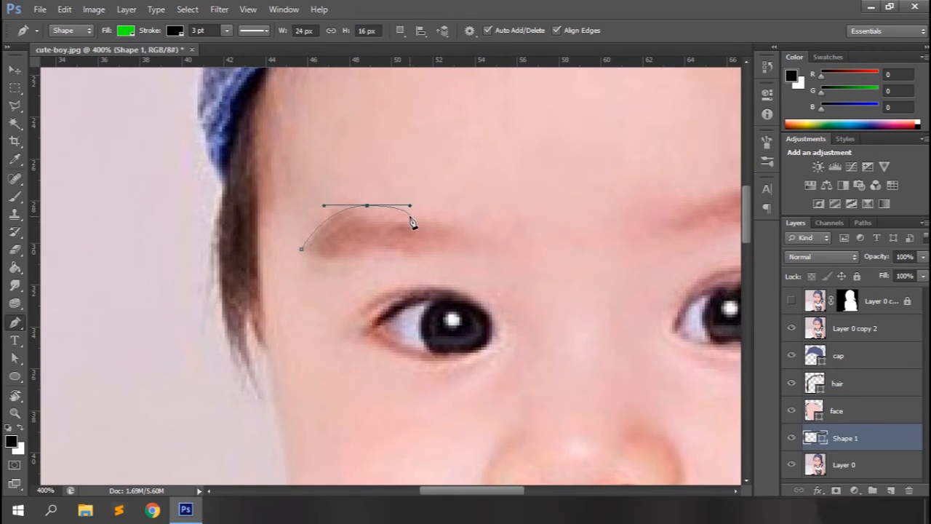
drag(483, 238, 502, 256)
click(474, 252)
mouse_move(415, 254)
mouse_down()
mouse_move(406, 264)
mouse_move(399, 256)
mouse_up()
drag(343, 257, 318, 257)
click(302, 249)
Rename the eyebrow layer to "eyebrow-right" and fill it with a brown sampled from the photo's eyebrow
double_click(832, 439)
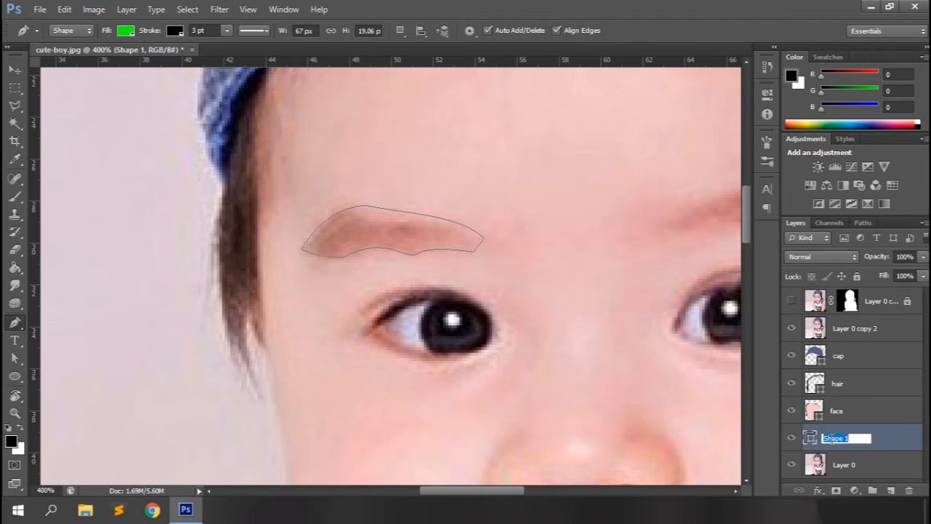
key(Return)
double_click(811, 438)
click(401, 233)
click(753, 287)
Trace the eyebrow on the image's right side as a second closed shape
scroll(430, 261, right, 5)
click(417, 225)
mouse_move(534, 188)
mouse_down()
mouse_move(574, 189)
mouse_move(540, 183)
mouse_up()
mouse_move(609, 206)
mouse_down()
mouse_move(662, 252)
mouse_move(610, 208)
mouse_up()
click(611, 222)
drag(539, 211, 447, 224)
click(437, 227)
click(417, 225)
Move the eyebrow shapes above the face layer and rename the second one to "eyebrow-left"
scroll(787, 426, down, 1)
click(792, 305)
drag(813, 441, 844, 375)
click(791, 305)
double_click(835, 442)
text(eyebrow-left)
key(Return)
Hide Layer 0 copy 2 and remove the stroke from both eyebrow shapes
shift+click(844, 415)
click(792, 305)
click(178, 31)
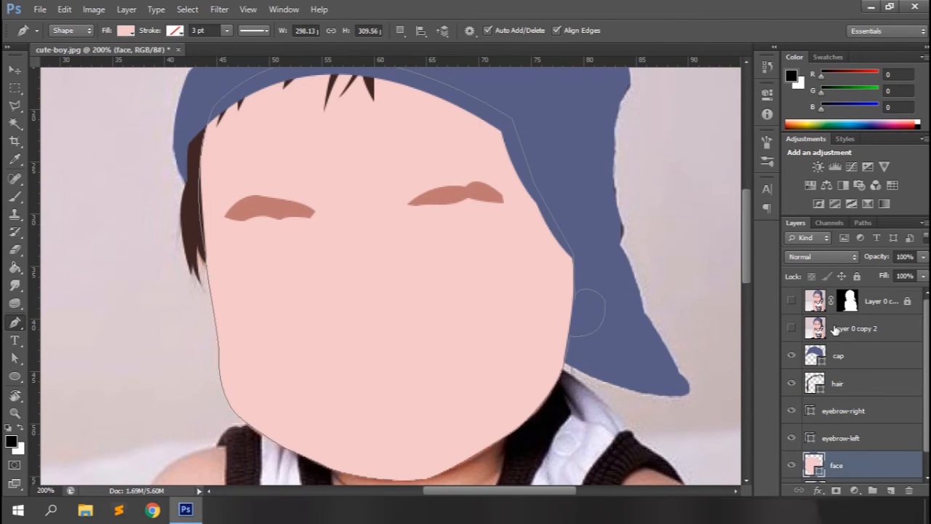
Trace a thin eyelid crease above the image's left eye and fill it with a reddish tone sampled near the eye's corner
key(ctrl+plus)
key(ctrl+plus)
scroll(842, 446, down, 1)
click(842, 446)
click(256, 221)
drag(125, 215, 41, 277)
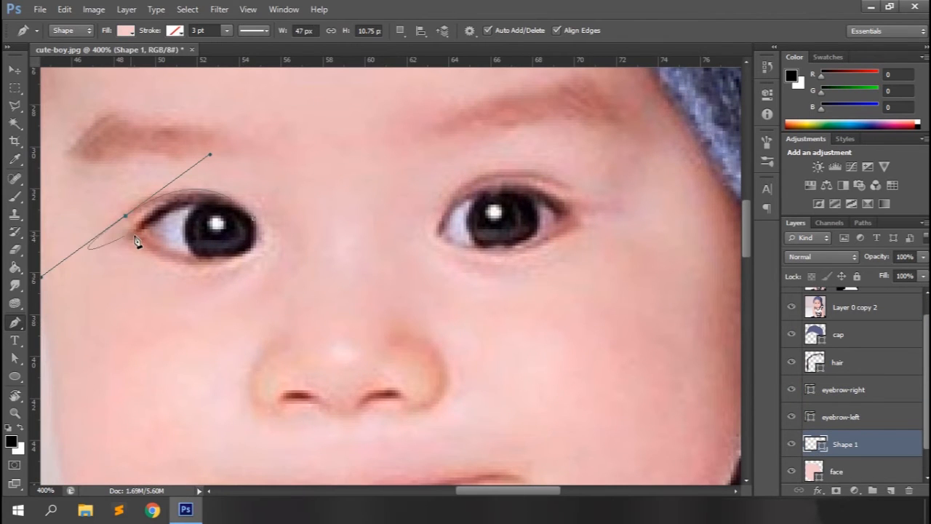
alt+click(125, 216)
drag(256, 221, 324, 280)
double_click(813, 444)
click(142, 227)
click(751, 289)
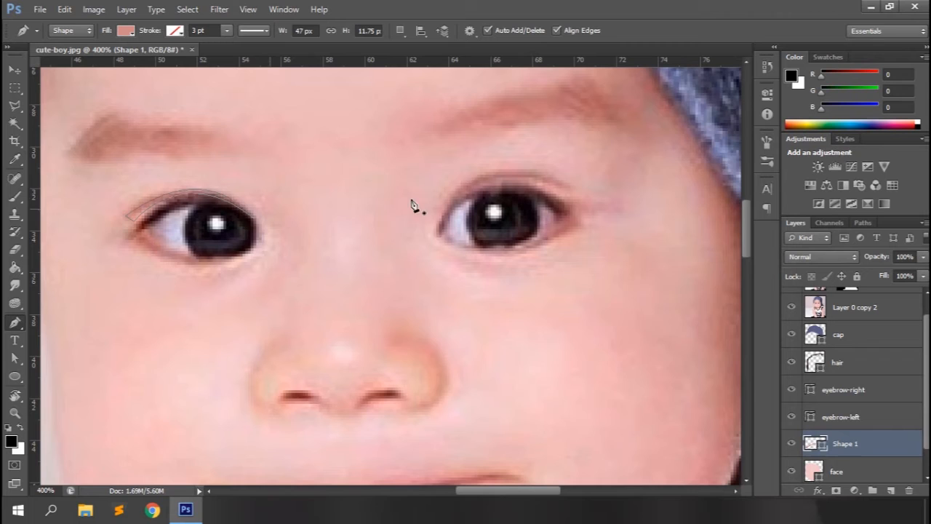
Trace the eyelid crease above the image's right eye and fill it with a colour sampled from the upper lid
click(439, 233)
drag(571, 190, 679, 253)
alt+click(571, 190)
drag(438, 233, 398, 323)
double_click(815, 443)
click(467, 191)
click(751, 288)
Draw the eye-white shape of the image's right eye and fill it with near-white
click(437, 234)
drag(573, 212, 670, 272)
alt+click(572, 213)
drag(437, 234, 337, 197)
double_click(815, 443)
click(458, 219)
click(429, 297)
click(752, 288)
Draw a rounded iris shape over the image's right eye and fill it with near-black sampled from the photo
click(483, 194)
drag(488, 246, 537, 268)
alt+click(488, 246)
drag(535, 231, 490, 183)
alt+click(536, 231)
click(483, 194)
double_click(820, 445)
click(511, 216)
click(752, 288)
Trace the upper lash line of the image's right eye as a dark brown shape, with Layer 0 copy 2 shown
scroll(909, 402, down, 2)
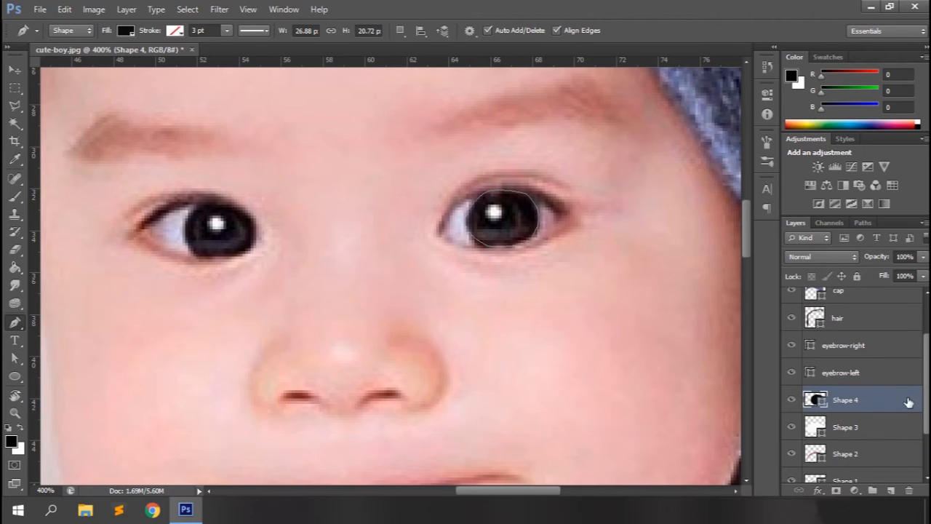
scroll(794, 328, up, 2)
click(792, 314)
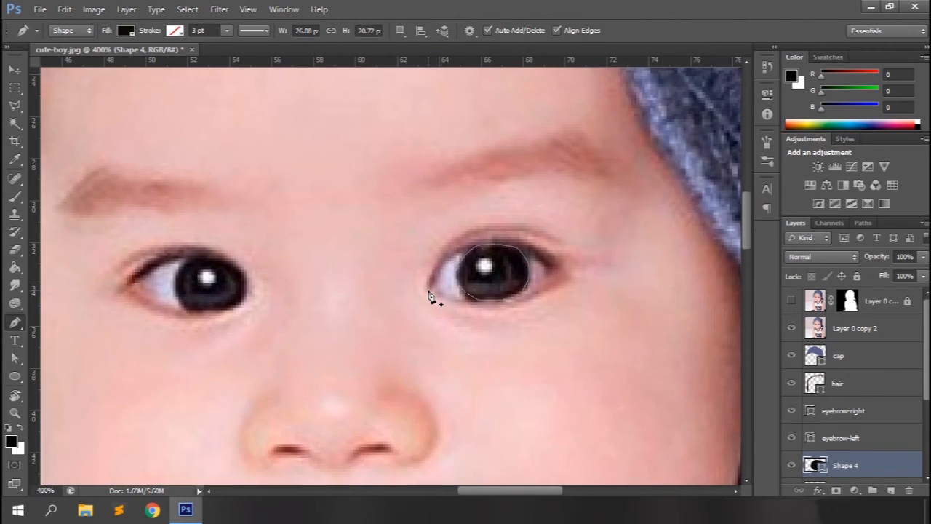
click(430, 292)
drag(556, 263, 646, 321)
drag(468, 198, 456, 193)
alt+click(557, 262)
click(548, 276)
drag(429, 292, 398, 379)
double_click(813, 468)
key(Return)
Draw the lower outer corner of the image's right eye and fill it with a reddish tone sampled there
click(508, 308)
drag(574, 277, 578, 263)
alt+click(574, 277)
click(561, 267)
mouse_move(509, 308)
mouse_down()
mouse_move(487, 312)
mouse_move(505, 305)
mouse_up()
drag(570, 290, 560, 299)
double_click(813, 466)
click(558, 280)
click(886, 138)
Group the shapes of the image's right eye together with the eyebrow-left layer
scroll(848, 371, down, 3)
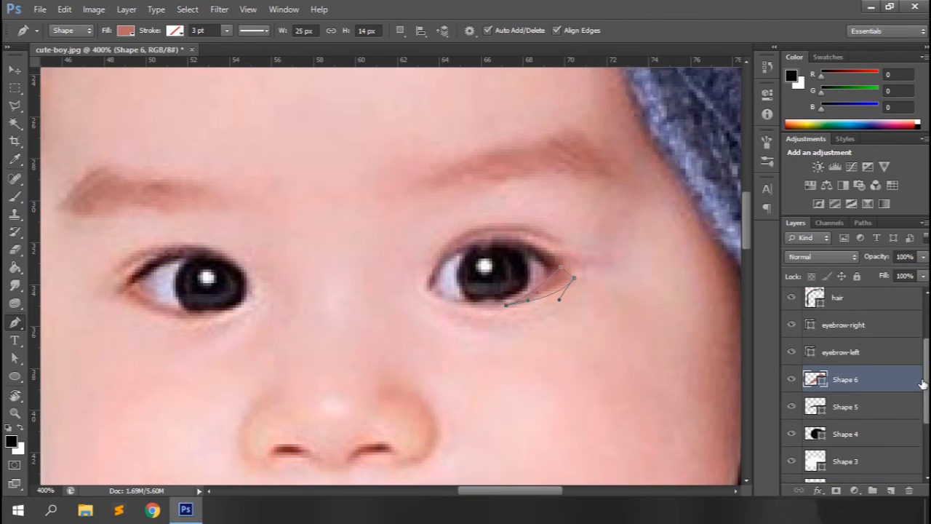
scroll(808, 350, up, 3)
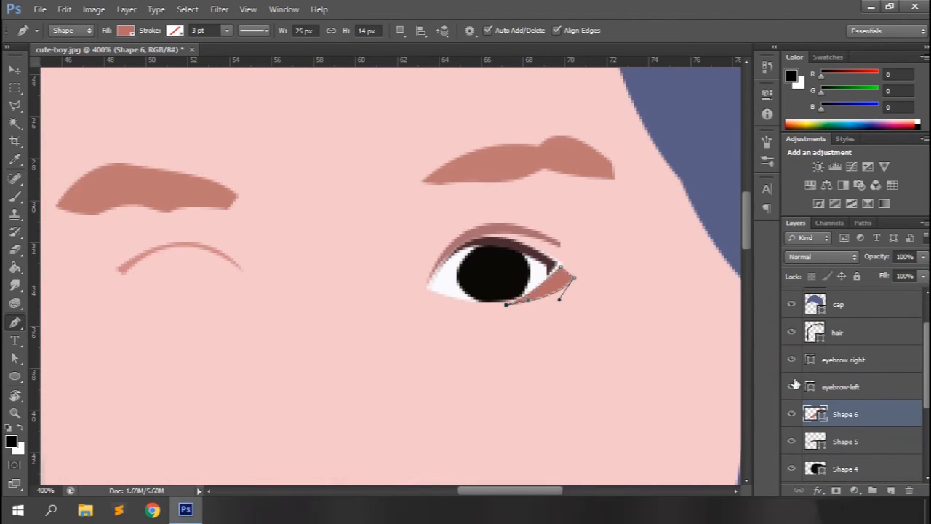
drag(845, 414, 846, 374)
scroll(851, 393, down, 5)
ctrl+click(860, 333)
ctrl+click(861, 359)
key(ctrl+g)
Check the new group by toggling its visibility, then place the left eyelid crease with eyebrow-right in Group 2
click(791, 394)
click(791, 394)
click(809, 393)
drag(857, 461, 861, 341)
mouse_move(862, 405)
mouse_down()
mouse_move(862, 381)
mouse_move(859, 396)
mouse_up()
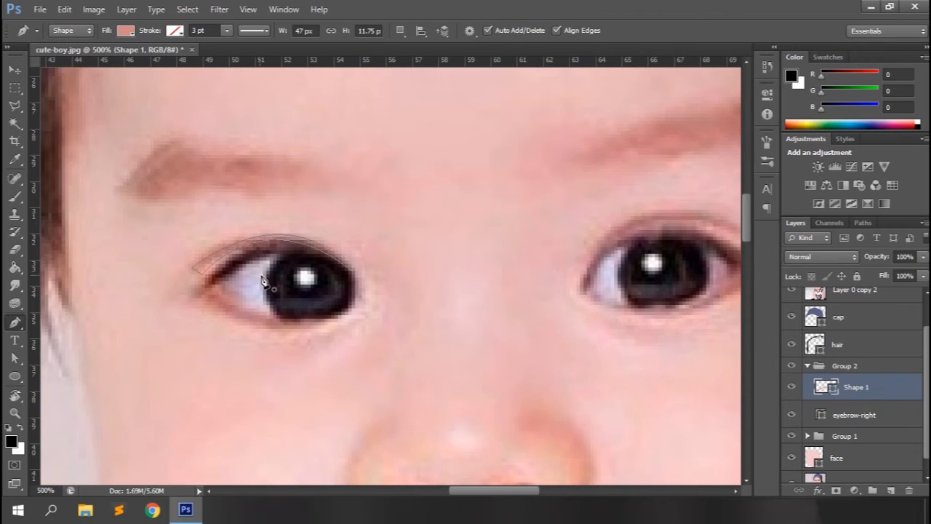
Trace the white of the image's left eye as a closed shape and fill it with white
click(205, 287)
drag(346, 309, 387, 275)
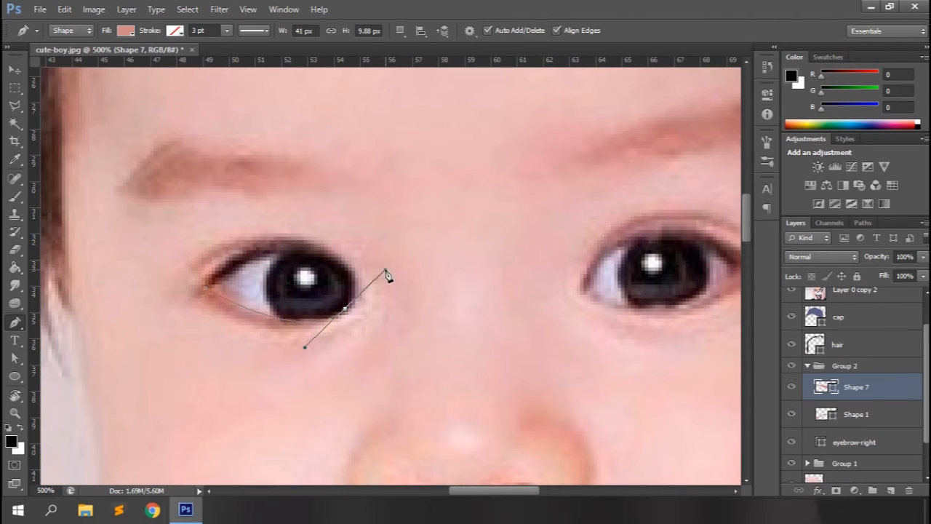
drag(208, 291, 138, 364)
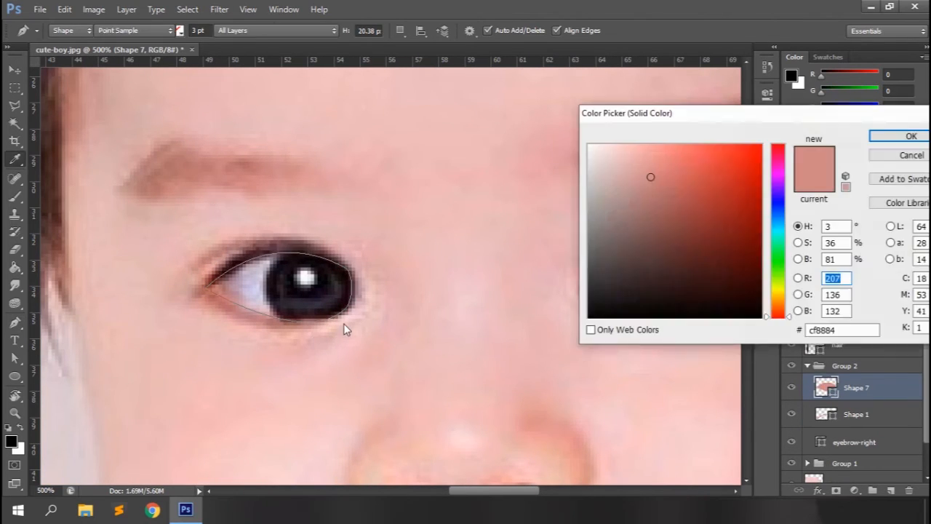
Trace the dark iris of the image's left eye as a closed shape with a near-black fill
click(307, 253)
drag(265, 291, 266, 333)
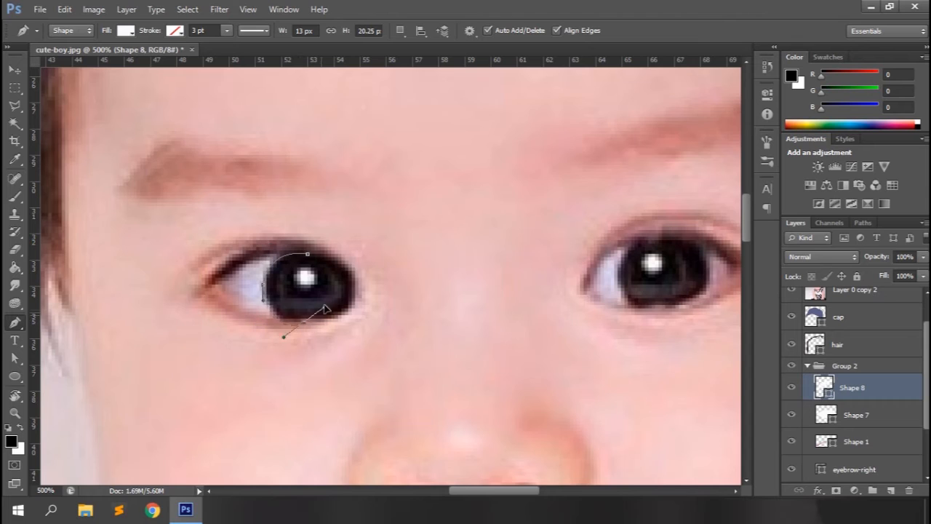
drag(337, 317, 399, 354)
click(307, 254)
Trace the upper lash line of the image's left eye and fill it with the black sampled from the iris
click(203, 285)
alt+click(348, 285)
drag(203, 286, 98, 372)
double_click(827, 387)
click(325, 262)
key(Return)
Draw the lower lid line of the image's left eye as a thin closed shape filled with brown
key(p)
drag(199, 294, 294, 368)
drag(345, 309, 401, 276)
click(199, 294)
double_click(827, 387)
click(909, 133)
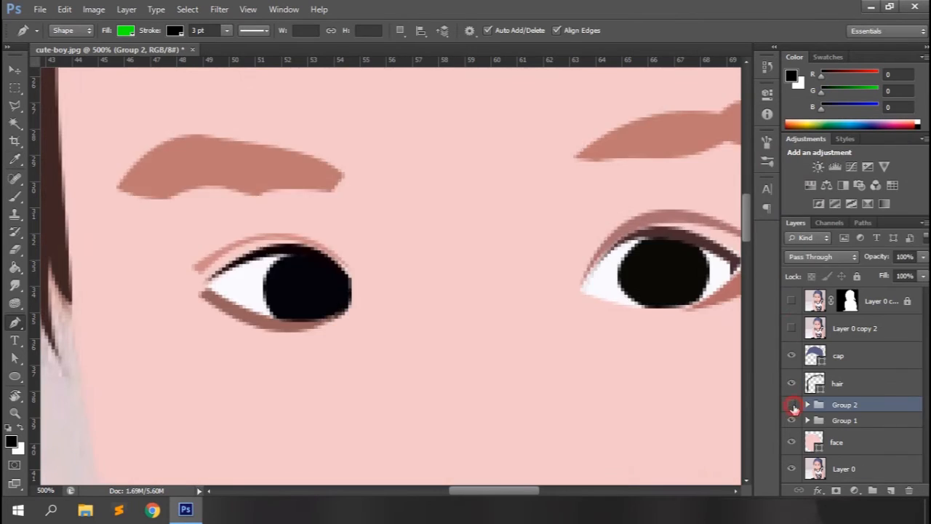
Start the nose outline along its left wing as a new shape, with fill and stroke set to none
key(ctrl+1)
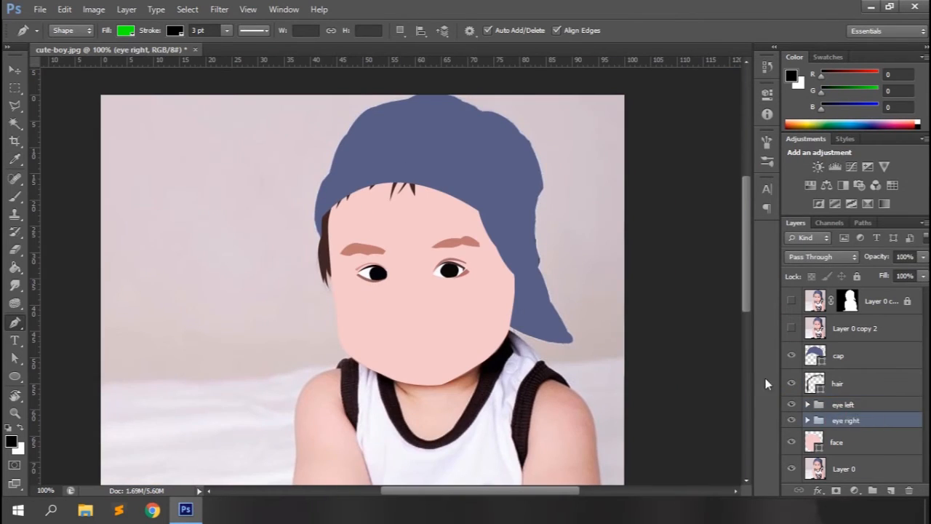
click(415, 124)
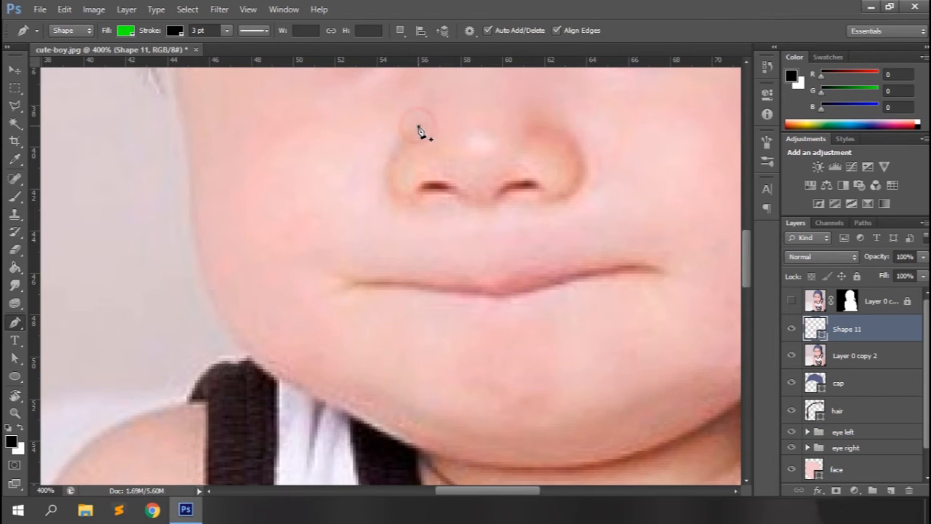
mouse_move(412, 205)
mouse_down()
mouse_move(473, 226)
mouse_move(431, 203)
mouse_move(520, 243)
mouse_up()
click(175, 30)
click(117, 57)
click(125, 30)
click(68, 57)
click(458, 5)
drag(401, 160, 436, 157)
key(ctrl+alt+z)
key(ctrl+alt+z)
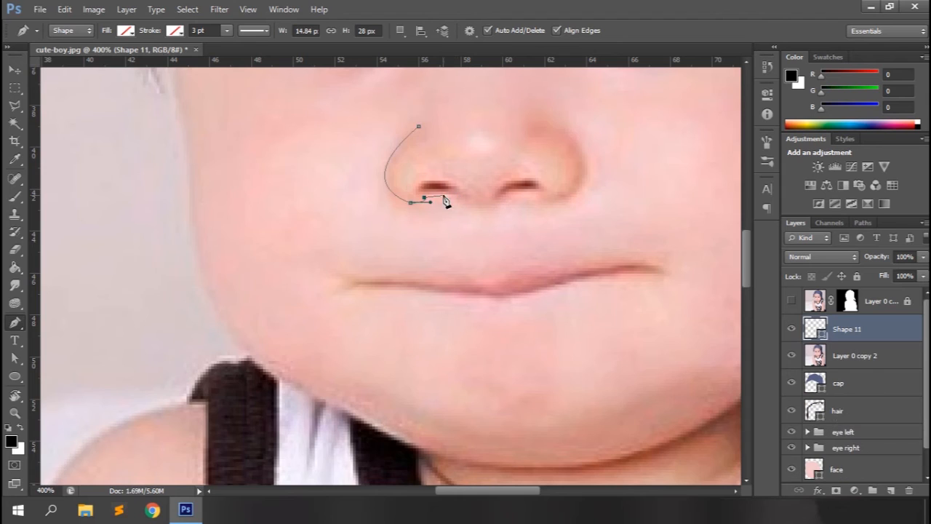
Continue the nose outline around both nostrils and the right wing, and close it across the bridge between the eyes
drag(410, 185, 410, 183)
drag(464, 220, 468, 205)
drag(539, 178, 527, 186)
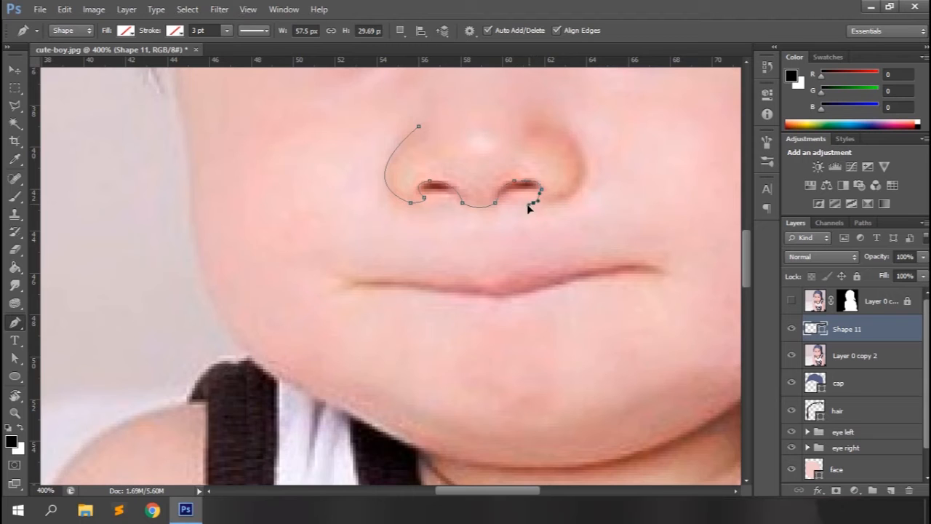
drag(589, 139, 582, 125)
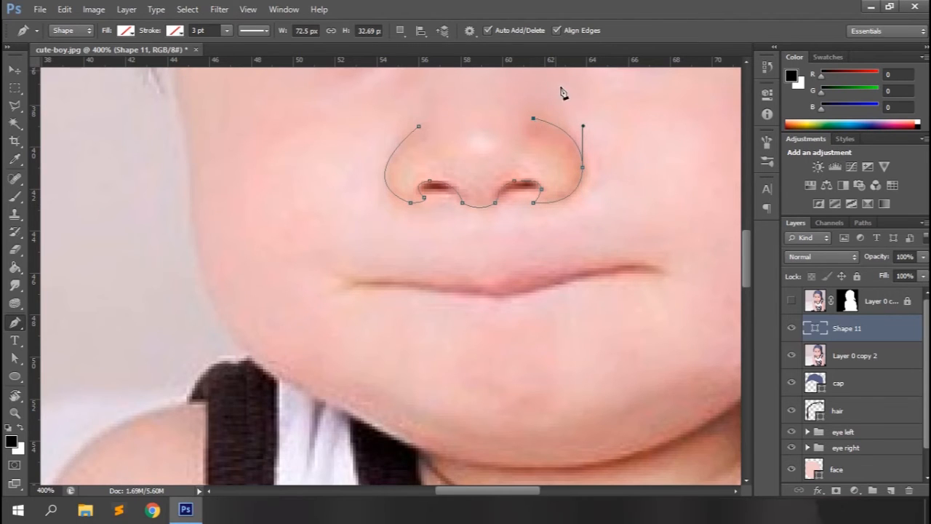
key(ctrl+minus)
scroll(494, 106, up, 2)
click(496, 132)
click(436, 128)
Move the nose shape's layer below the hair layer and fill the shape with a salmon skin tone
drag(848, 329, 856, 421)
double_click(816, 411)
click(912, 155)
click(126, 31)
click(149, 51)
double_click(816, 412)
click(465, 179)
click(912, 137)
double_click(816, 411)
click(660, 154)
click(912, 137)
Rename the nose shape's layer as nose
drag(748, 259, 747, 280)
key(ctrl+plus)
key(ctrl+plus)
drag(502, 490, 509, 491)
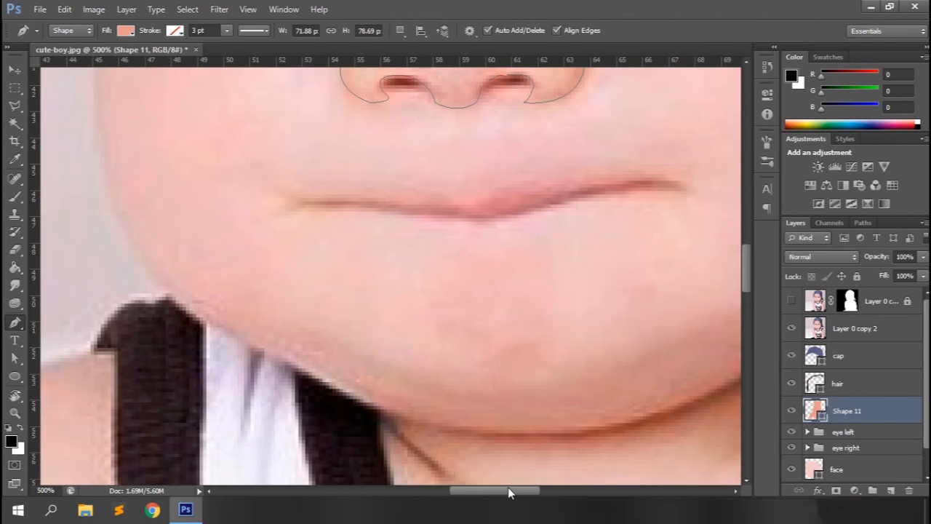
double_click(848, 411)
text(nose)
key(Return)
Trace the closed lips from one mouth corner to the other and back as a closed shape
key(ctrl+minus)
key(ctrl+minus)
key(ctrl+minus)
click(356, 241)
drag(425, 241, 486, 250)
drag(487, 250, 449, 246)
drag(513, 235, 543, 250)
drag(437, 249, 426, 259)
Fill the lips shape with a muted rose colour and name its layer lips
double_click(810, 411)
click(661, 189)
click(910, 131)
double_click(837, 411)
text(lips)
key(Return)
Trace the visible ear beneath the cap flap as a closed shape
drag(749, 271, 750, 252)
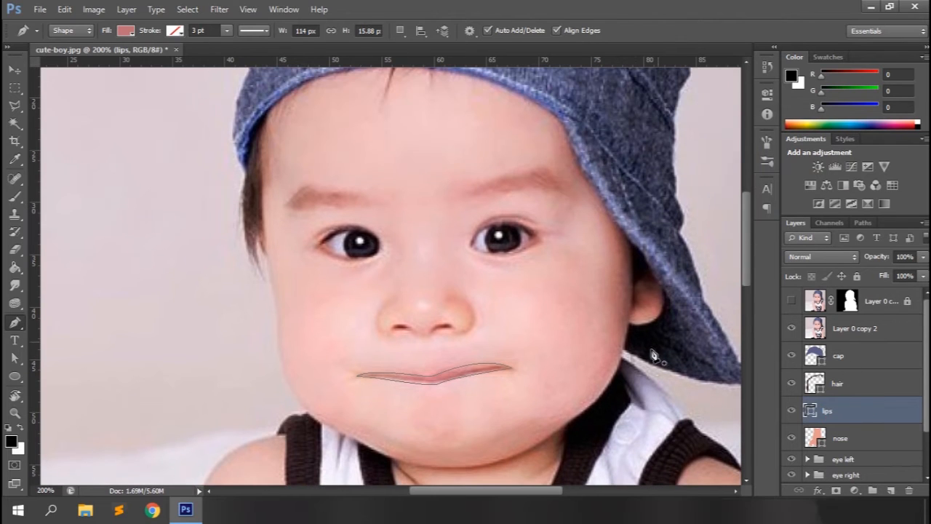
click(630, 324)
drag(665, 288, 658, 243)
drag(635, 282, 639, 312)
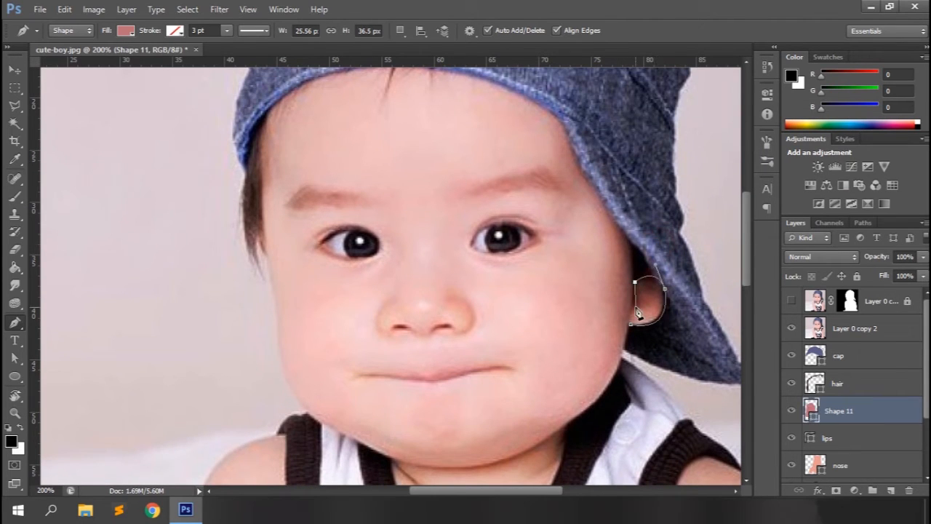
click(632, 325)
Name the ear shape's layer ear and fill it with the tone #bf867f sampled from the photo's ear
double_click(839, 411)
text(ear)
key(Return)
double_click(812, 411)
drag(684, 114, 277, 121)
click(649, 309)
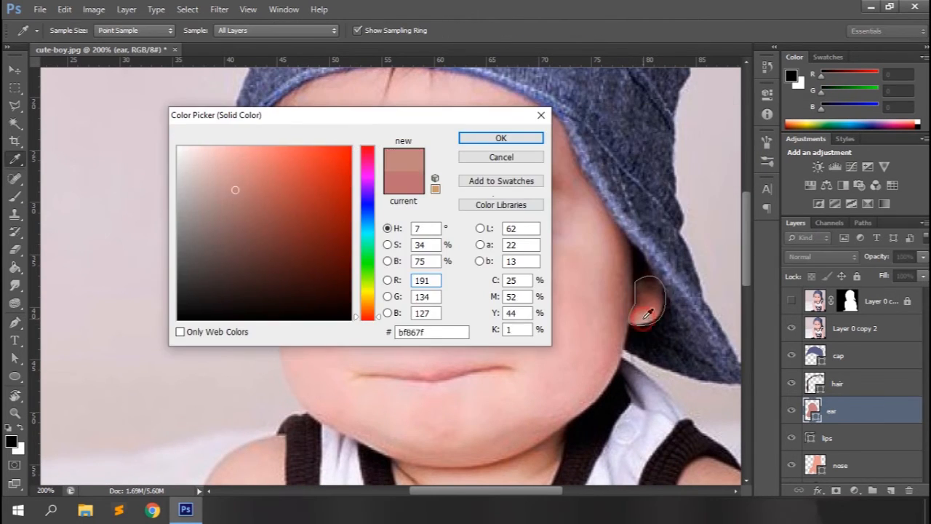
click(501, 139)
Draw the hair patch between the ear and the cap, name its layer hair-1 and fill it with black
click(631, 241)
click(635, 288)
click(665, 288)
drag(631, 241, 631, 262)
double_click(847, 411)
text(hair-1)
key(Return)
double_click(812, 411)
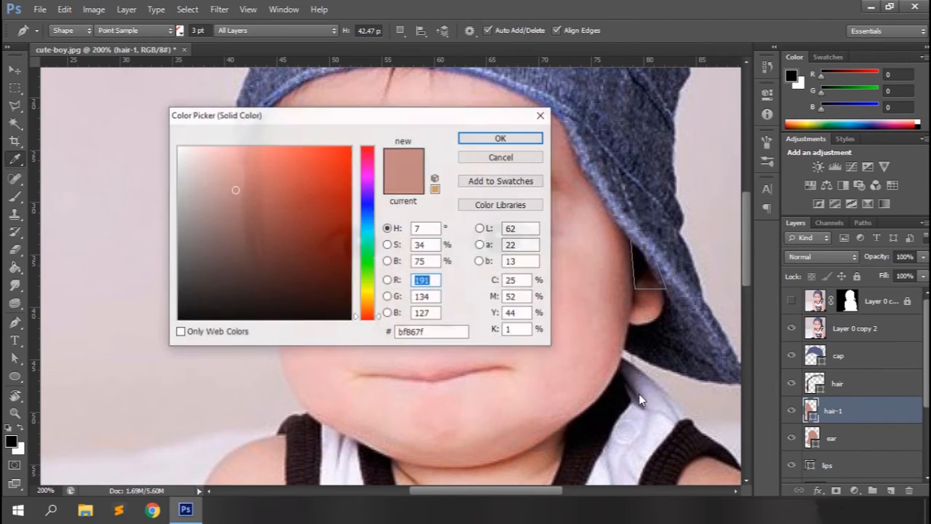
Hide Layer 0 copy 2 to check the whole flat portrait, and show it again
scroll(920, 366, down, 1)
key(ctrl+minus)
key(ctrl+minus)
scroll(921, 366, up, 2)
click(792, 328)
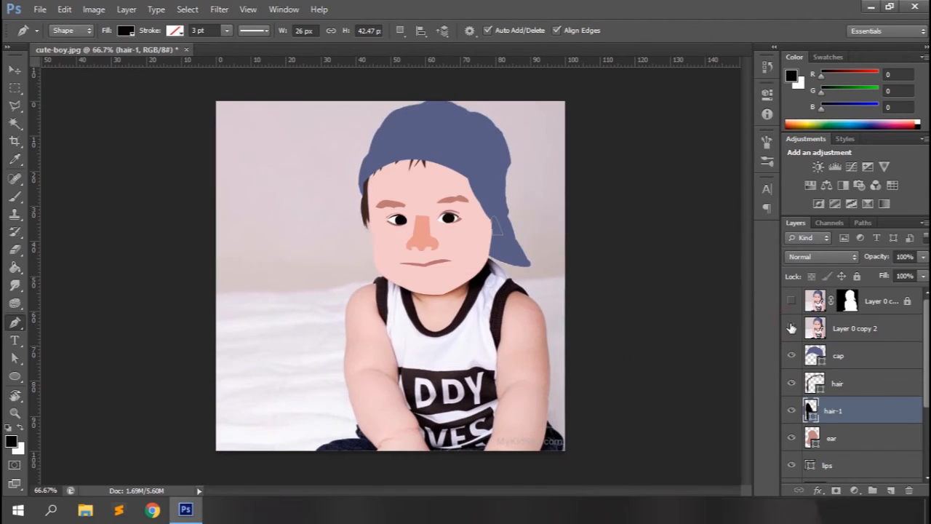
click(792, 328)
Trace the image's left nostril as a small closed shape and name its layer nostril
key(ctrl+plus)
key(ctrl+plus)
key(ctrl+plus)
click(485, 152)
drag(514, 153, 539, 169)
alt+click(515, 152)
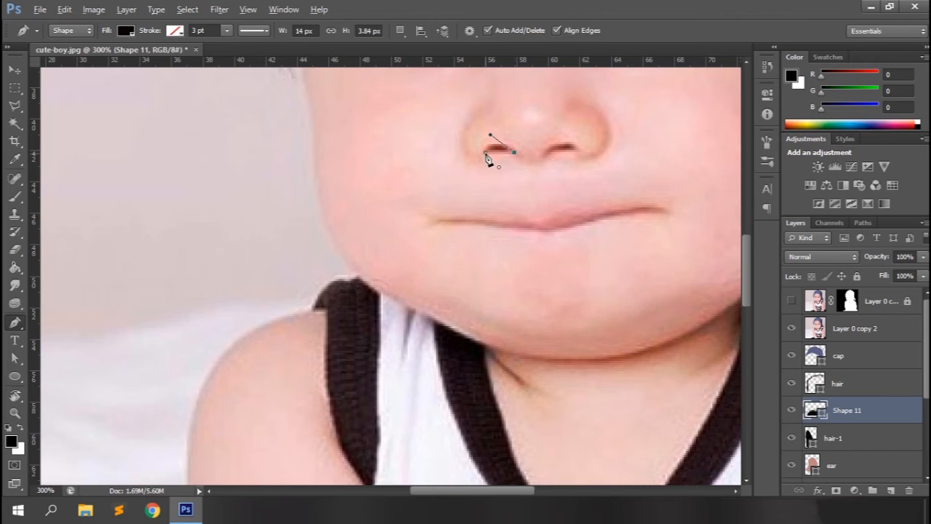
double_click(847, 411)
text(nostril)
key(Return)
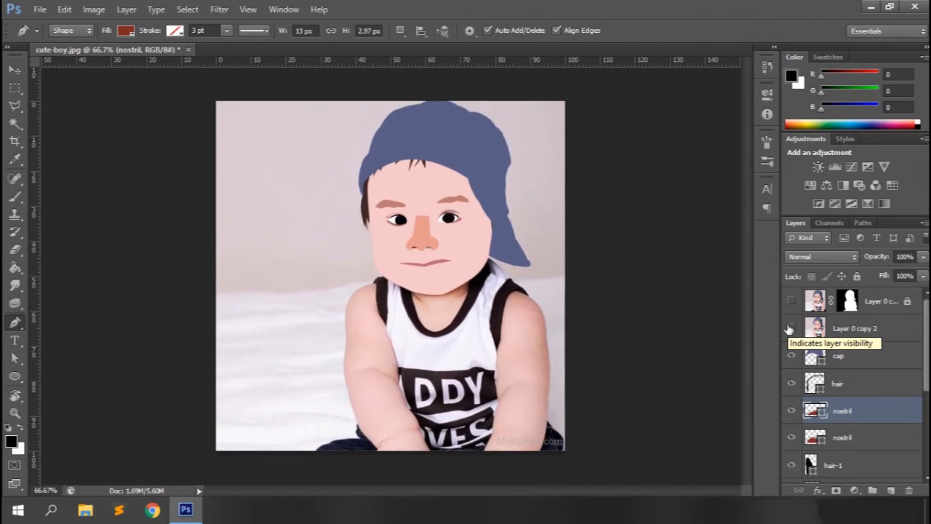
Name the group holding the hair shapes hair
click(792, 328)
key(ctrl+plus)
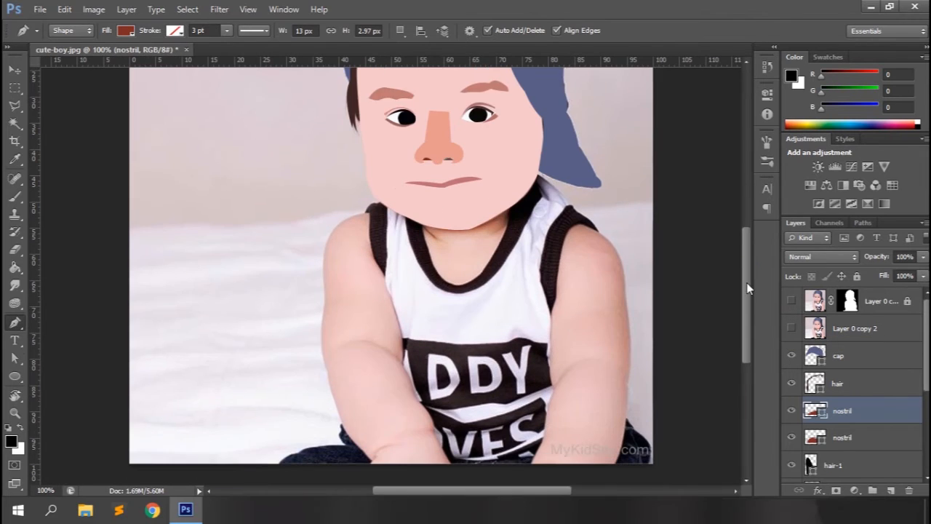
drag(746, 282, 747, 304)
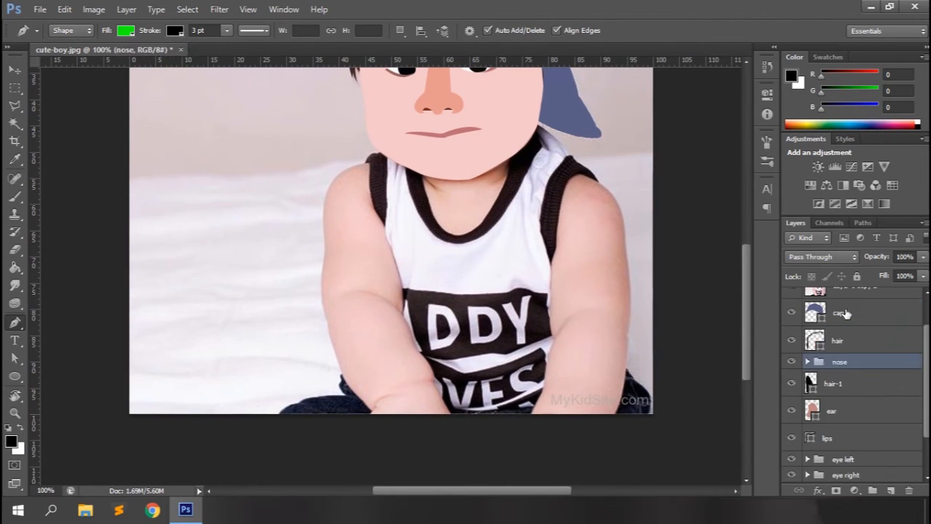
double_click(844, 334)
text(hair)
key(Return)
Show Layer 0 copy 2 and trace the image's left arm as a new shape, starting at the shoulder's sleeve edge
scroll(791, 334, up, 2)
scroll(792, 300, down, 1)
click(792, 299)
scroll(610, 314, up, 1)
click(369, 208)
drag(322, 248, 321, 334)
alt+click(323, 249)
click(325, 284)
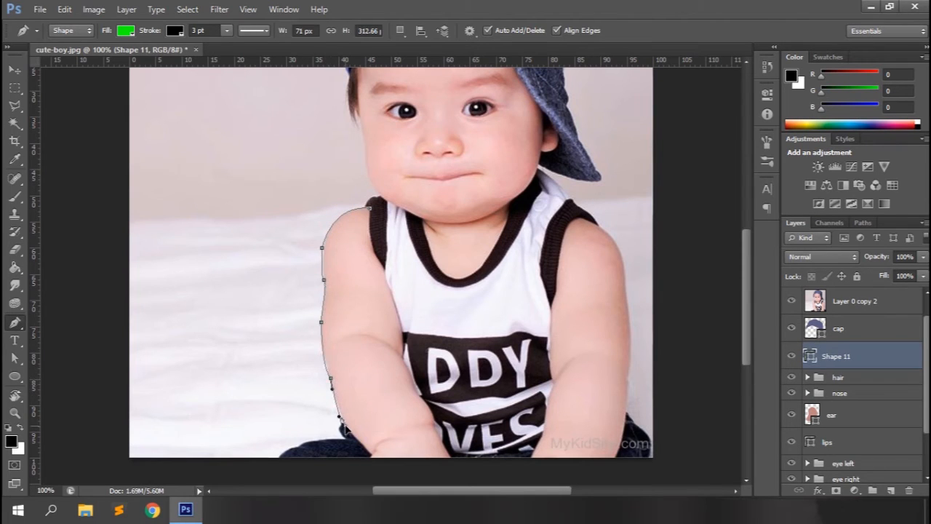
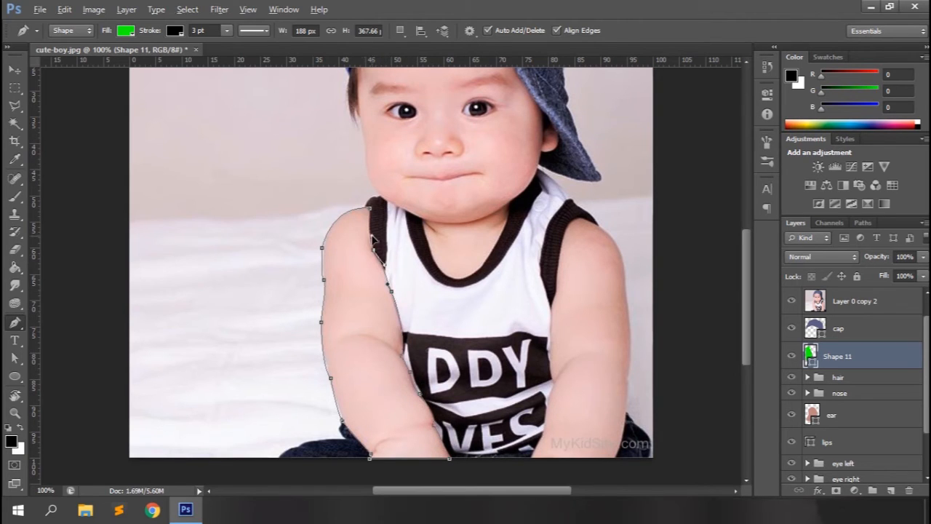
Remove the stroke from the left arm shape and fill it with a skin tone sampled from the arm
click(175, 30)
click(117, 58)
click(398, 6)
double_click(810, 356)
drag(381, 222, 398, 308)
click(356, 269)
click(509, 333)
Trace the neck area between the chin and the shirt's collar as a closed shape and fill it with a skin tone
click(422, 219)
drag(509, 206, 426, 387)
scroll(482, 306, down, 1)
key(ctrl+plus)
key(ctrl+plus)
key(ctrl+minus)
drag(579, 135, 521, 274)
drag(444, 438, 445, 445)
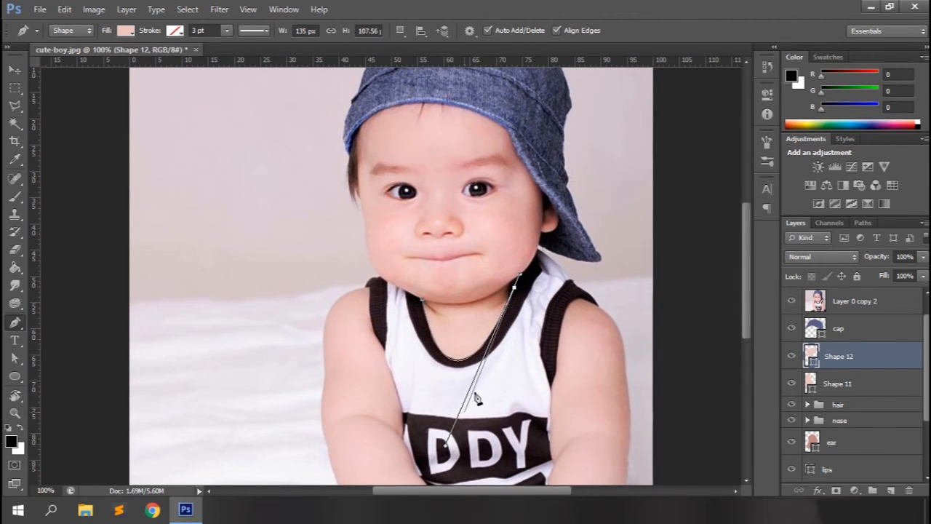
double_click(812, 355)
click(536, 355)
Name the neck shape's layer neck and the left arm shape's layer hand left
double_click(839, 355)
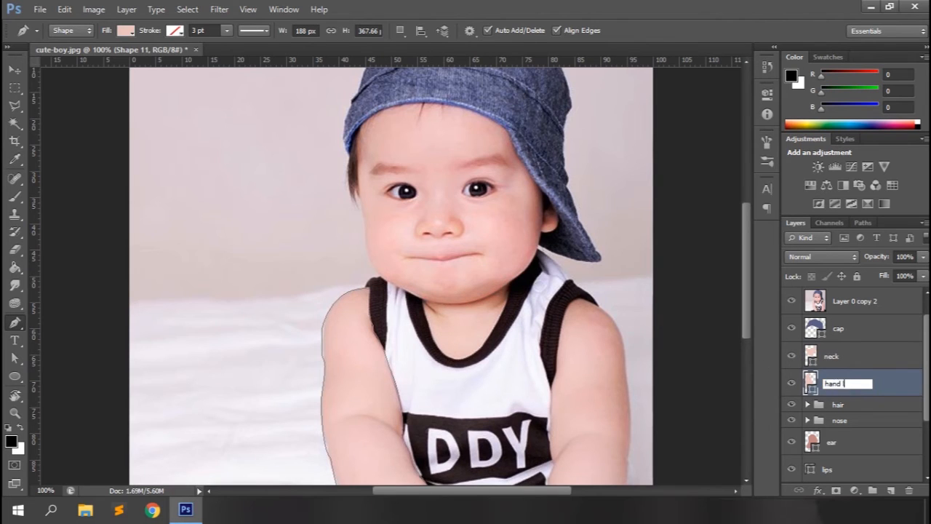
text(left)
key(Return)
Trace the image's right arm from the armpit to the image edge and back over the shoulder, and name its layer hand right
scroll(550, 305, down, 3)
click(551, 294)
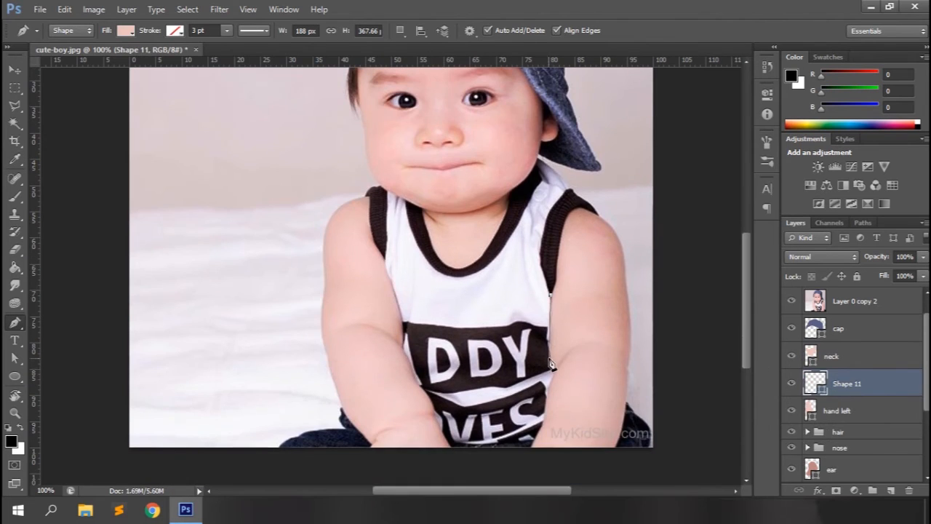
alt+click(555, 372)
click(531, 449)
click(614, 449)
drag(630, 372, 630, 327)
drag(599, 216, 561, 240)
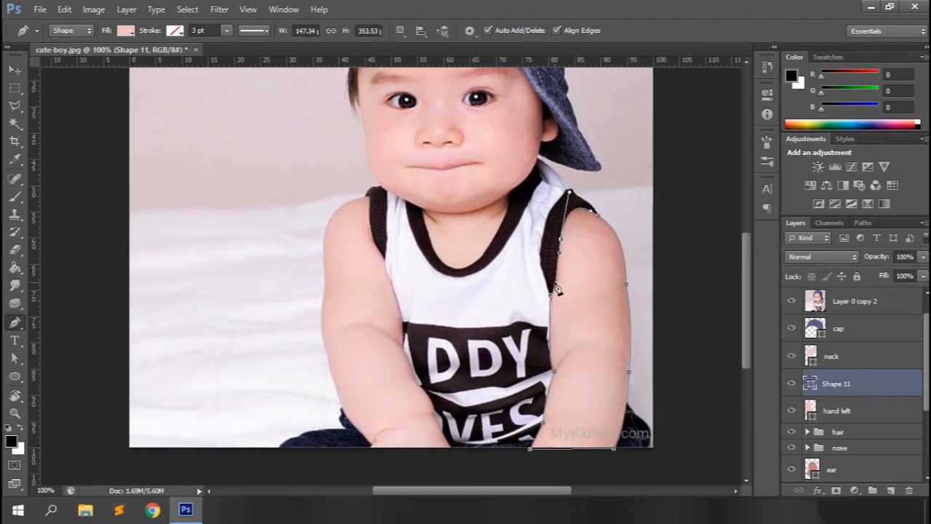
double_click(829, 390)
text(hand right)
key(Return)
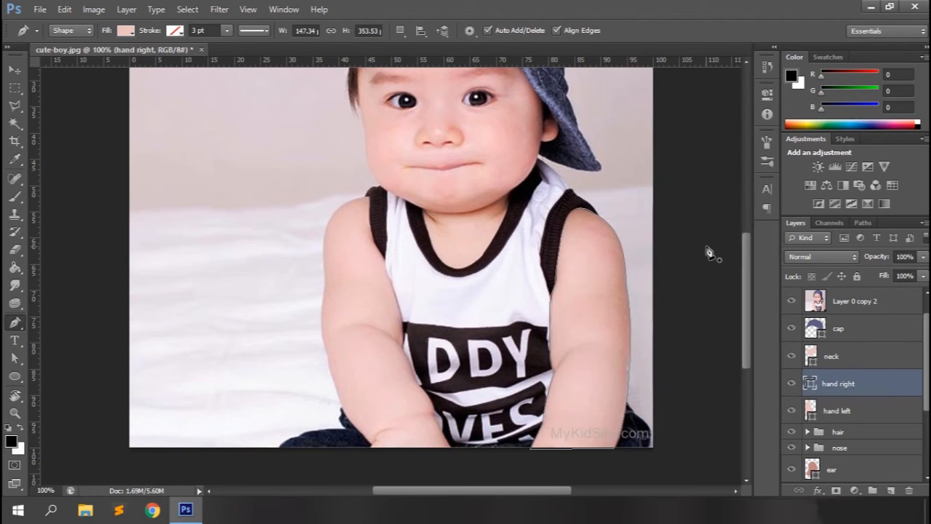
Trace the elbow crease on the image's left arm as a closed shape and fill it with a skin tone
key(ctrl+plus)
click(417, 428)
drag(300, 383, 248, 406)
alt+click(299, 384)
drag(416, 420, 478, 486)
click(417, 428)
double_click(816, 383)
drag(436, 313, 645, 162)
click(398, 405)
click(721, 187)
Trace the outer part of the left wrist crease as a thin closed shape and fill it with a skin tone
drag(748, 297, 748, 358)
click(354, 347)
drag(399, 314, 445, 318)
alt+click(399, 314)
double_click(816, 383)
click(380, 328)
click(721, 187)
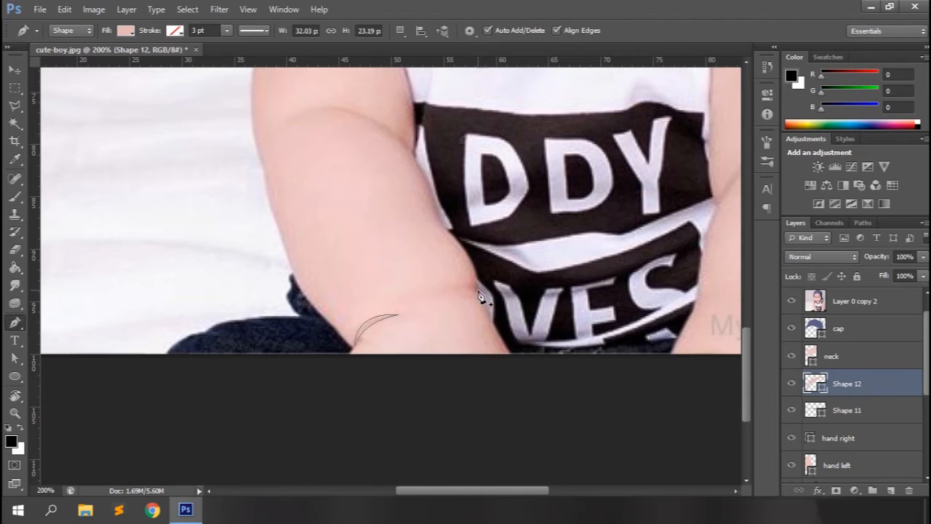
Trace the inner end of the left wrist crease beside the shirt and fill it with a darker skin tone
click(480, 293)
drag(446, 297, 438, 308)
alt+click(446, 297)
drag(477, 284, 495, 293)
double_click(816, 382)
drag(568, 163, 720, 122)
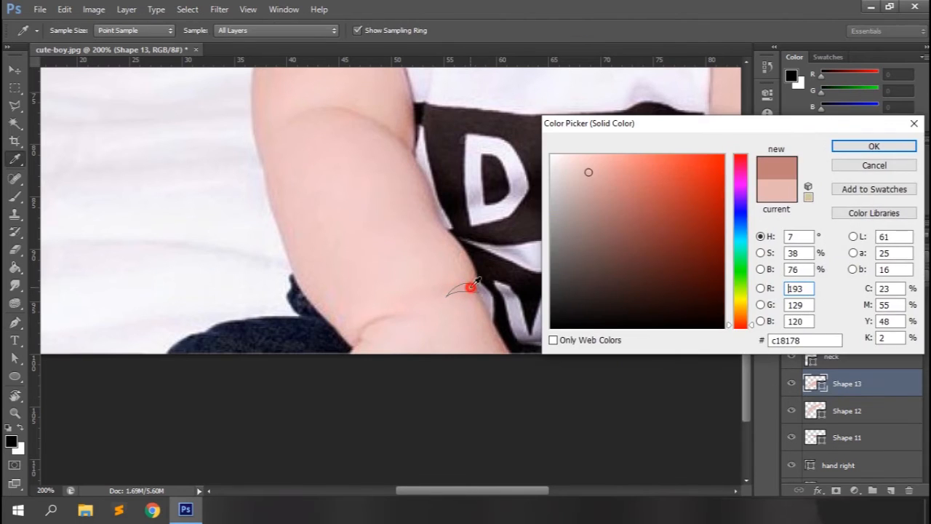
click(620, 192)
click(874, 146)
Trace the elbow crease on the image's right arm as a closed shape and fill it with a skin tone
drag(501, 490, 551, 494)
click(490, 200)
drag(566, 140, 622, 155)
alt+click(567, 140)
drag(490, 208, 462, 263)
alt+click(491, 208)
click(490, 201)
double_click(815, 383)
click(595, 179)
click(873, 146)
Group the two arm layers with their crease shapes and name the group hands
scroll(851, 384, up, 1)
drag(747, 372, 745, 397)
scroll(856, 355, down, 5)
key(ctrl+g)
double_click(841, 304)
text(hands)
key(Return)
Trace the visible jeans area beside the image's right arm as a closed shape down to the image edge
scroll(842, 308, up, 3)
click(635, 234)
click(656, 262)
drag(682, 328, 667, 374)
alt+click(682, 327)
click(610, 330)
click(635, 233)
Remove the stroke from the right jeans shape and fill it with a dark colour sampled from the denim
click(174, 31)
click(106, 48)
double_click(815, 384)
drag(458, 153, 408, 266)
click(644, 289)
click(545, 293)
Put the jeans shape into a new group named jeans
drag(509, 490, 477, 490)
key(ctrl+g)
double_click(841, 378)
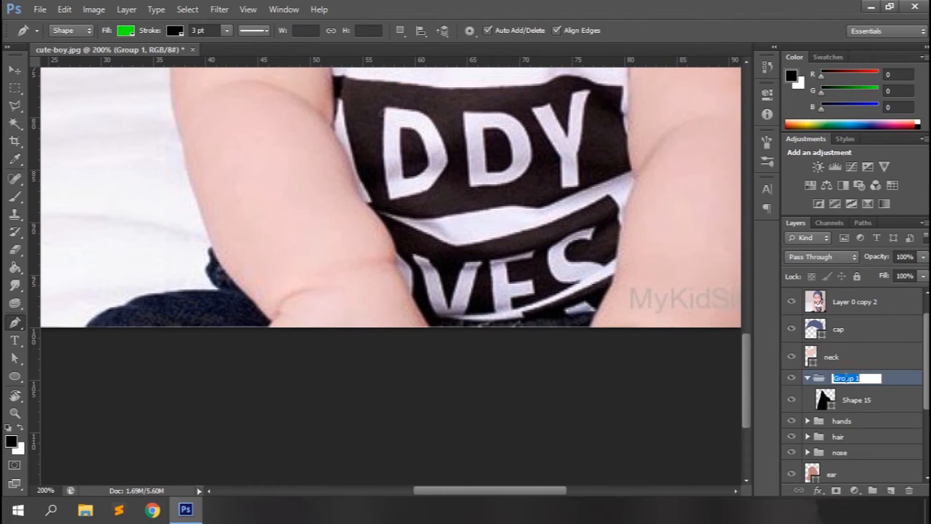
text(jeans)
key(Return)
Trace the jeans area beside the image's left arm as a closed shape along the image's lower edge
click(83, 327)
drag(140, 291, 262, 294)
alt+click(164, 294)
alt+click(220, 290)
drag(211, 262, 220, 242)
alt+click(211, 262)
alt+click(211, 246)
click(283, 332)
click(84, 329)
Remove the stroke from the left jeans shape and fill it with a dark colour sampled from the denim
click(174, 31)
click(106, 49)
double_click(825, 399)
click(185, 312)
click(547, 289)
Trace the narrow jeans strip below the shirt between both arms and collapse the jeans group
click(424, 313)
drag(588, 330, 434, 335)
click(808, 379)
Trace the shirt's dark armhole trim on the image's left shoulder, remove its stroke and fill it with the trim's dark colour
scroll(509, 255, up, 9)
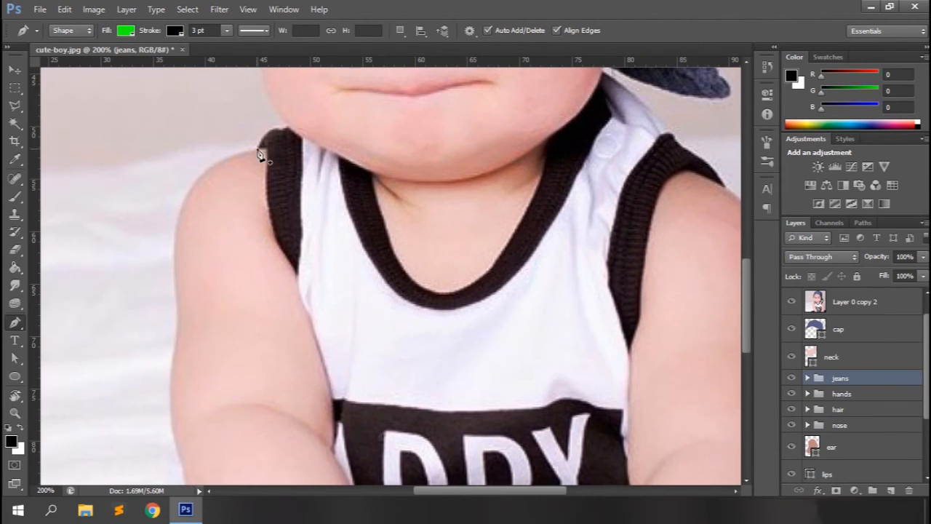
click(258, 149)
click(270, 149)
drag(280, 244, 298, 273)
click(300, 215)
click(287, 128)
click(175, 31)
click(102, 51)
double_click(810, 384)
click(585, 276)
Put the armhole trim shape into a new group named top
key(ctrl+g)
double_click(840, 379)
text(top)
key(Return)
Trace the shirt's dark neckline trim as a closed shape along its outer and inner edges and under the chin
click(341, 163)
mouse_move(412, 302)
mouse_down()
mouse_move(470, 332)
mouse_move(443, 316)
mouse_up()
mouse_move(527, 255)
mouse_down()
mouse_move(572, 208)
mouse_move(589, 166)
mouse_up()
drag(606, 116, 619, 123)
click(601, 85)
drag(550, 139, 525, 153)
alt+click(549, 140)
drag(512, 234, 485, 274)
alt+click(513, 234)
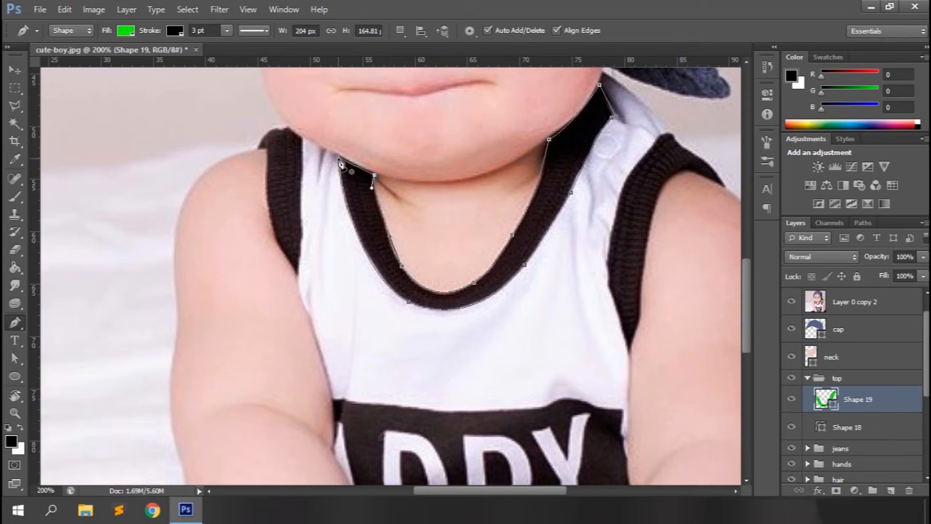
click(337, 166)
Remove the neckline trim shape's stroke and set its fill to the trim's dark colour
click(175, 31)
click(168, 57)
click(126, 30)
click(244, 57)
click(537, 288)
Trace the dark armhole trim on the image's right shoulder as a closed shape with the same dark fill
click(628, 353)
click(607, 284)
click(626, 180)
drag(626, 179, 689, 151)
drag(732, 211, 720, 183)
drag(650, 227, 646, 257)
drag(640, 323, 644, 340)
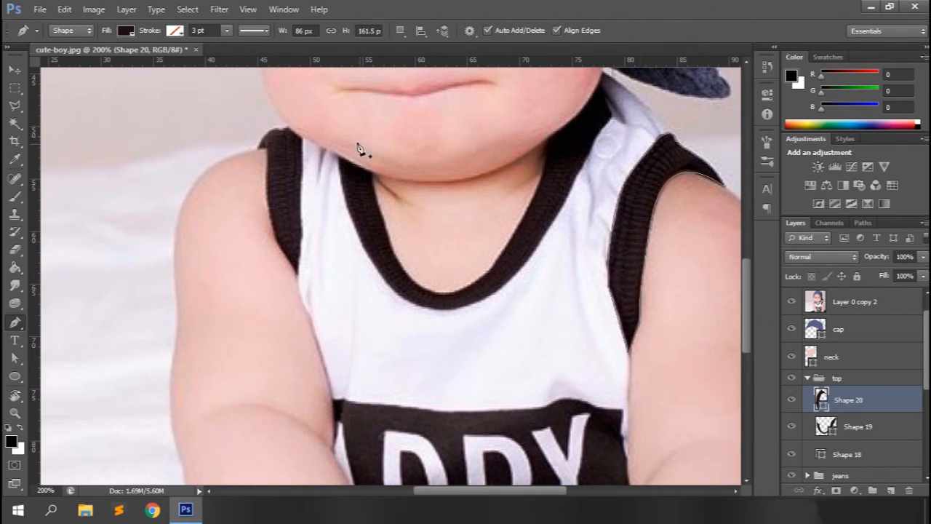
Trace the shirt body's outline from the left shoulder down along the arm, across the hem and up beside the right arm
click(304, 134)
drag(297, 275, 306, 318)
scroll(333, 402, down, 3)
click(334, 367)
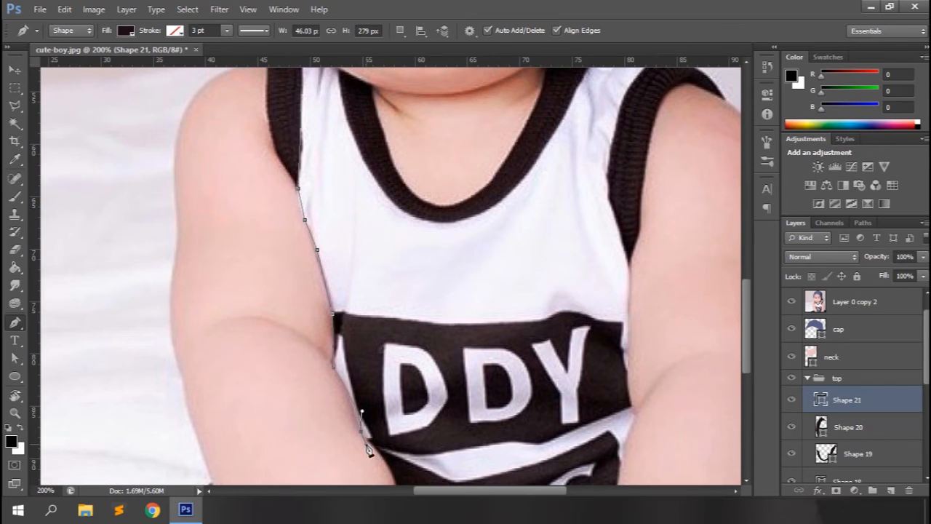
click(377, 448)
scroll(378, 445, down, 3)
drag(395, 401, 390, 412)
click(525, 458)
click(593, 449)
click(612, 421)
click(617, 384)
click(633, 316)
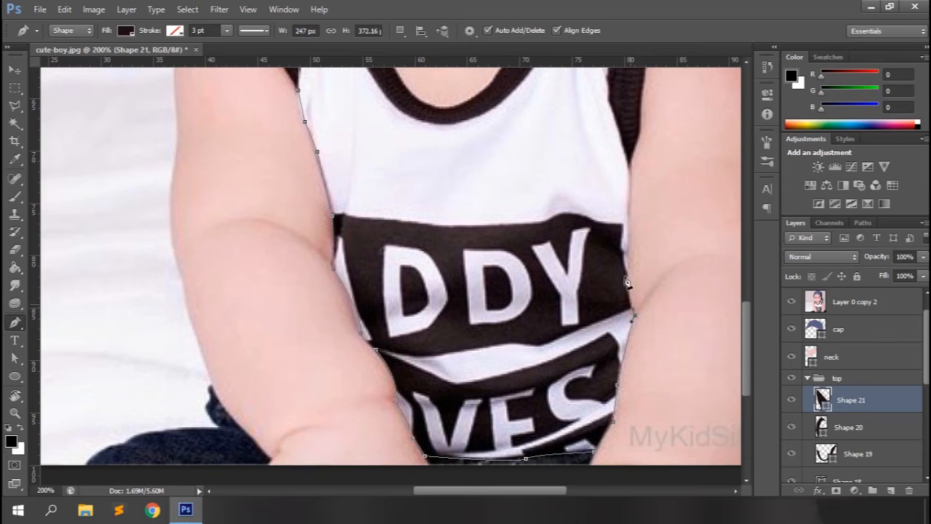
Continue the shirt outline up the right armhole and around the neckline, close it and fill it with the shirt's white
scroll(632, 218, up, 3)
click(609, 161)
scroll(615, 146, up, 3)
click(631, 153)
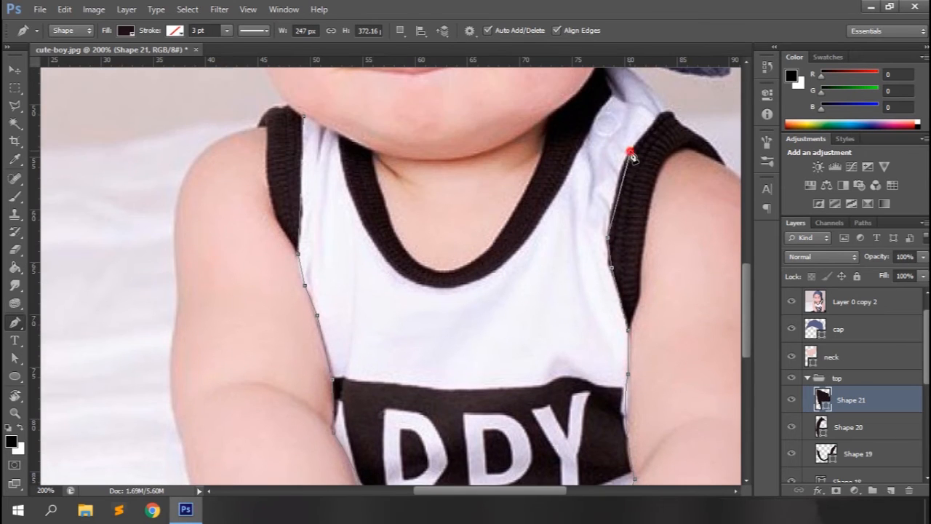
scroll(638, 149, up, 3)
click(661, 182)
drag(601, 117, 588, 117)
drag(442, 353, 364, 362)
drag(339, 209, 315, 99)
alt+click(340, 254)
click(303, 227)
double_click(823, 402)
click(606, 263)
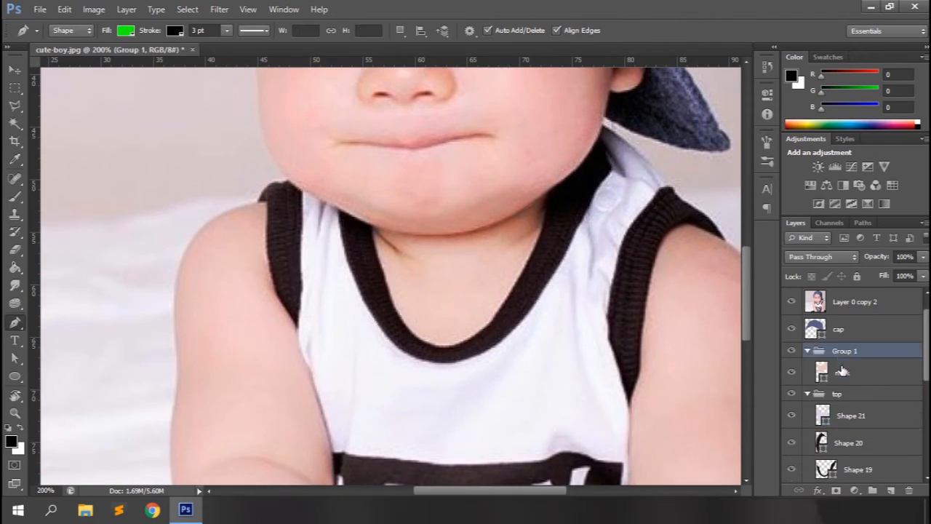
Trace the small skin crease on the neck just below the chin and fill it with a skin tone sampled beside it
click(369, 228)
click(403, 259)
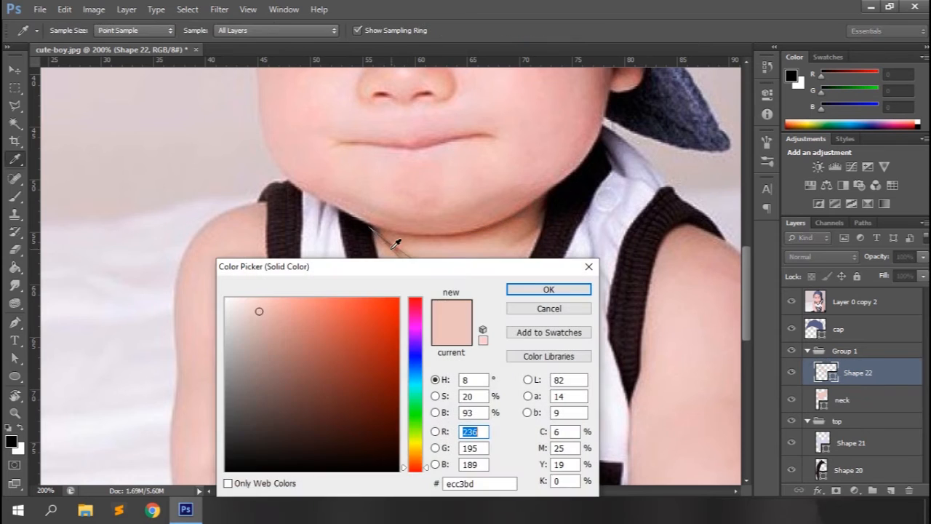
click(395, 239)
click(551, 289)
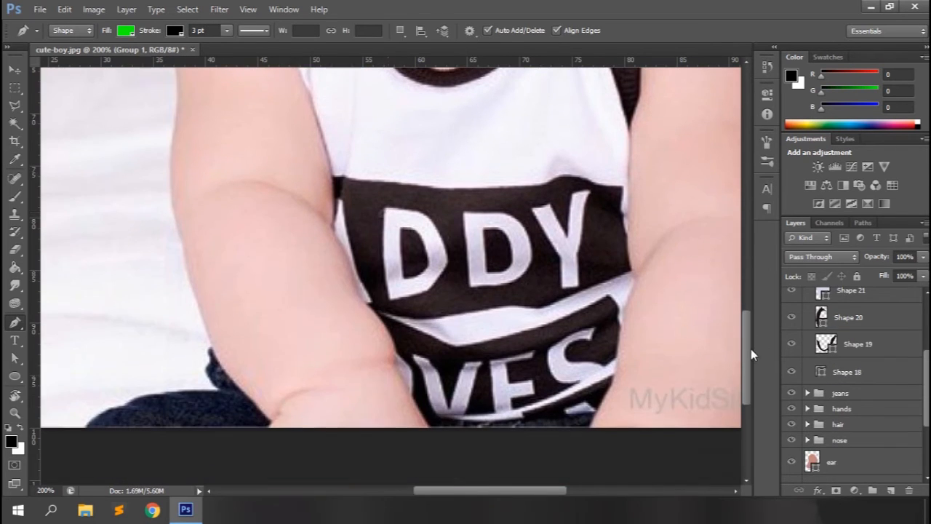
Trace the black band across the shirt's chest and apply a dark fill sampled from the band
click(334, 177)
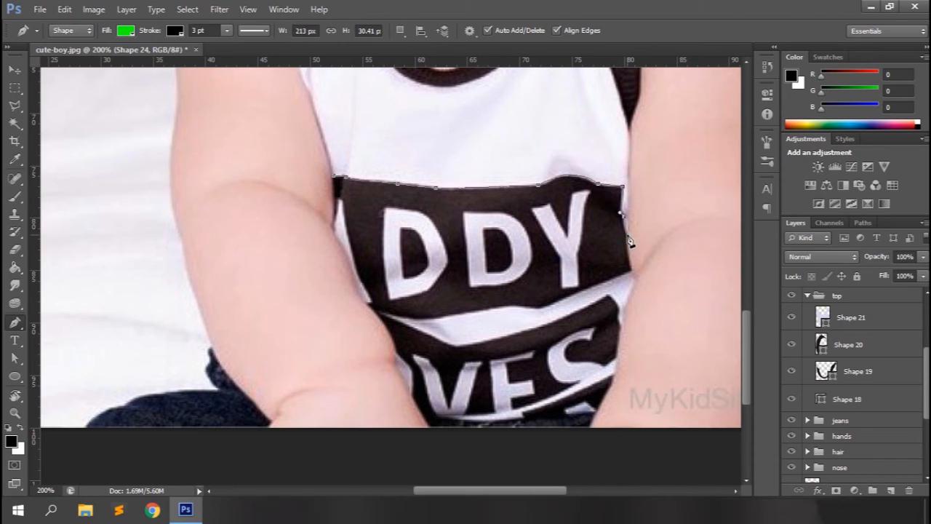
double_click(823, 317)
click(466, 200)
click(549, 289)
click(336, 217)
click(341, 200)
key(Delete)
Trace the shirt's first letter D with the Pen tool and fill it with the pale lettering colour sampled from the photo
click(384, 209)
click(383, 263)
click(388, 300)
click(428, 293)
click(448, 266)
click(427, 213)
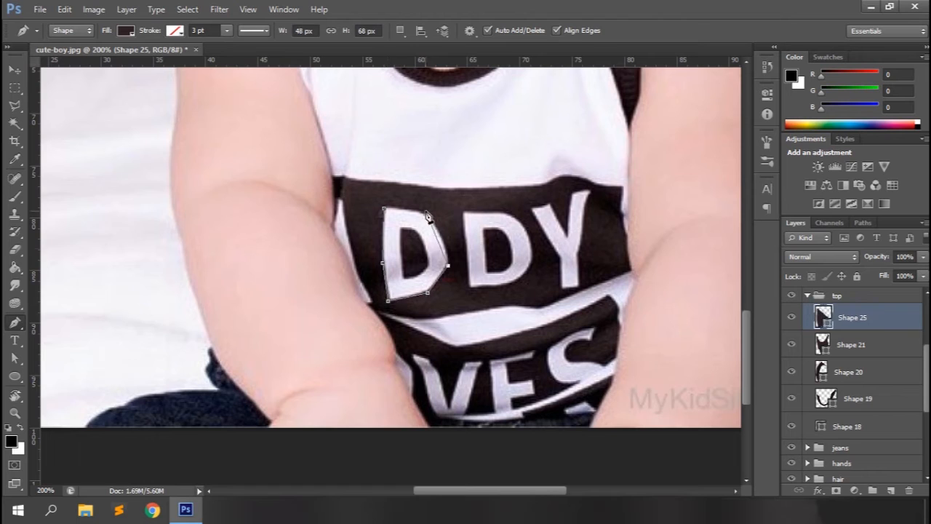
click(384, 209)
double_click(823, 317)
click(436, 243)
click(549, 289)
Trace the outer outline of the second letter D on the shirt's chest band as a closed shape
click(463, 213)
click(470, 288)
click(495, 286)
drag(530, 241, 497, 219)
click(465, 216)
Trace the letter Y on the chest band, following both arms and the stem
click(533, 209)
click(575, 252)
click(563, 288)
click(580, 288)
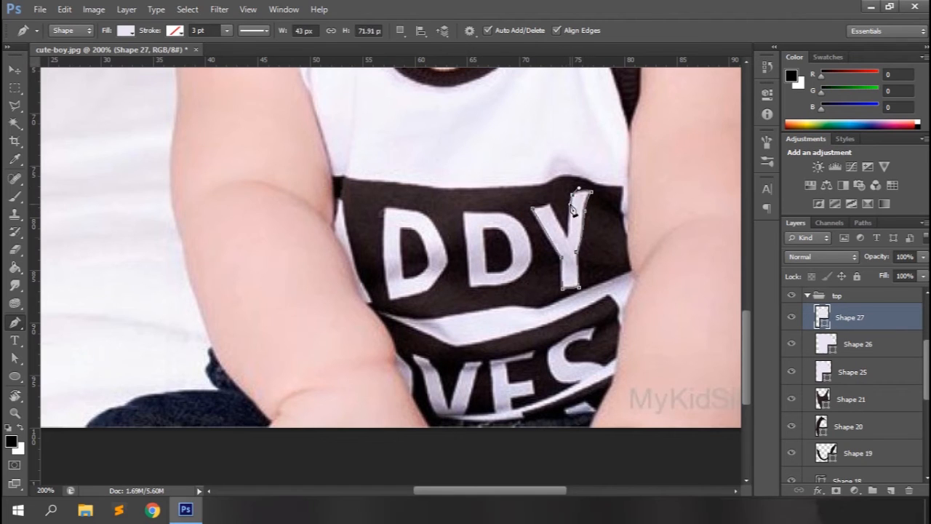
drag(748, 336, 748, 343)
click(373, 275)
key(ctrl+z)
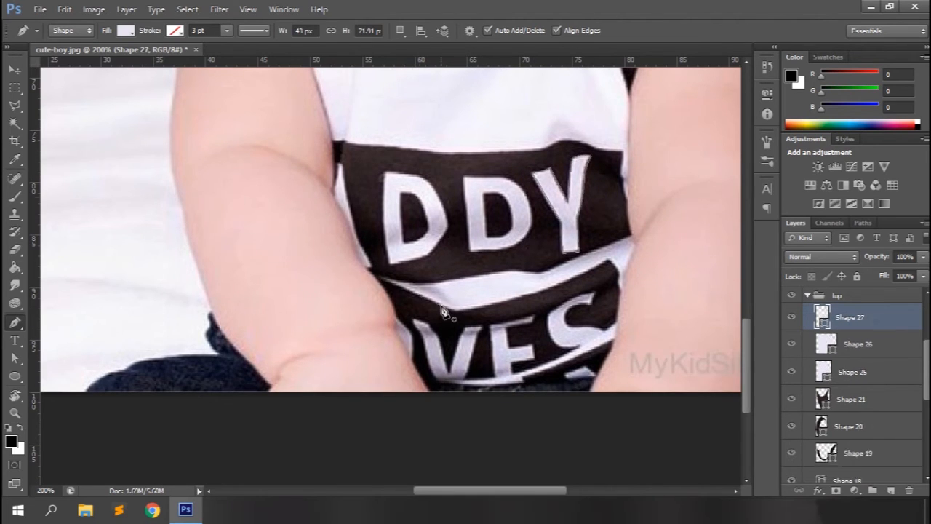
Trace the inner openings of both Ds and fill them with the dark colour sampled inside the first D
click(402, 194)
click(404, 242)
drag(430, 222, 431, 200)
double_click(822, 317)
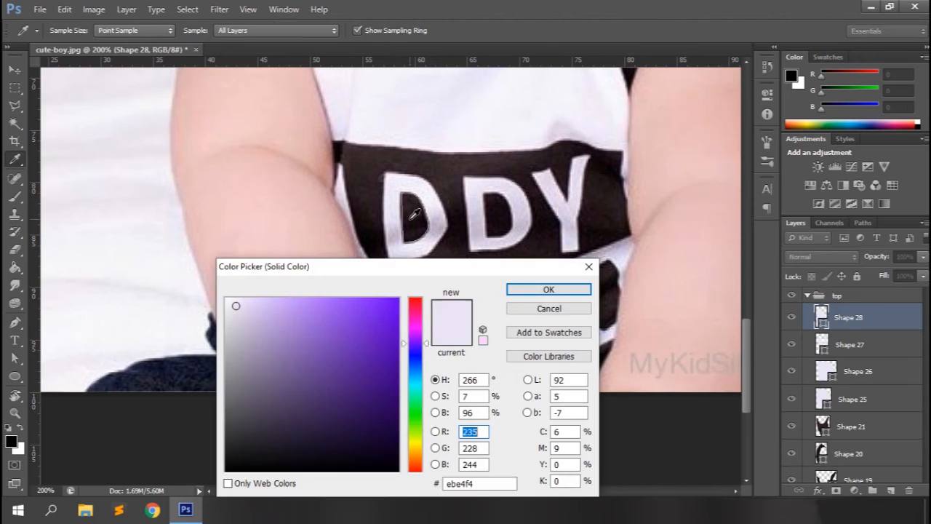
click(412, 214)
click(549, 289)
click(483, 192)
drag(512, 207, 511, 205)
alt+click(515, 217)
click(483, 193)
Trace the shirt's lower black band between the white stripe and the hem, redoing the misplaced anchors beside the baby's arm
click(377, 278)
click(455, 311)
drag(544, 291, 548, 288)
drag(608, 259, 613, 253)
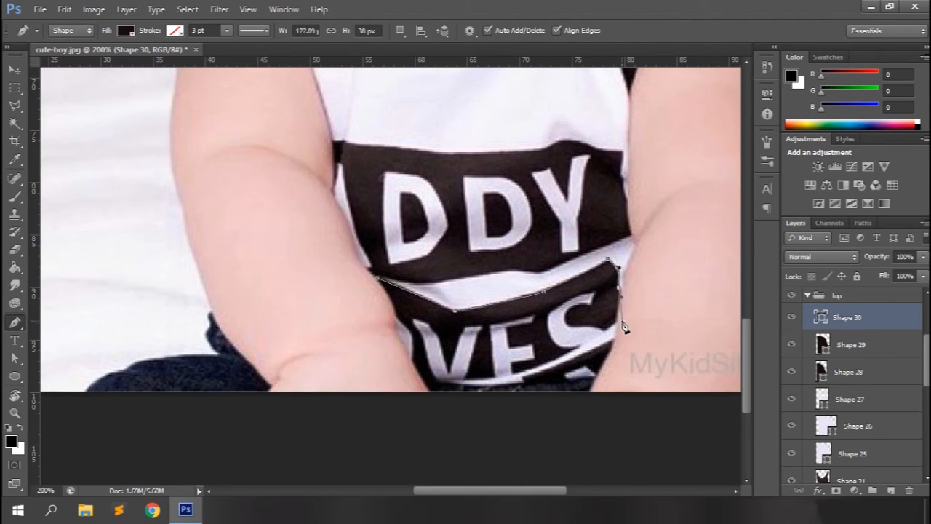
click(550, 368)
key(ctrl+alt+z)
key(ctrl+alt+z)
key(ctrl+alt+z)
click(614, 342)
click(524, 383)
click(436, 381)
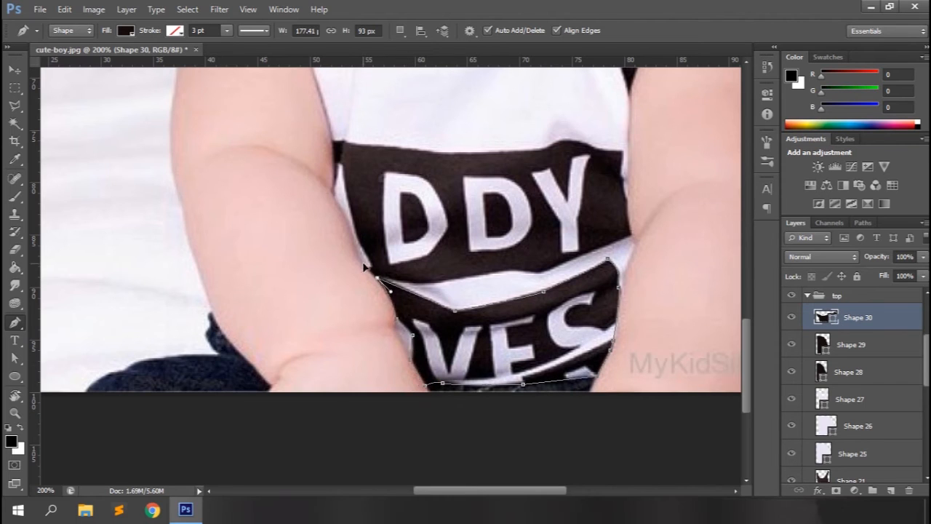
Trace the lower lettering VES together with the white line beneath it as one continuous shape
click(589, 305)
drag(569, 326, 580, 352)
alt+click(569, 326)
click(603, 333)
click(617, 340)
click(575, 360)
click(526, 383)
click(436, 380)
click(414, 322)
click(481, 326)
click(470, 369)
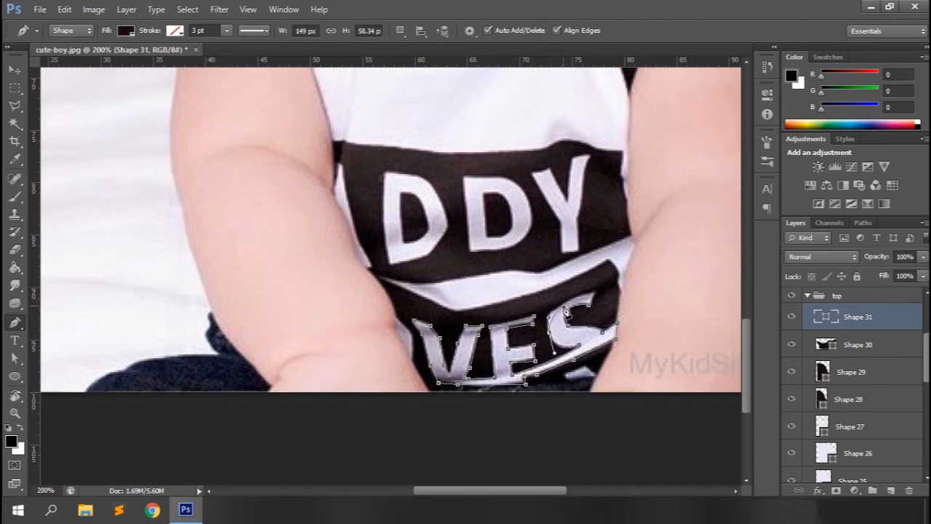
drag(591, 293, 609, 299)
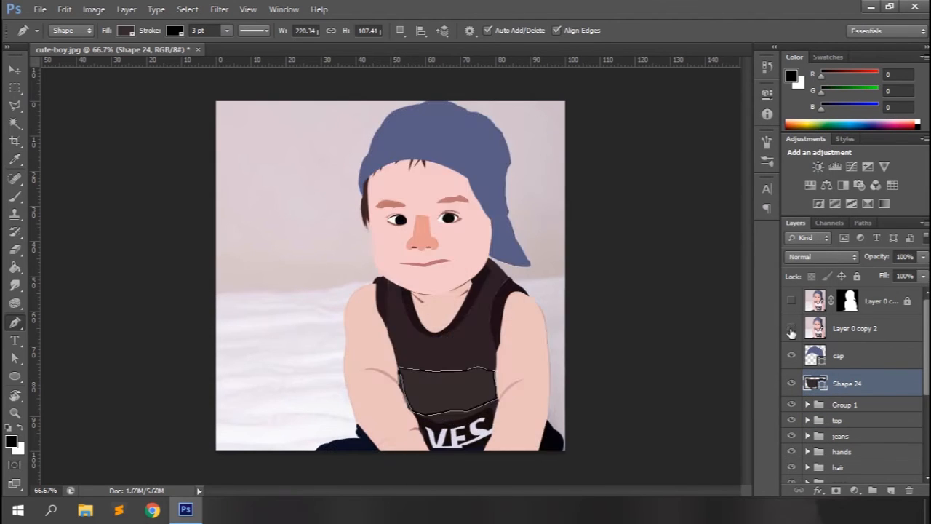
Hide the reference photo and move the chest band's shape into the top group, beneath the DDY lettering
click(791, 328)
click(792, 329)
click(792, 356)
click(792, 356)
click(791, 383)
click(791, 382)
key(Delete)
click(819, 339)
click(808, 339)
scroll(849, 359, down, 9)
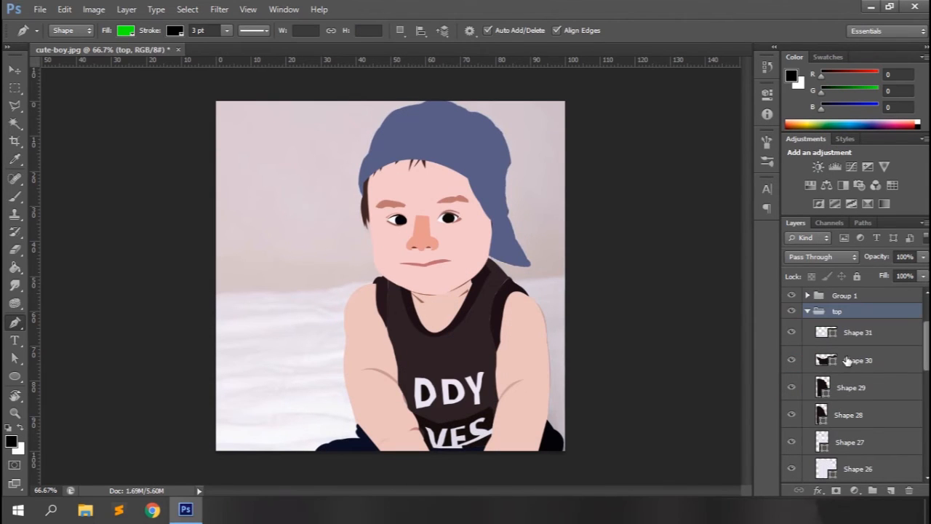
drag(852, 415, 844, 293)
Recolour the shirt body shape with white sampled from the photo's shirt, and hide the reference photo
double_click(827, 334)
key(Return)
scroll(801, 320, up, 4)
scroll(801, 320, up, 6)
click(793, 330)
scroll(794, 332, down, 10)
double_click(823, 333)
click(413, 350)
click(776, 155)
scroll(794, 332, up, 10)
click(793, 331)
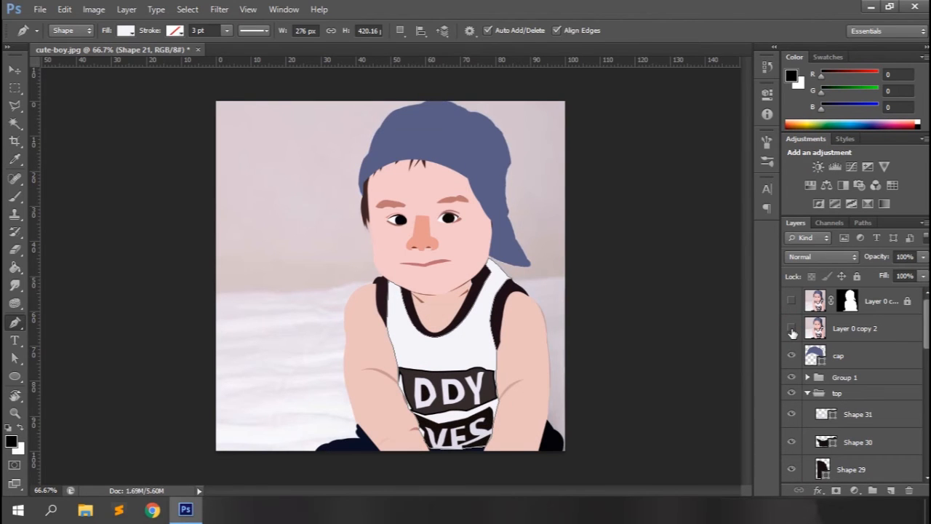
Rename Group 1 as neck and collapse the neck and top groups
click(808, 378)
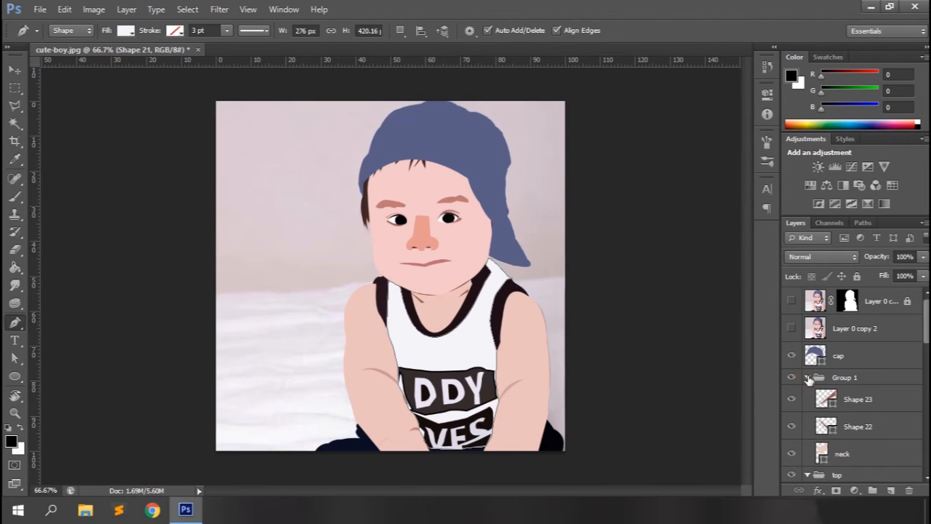
click(807, 378)
double_click(845, 378)
text(neck)
key(Return)
click(808, 394)
Show the reference photo and put the cap layer into a new expanded group
click(793, 330)
key(ctrl+equal)
scroll(495, 219, up, 5)
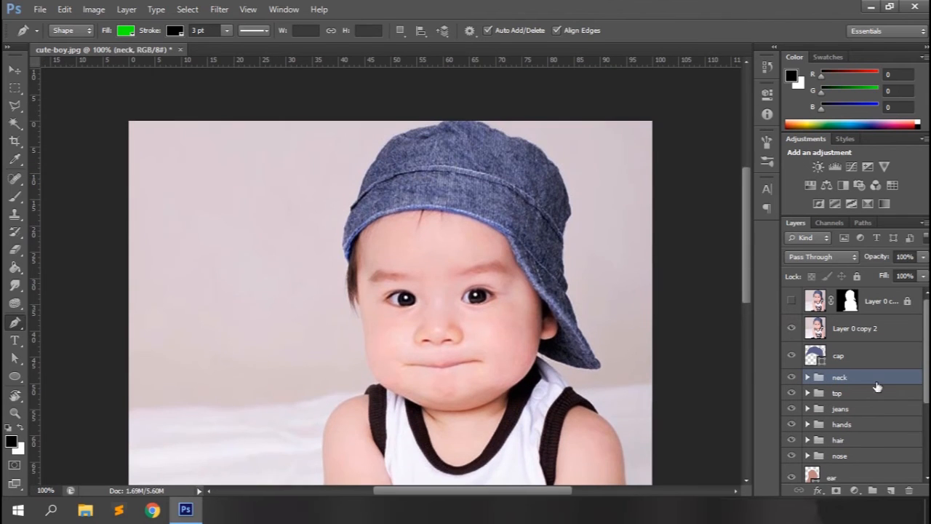
click(841, 356)
key(ctrl+g)
click(808, 351)
click(850, 372)
Trace the shadowed underside of the cap's flap beside the ear and give it a dark fill
scroll(489, 152, up, 2)
click(560, 371)
drag(541, 384, 525, 382)
alt+click(541, 384)
click(539, 395)
click(560, 405)
click(573, 410)
click(586, 412)
click(586, 413)
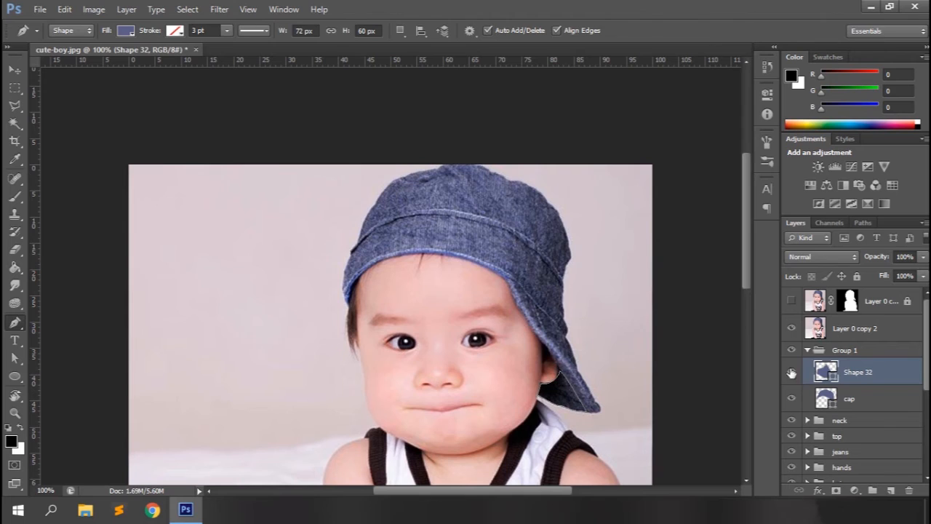
double_click(825, 372)
click(773, 156)
Trace the cap's rim as a thin strip along the forehead and down the side to the flap's tip
click(344, 294)
drag(511, 276, 652, 343)
alt+click(511, 275)
click(522, 301)
click(539, 328)
drag(596, 402, 605, 415)
click(600, 412)
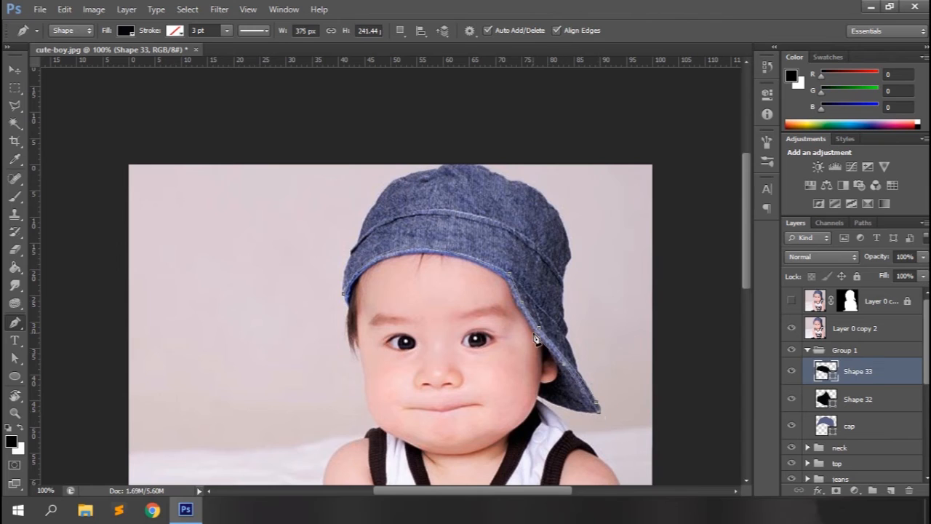
mouse_move(350, 310)
mouse_down()
mouse_move(306, 410)
mouse_move(350, 308)
mouse_up()
click(346, 294)
Fill the cap rim with blue sampled from the photo, using a 5 by 5 Average sample size, and check it without the photo
double_click(825, 372)
click(378, 251)
click(764, 176)
double_click(825, 372)
click(170, 31)
click(138, 62)
click(378, 251)
click(772, 157)
click(793, 329)
click(793, 329)
Resample the rim's fill from the cap's blue edge and compare it with the reference photo hidden
double_click(824, 372)
click(379, 252)
click(771, 157)
click(792, 329)
click(793, 329)
Try to trace the cap's whole curved seam as one thin shape with a dark fill sampled from the cap
click(352, 251)
drag(564, 287, 536, 229)
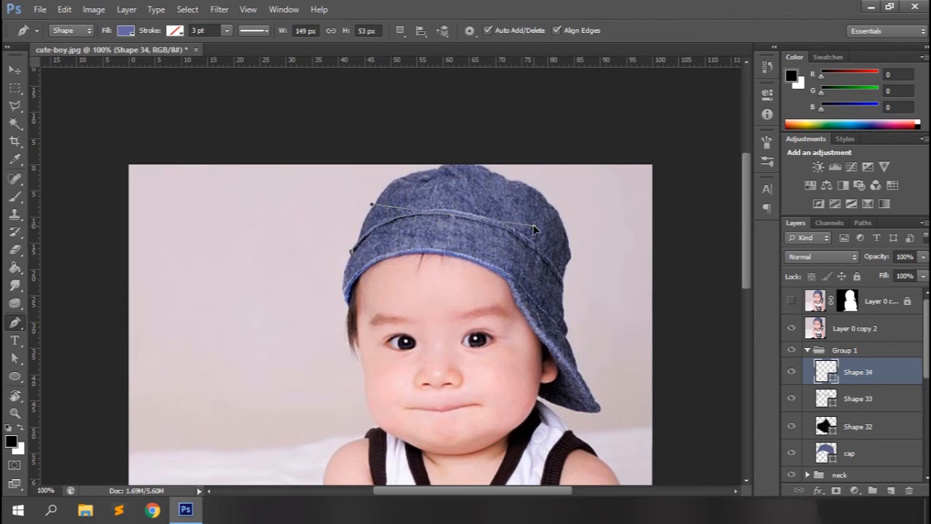
alt+click(454, 216)
click(567, 290)
key(ctrl+plus)
drag(440, 492, 464, 495)
drag(398, 152, 248, 153)
alt+click(398, 152)
drag(195, 221, 120, 319)
double_click(825, 375)
click(283, 189)
key(Return)
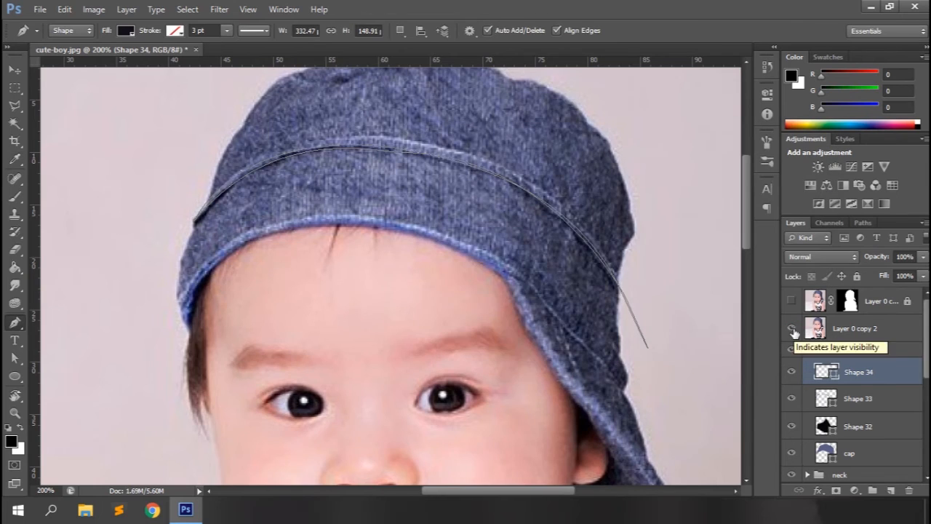
Trace the seam's left section from the cap's edge to its crest as a thin shape filled with dark navy sampled from the seam
drag(359, 147, 473, 160)
alt+click(359, 147)
drag(192, 227, 120, 318)
alt+click(192, 227)
click(195, 222)
double_click(825, 357)
click(240, 221)
key(Return)
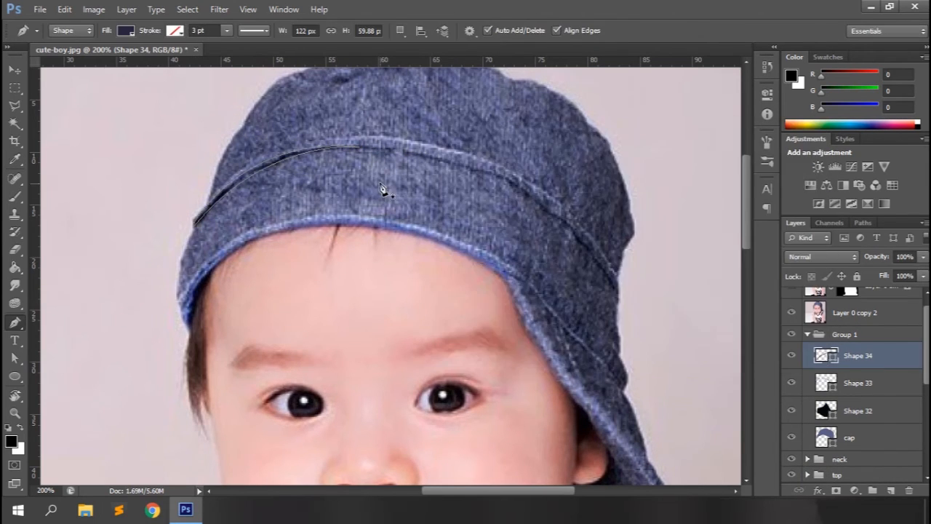
Trace the seam's right section from its crest to the cap's right edge as a thin shape with a sampled dark navy fill
click(361, 148)
drag(500, 175, 605, 223)
alt+drag(605, 222, 511, 181)
click(617, 296)
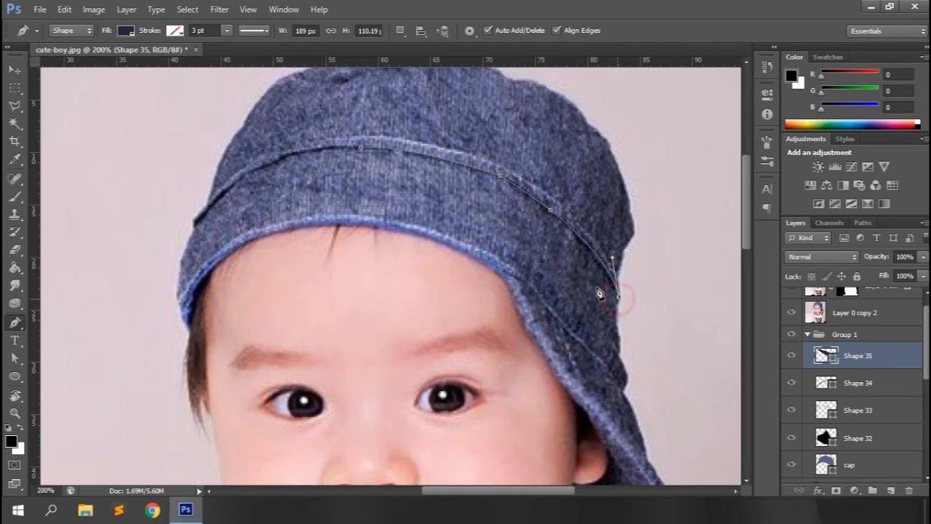
key(ctrl+plus)
drag(451, 93, 361, 86)
alt+click(451, 93)
click(350, 82)
double_click(826, 356)
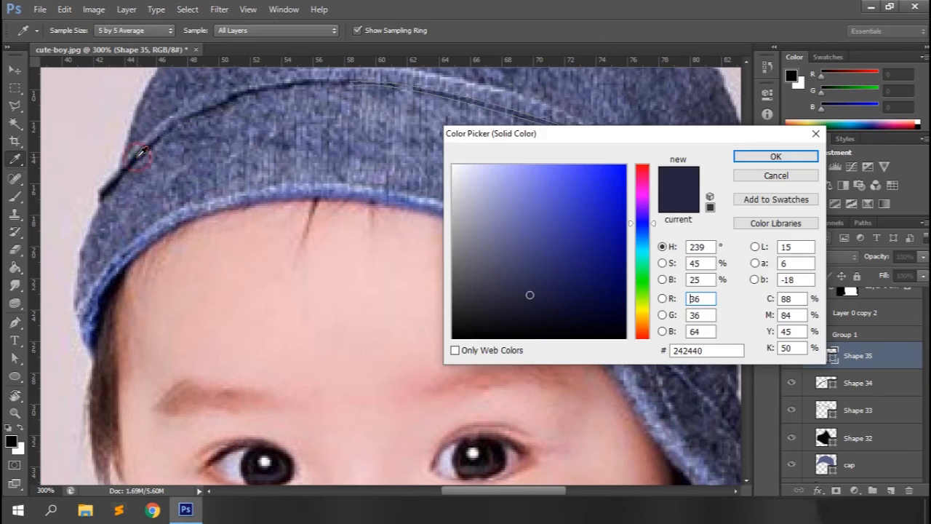
key(Return)
Trace the raised band along the top of the seam, fill it with lighter blue, and check it with the reference photo hidden
click(101, 186)
key(ctrl+minus)
drag(373, 131, 393, 135)
click(596, 229)
drag(501, 172, 427, 150)
click(199, 213)
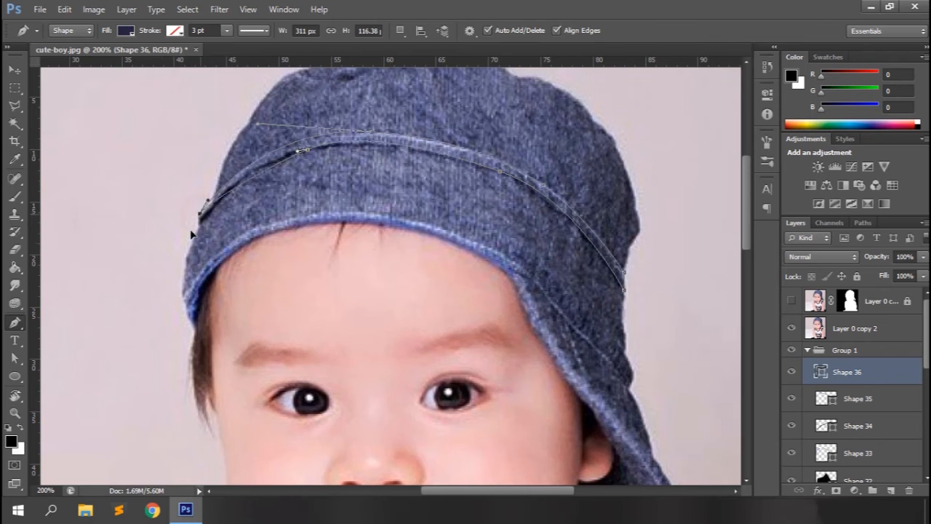
alt+drag(360, 128, 298, 152)
double_click(821, 372)
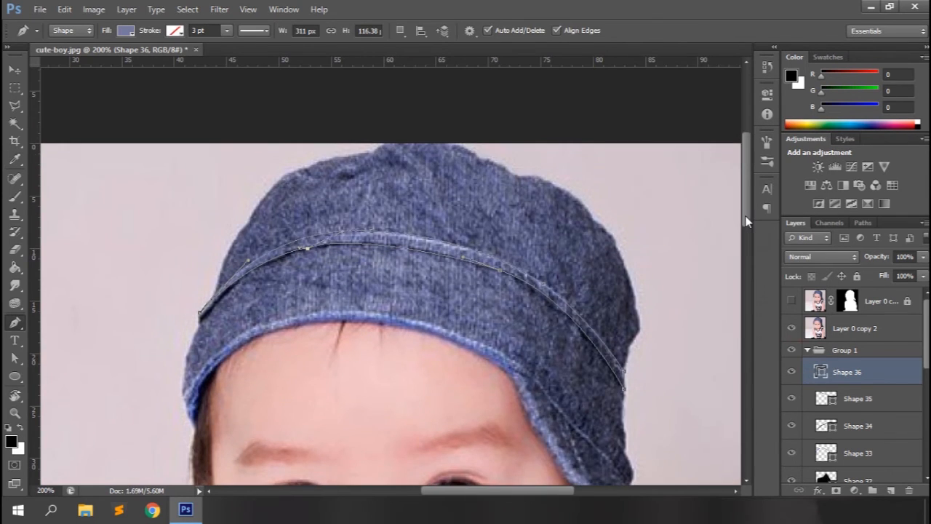
key(ctrl+minus)
click(793, 329)
key(ctrl+plus)
key(ctrl+plus)
click(792, 328)
Trace the wavy fold near the cap's crown as a thin shape, fill it with dark navy, and check it without the photo
scroll(509, 270, up, 4)
click(286, 251)
drag(324, 264, 358, 264)
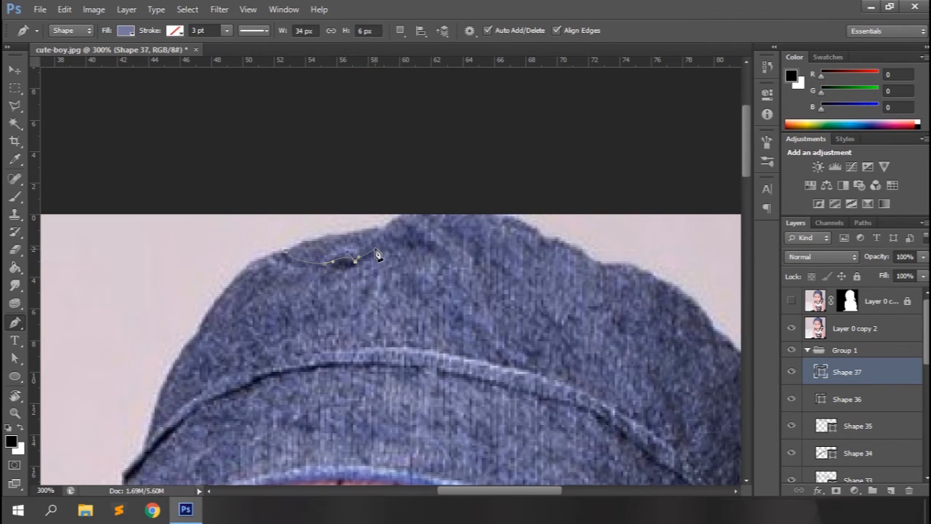
alt+click(362, 264)
drag(331, 268, 310, 264)
alt+click(331, 268)
double_click(821, 372)
click(792, 329)
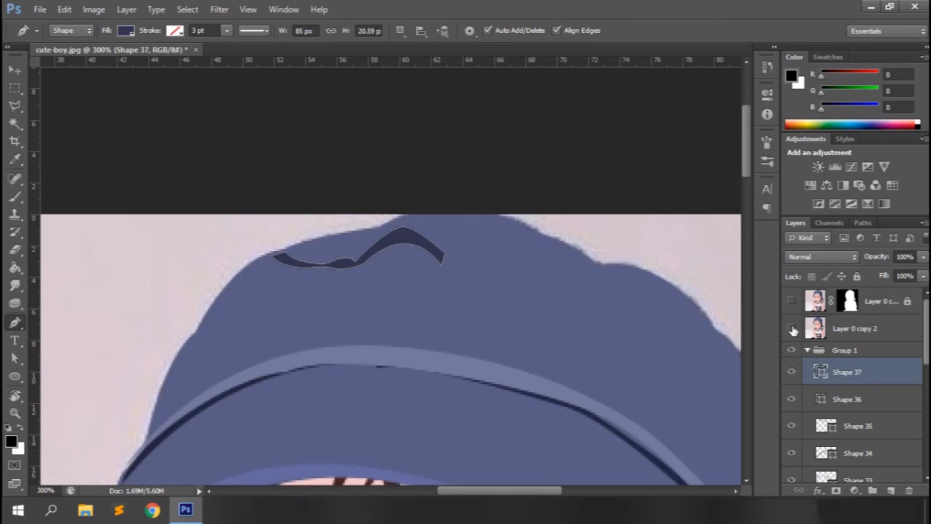
key(ctrl+minus)
key(ctrl+minus)
key(ctrl+minus)
key(ctrl+plus)
key(ctrl+plus)
Move the ear layer directly beneath the photo layer and rename the group of cap shapes as cap
click(808, 351)
scroll(812, 379, down, 2)
click(813, 408)
drag(848, 409, 856, 326)
click(808, 359)
click(807, 308)
double_click(844, 307)
text(cap)
key(Return)
Change the fill of the shirt's dark band behind the DDY lettering to near-black 150d0b, and collapse the top group
mouse_move(927, 406)
mouse_down()
mouse_move(927, 385)
mouse_move(927, 407)
mouse_up()
drag(747, 300, 747, 400)
click(808, 335)
double_click(825, 383)
click(728, 297)
drag(927, 349, 927, 388)
double_click(825, 403)
click(580, 198)
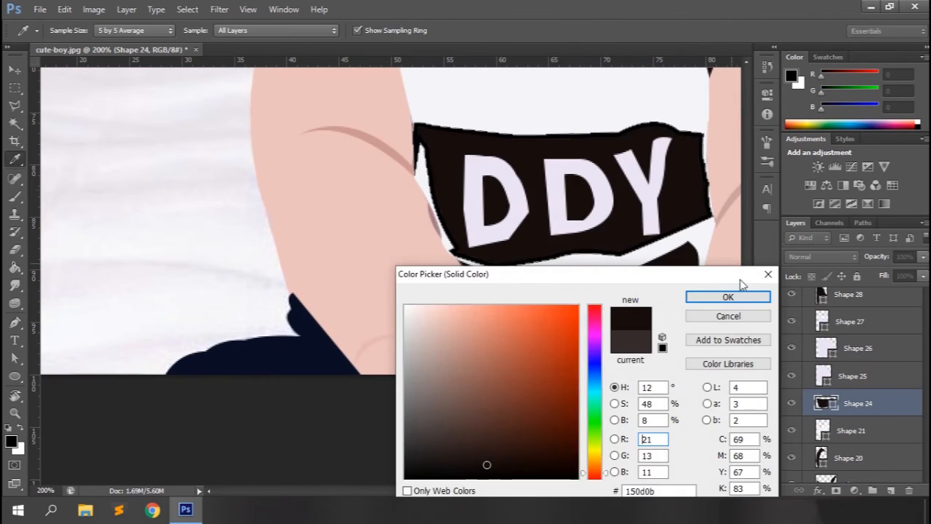
click(728, 296)
key(ctrl+minus)
key(ctrl+minus)
key(ctrl+plus)
key(ctrl+plus)
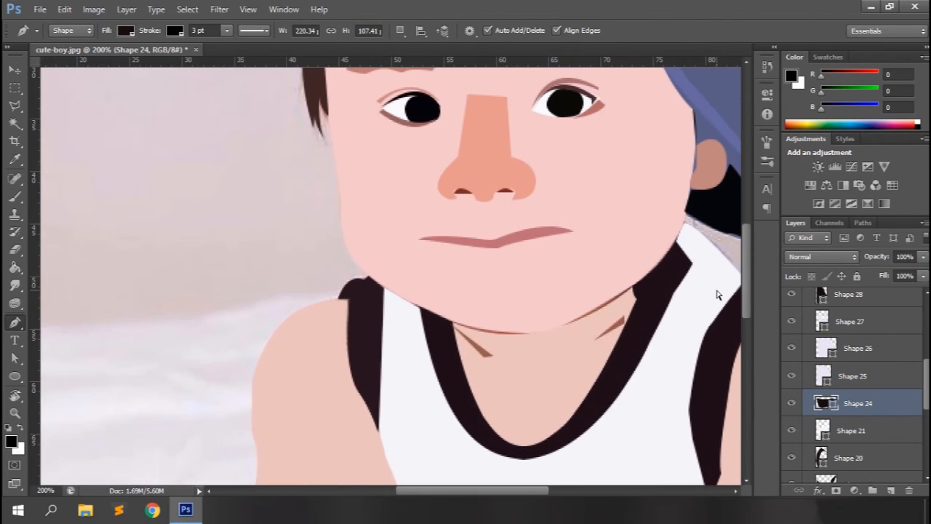
scroll(855, 386, up, 5)
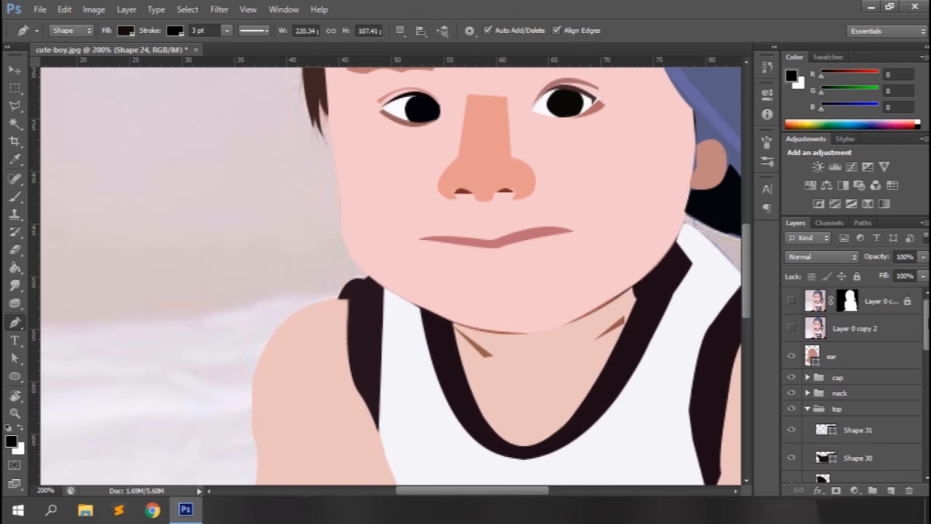
click(808, 410)
Show the photo layer Layer 0 copy 2 and posterize it to 4 levels
click(791, 329)
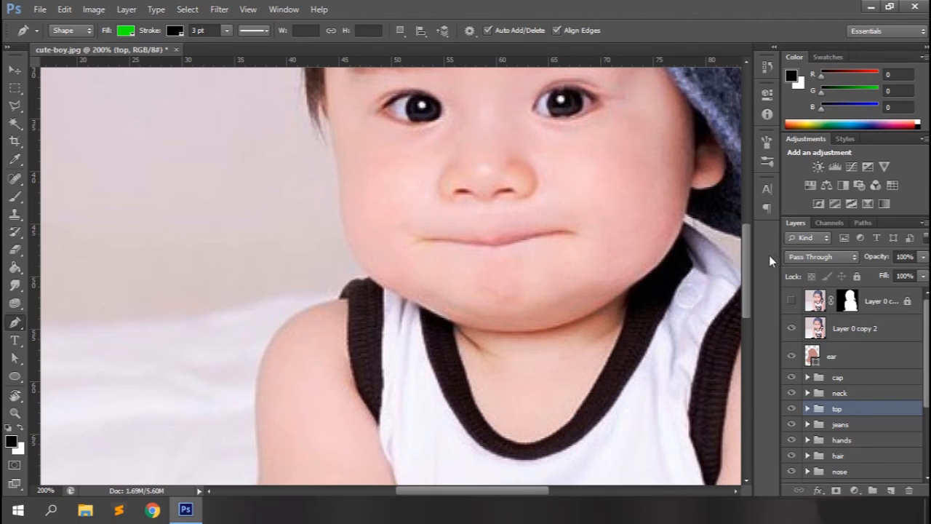
click(838, 333)
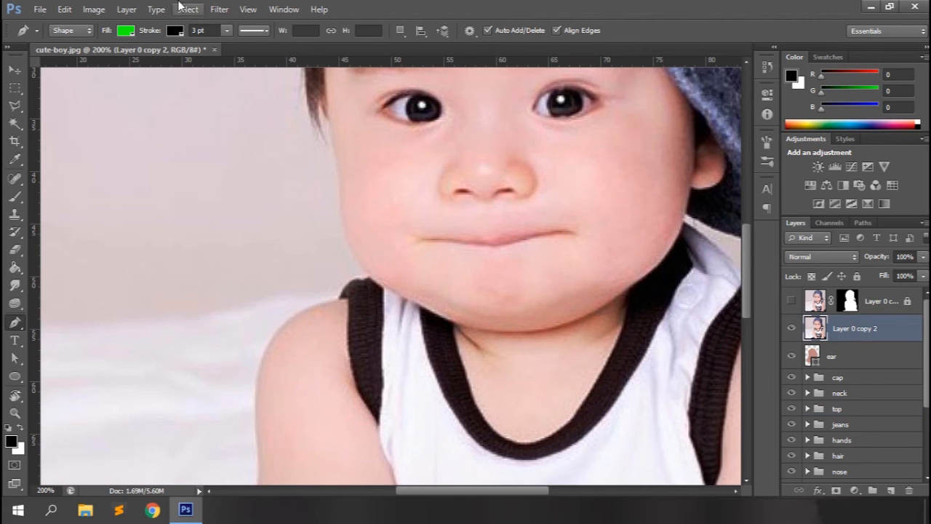
click(101, 8)
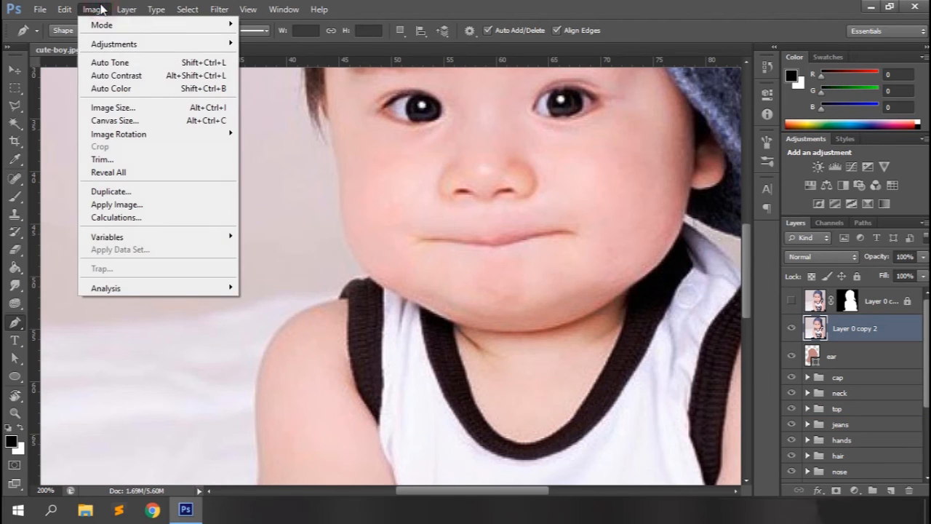
mouse_move(131, 45)
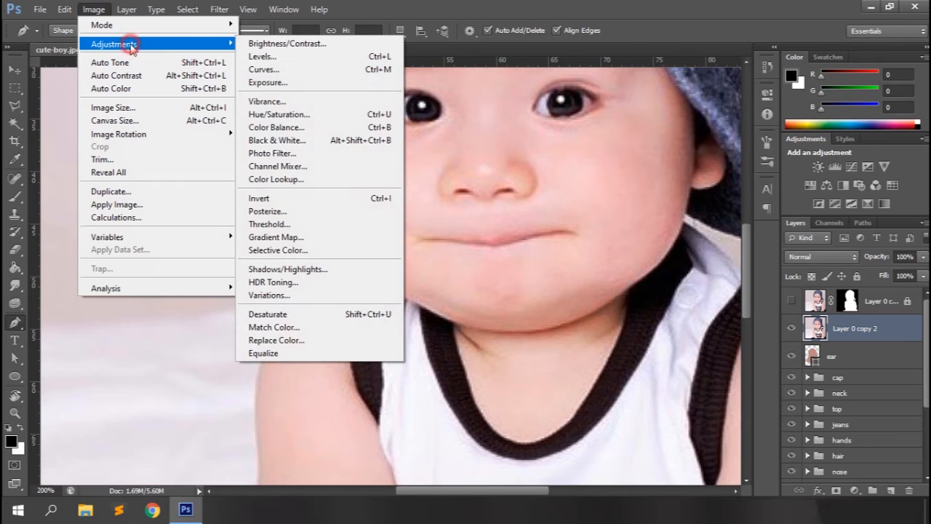
click(289, 211)
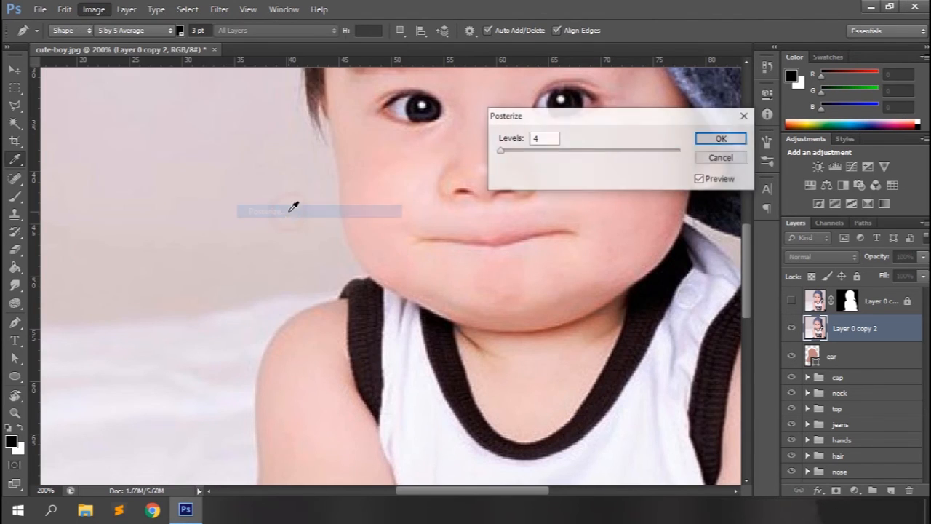
key(ctrl+minus)
key(ctrl+minus)
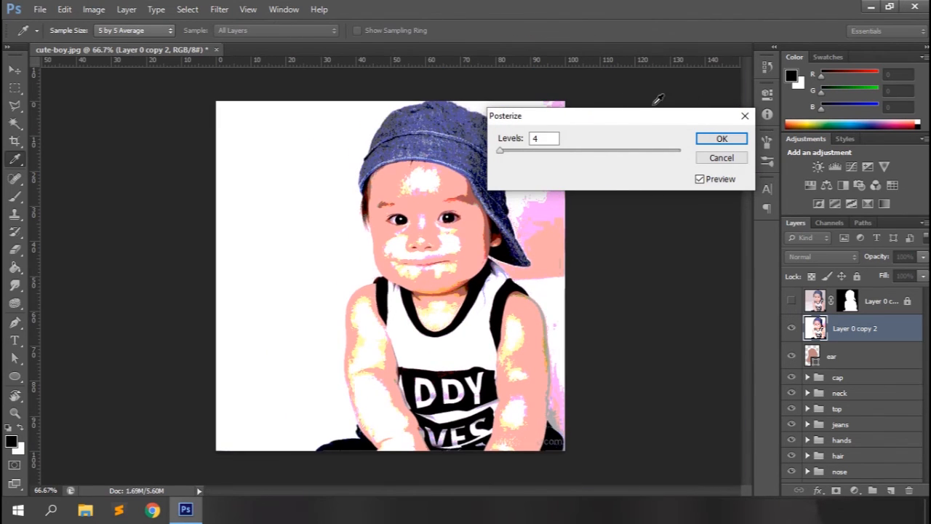
drag(632, 118, 711, 107)
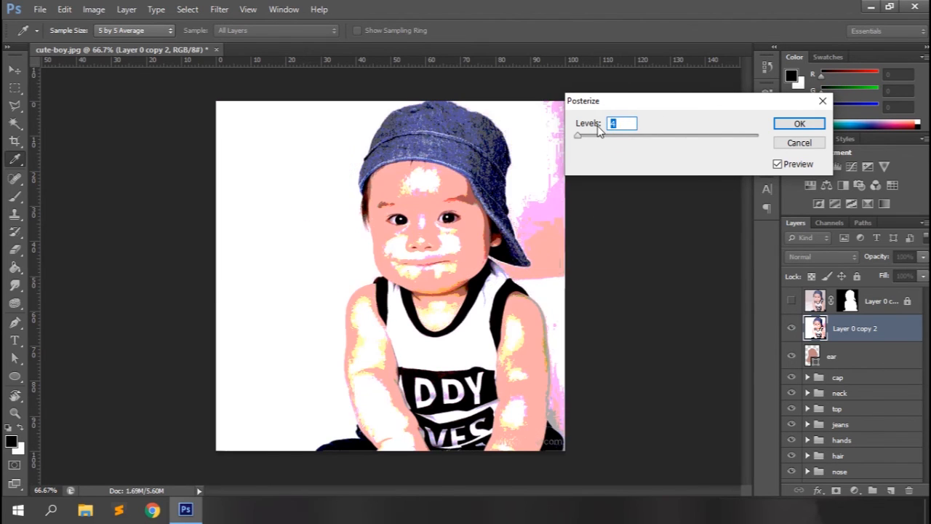
key(Down)
key(Up)
click(800, 127)
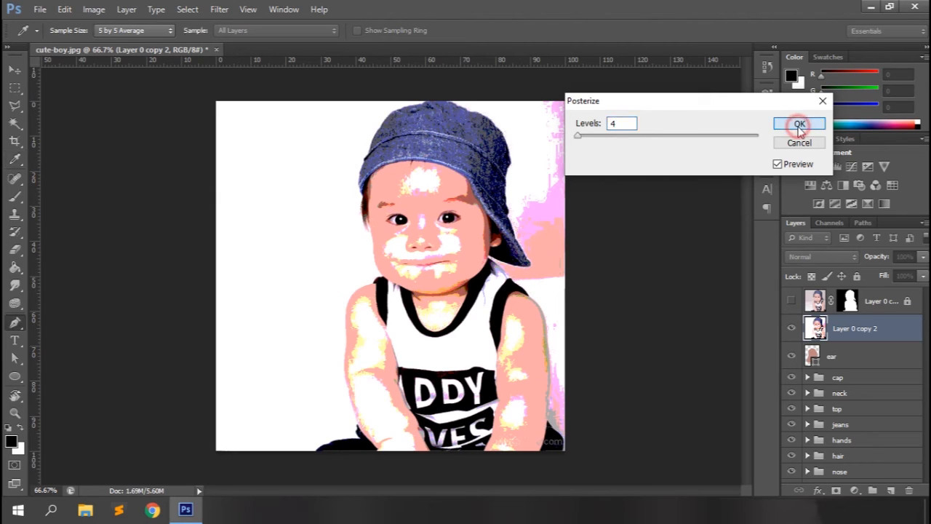
Trace the white forehead highlight of the posterized photo as a new shape above the ear layer
key(p)
key(ctrl+plus)
key(ctrl+plus)
scroll(749, 284, up, 1)
scroll(749, 284, up, 3)
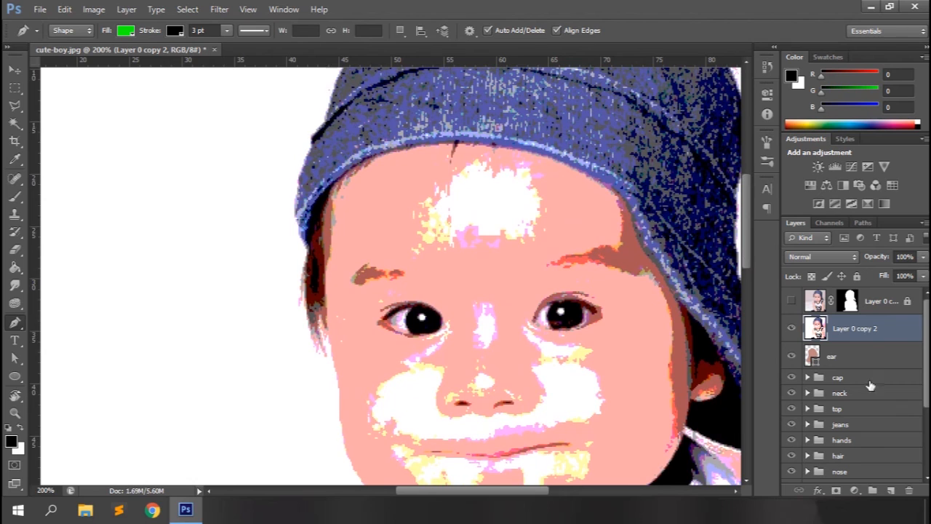
click(878, 365)
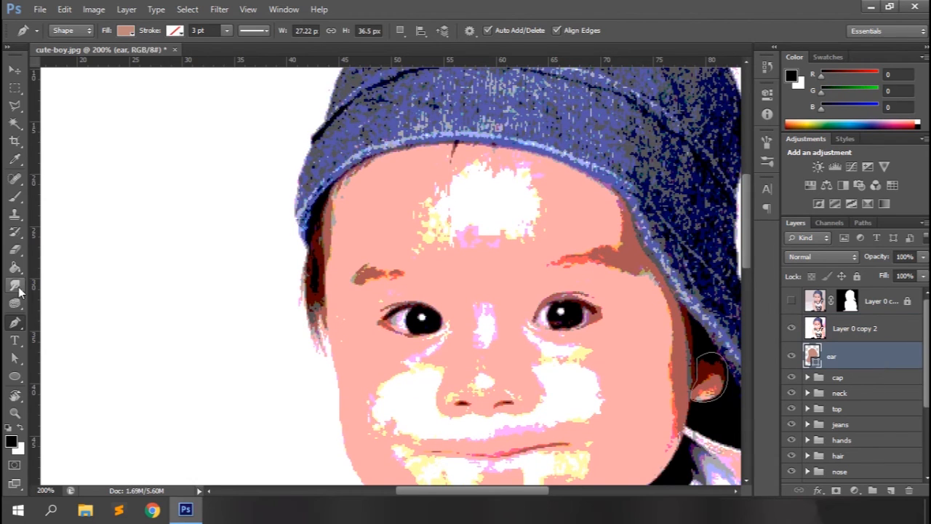
click(421, 239)
mouse_move(449, 193)
mouse_down()
mouse_move(478, 158)
mouse_move(491, 160)
mouse_up()
alt+click(448, 193)
click(496, 178)
mouse_move(531, 183)
mouse_down()
mouse_move(534, 220)
mouse_move(537, 187)
mouse_up()
drag(523, 236, 514, 240)
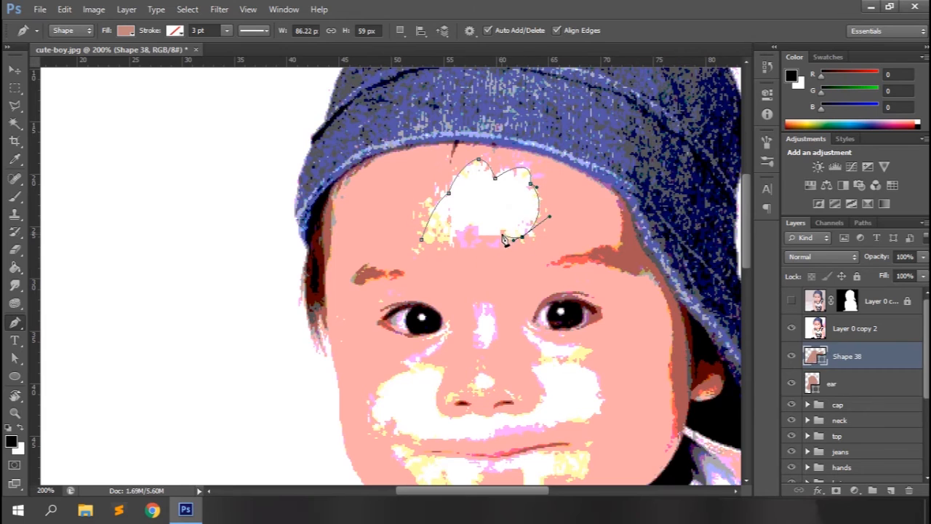
drag(403, 220, 399, 217)
Put the forehead highlight in a new group and fill it with pink sampled from the posterized skin
key(ctrl+g)
click(808, 351)
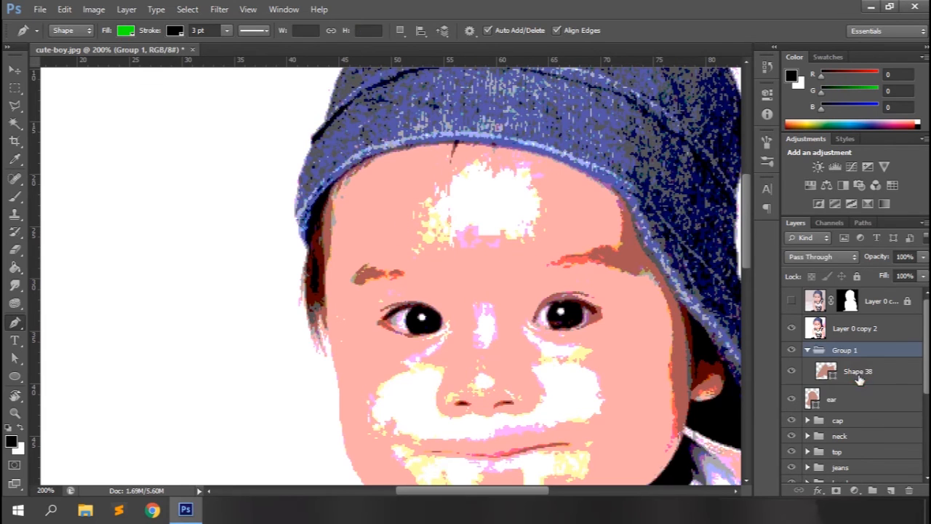
double_click(826, 371)
click(575, 208)
click(713, 297)
Trace the narrow highlight on the bridge of the nose as a pink shape
scroll(480, 255, down, 2)
click(481, 236)
drag(476, 280, 480, 287)
drag(497, 262, 500, 251)
click(481, 236)
Trace the highlight running across both cheeks and under the nose as one pink shape
click(859, 370)
click(527, 263)
drag(540, 284, 547, 288)
click(526, 317)
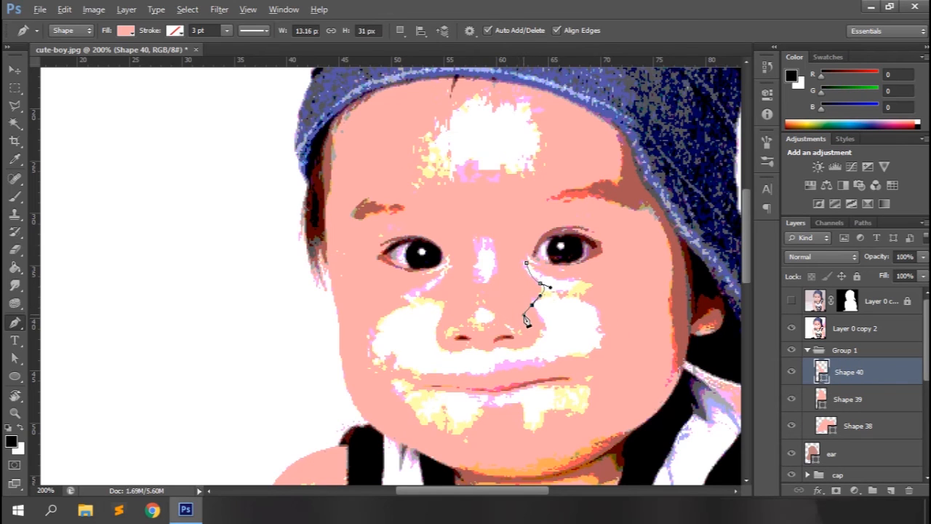
drag(540, 339, 539, 342)
drag(498, 348, 440, 350)
drag(442, 315, 458, 273)
click(395, 309)
drag(379, 356, 442, 378)
drag(529, 368, 601, 363)
click(600, 349)
drag(596, 309, 583, 277)
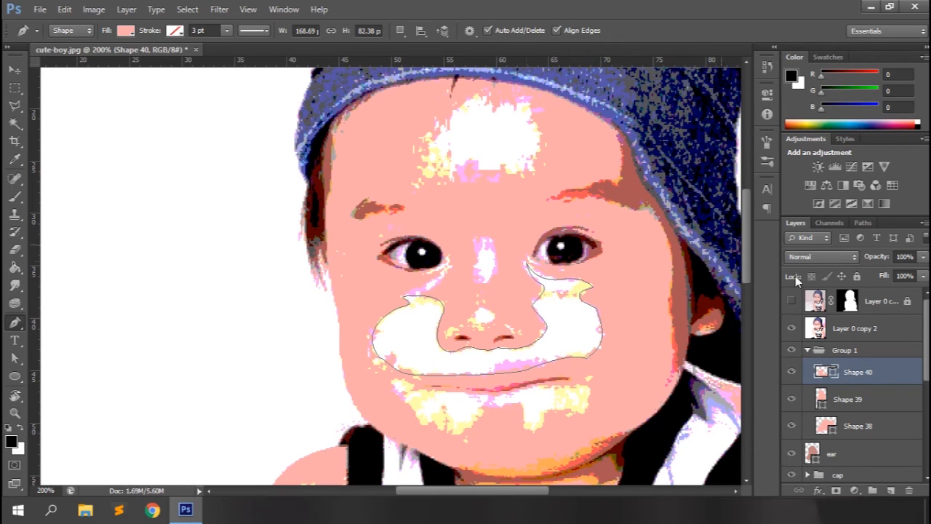
Trace the two chin highlights below the left and right halves of the mouth as separate pink shapes
scroll(415, 358, down, 2)
click(393, 315)
drag(435, 356, 484, 352)
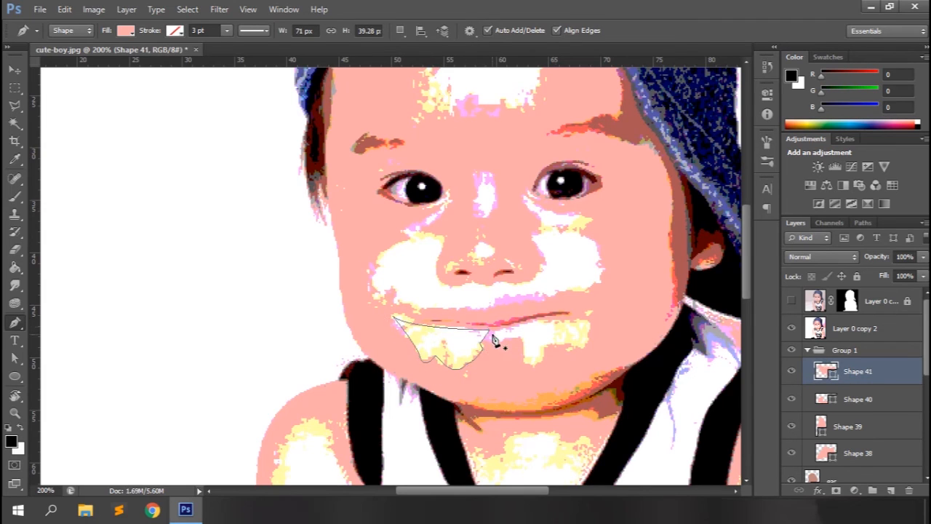
click(493, 336)
drag(589, 321, 635, 333)
alt+click(589, 322)
drag(583, 349, 600, 330)
alt+click(547, 347)
alt+click(526, 363)
click(492, 335)
Trace the highlight on the neck inside the shirt's collar as a pink shape
scroll(477, 328, down, 4)
click(466, 314)
alt+click(560, 305)
drag(549, 392, 509, 407)
drag(477, 367, 450, 321)
click(467, 314)
Rename the group holding the highlight shapes as highlights
scroll(580, 372, down, 4)
double_click(845, 350)
text(highlights)
key(Return)
Start outlining the left arm's highlight at the shoulder and set the shape to a magenta fill without a stroke
click(311, 155)
drag(278, 246, 295, 314)
click(175, 31)
click(116, 58)
click(126, 31)
click(103, 108)
key(Return)
Continue the arm highlight's outline down the outer side of the arm to the hand at the canvas's lower edge
alt+click(278, 246)
drag(294, 262, 307, 267)
alt+click(293, 262)
alt+click(282, 315)
drag(283, 314, 256, 325)
alt+click(283, 342)
click(267, 347)
alt+click(268, 347)
drag(278, 445, 284, 285)
drag(293, 327, 314, 350)
drag(348, 428, 389, 477)
drag(363, 437, 359, 454)
click(351, 452)
Bring the arm highlight's outline back up the inner side of the arm, around the elbow crease, and close it at the shoulder
drag(466, 453, 469, 449)
click(460, 438)
click(409, 323)
click(394, 301)
click(379, 267)
click(343, 229)
click(294, 214)
drag(369, 207, 389, 222)
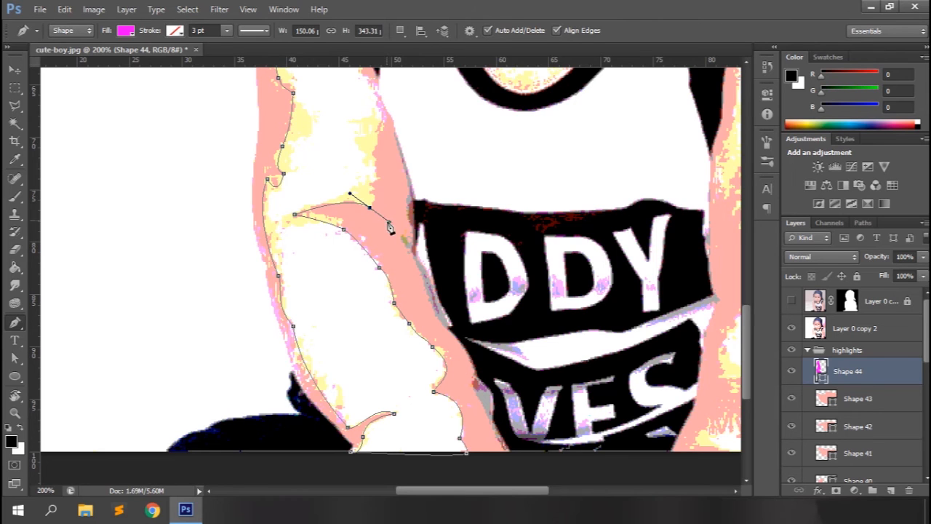
scroll(383, 167, up, 3)
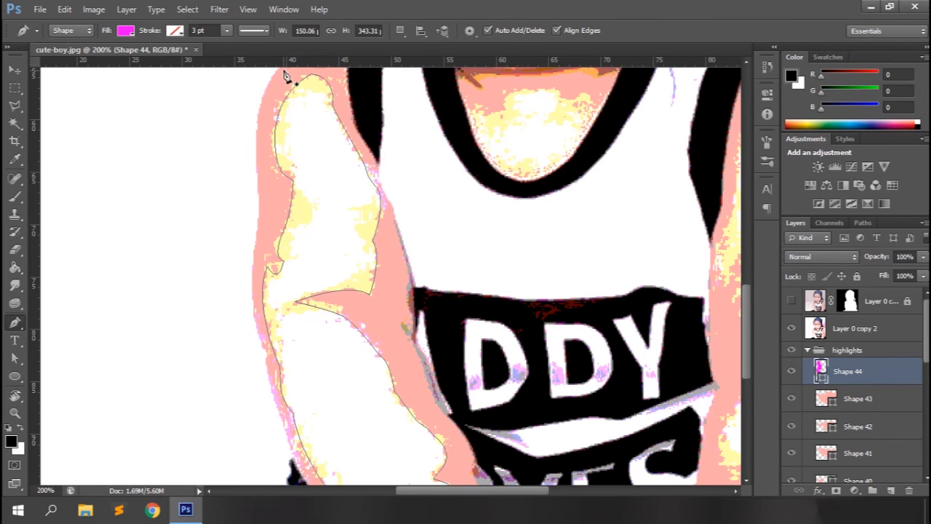
Outline a small highlight with a jagged upper edge on the right arm at the canvas's lower edge
drag(746, 334, 747, 360)
drag(473, 490, 523, 491)
click(469, 422)
click(495, 412)
click(504, 395)
click(514, 414)
drag(486, 397, 544, 390)
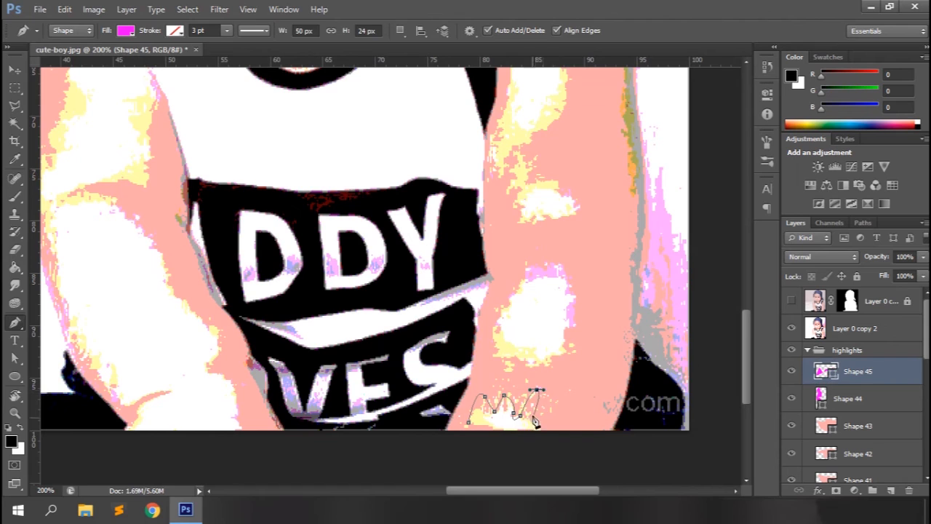
drag(469, 422, 467, 404)
Outline a rounded highlight on the right forearm above the jagged one, about 54 by 67 px
click(498, 356)
drag(510, 303, 566, 285)
drag(569, 325, 560, 350)
Outline the irregular highlight around the right elbow, about 55 by 55 px, and close it
scroll(505, 357, up, 5)
click(519, 330)
click(521, 297)
click(508, 303)
click(517, 288)
click(512, 280)
click(520, 261)
click(530, 276)
click(528, 294)
click(520, 331)
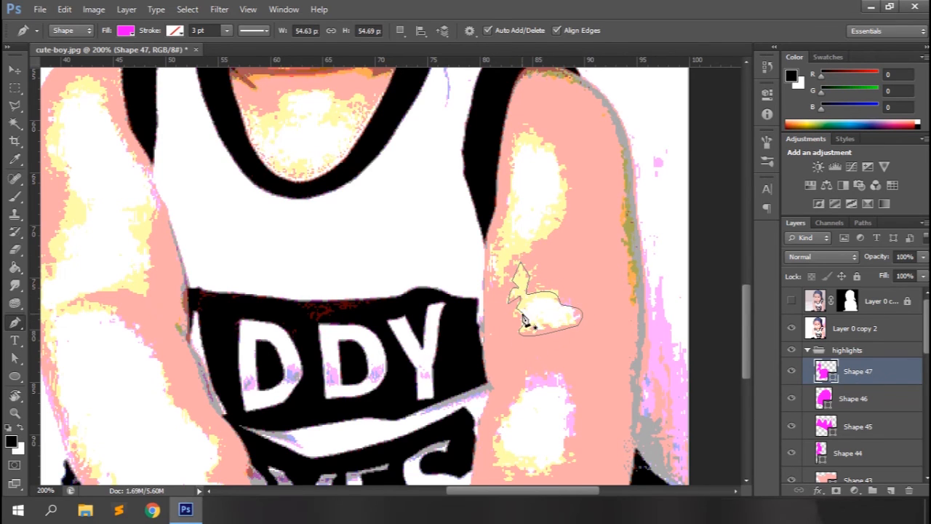
Outline the long highlight on the right upper arm from the elbow to the shoulder and close it
scroll(510, 320, up, 3)
click(496, 375)
click(504, 316)
click(512, 236)
drag(557, 252, 580, 310)
click(496, 375)
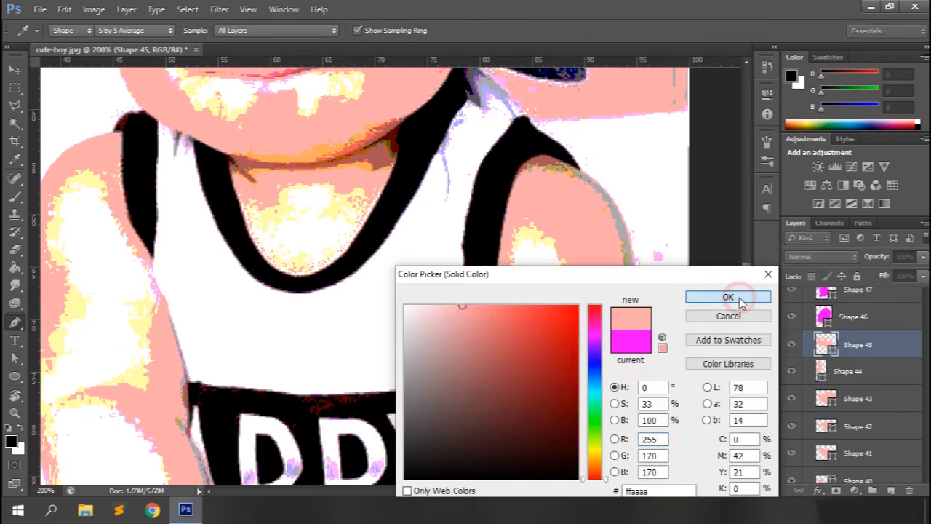
Set the fill of the three lower highlight shapes on the right arm to light pink ffaaaa
click(742, 300)
double_click(824, 318)
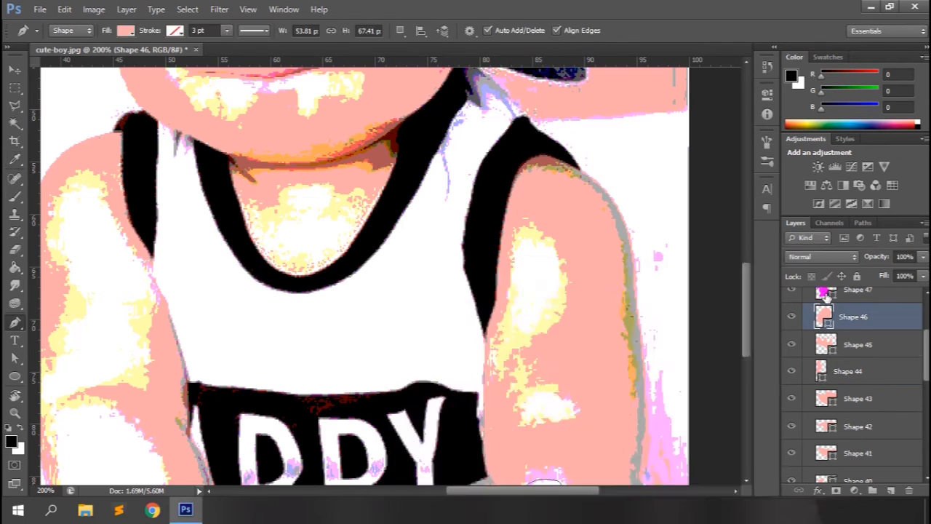
double_click(826, 292)
click(735, 298)
Fill the upper right-arm highlight with the same light pink and hide the posterized copy
scroll(509, 225, up, 8)
scroll(810, 309, up, 3)
click(792, 329)
key(ctrl+minus)
key(ctrl+minus)
click(808, 351)
click(807, 351)
double_click(822, 371)
click(740, 298)
click(808, 351)
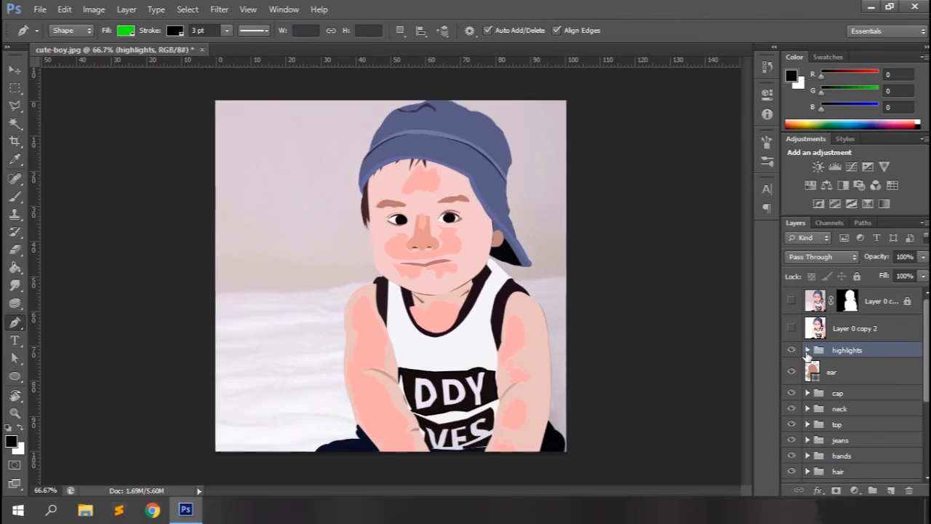
Show the original photo and set the foreground colour to the skin pink RGB 233, 184, 188
key(ctrl+plus)
key(ctrl+plus)
click(792, 301)
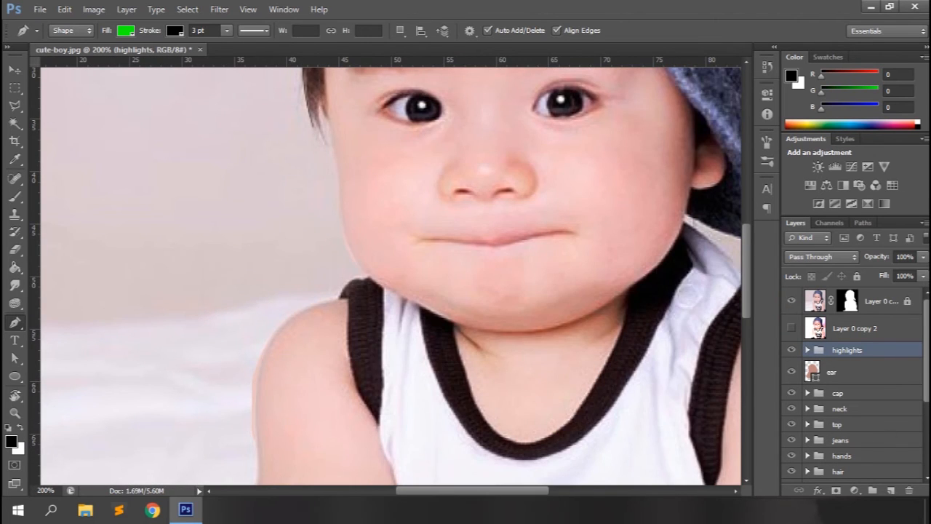
click(11, 442)
click(657, 222)
click(730, 298)
scroll(844, 407, down, 5)
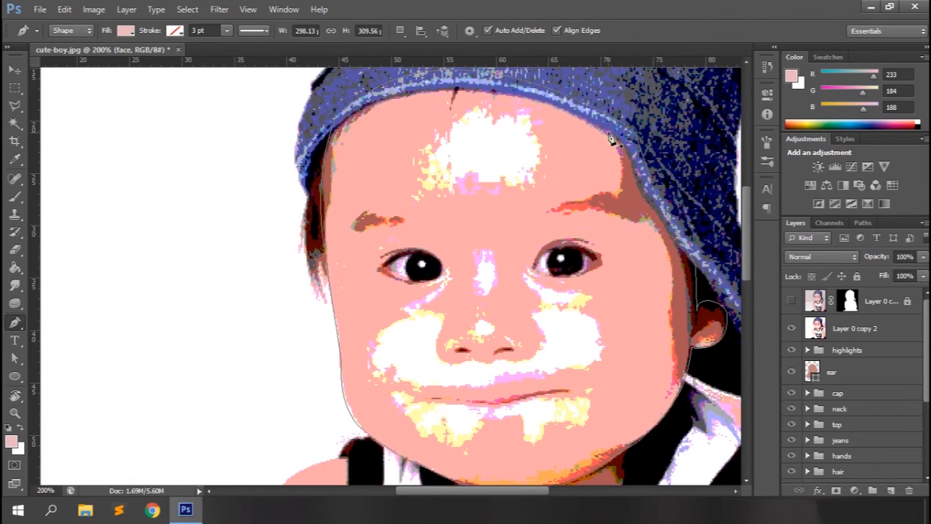
Outline the shadow along the right side of the face, about 101 by 184 px, and put it in a new group named shadows
click(628, 155)
drag(614, 216, 606, 238)
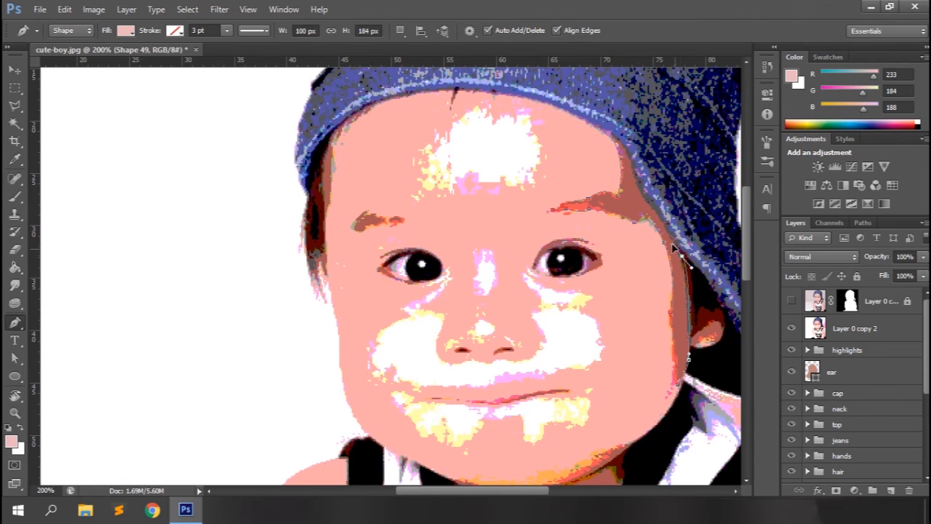
scroll(847, 362, down, 4)
scroll(896, 445, up, 1)
drag(896, 447, 861, 342)
key(ctrl+g)
double_click(847, 351)
text(shadows)
key(Return)
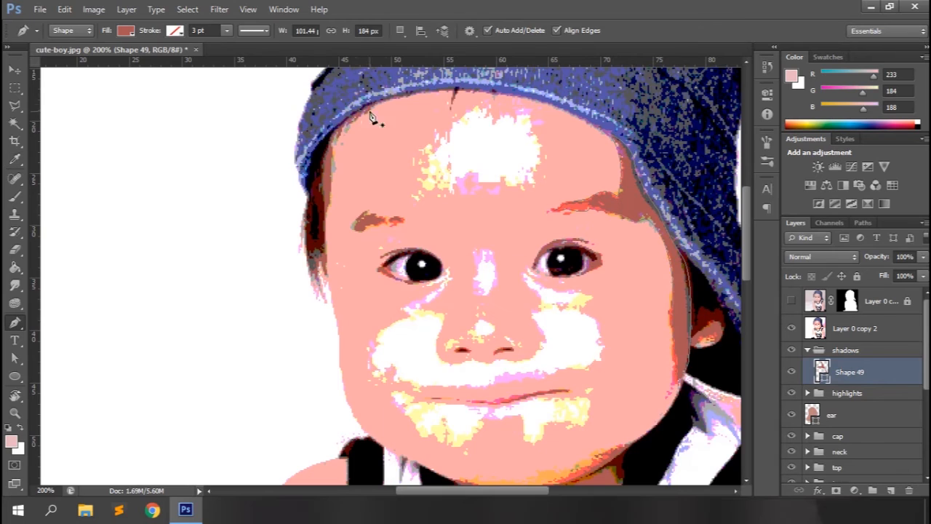
Outline the shadow along the cap's rim and left temple, about 144 by 133 px, with a reddish-brown fill
click(442, 94)
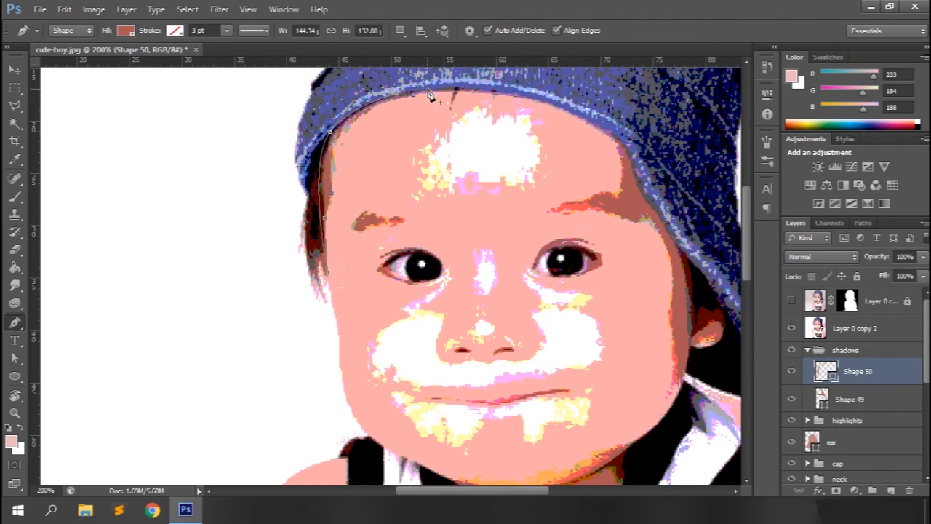
double_click(824, 374)
click(718, 297)
Outline the shadow shape on the ear and give it a reddish-brown fill
mouse_move(748, 232)
mouse_down()
mouse_move(757, 226)
mouse_move(749, 238)
mouse_up()
click(691, 304)
click(724, 297)
double_click(824, 372)
click(560, 240)
Outline the deeper shadow inside the ear and up beside the face, about 35 by 70 px, and fill it dark red
click(715, 282)
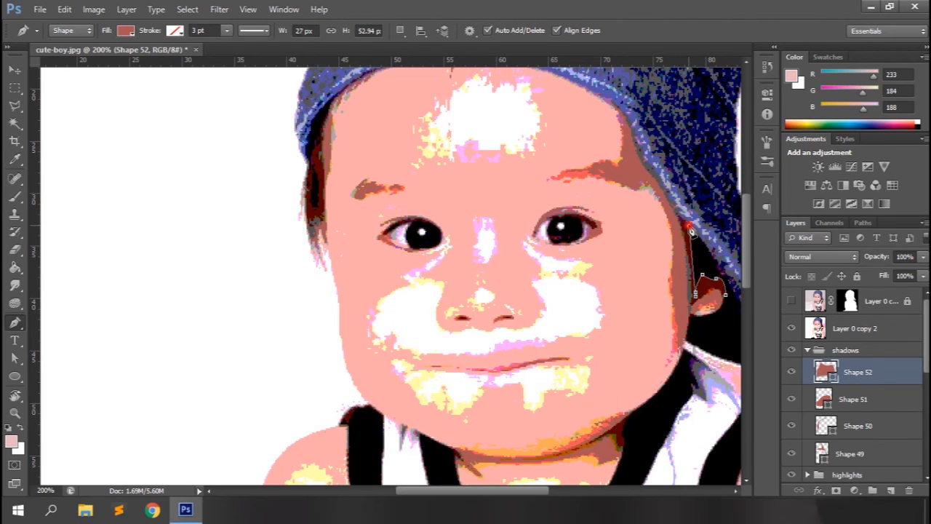
double_click(822, 371)
click(571, 233)
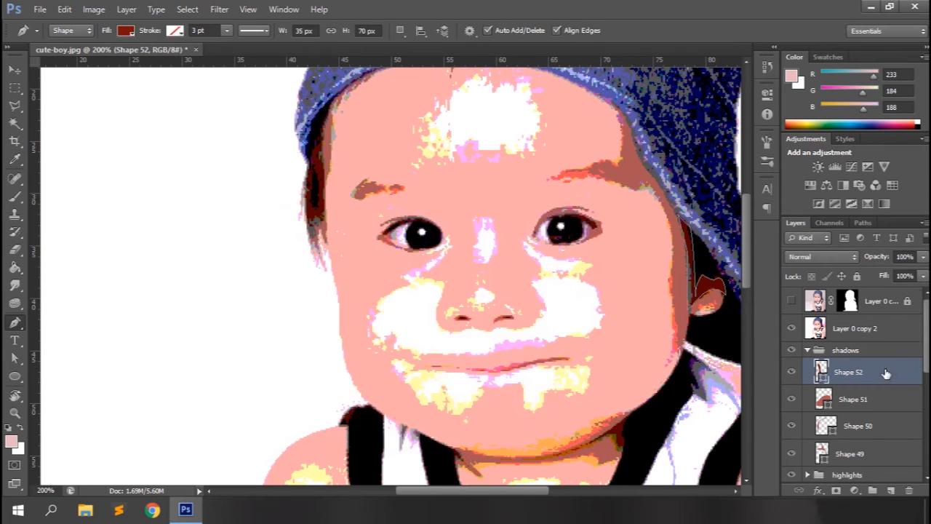
Change the face shape's fill to the light pink of the highlights
scroll(888, 374, down, 10)
double_click(815, 441)
click(598, 232)
Outline the shadow across the neck beneath the chin, about 122 by 31 px
scroll(603, 398, down, 5)
click(458, 313)
click(480, 325)
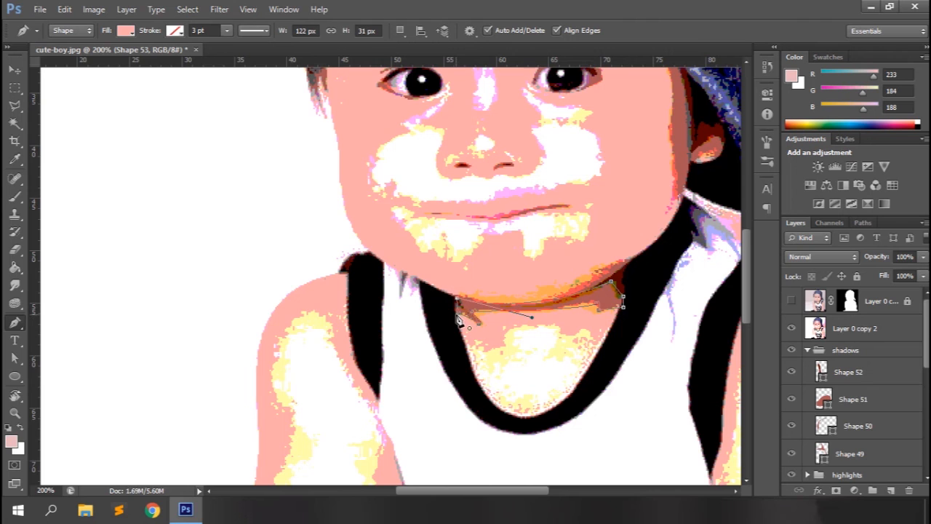
Fill the neck shadow reddish brown and move it into the shadows group
drag(925, 336, 926, 447)
double_click(810, 421)
click(575, 233)
drag(852, 420, 854, 364)
Outline the small corner shadow under the right side of the jaw, about 32 by 24 px, and fill it very dark red
click(630, 263)
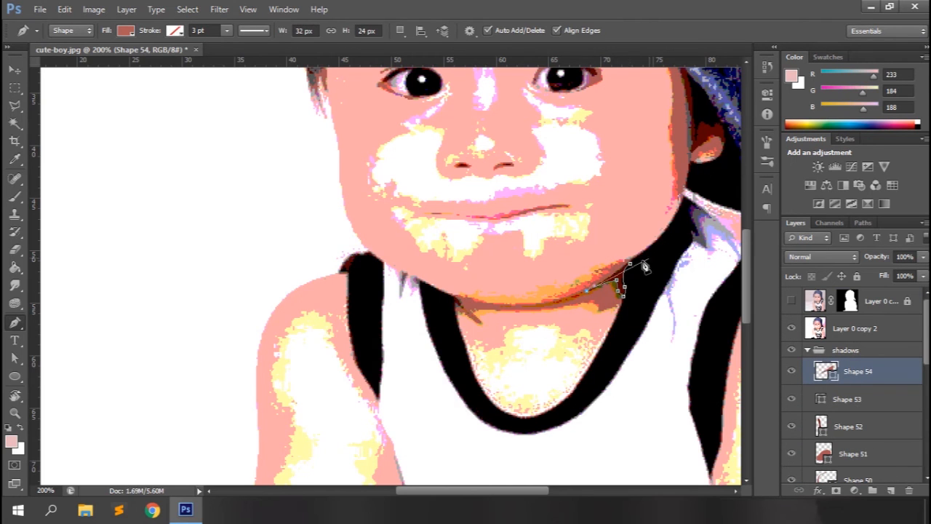
double_click(824, 370)
click(575, 232)
Outline a narrow shadow shape along the line between the lips
click(504, 218)
click(571, 207)
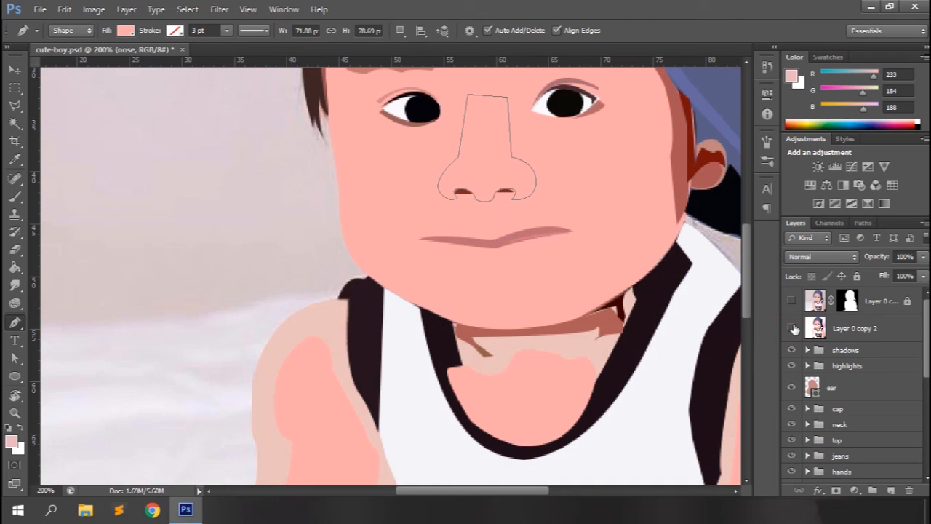
Change the nose's fill to a lighter, pinker skin tone
click(822, 327)
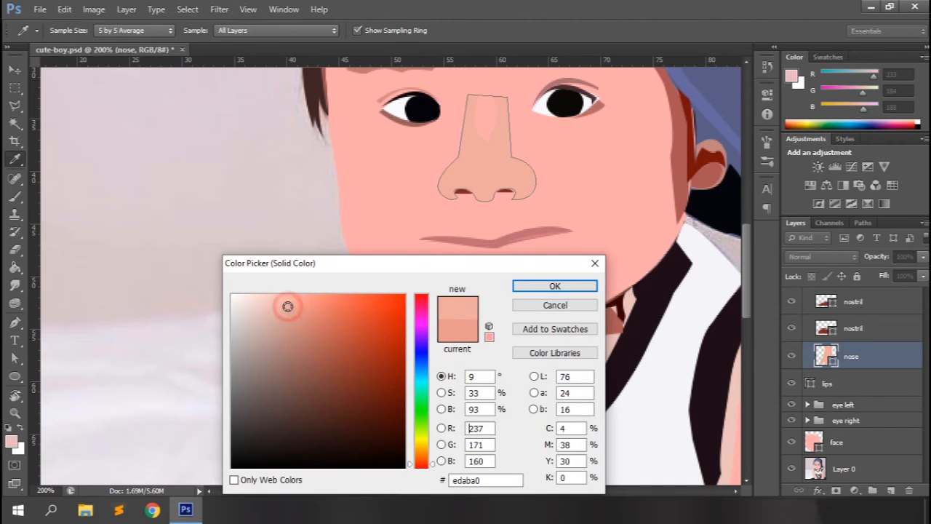
drag(288, 307, 289, 298)
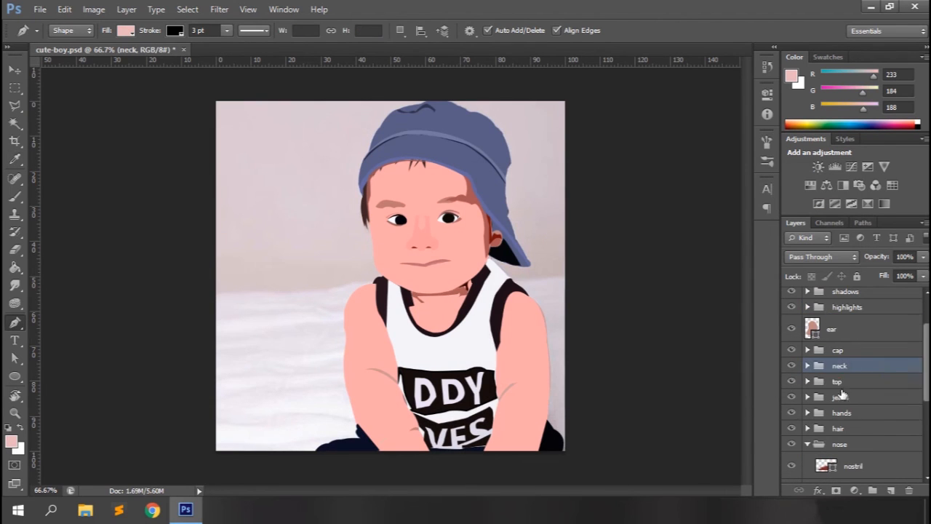
Move the neck group below the top group in the layer order
click(837, 364)
click(807, 366)
click(808, 366)
click(833, 308)
click(809, 308)
click(809, 307)
Find the chest highlight shape overlapping the neckline, hide it, and collapse the expanded highlights and top groups
key(v)
right_click(424, 316)
click(452, 200)
right_click(416, 316)
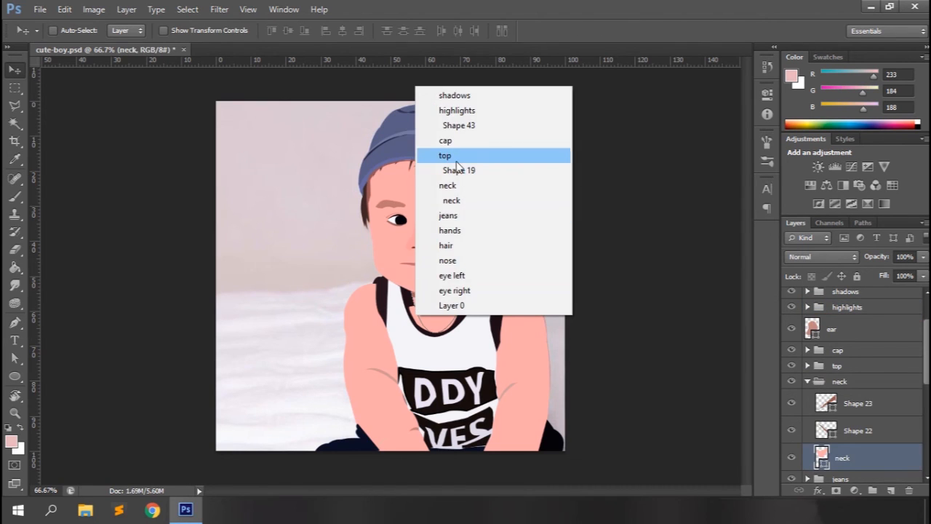
click(458, 169)
scroll(806, 357, up, 5)
click(796, 351)
right_click(415, 320)
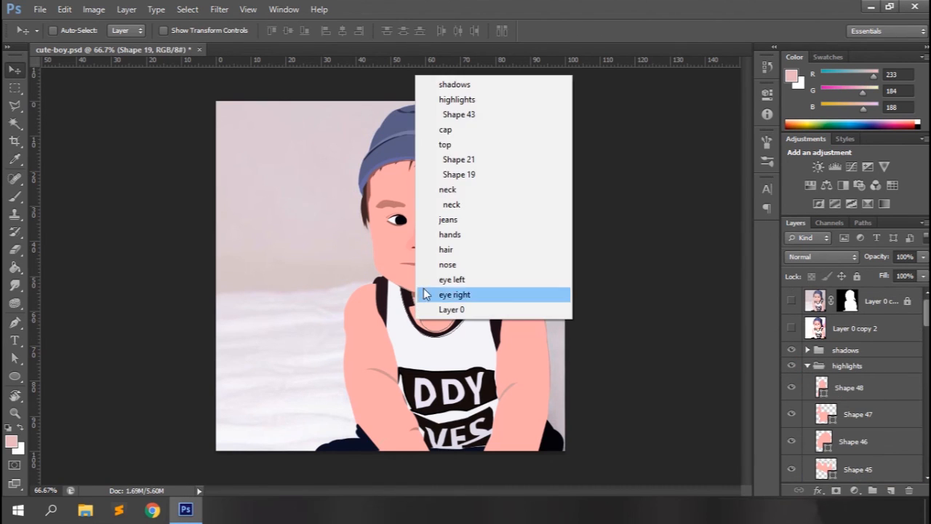
click(455, 65)
click(791, 469)
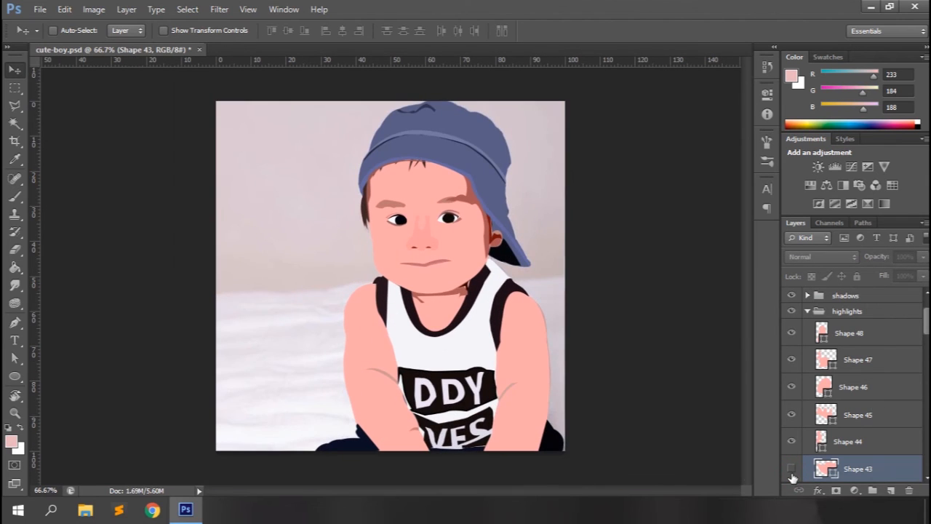
click(808, 311)
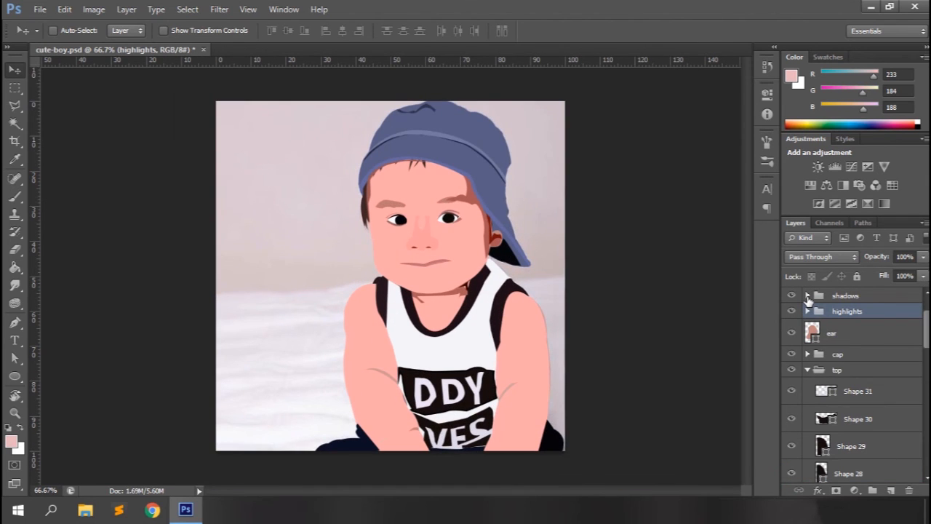
click(809, 371)
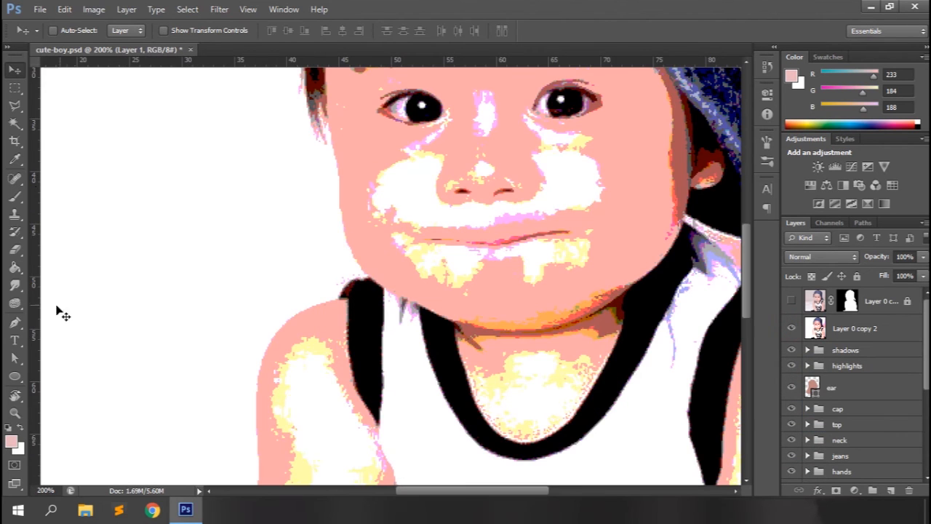
Paint small white catchlights on both pupils with a 5 px brush
key(b)
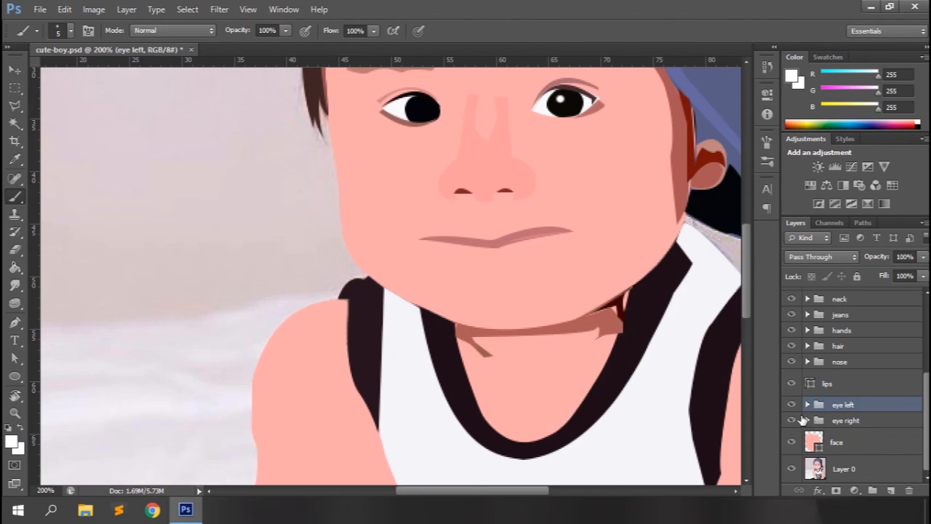
click(809, 350)
click(809, 350)
key(ctrl+minus)
key(ctrl+minus)
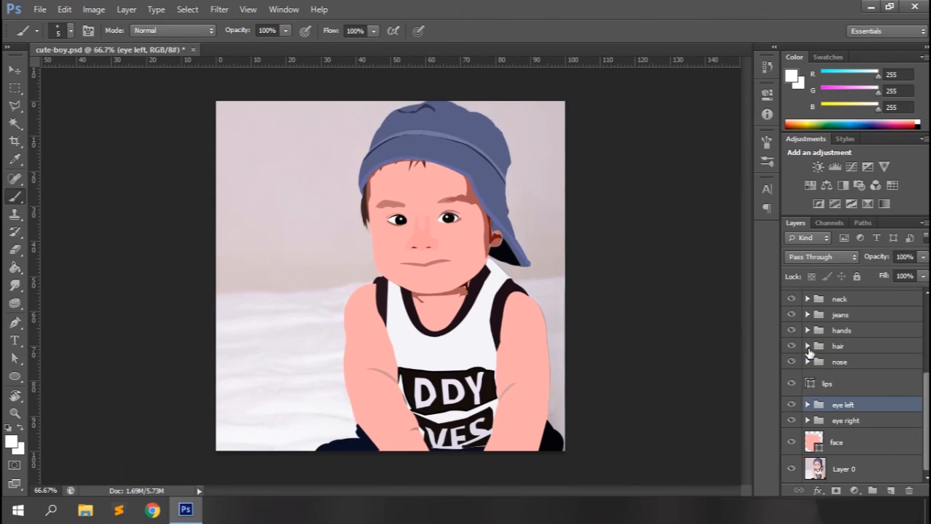
Reshape the dark corner shadow under the right side of the jaw to reach the tank top's neckband
scroll(846, 345, up, 10)
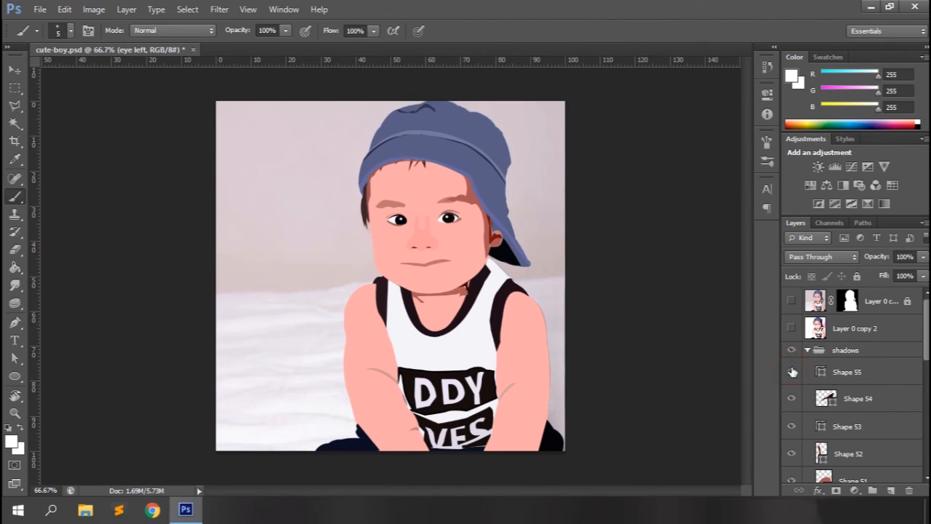
click(815, 372)
click(855, 328)
key(ctrl+plus)
key(ctrl+plus)
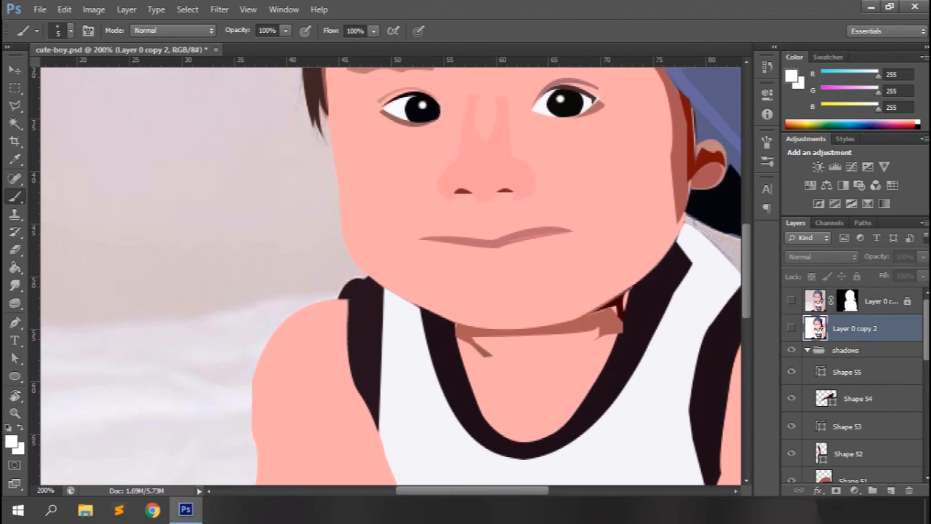
scroll(855, 364, down, 1)
click(855, 388)
key(p)
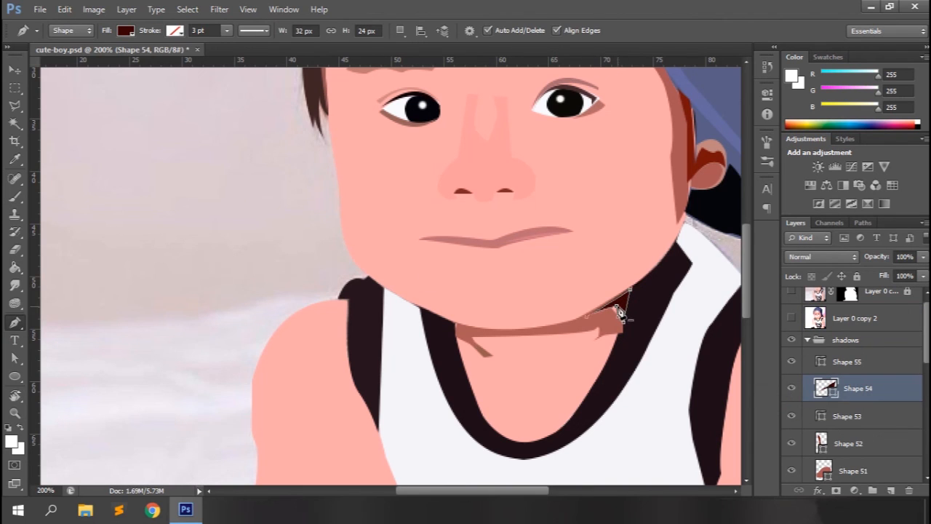
Adjust the neck shadow's anchor points so its ends meet the tank top's neckband
click(844, 363)
click(846, 416)
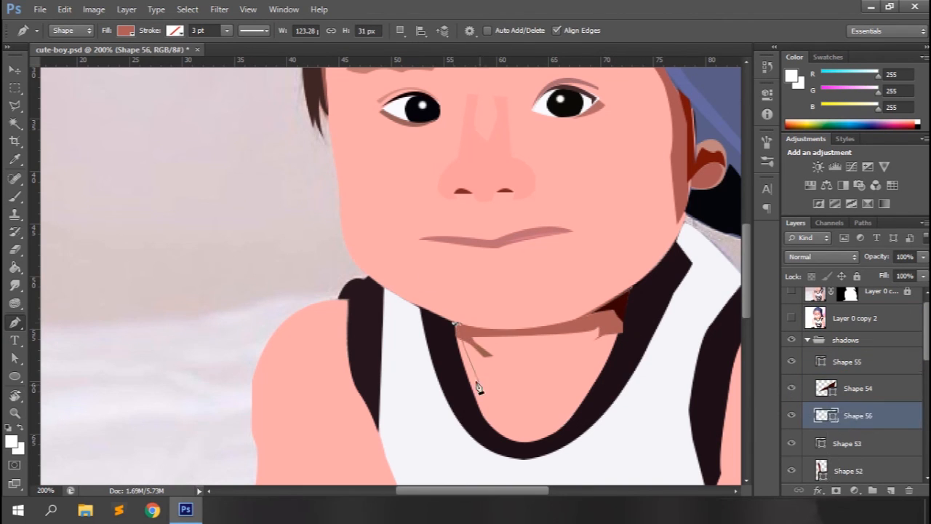
scroll(807, 404, down, 1)
scroll(692, 357, down, 5)
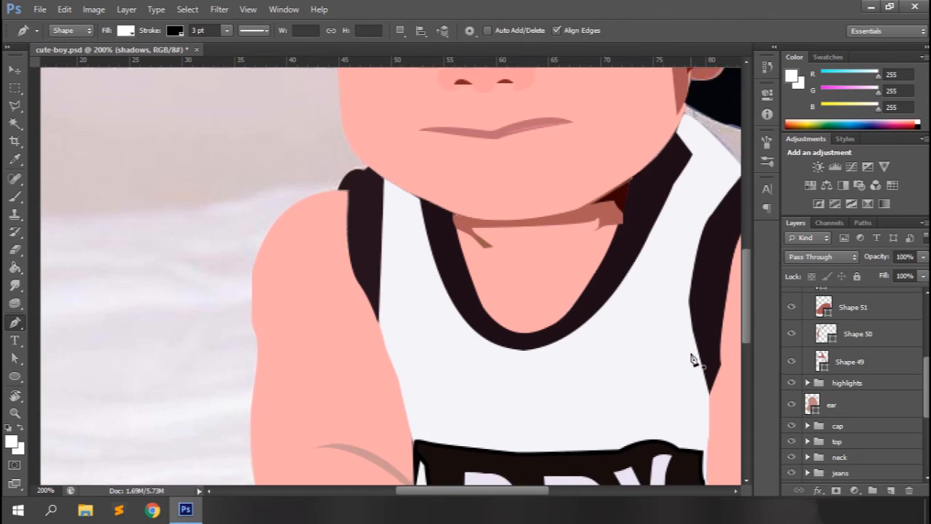
click(612, 177)
Fine-tune the neck shadow's reddish-brown fill
double_click(821, 410)
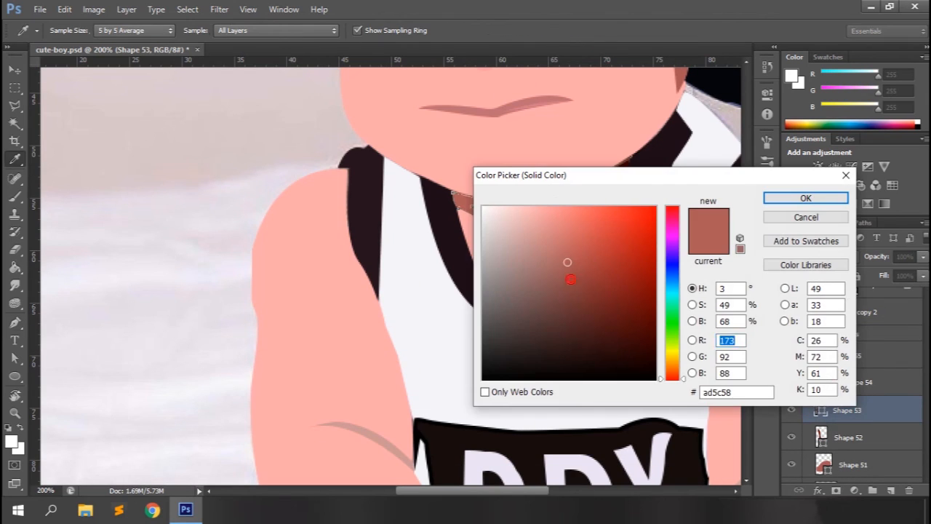
drag(510, 177, 614, 239)
drag(686, 354, 672, 320)
Try the neck shadow at 87% opacity and restore it to 100%
click(877, 262)
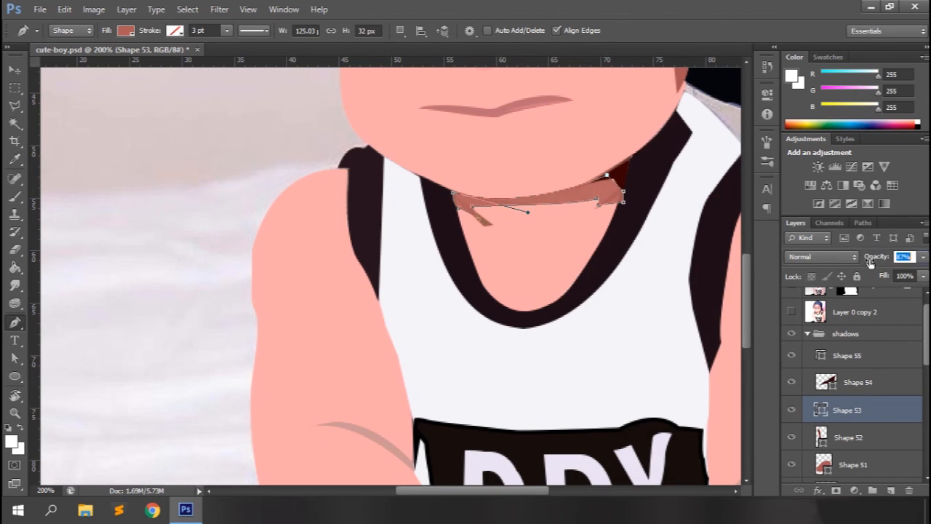
click(842, 336)
click(848, 410)
key(0)
Move the two neck crease shapes, Shape 22 and Shape 23, from the neck group to the top of the shadows group
click(808, 317)
click(808, 405)
click(857, 427)
shift+click(857, 454)
drag(857, 422, 855, 313)
drag(856, 324, 857, 371)
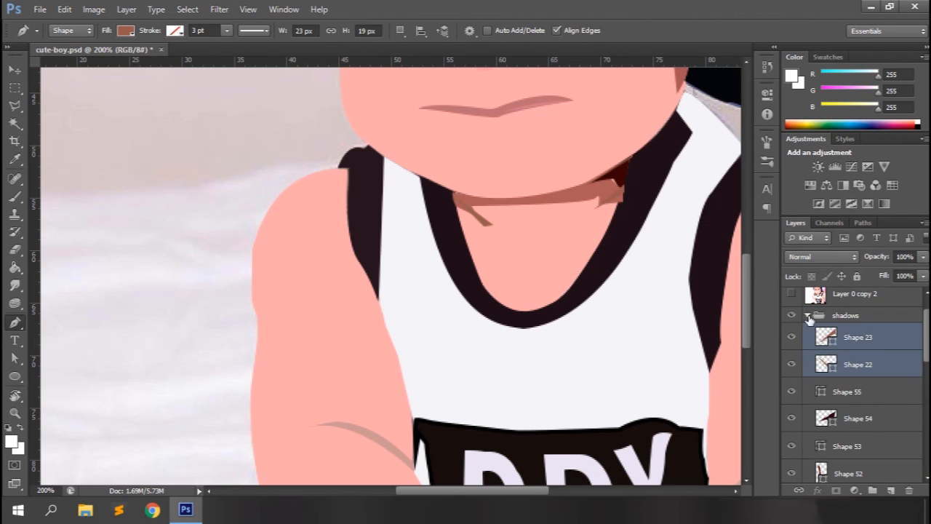
click(808, 316)
scroll(830, 350, down, 1)
drag(748, 318, 747, 264)
scroll(849, 364, up, 2)
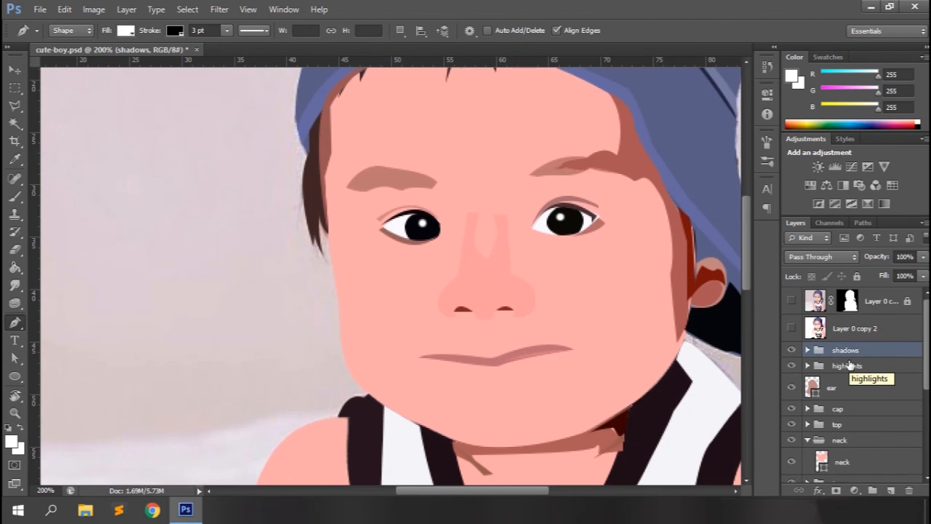
Reshape the forehead shadow's upper edge so it extends up under the cap's rim
key(ctrl+minus)
click(808, 349)
scroll(863, 407, down, 4)
click(863, 407)
key(ctrl+plus)
key(ctrl+plus)
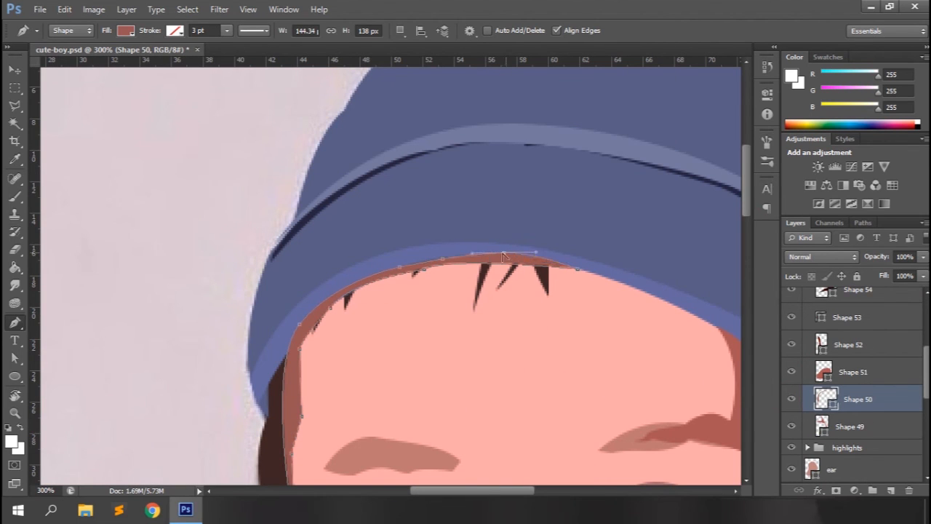
drag(473, 253, 461, 253)
Move the forehead shadow shape out of the shadows group so it sits beneath the cap's rim
scroll(822, 363, up, 3)
click(809, 349)
click(808, 349)
scroll(853, 324, down, 4)
drag(854, 320, 856, 406)
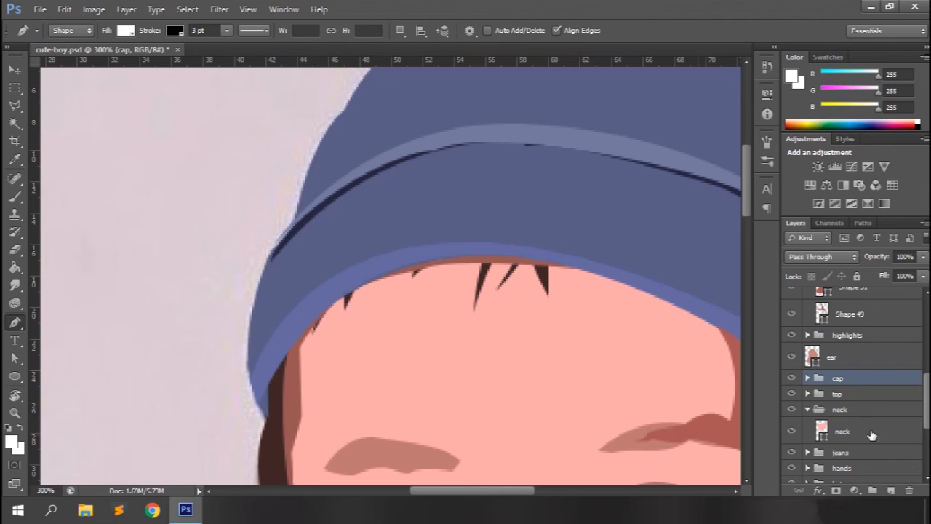
Move the neck shadow shapes, Shape 22, Shape 23, Shape 53 and Shape 54, from the shadows group into the neck group
key(ctrl+minus)
key(ctrl+minus)
scroll(393, 276, down, 5)
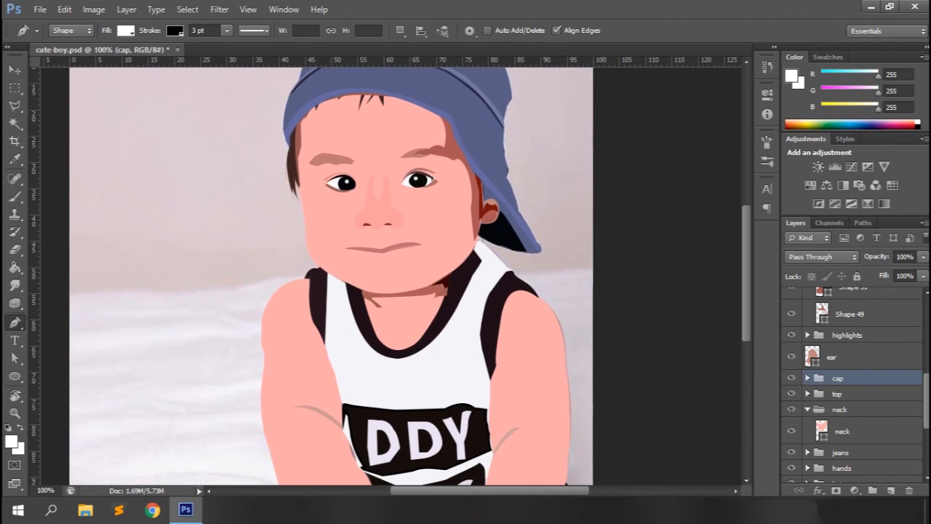
scroll(809, 353, down, 2)
click(808, 350)
drag(927, 416, 927, 324)
shift+click(853, 389)
scroll(801, 371, down, 2)
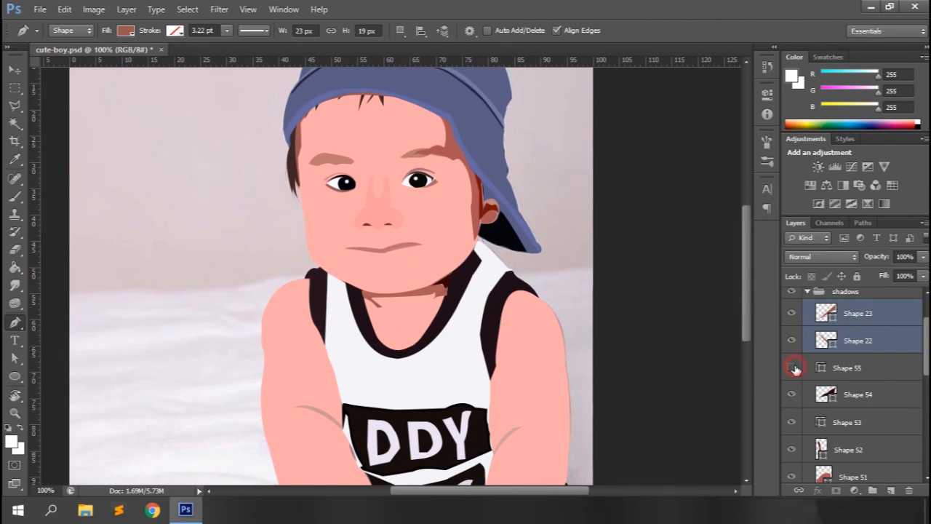
scroll(903, 383, up, 1)
drag(869, 425, 857, 313)
click(807, 434)
scroll(837, 407, down, 3)
click(807, 304)
drag(860, 445, 854, 339)
click(849, 458)
Move the neck highlight, Shape 43, out of the highlights group and into the neck group
click(807, 303)
drag(927, 429, 927, 364)
click(808, 367)
drag(927, 330, 927, 370)
drag(869, 357, 844, 450)
click(808, 394)
click(808, 424)
drag(927, 327, 927, 416)
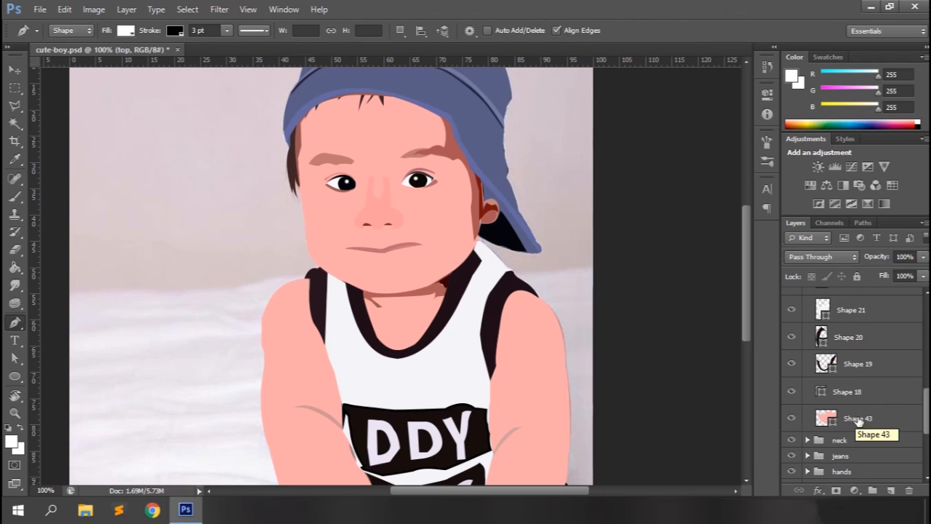
key(ctrl+z)
click(808, 397)
drag(852, 302, 841, 413)
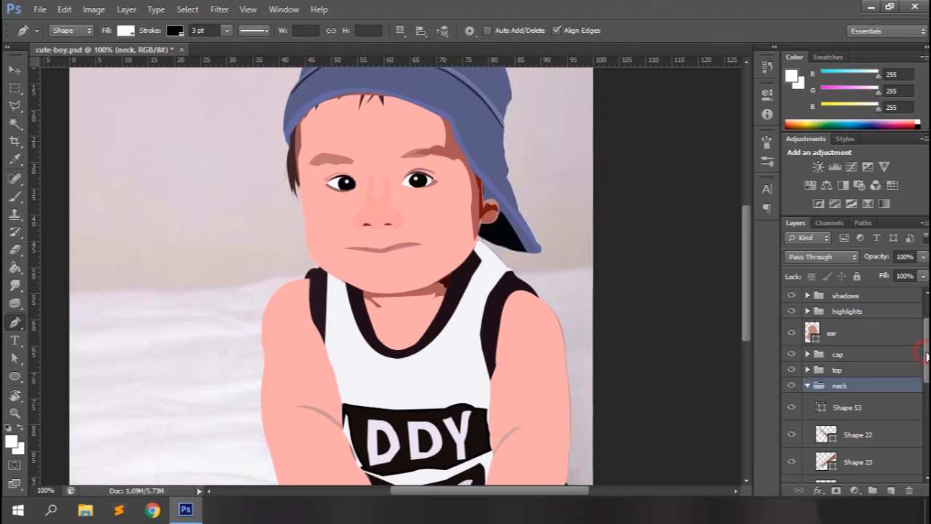
Compare the neck highlight, Shape 43, with the posterized reference layer, Layer 0 copy 2
drag(927, 356, 927, 380)
click(859, 439)
scroll(856, 434, up, 5)
click(792, 329)
click(791, 328)
scroll(847, 401, down, 8)
scroll(845, 399, up, 8)
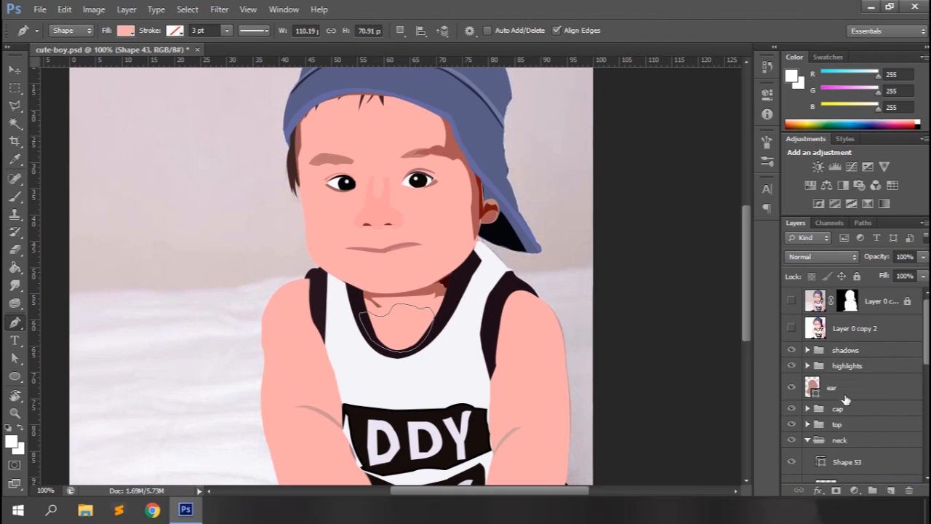
Try filling all shapes in the highlights group, Shape 38 through Shape 48, with a pink sampled from the arm
click(808, 366)
scroll(830, 364, down, 2)
double_click(823, 333)
scroll(517, 327, down, 1)
click(894, 260)
scroll(859, 393, down, 6)
shift+click(858, 414)
click(127, 31)
click(190, 57)
click(516, 328)
click(895, 260)
click(674, 180)
key(ctrl+minus)
key(ctrl+plus)
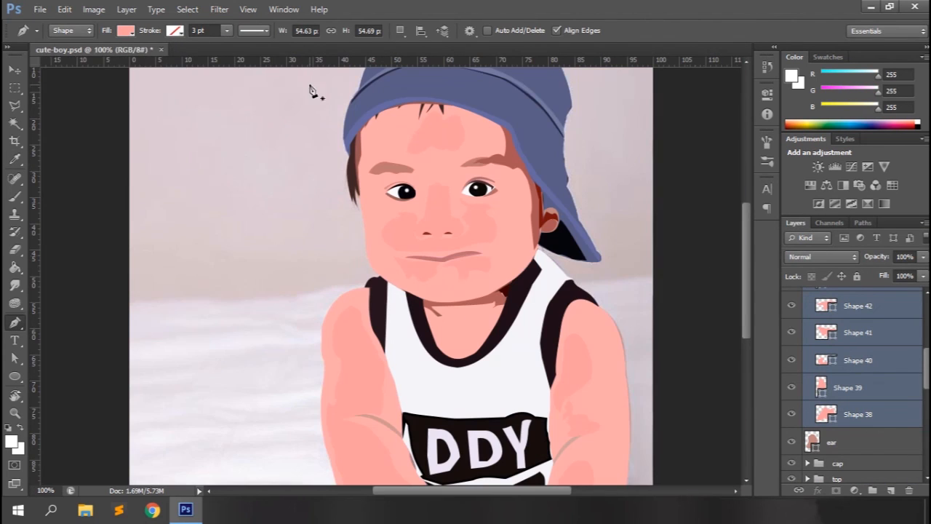
Fill the selected highlight shapes, Shape 38 through Shape 48, with a soft pink slightly lighter than the skin
click(126, 29)
click(190, 58)
click(900, 262)
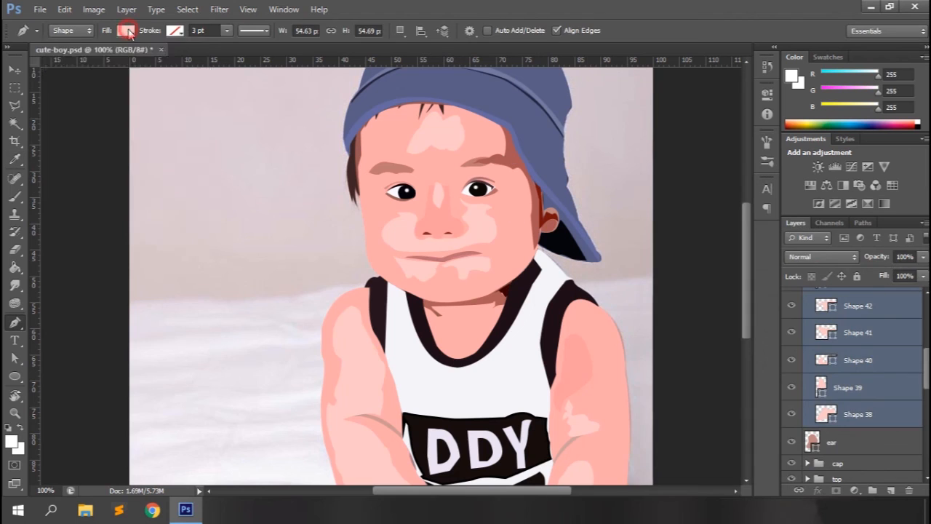
click(190, 57)
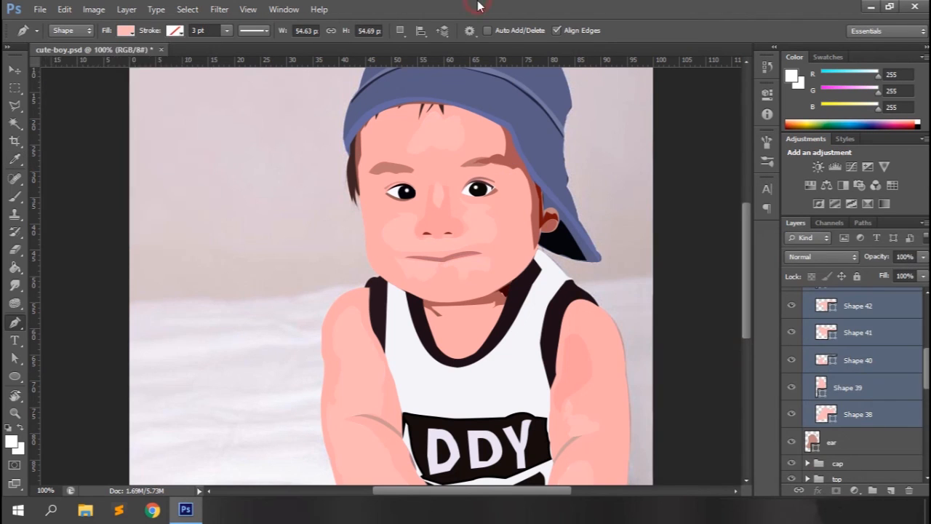
Compare the face and arm highlights with the posterized reference in Layer 0 copy 2, leaving the reference hidden
click(793, 329)
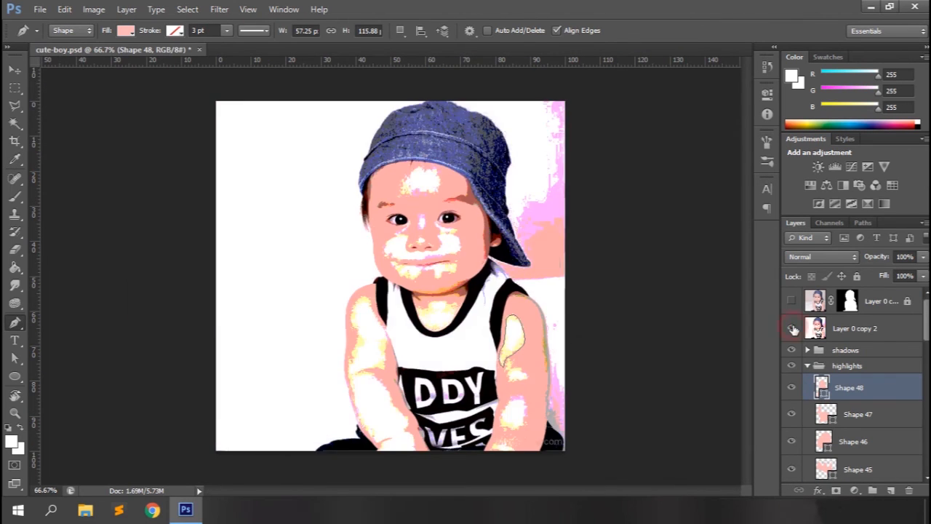
click(857, 329)
key(ctrl+plus)
key(ctrl+plus)
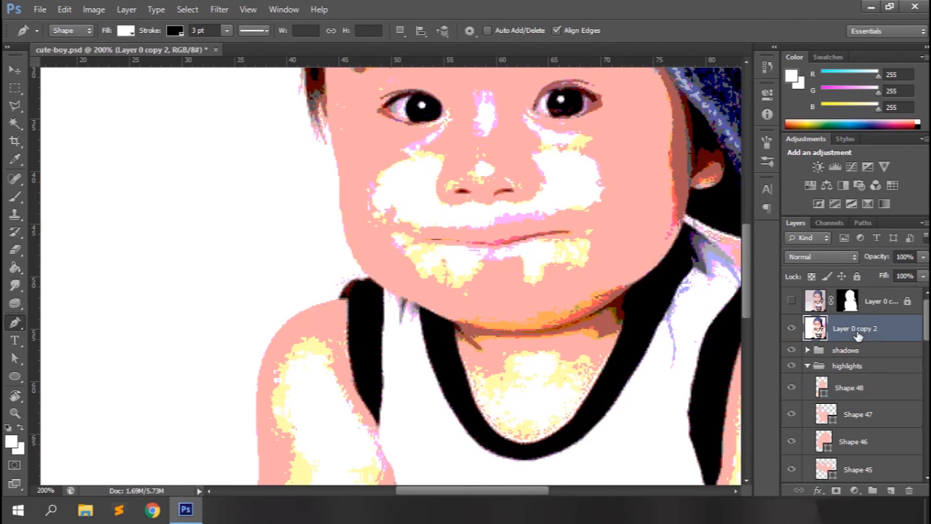
drag(748, 248, 749, 389)
key(ctrl+minus)
key(ctrl+minus)
key(ctrl+minus)
click(792, 328)
Review the fill colour of the highlight shapes, Shape 38 through Shape 48, and collapse the highlights group
scroll(851, 362, down, 5)
click(852, 362)
key(Caps_Lock)
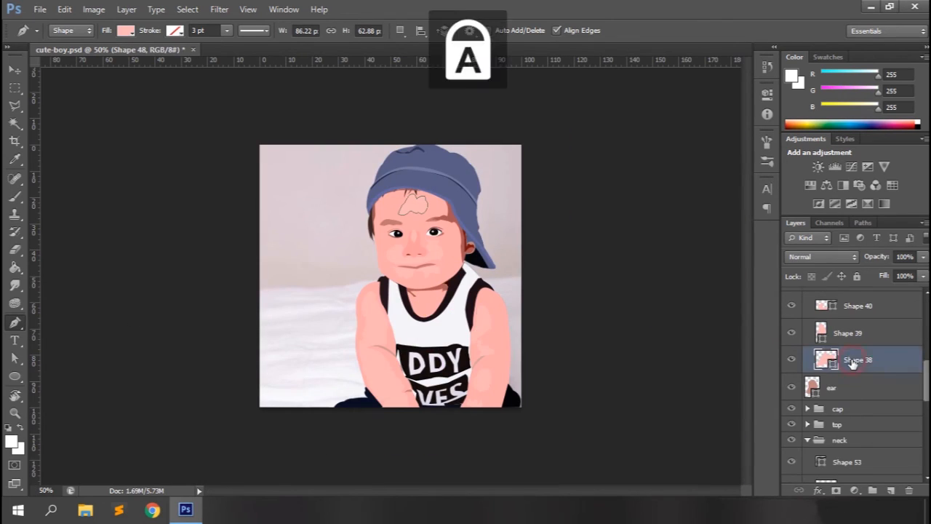
scroll(850, 374, up, 5)
shift+click(849, 386)
key(ctrl+plus)
key(ctrl+plus)
key(ctrl+plus)
double_click(822, 387)
key(Return)
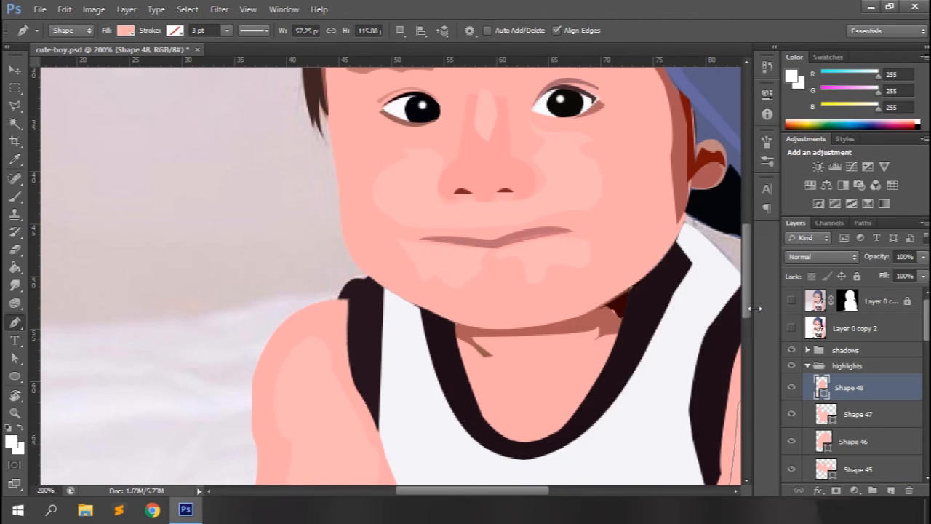
key(ctrl+minus)
click(855, 328)
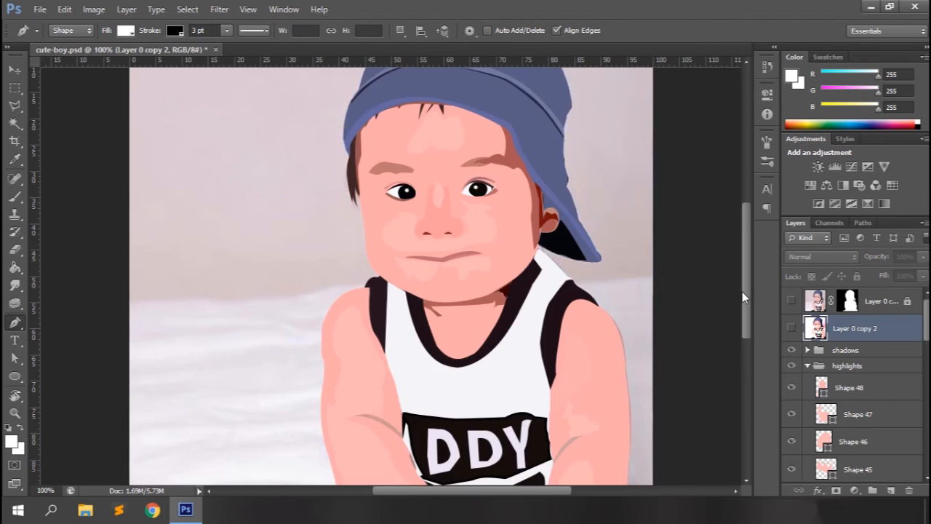
key(ctrl+minus)
click(808, 366)
scroll(818, 380, down, 3)
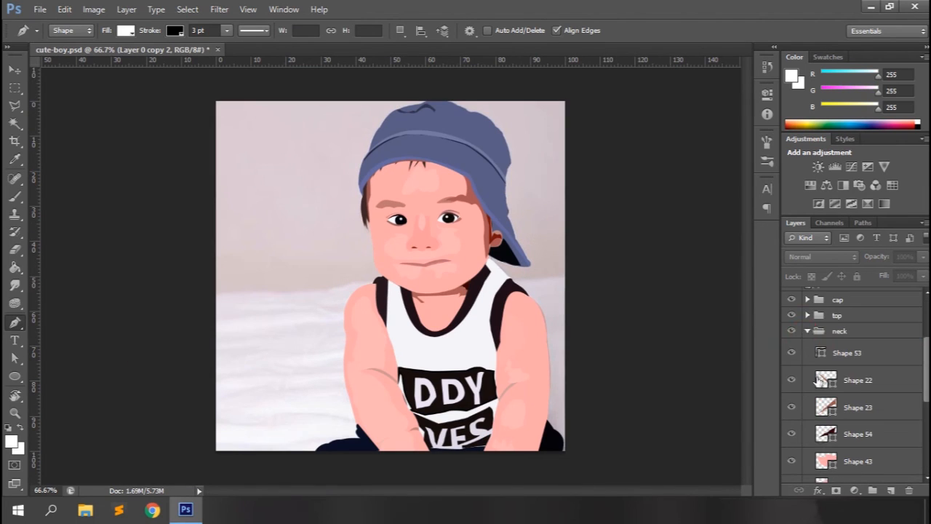
Recolour the arm crease shapes Shape 14 and Shape 13 in the hands group with darker reddish shadow tones sampled from the face
click(808, 332)
scroll(809, 335, down, 1)
click(808, 330)
double_click(823, 352)
click(436, 264)
click(902, 262)
click(473, 192)
click(902, 262)
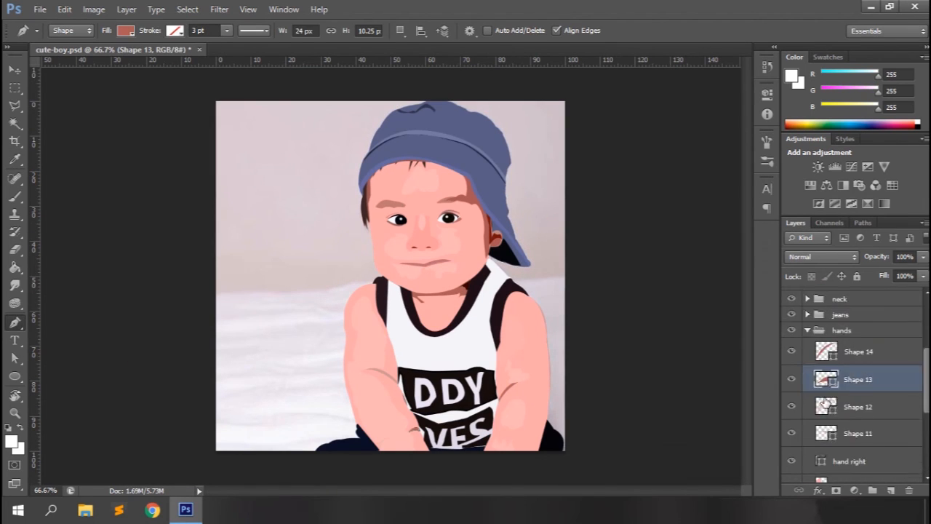
Fill the remaining arm creases, Shape 12 and Shape 11, with the same reddish-brown shadow colour
scroll(859, 371, down, 1)
click(859, 352)
shift+click(859, 379)
click(127, 32)
click(190, 58)
click(902, 262)
click(419, 12)
scroll(873, 438, down, 1)
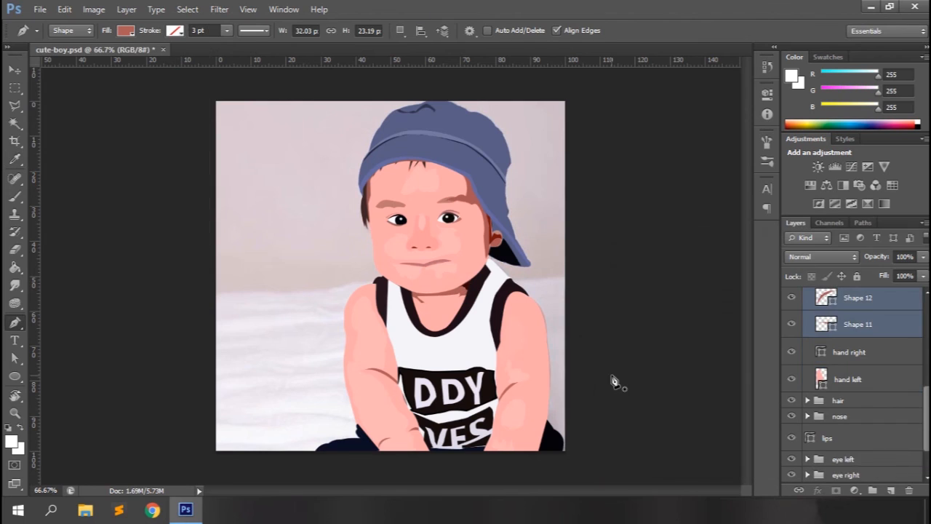
Recolour both the eyebrow-right and eyebrow-left shapes dark reddish brown, #87403e
scroll(806, 346, up, 5)
scroll(817, 379, down, 1)
scroll(816, 406, down, 5)
click(807, 406)
scroll(808, 409, down, 1)
scroll(810, 411, down, 3)
double_click(821, 428)
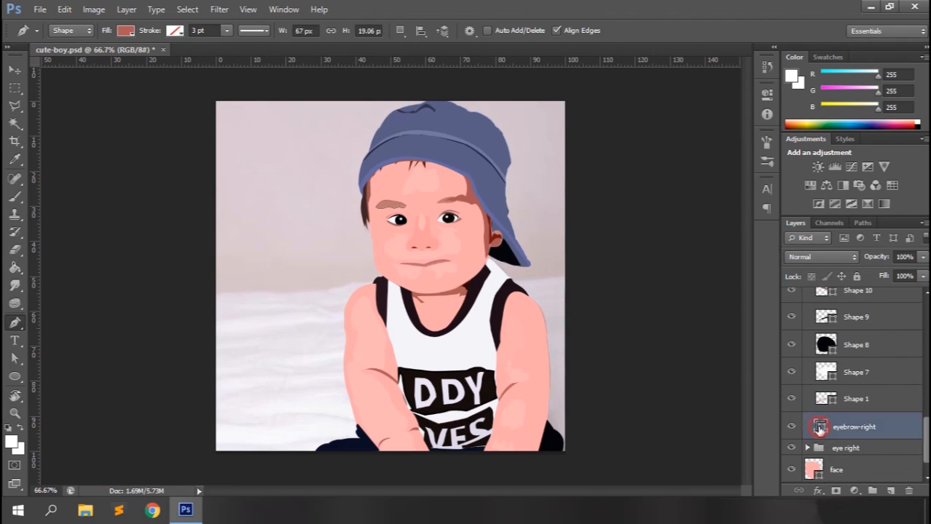
click(473, 193)
click(379, 372)
click(476, 195)
click(491, 229)
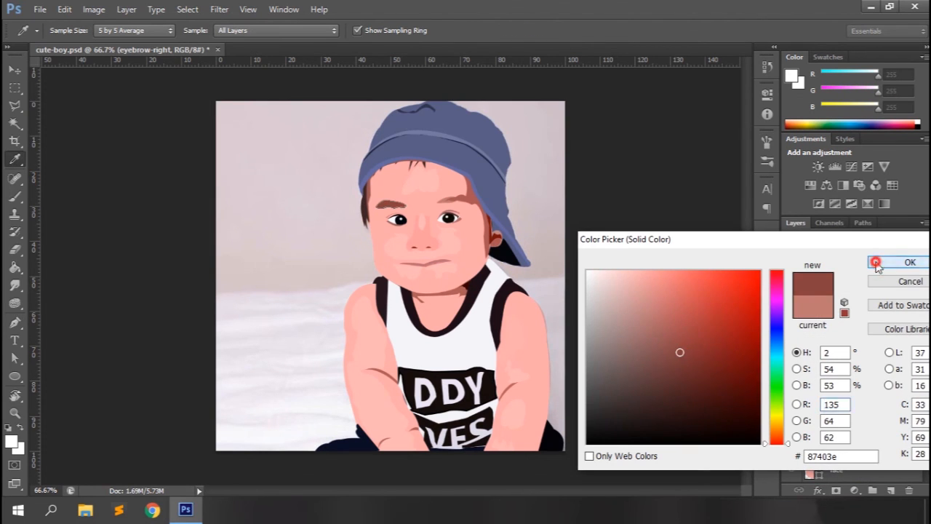
click(876, 263)
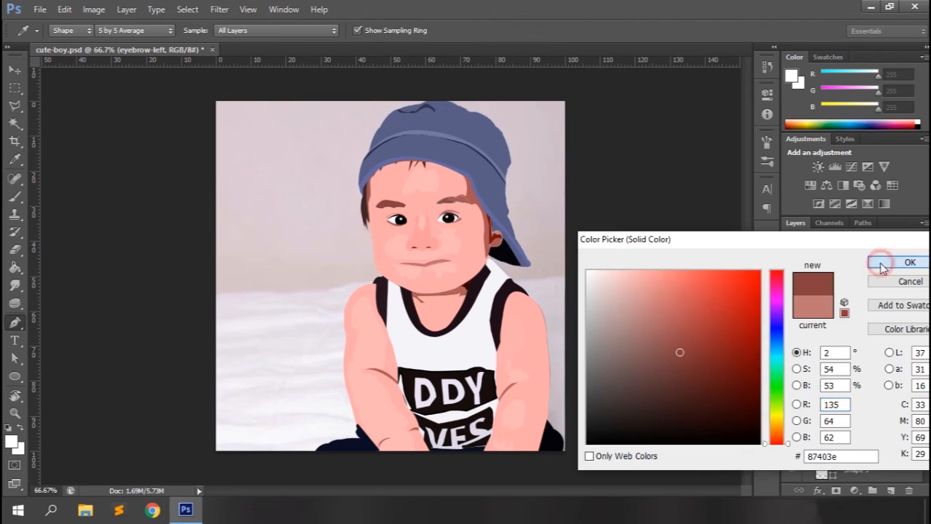
click(876, 263)
Move Shape 49 out of the shadows group to just above it, and collapse the shadows and hands groups
scroll(850, 398, up, 5)
click(807, 350)
click(792, 454)
click(792, 454)
drag(854, 453, 853, 343)
click(808, 377)
scroll(813, 433, down, 2)
click(808, 444)
click(864, 440)
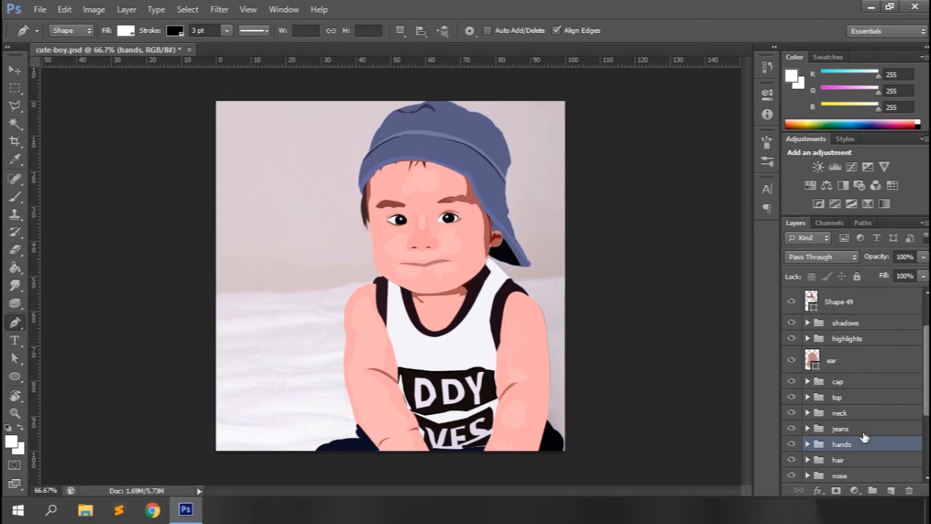
Examine the face and the whole portrait up close and against the posterized reference layer
scroll(864, 438, down, 3)
click(852, 426)
key(ctrl+plus)
key(ctrl+plus)
scroll(728, 355, down, 6)
key(ctrl+minus)
key(ctrl+minus)
key(ctrl+plus)
scroll(751, 247, up, 3)
scroll(744, 275, down, 3)
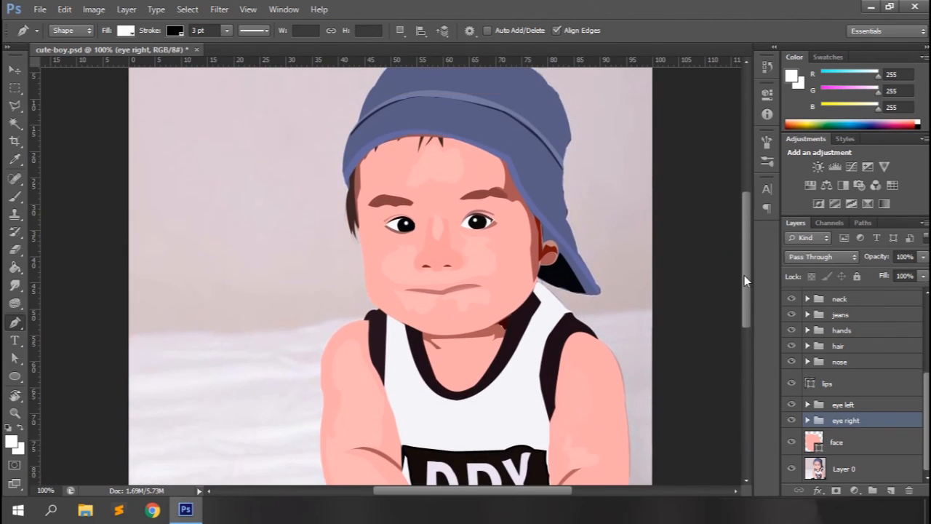
key(ctrl+minus)
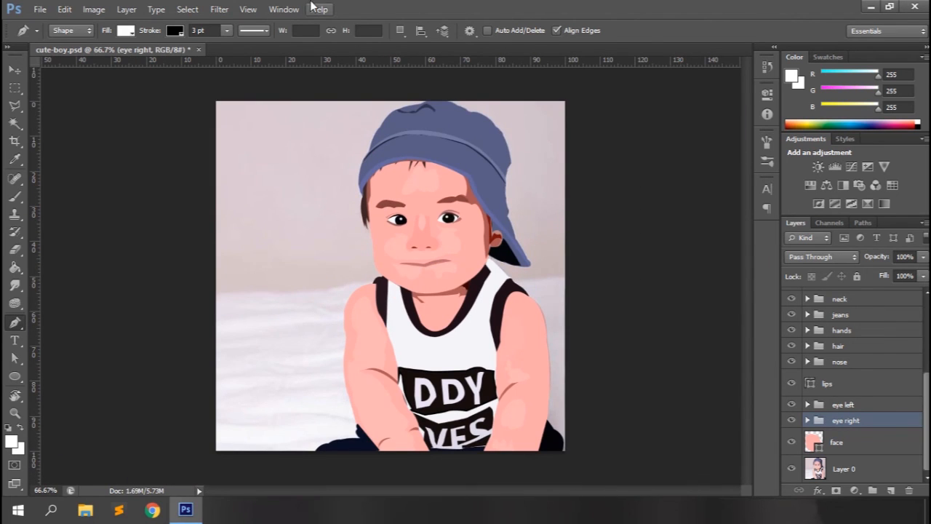
key(v)
scroll(808, 341, up, 5)
click(791, 328)
click(792, 328)
Move the hair-1 layer out of the hair group so it sits between the ear layer and the cap group
scroll(832, 437, down, 2)
click(808, 432)
click(842, 426)
scroll(815, 371, up, 3)
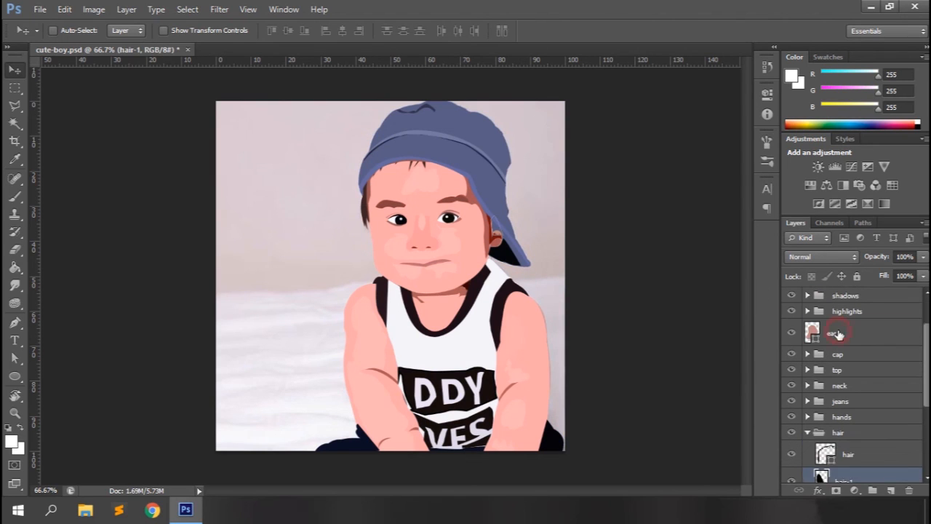
click(837, 334)
click(808, 433)
drag(842, 429, 848, 318)
click(808, 448)
scroll(843, 466, down, 2)
scroll(847, 466, up, 1)
click(863, 466)
scroll(826, 390, up, 3)
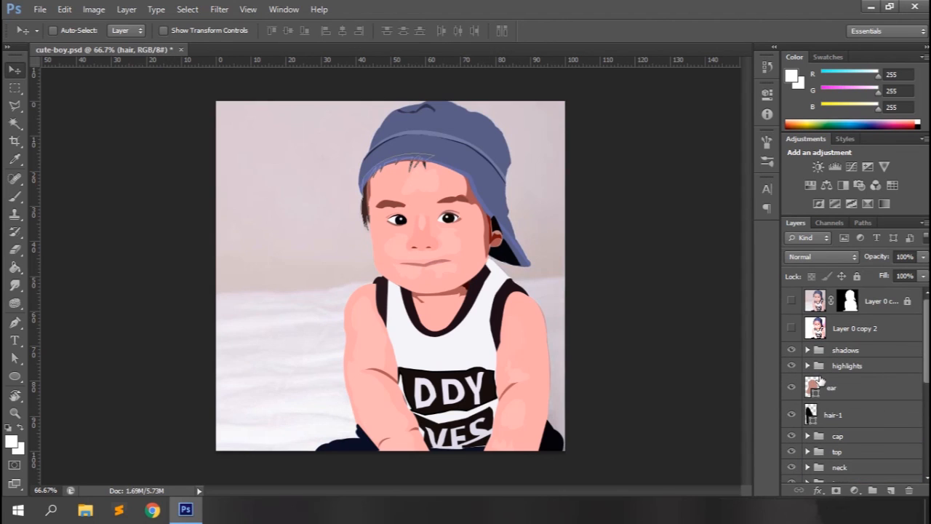
click(835, 351)
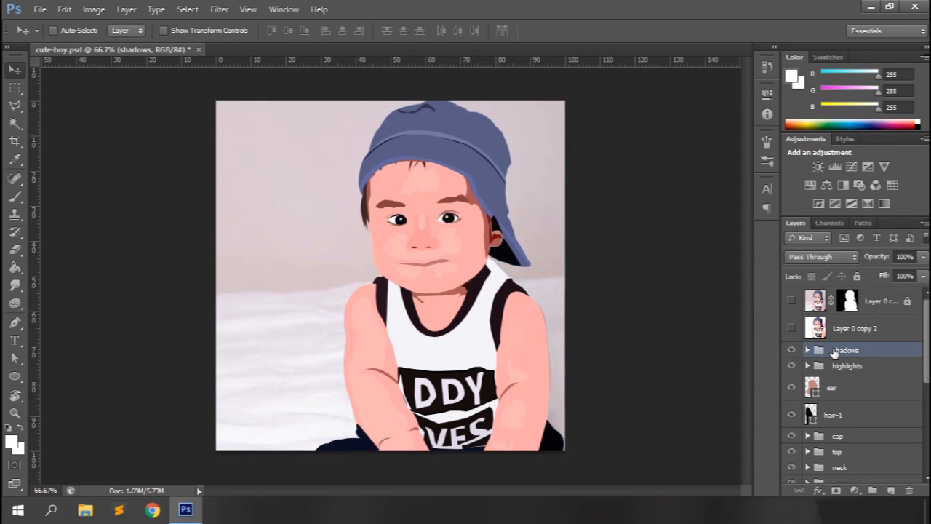
scroll(871, 396, down, 4)
scroll(866, 396, up, 2)
click(808, 381)
scroll(837, 400, down, 3)
click(825, 376)
double_click(825, 376)
key(Escape)
scroll(825, 376, up, 5)
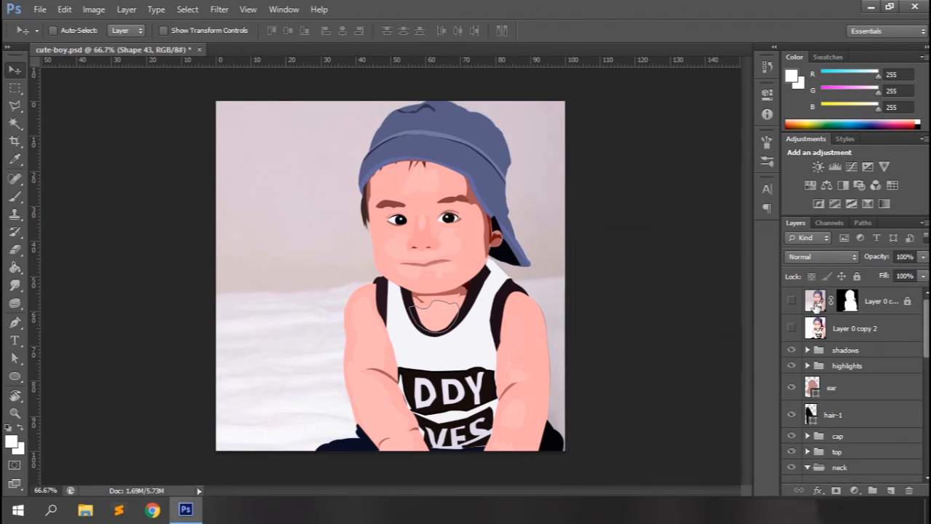
scroll(818, 368, down, 2)
click(808, 358)
Duplicate the original photo, Layer 0, and place the copy above the shadows group as a tracing reference for the nose
key(ctrl+plus)
key(ctrl+plus)
scroll(709, 328, up, 2)
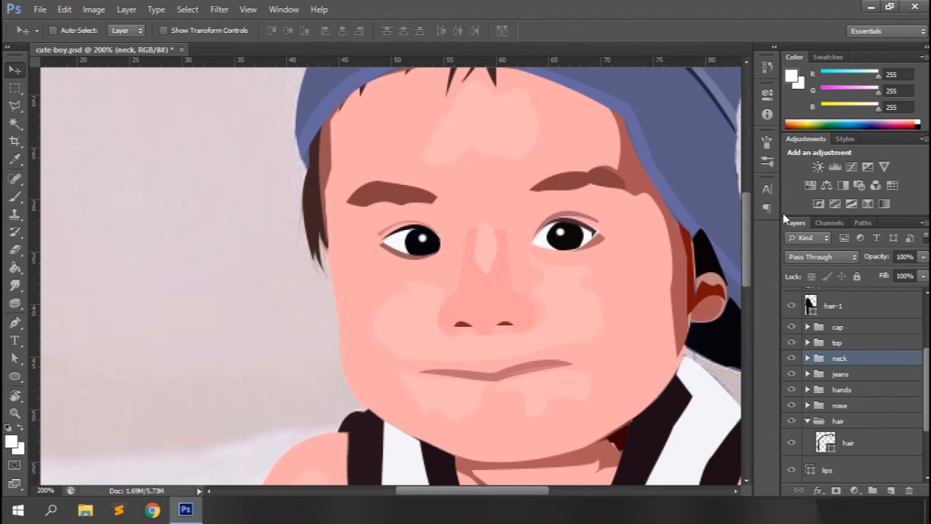
click(808, 405)
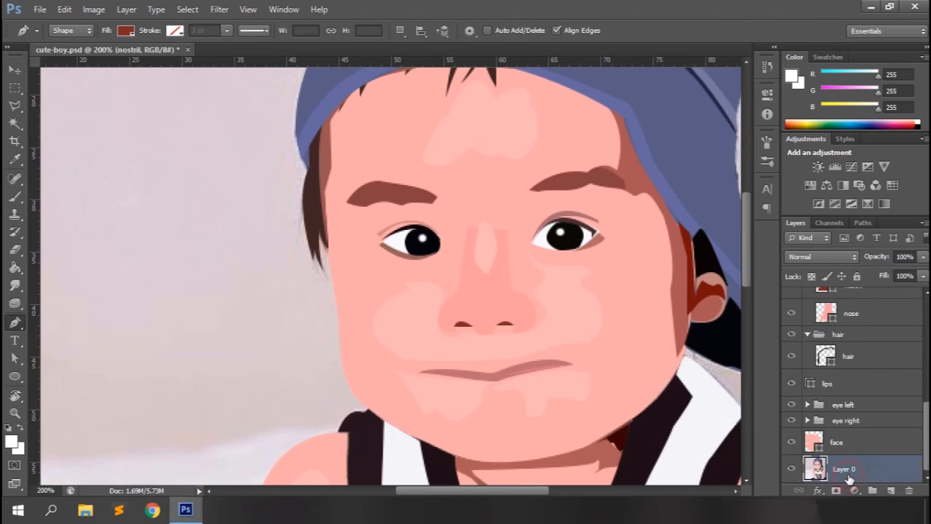
click(850, 475)
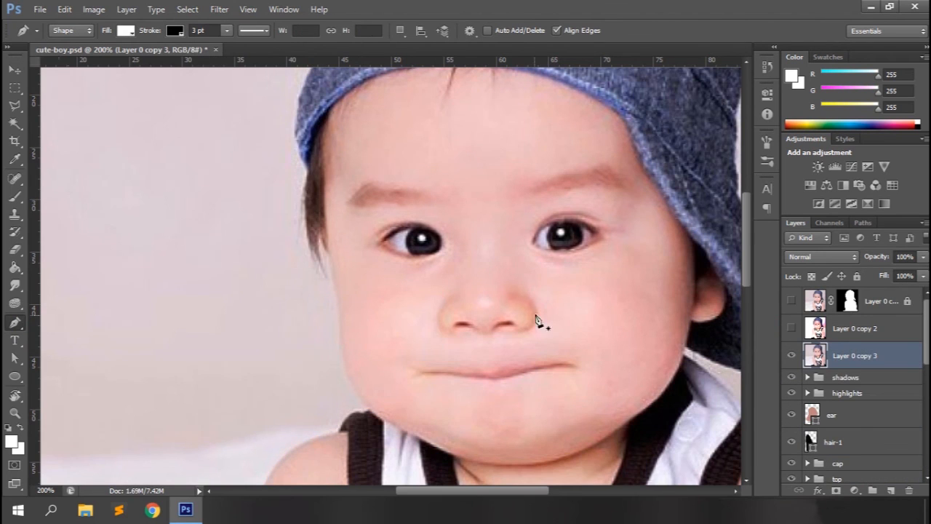
Draw a strokeless Pen tool crescent about 20 × 26 px along the nostril wing on the ear side
click(522, 329)
drag(509, 300, 470, 294)
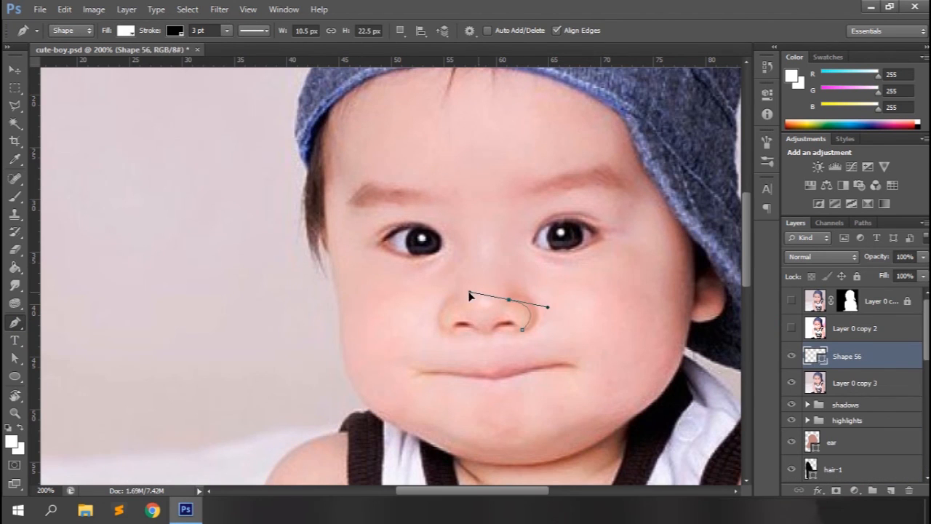
alt+click(510, 300)
click(175, 31)
click(116, 58)
click(434, 13)
drag(522, 330, 478, 377)
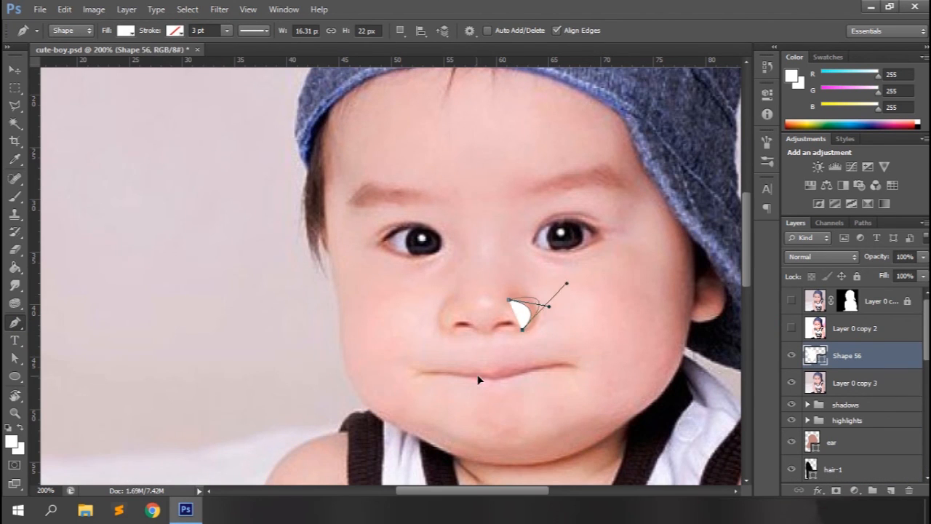
Fill the nose crescent with a pink sampled from the skin (RGB 226, 157, 150) and place its layer below Layer 0 copy 3
click(791, 357)
click(11, 442)
click(537, 305)
click(910, 263)
click(791, 357)
double_click(814, 356)
click(12, 442)
click(910, 263)
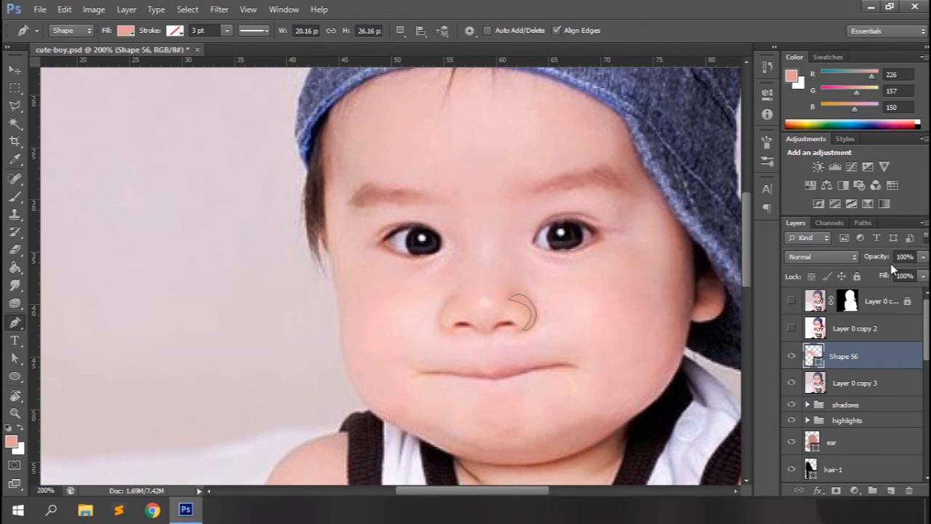
key(ctrl+bracketleft)
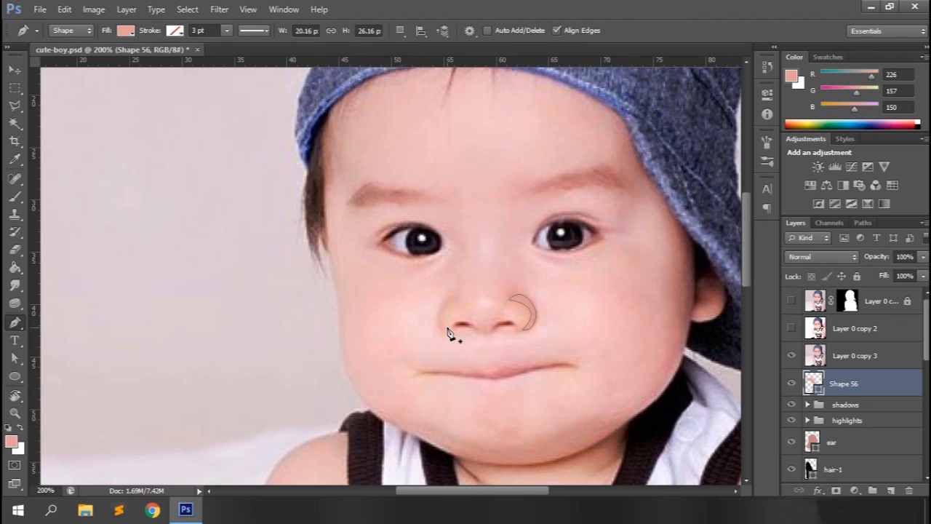
Draw a matching Pen tool crescent around the opposite nostril wing and hide the Layer 0 copy 3 reference
click(447, 328)
drag(456, 302, 480, 297)
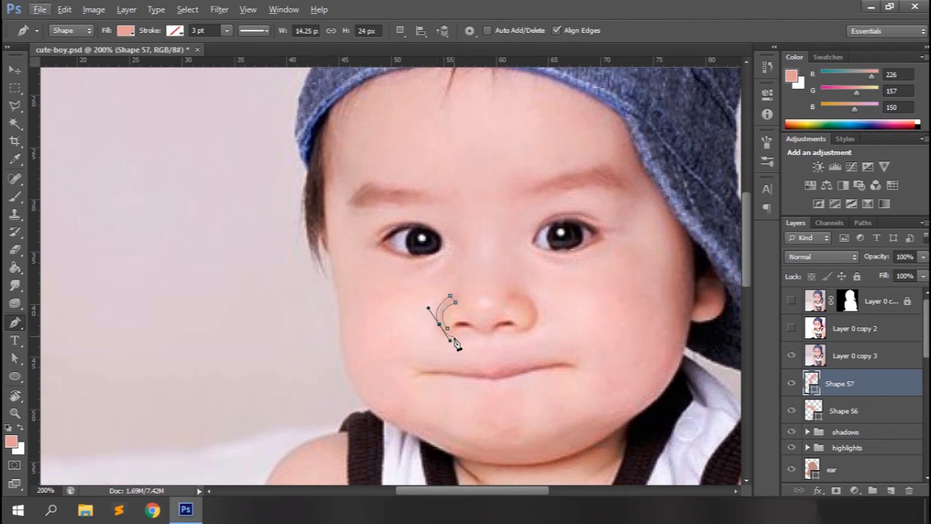
click(790, 356)
Move Shape 57 and Shape 56 together into the nose group, above the nostril layers
shift+click(854, 412)
drag(855, 412, 841, 366)
click(807, 366)
drag(852, 462, 848, 374)
Recolour the fills of Shape 57 and Shape 56 in the nose group to a darker reddish brown
double_click(826, 387)
click(910, 263)
double_click(825, 415)
click(841, 368)
key(ctrl+minus)
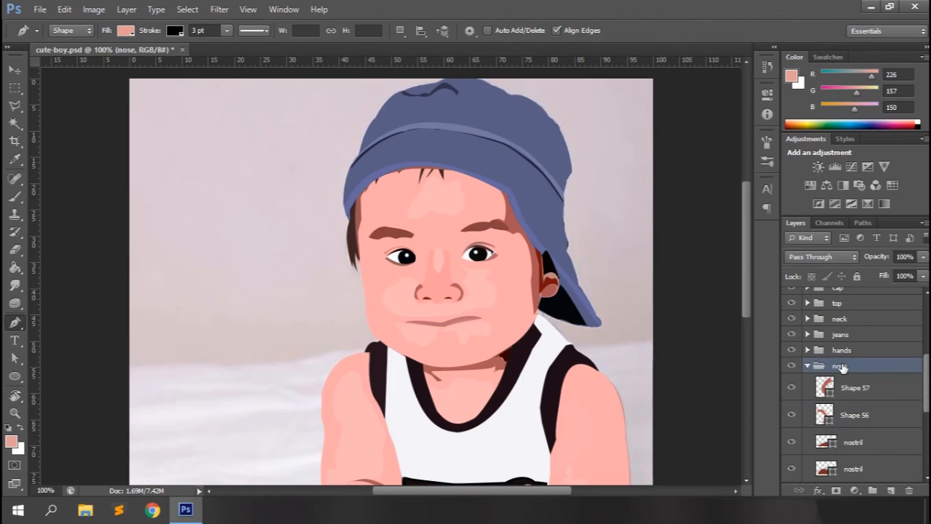
Lower the shared opacity of Shape 57 and Shape 56 to soften the nostril wings
click(855, 388)
shift+click(855, 414)
drag(885, 257, 861, 259)
scroll(873, 385, down, 5)
Set the opacity of Shape 52 and Shape 51 to 35% and collapse the shadows group
click(844, 387)
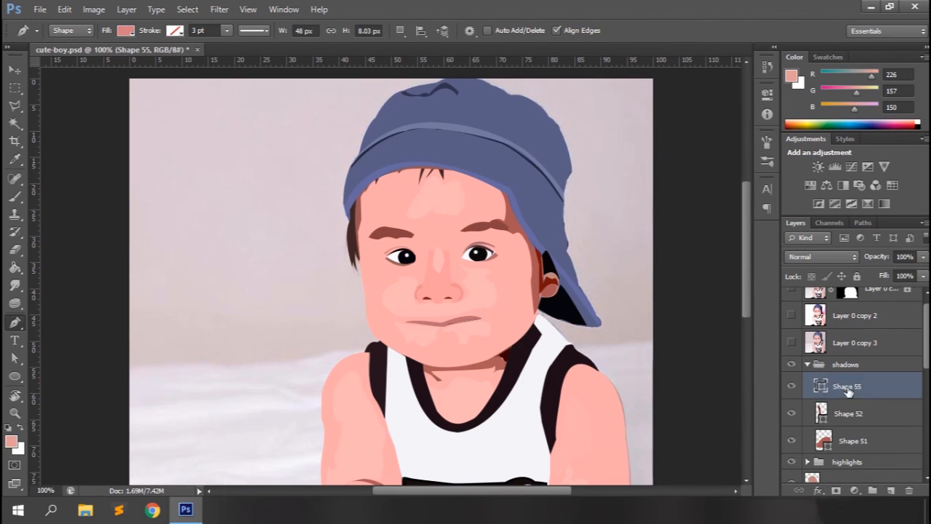
click(850, 415)
shift+click(859, 444)
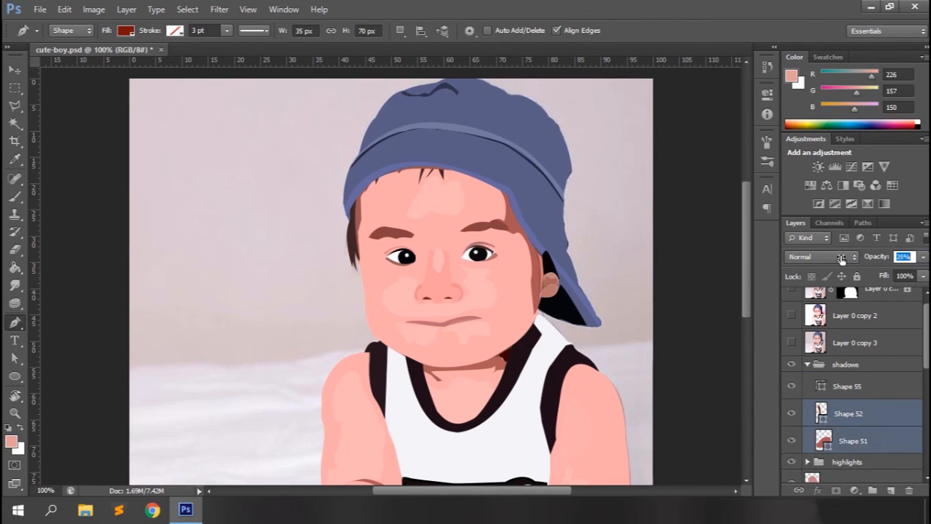
click(843, 387)
click(808, 365)
scroll(857, 388, down, 6)
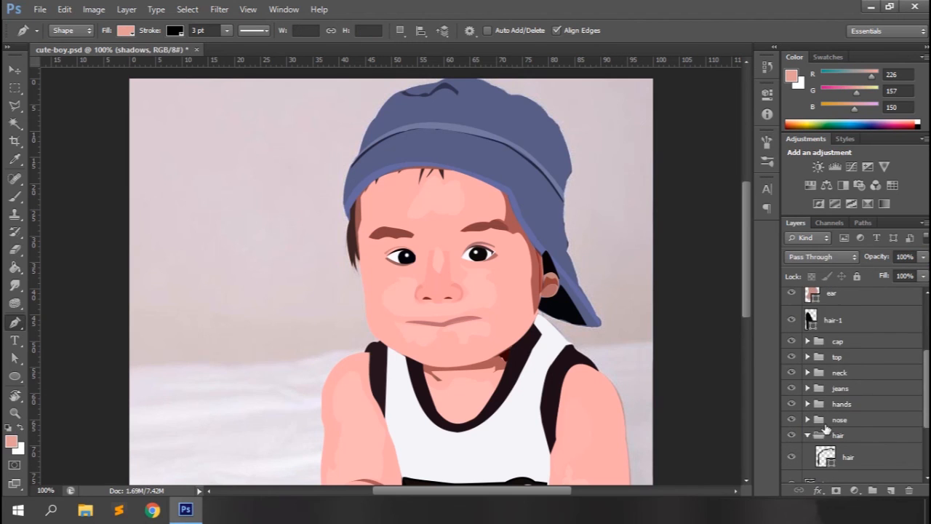
Reduce the opacity of a facial detail layer and select Shape 6 at the outer corner of the eye near the ear
click(848, 416)
drag(876, 257, 848, 261)
click(842, 469)
scroll(849, 368, up, 8)
scroll(809, 397, down, 7)
click(822, 420)
scroll(812, 364, up, 5)
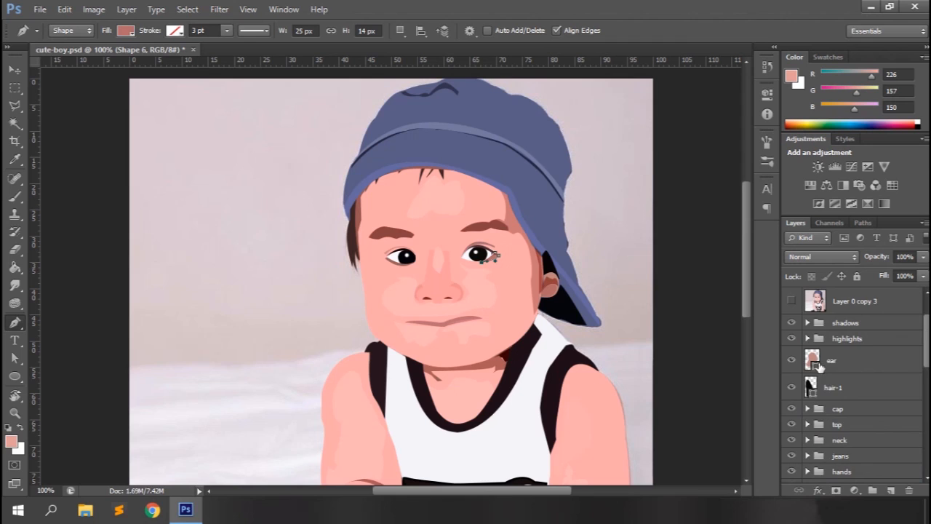
Check the individual shapes in the cap group and slightly lower the opacity of Shape 34
click(808, 356)
scroll(812, 356, up, 1)
click(862, 430)
click(866, 457)
scroll(874, 403, down, 4)
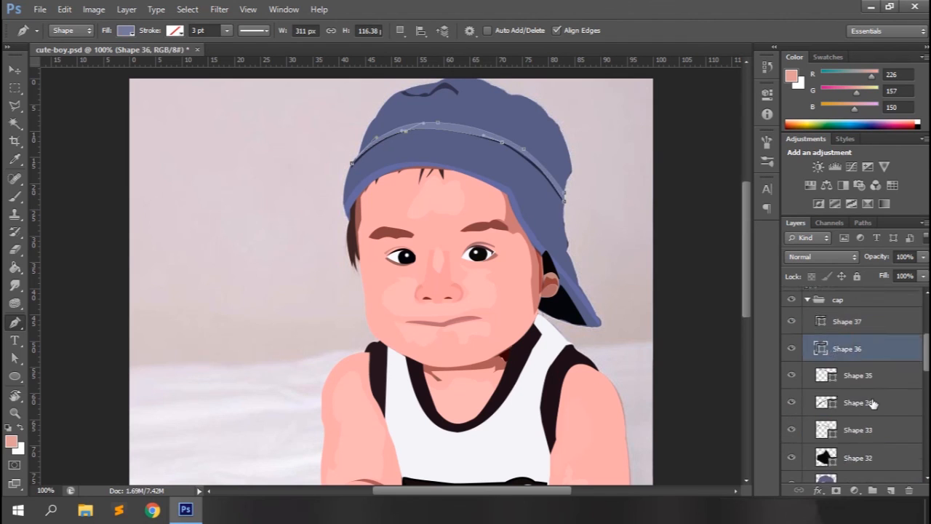
click(872, 404)
drag(884, 259, 876, 262)
click(858, 349)
scroll(811, 385, up, 5)
Open the highlights group, select its shapes starting from Shape 48 to check them, and collapse the group
click(808, 393)
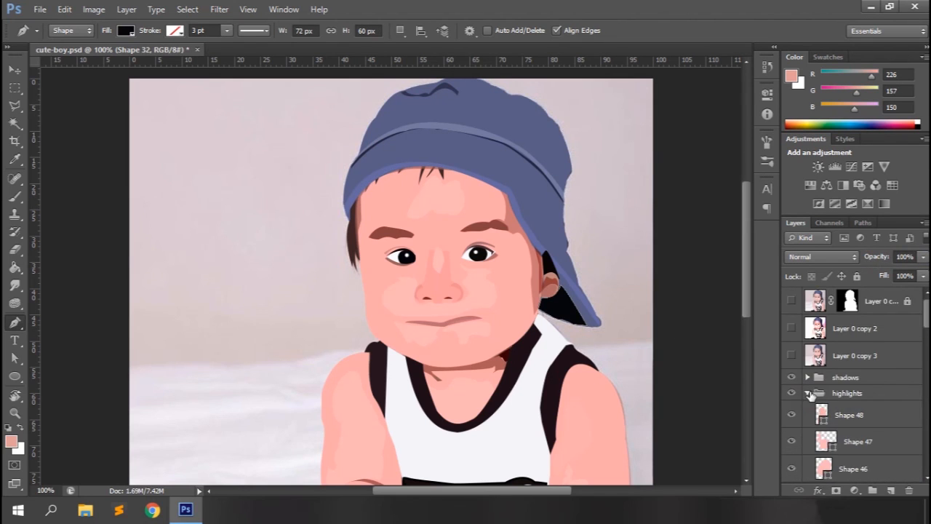
click(853, 416)
scroll(858, 393, down, 6)
shift+click(862, 332)
scroll(826, 378, up, 6)
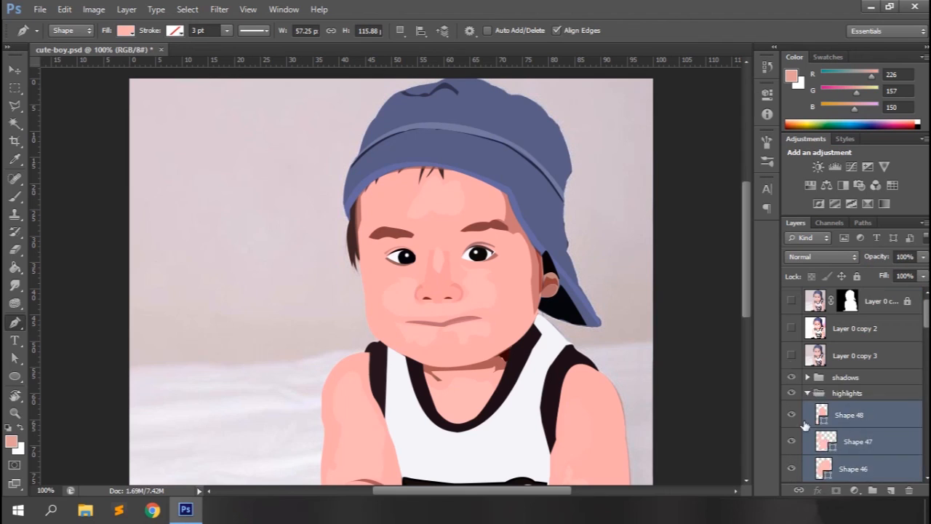
click(807, 393)
Select Shape 14 through Shape 11 in the hands group, toggle their visibility to check the arm creases, and collapse the group
drag(747, 295, 761, 375)
scroll(889, 396, down, 4)
scroll(892, 396, down, 4)
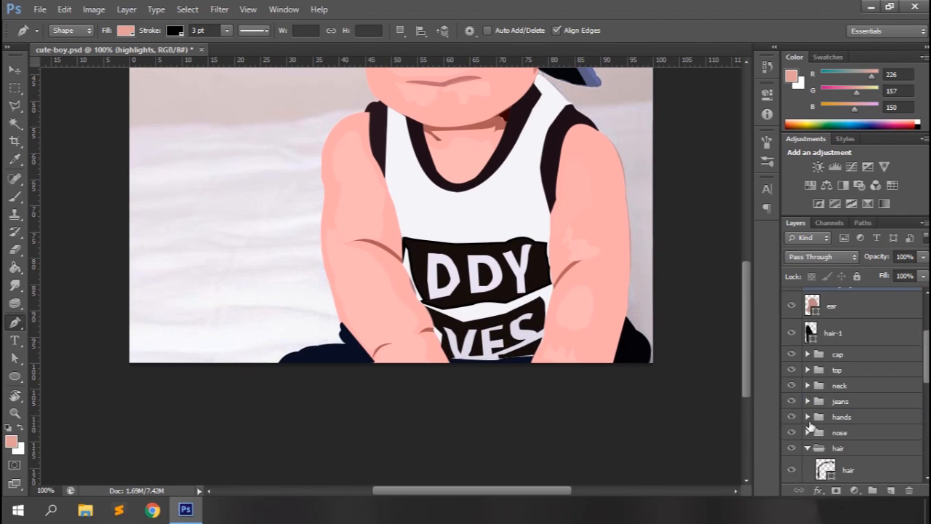
click(808, 417)
scroll(812, 419, down, 3)
click(859, 329)
shift+click(871, 411)
drag(797, 410, 792, 361)
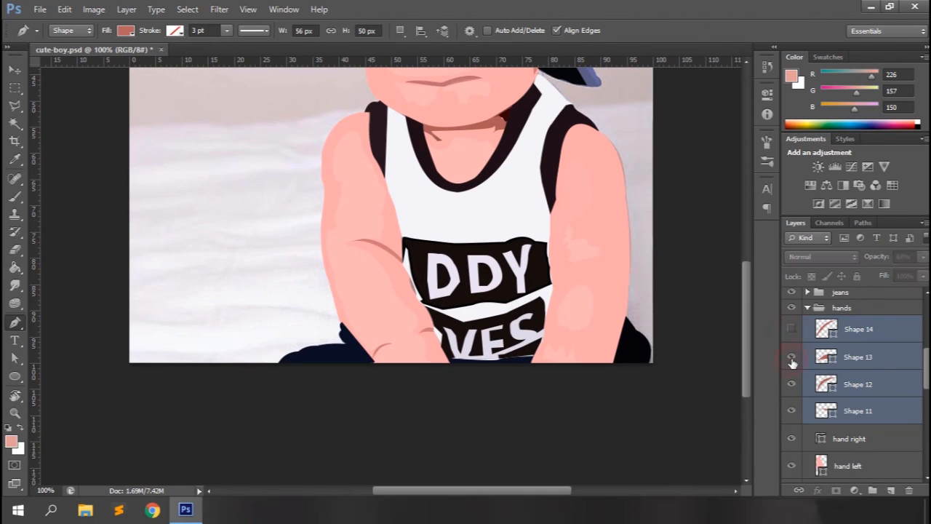
click(808, 308)
scroll(863, 353, up, 5)
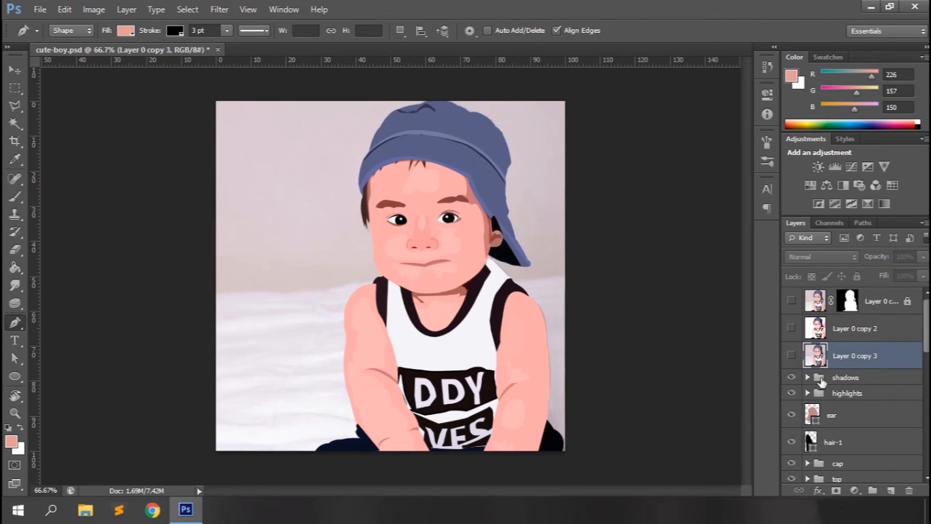
Compare the vector portrait with the original photo by showing and hiding Layer 0 copy 3, and review the layer stack
click(791, 356)
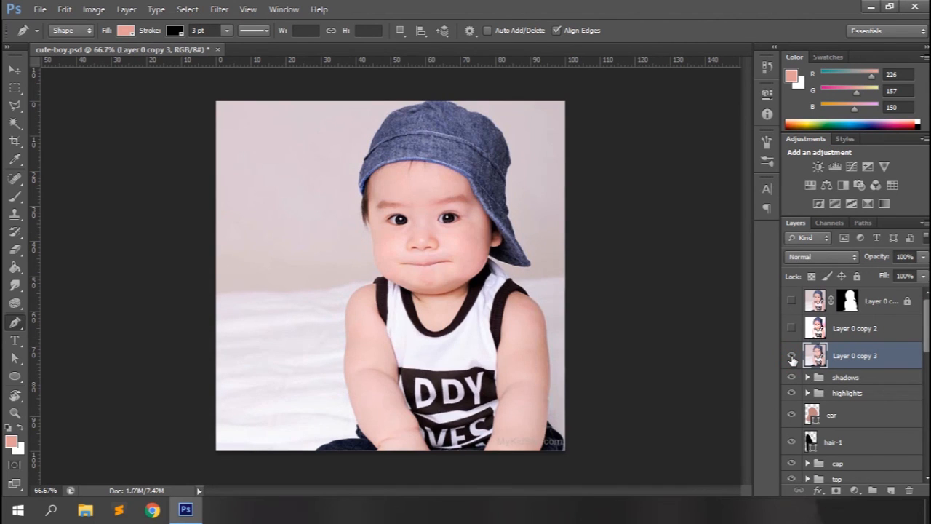
click(792, 356)
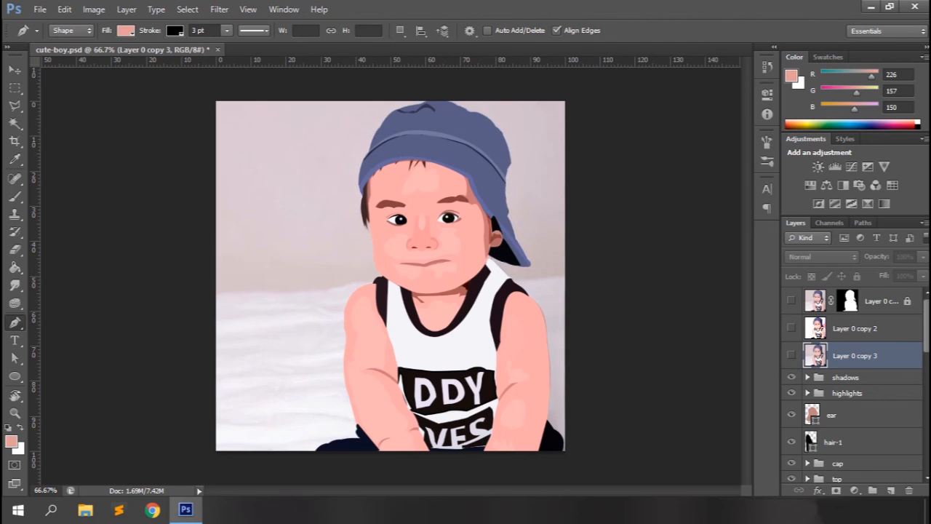
scroll(855, 385, down, 10)
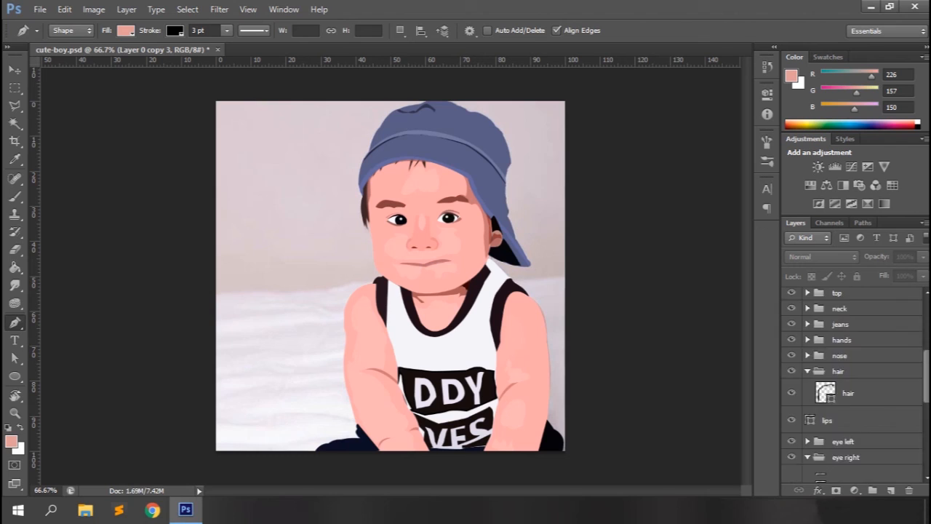
scroll(855, 386, up, 5)
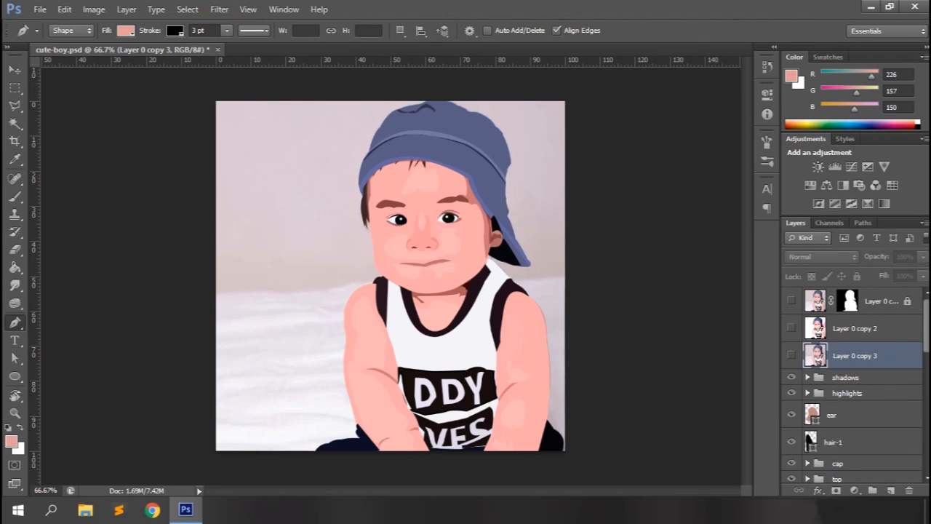